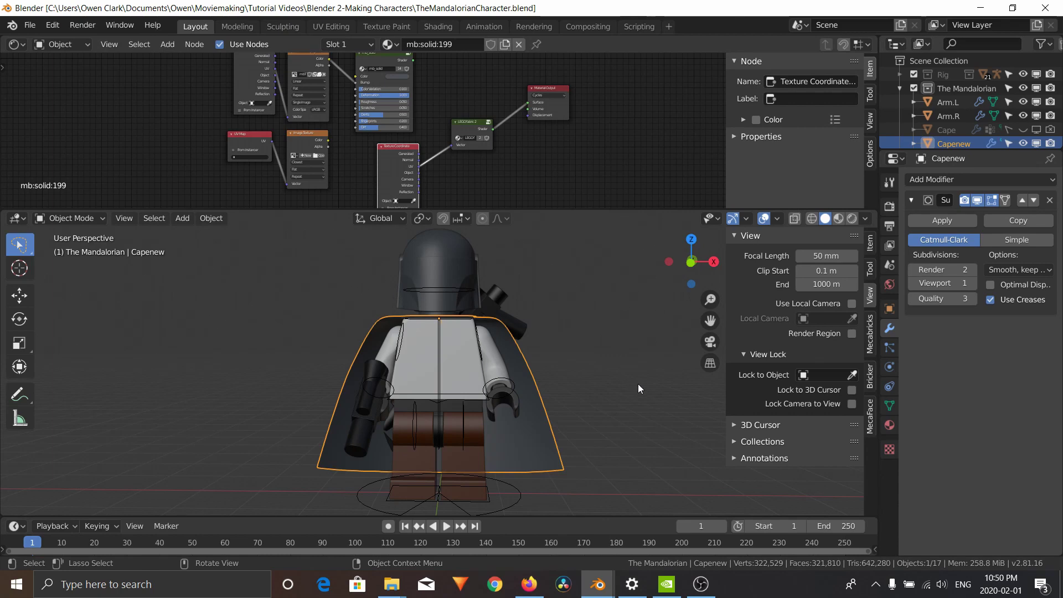
Step: Select the minifigure's armature and switch it to Pose Mode
middle_click_drag(646, 394, 520, 392)
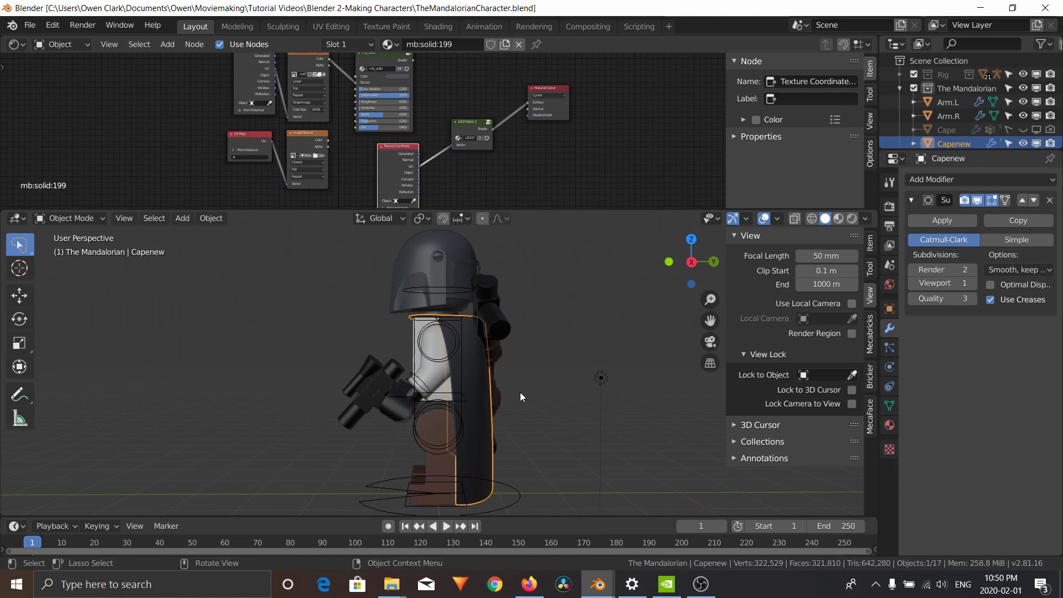
left_click(430, 322)
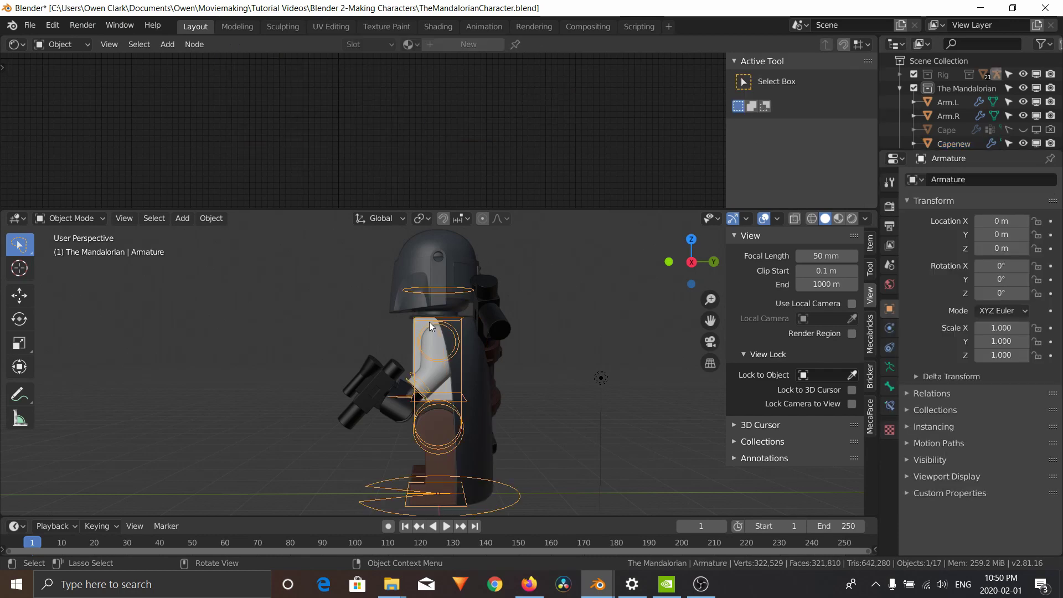
left_click(56, 218)
left_click(73, 264)
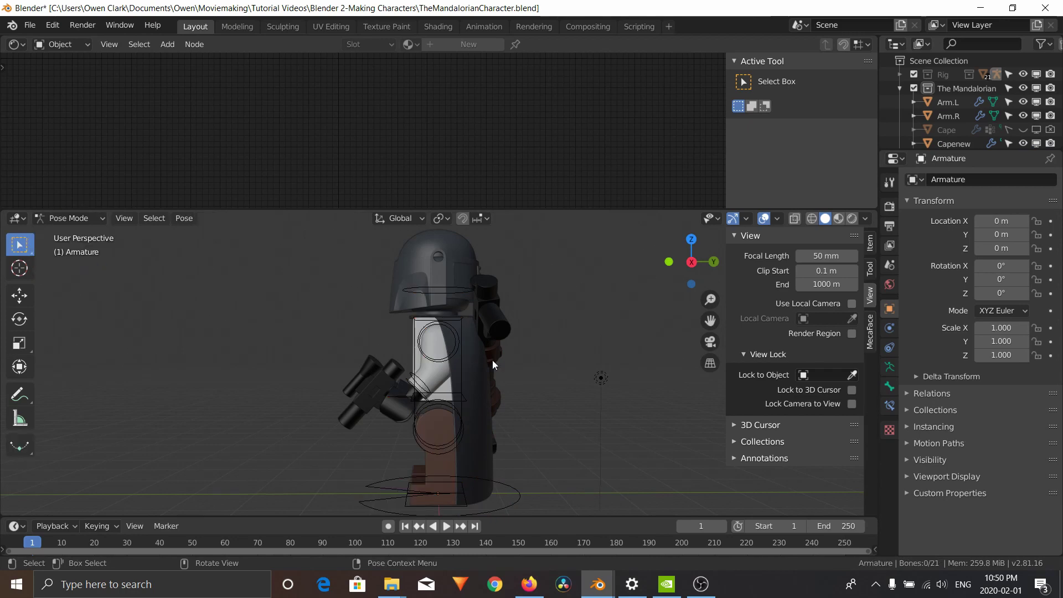
Step: Highlight all of the armature's bones to examine the rig controls, then clear the selection
key("a")
key("alt+a")
key("a")
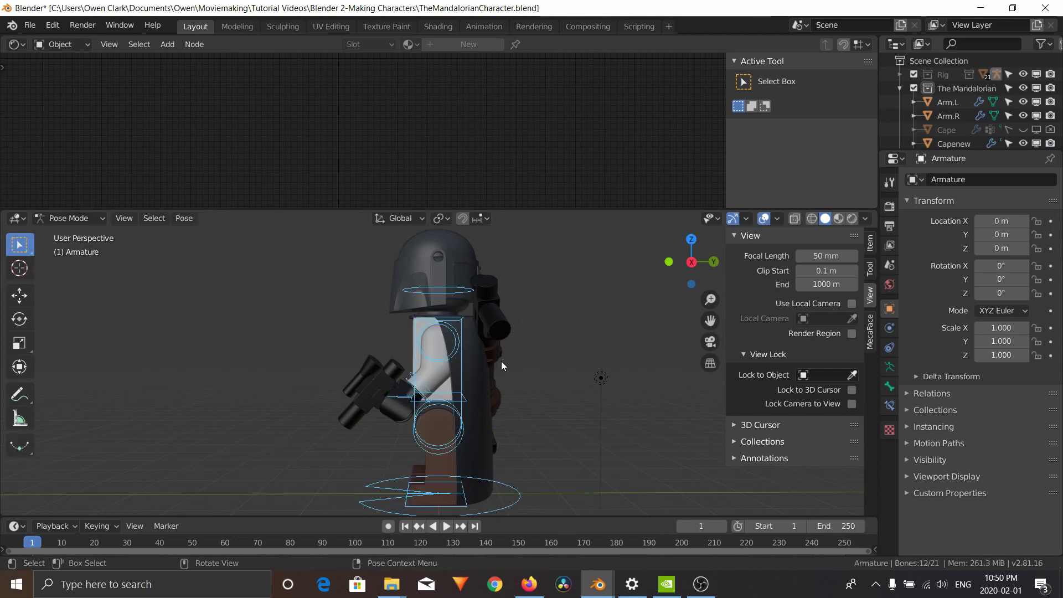
key("alt+a")
Step: Try rotating the shoulder bone of the minifigure's left arm
middle_click_drag(536, 340, 447, 311)
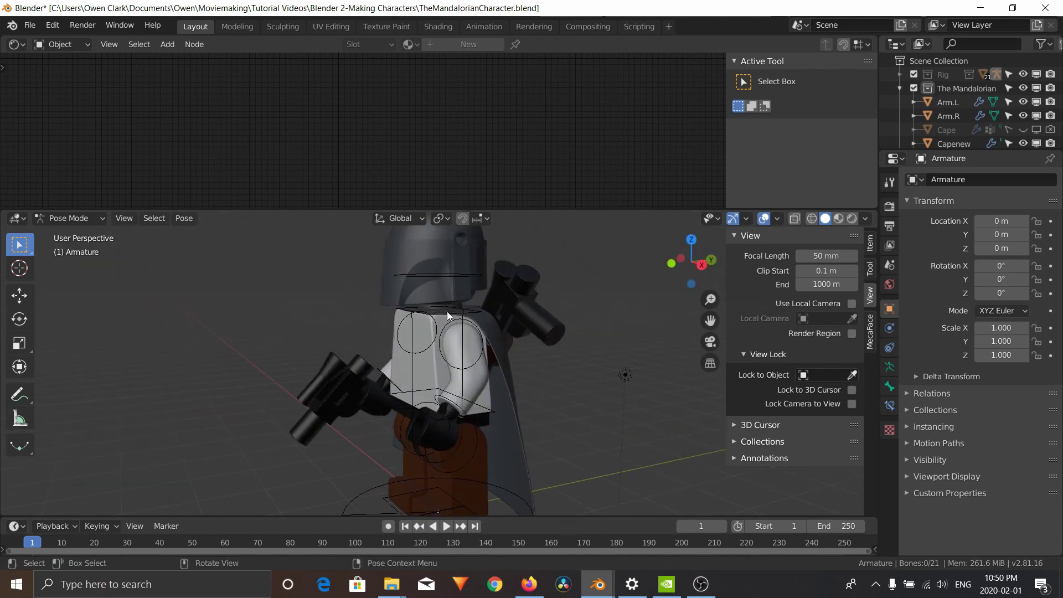
left_click(452, 328)
scroll(560, 339, "down", 2)
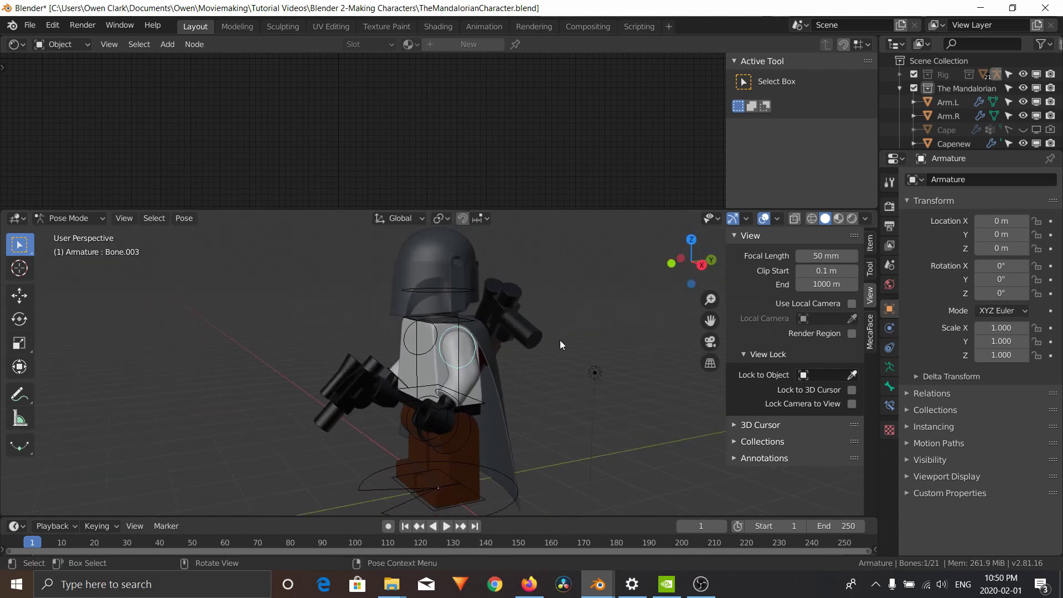
key("r")
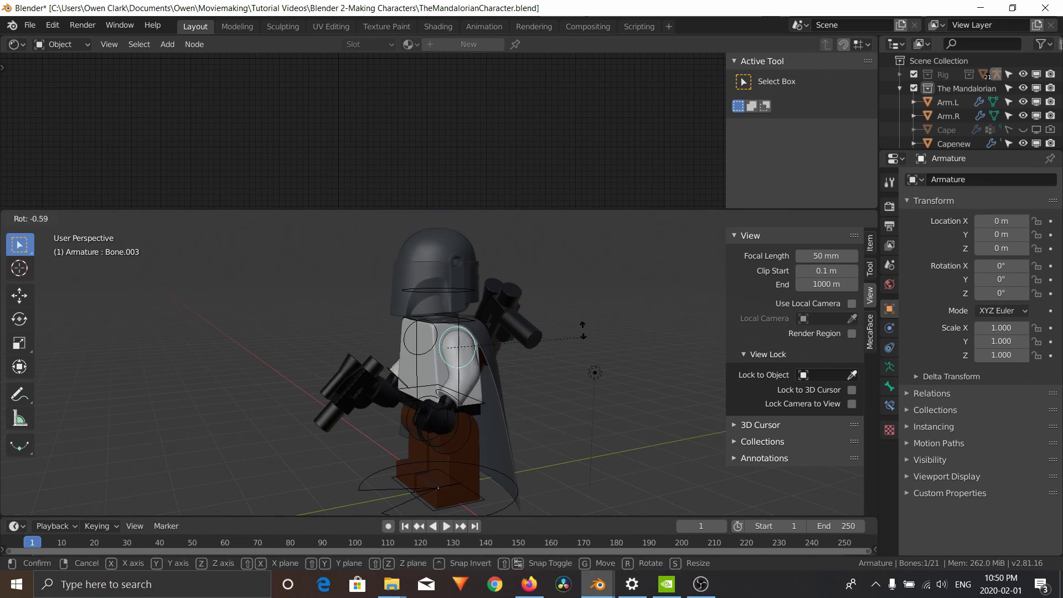
left_click(554, 424)
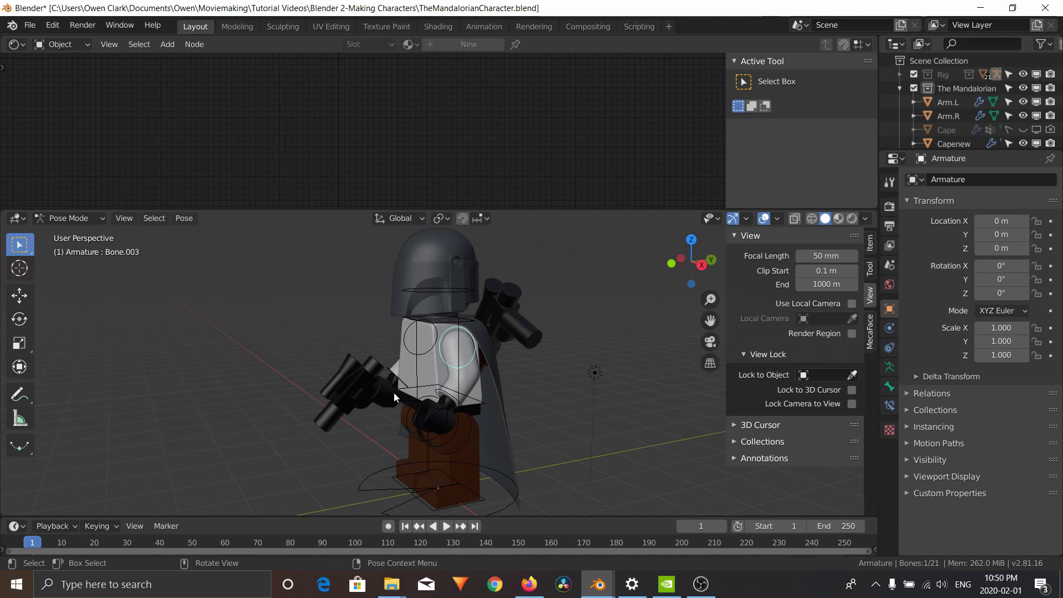
Step: Try moving the waist bone to shift the minifigure's body, and cancel the move
left_click(469, 410)
key("g")
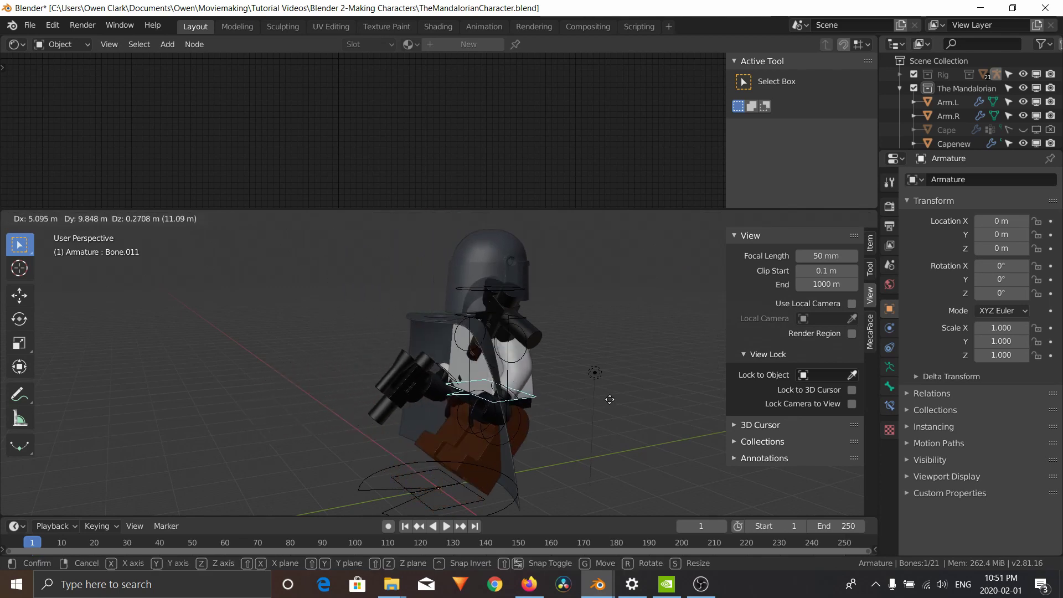
key("Escape")
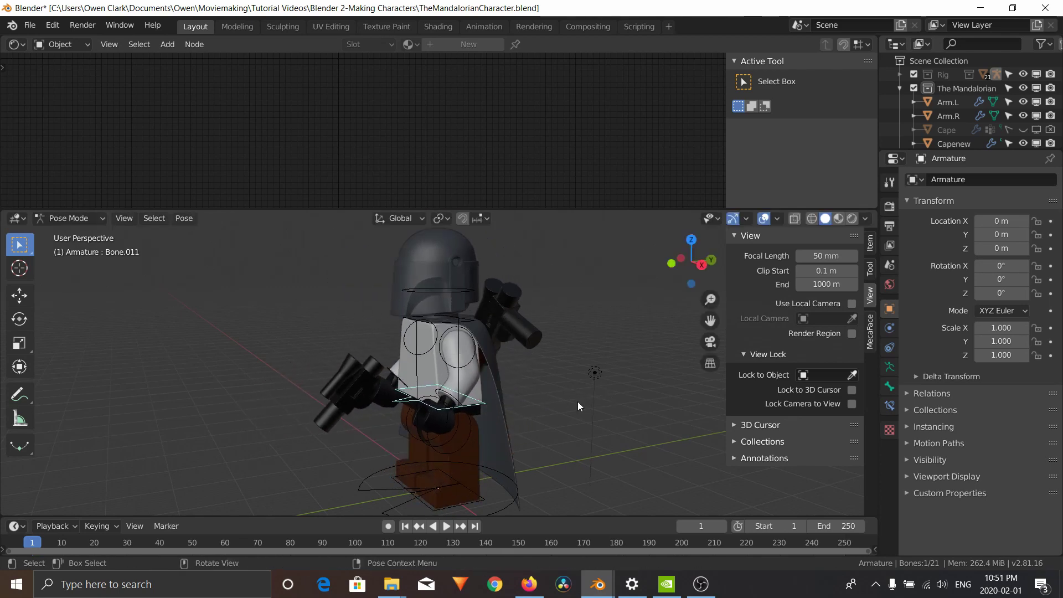
Step: Show the bone properties for the left shoulder bone and test its rotation without keeping it
left_click(889, 386)
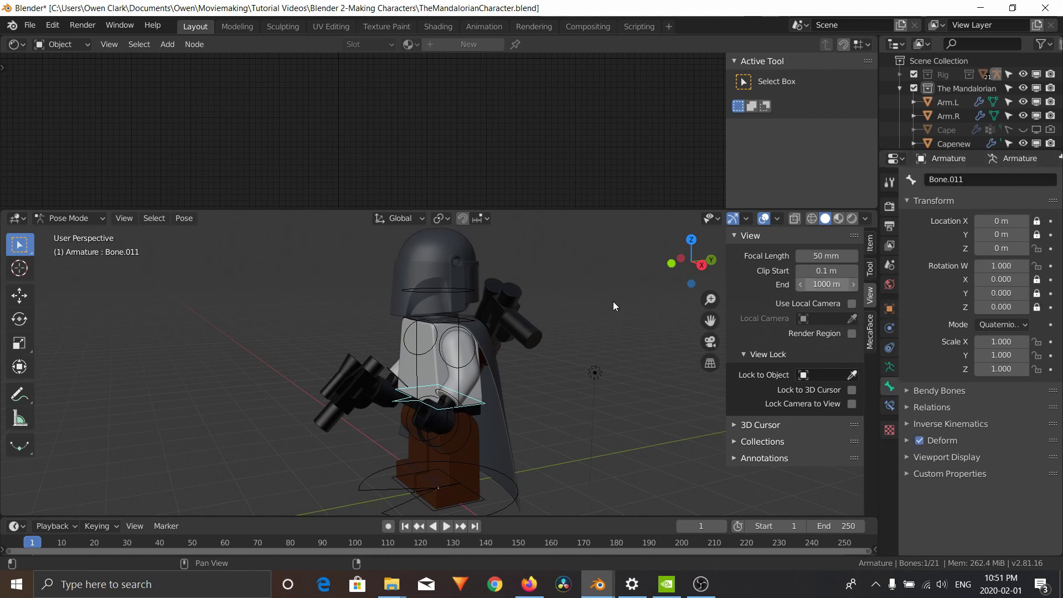
left_click(447, 327)
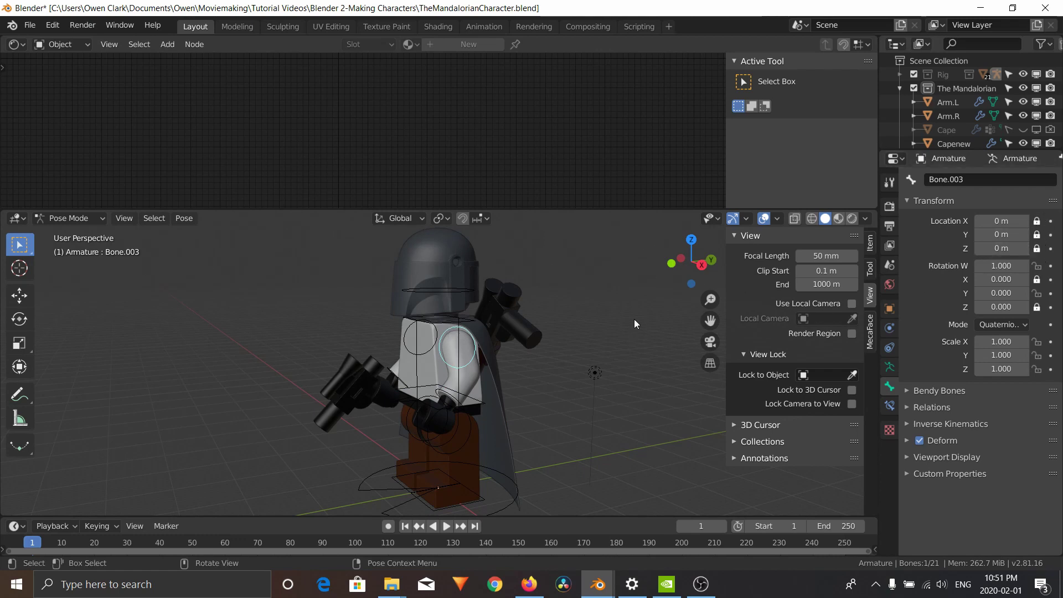
key("r")
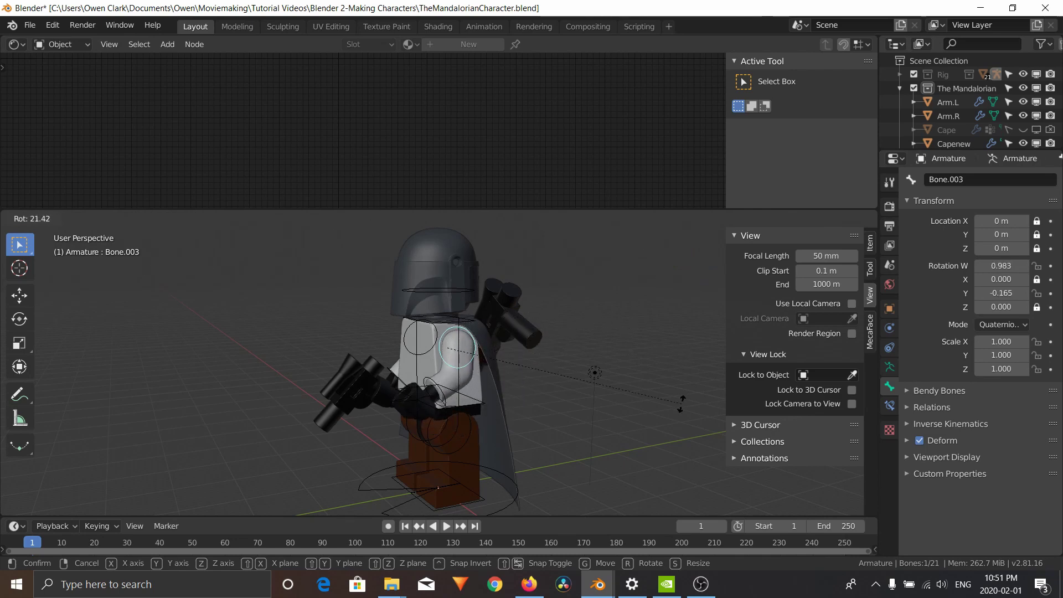
key("Escape")
Step: Unlock the left shoulder bone's X, Y and Z location and try moving the arm off the torso
left_click(1037, 221)
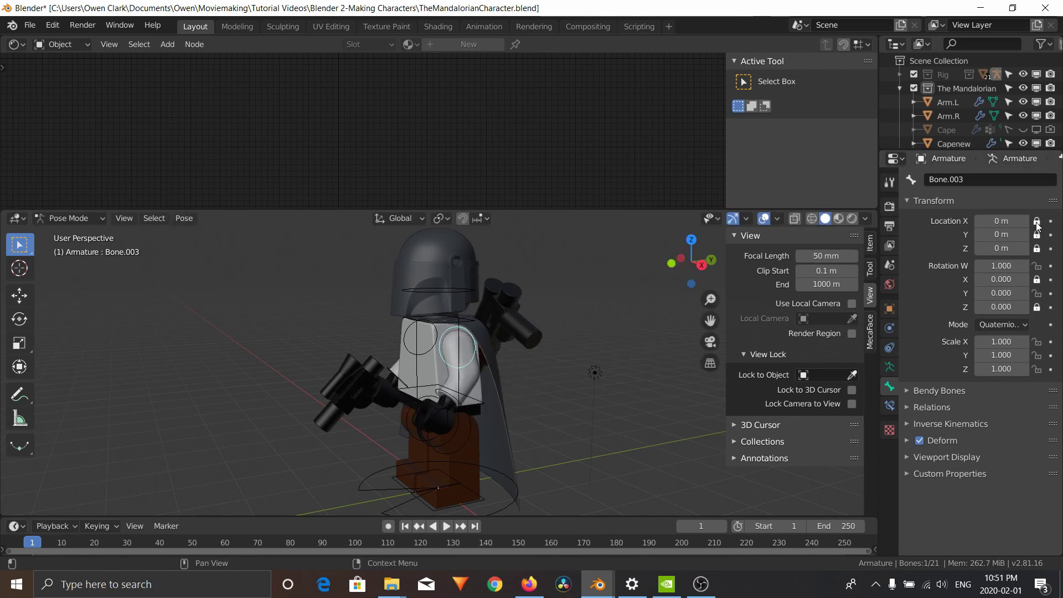
left_click(1037, 234)
left_click(1037, 248)
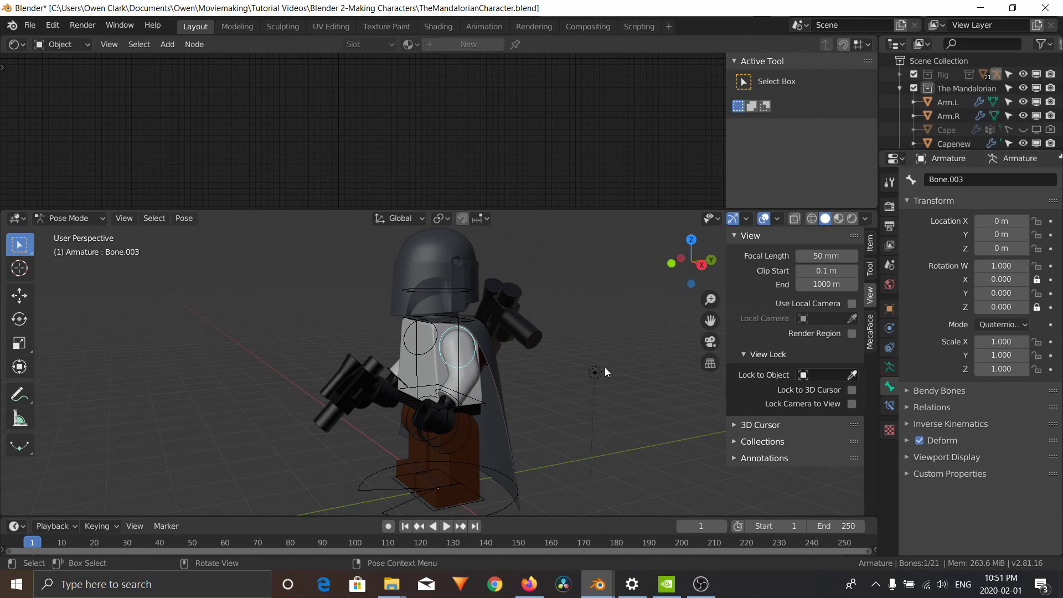
key("g")
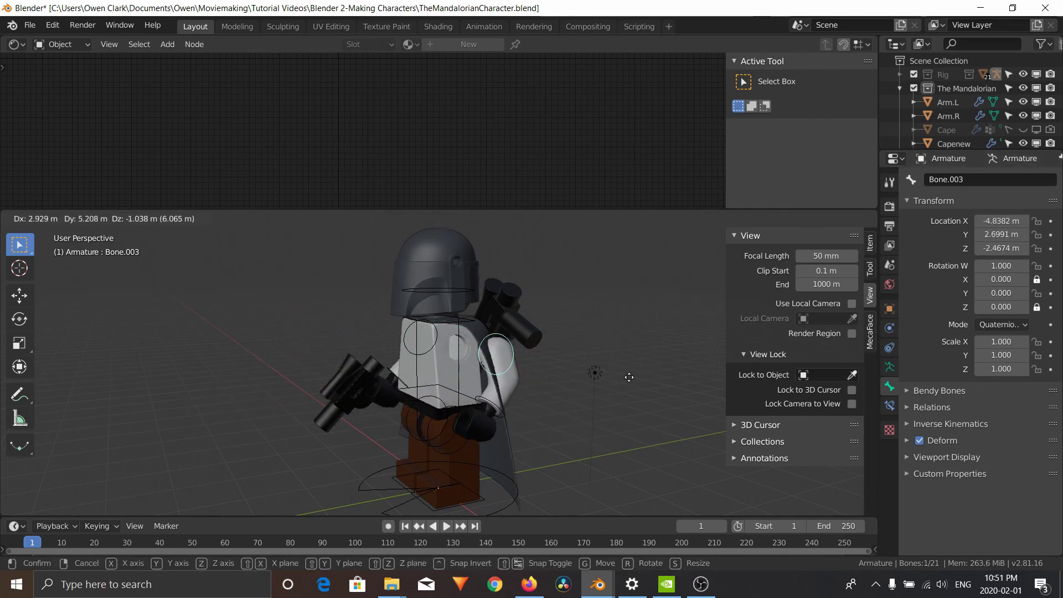
key("Escape")
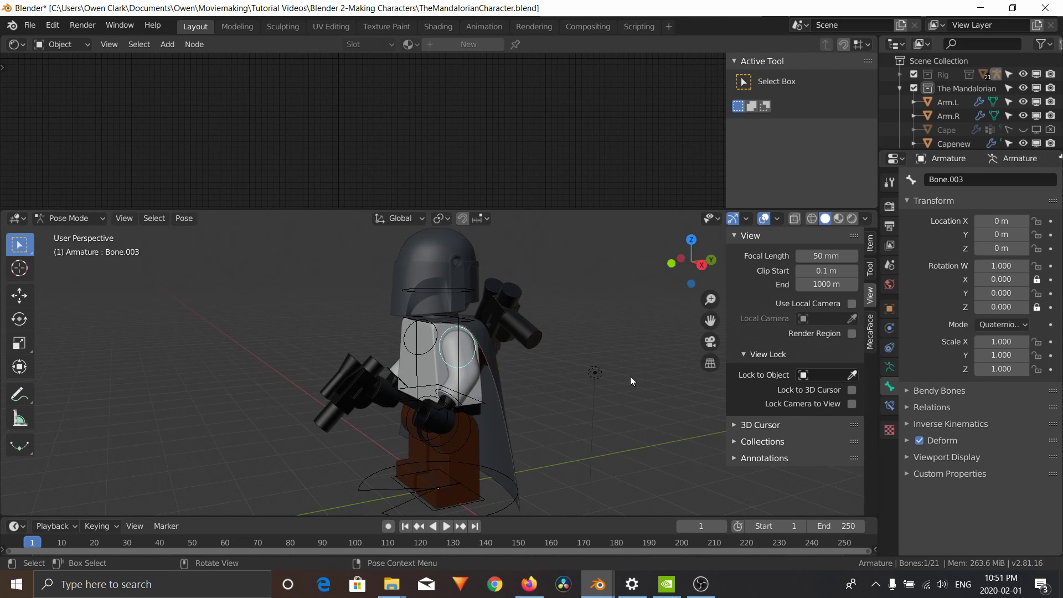
Step: Lock the left shoulder bone's X, Y and Z location again
left_click(1037, 221)
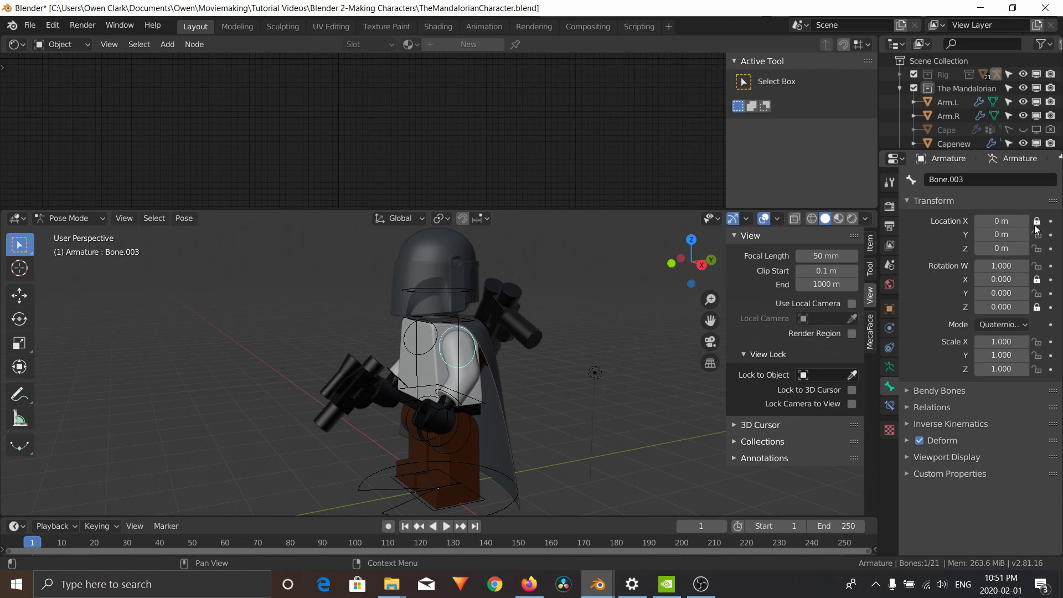
left_click(1037, 234)
left_click(1036, 248)
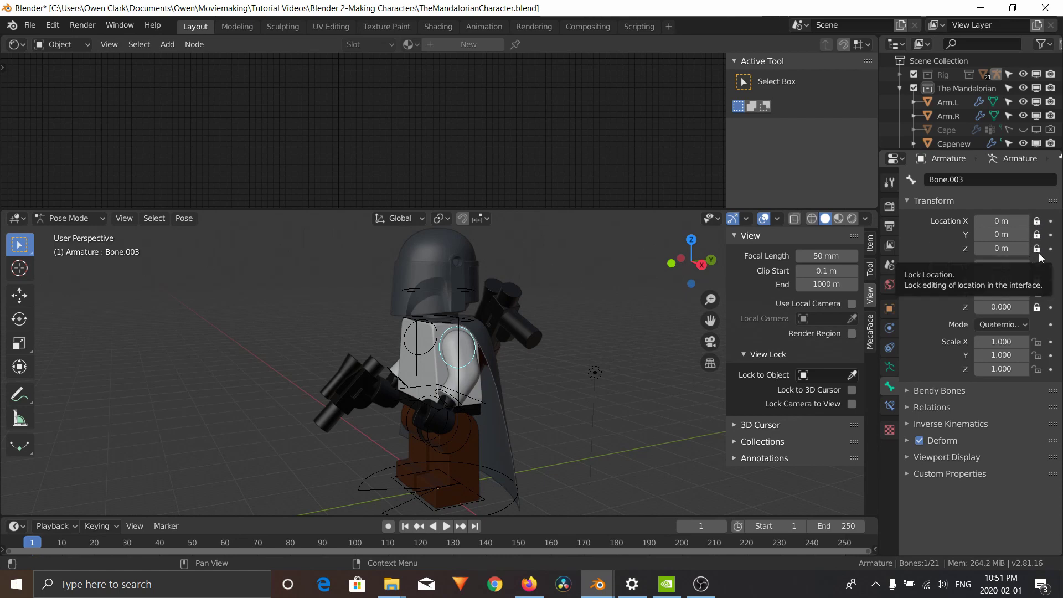
Step: Try rotating the left shoulder bone about the global Y axis, then undo the changes to the arm's pose
mouse_move(523, 411)
middle_mouse_down()
mouse_move(510, 416)
mouse_move(572, 412)
mouse_move(535, 412)
middle_mouse_up()
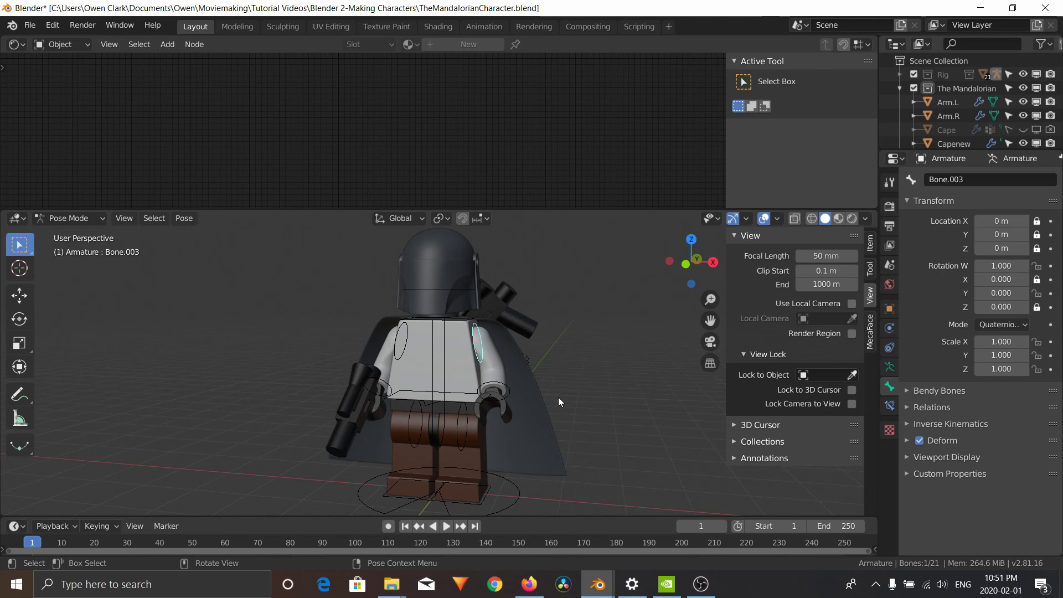
key("r")
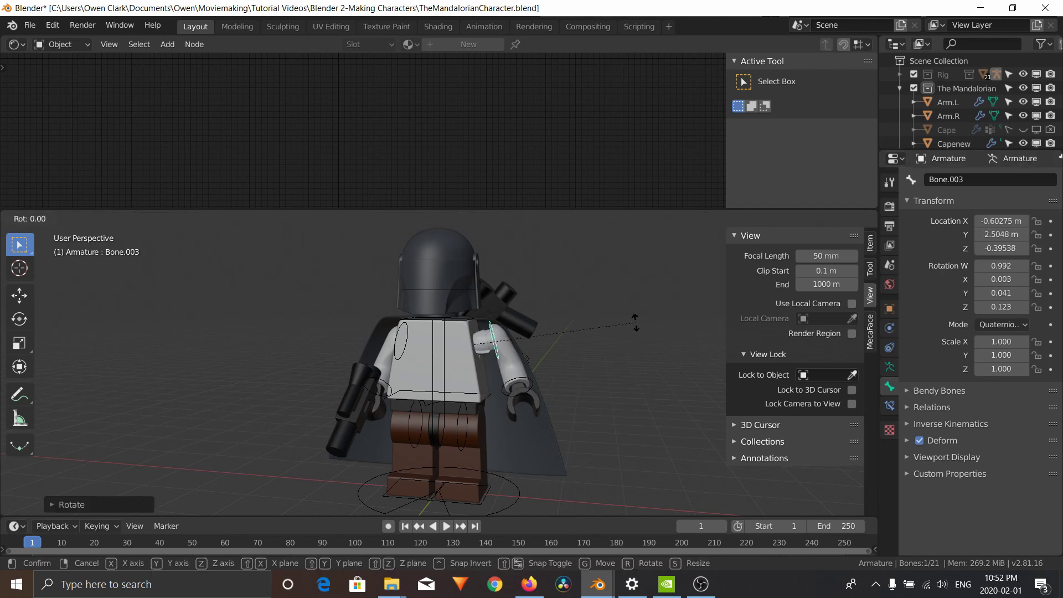
key("y")
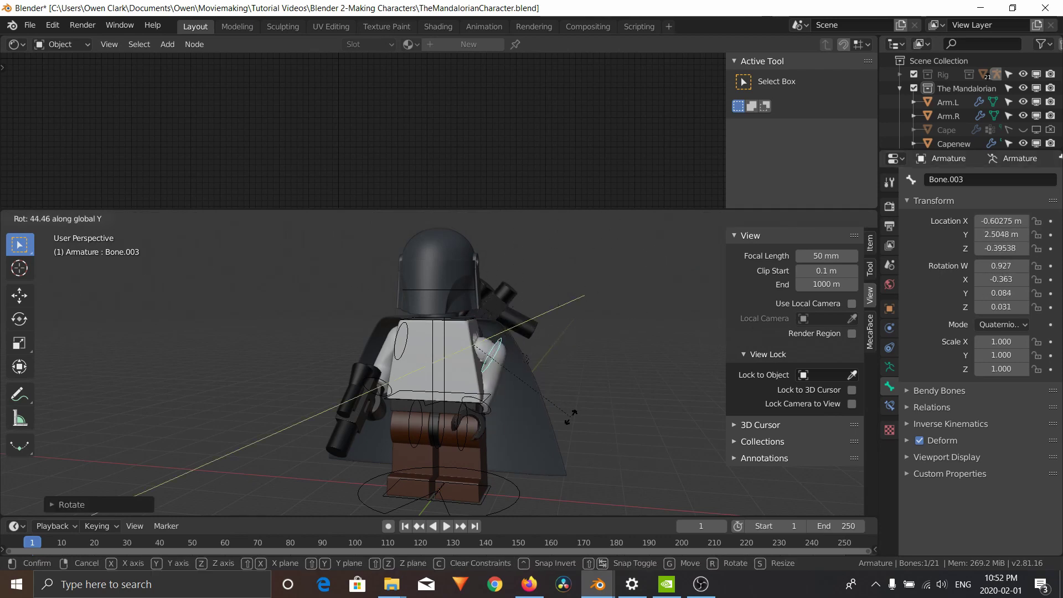
left_click(573, 324)
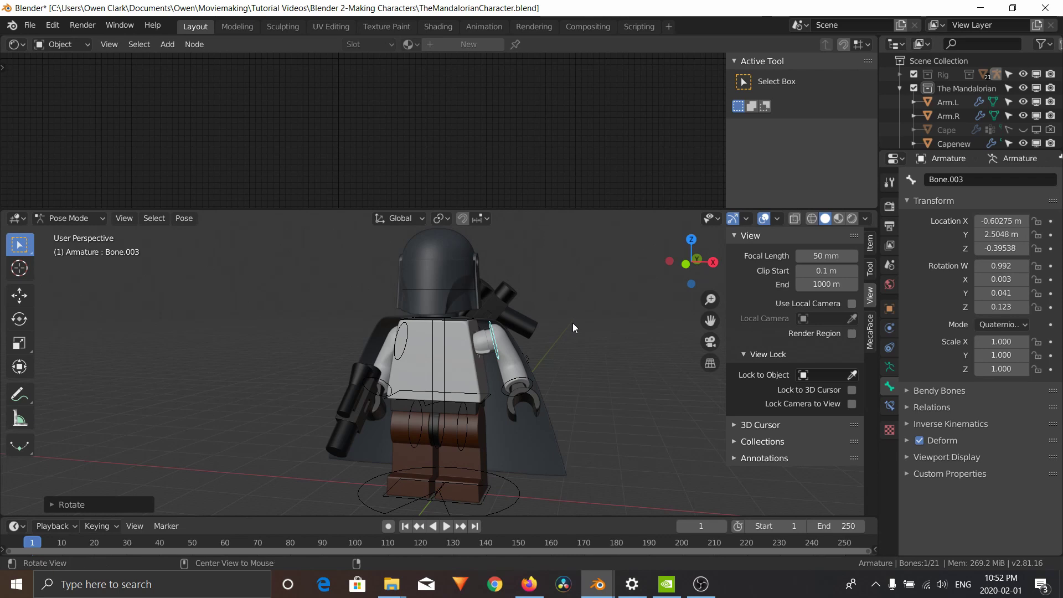
key("ctrl+z")
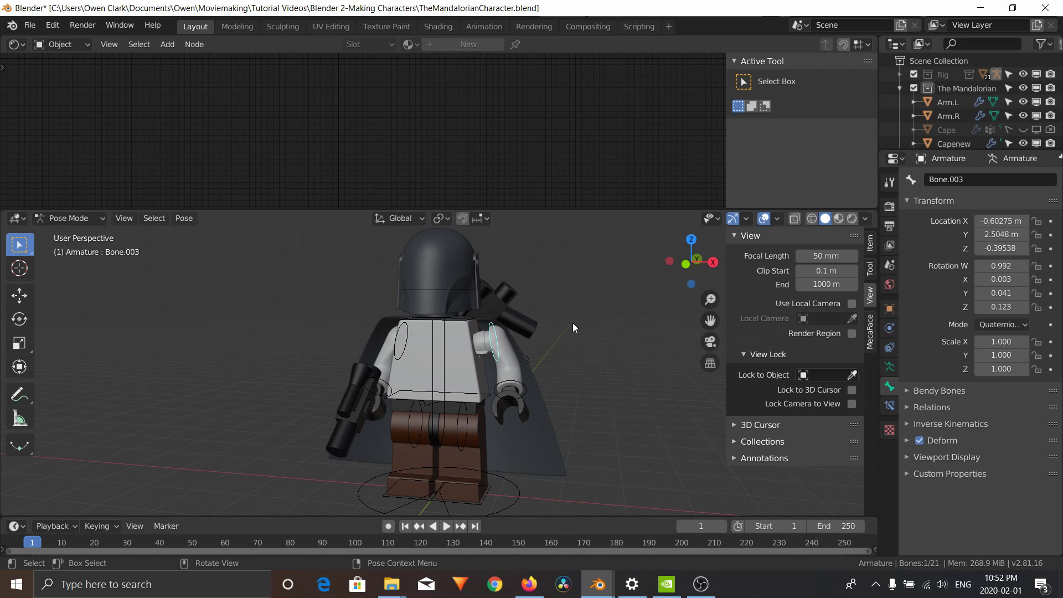
key("ctrl+z")
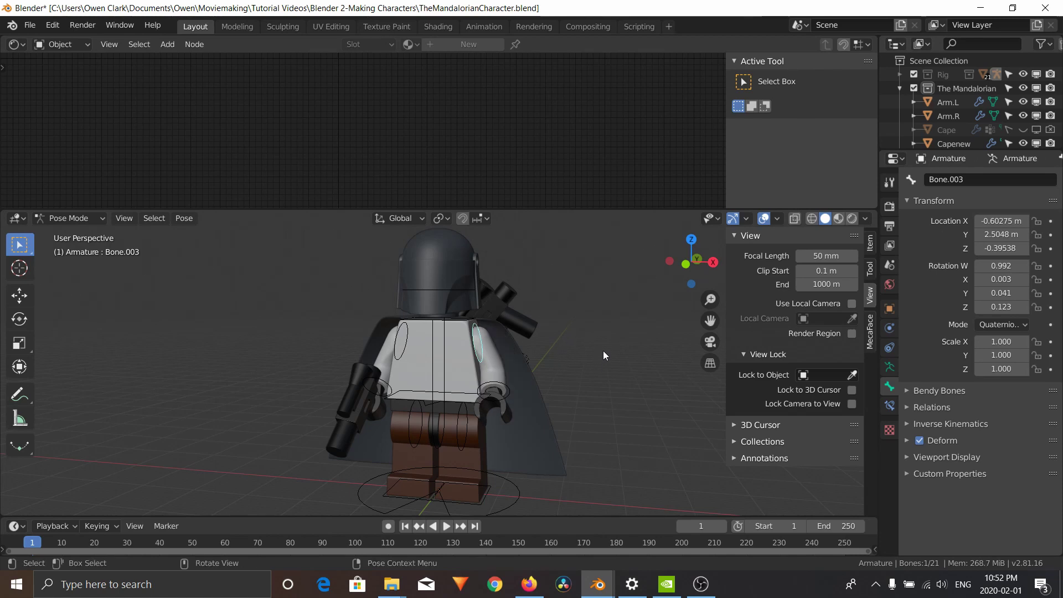
Step: Try moving the minifigure with the root bone around its feet, and cancel the move
middle_click_drag(603, 351, 463, 344)
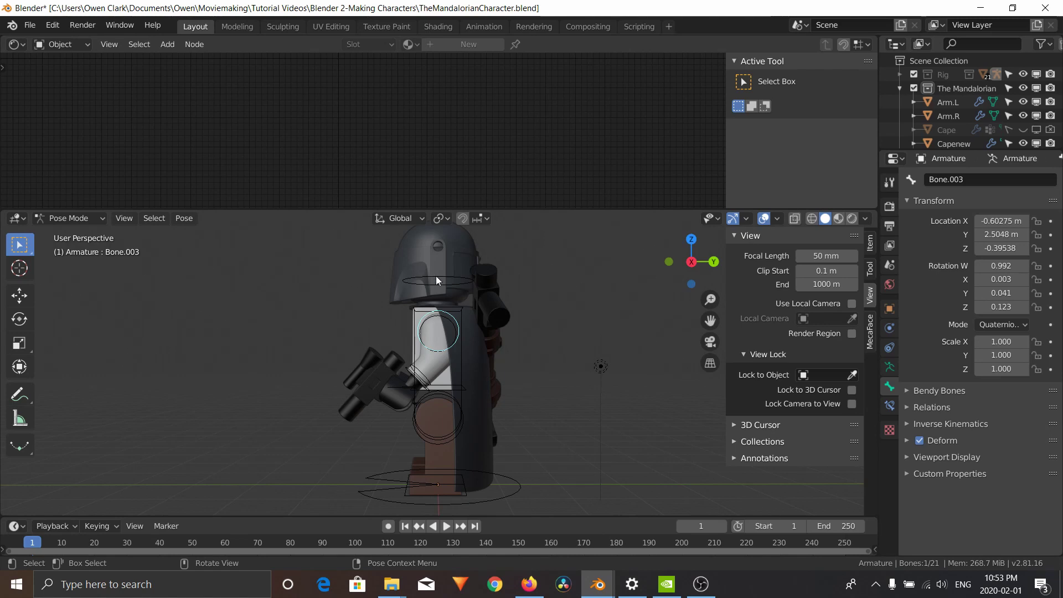
left_click(383, 474)
key("g")
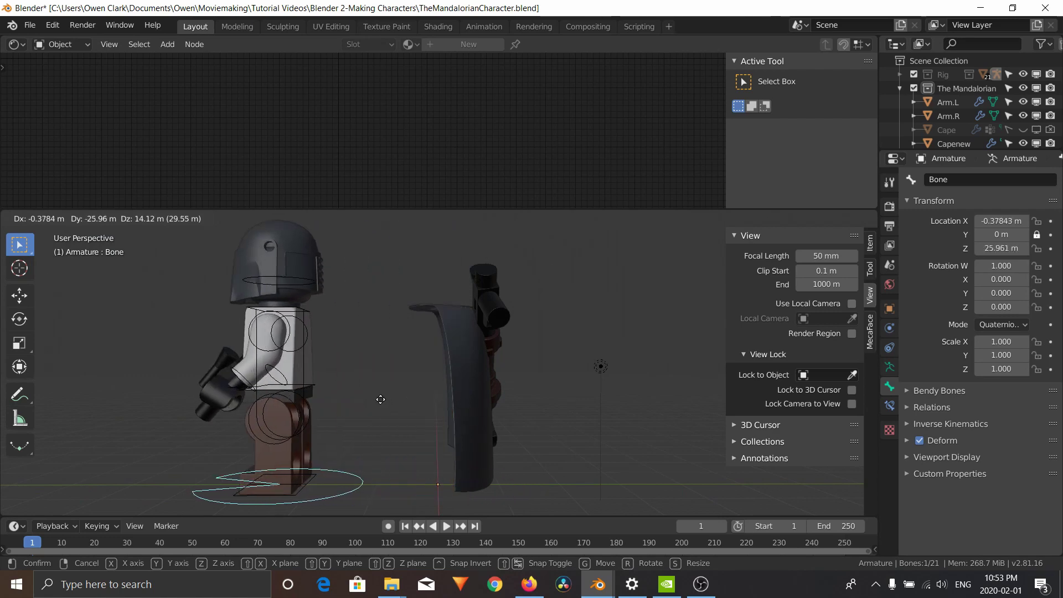
right_click(436, 300)
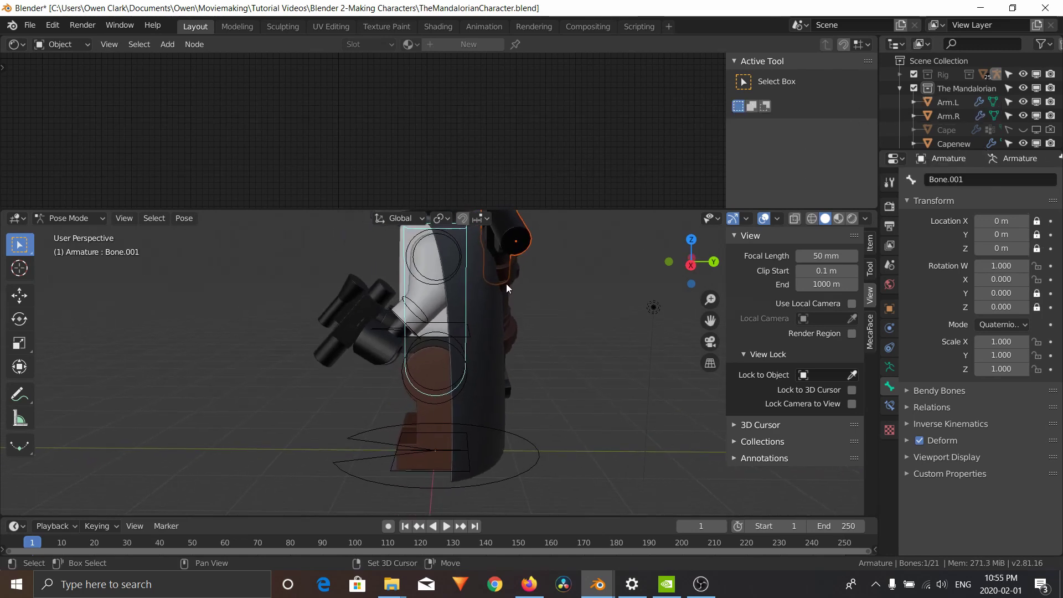
Step: Examine the minifigure, its cape and its back-mounted weapons from the front, top, left and right views
middle_click_drag(506, 283, 541, 299)
scroll(541, 298, "down", 2)
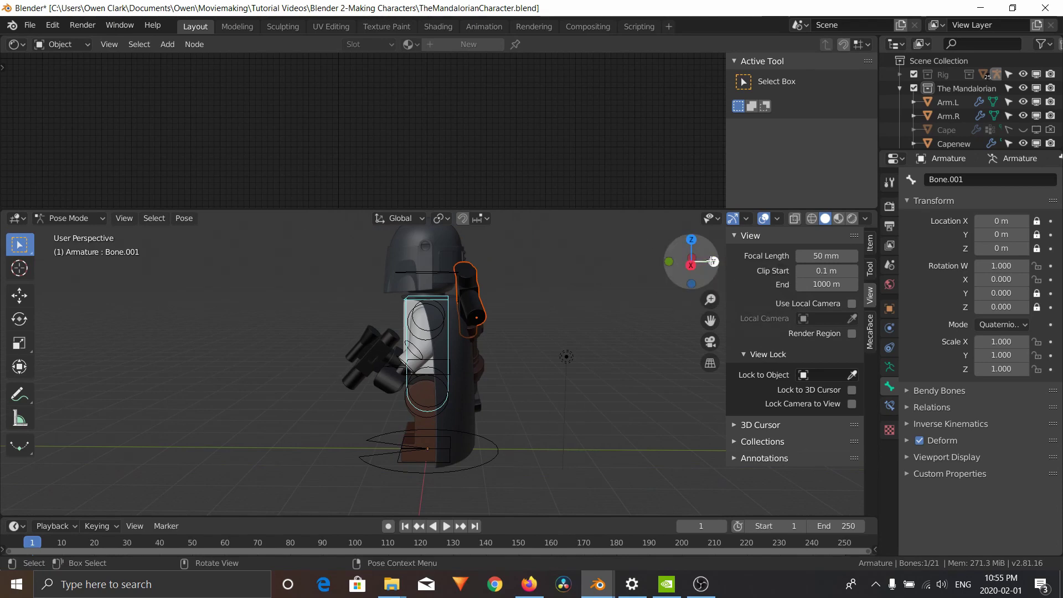
left_click(696, 262)
left_click(691, 261)
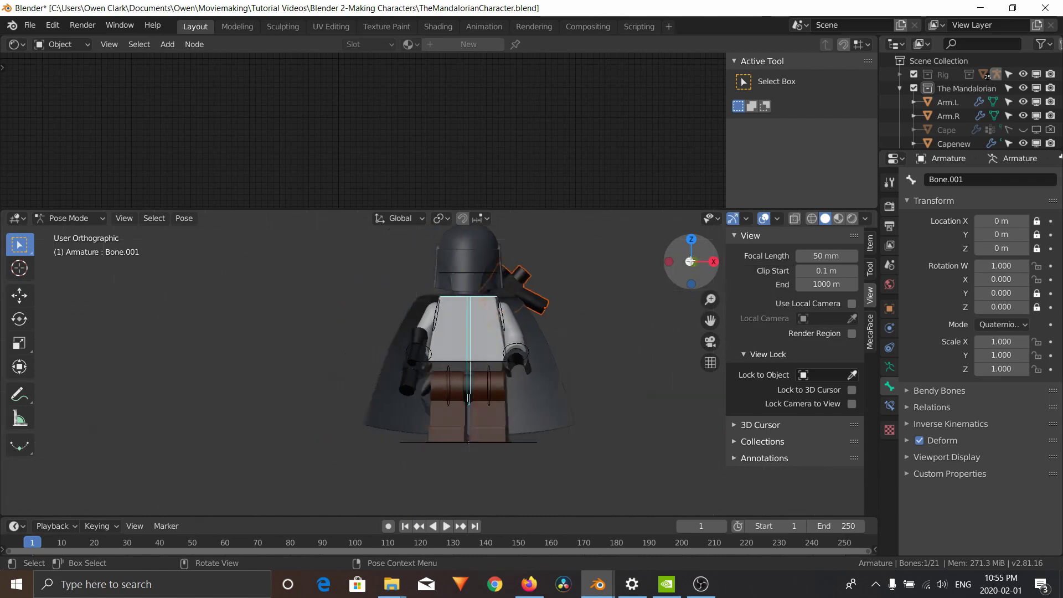
left_click(691, 240)
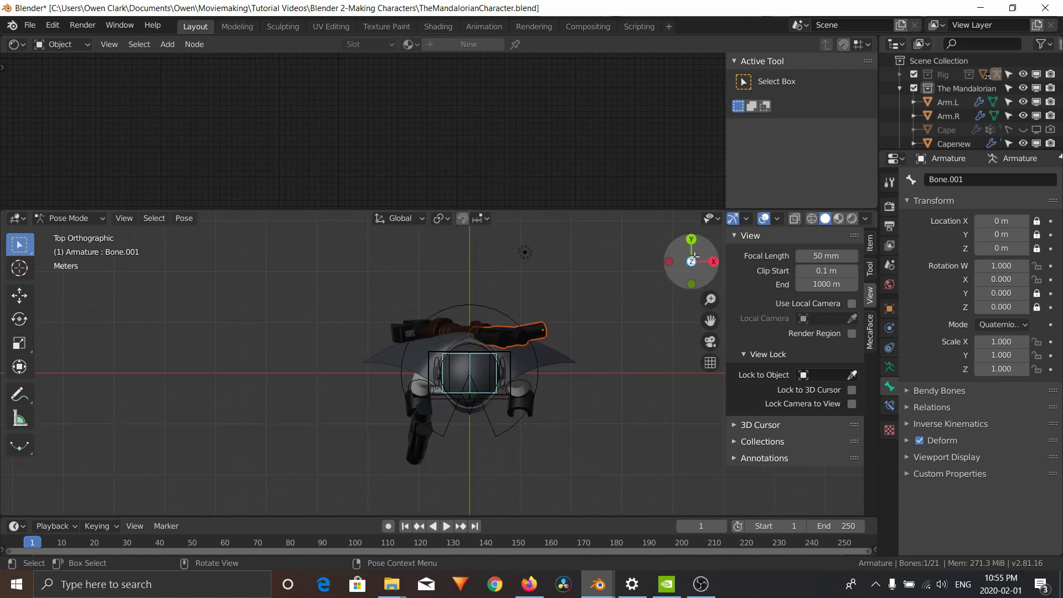
left_click(691, 281)
left_click(668, 260)
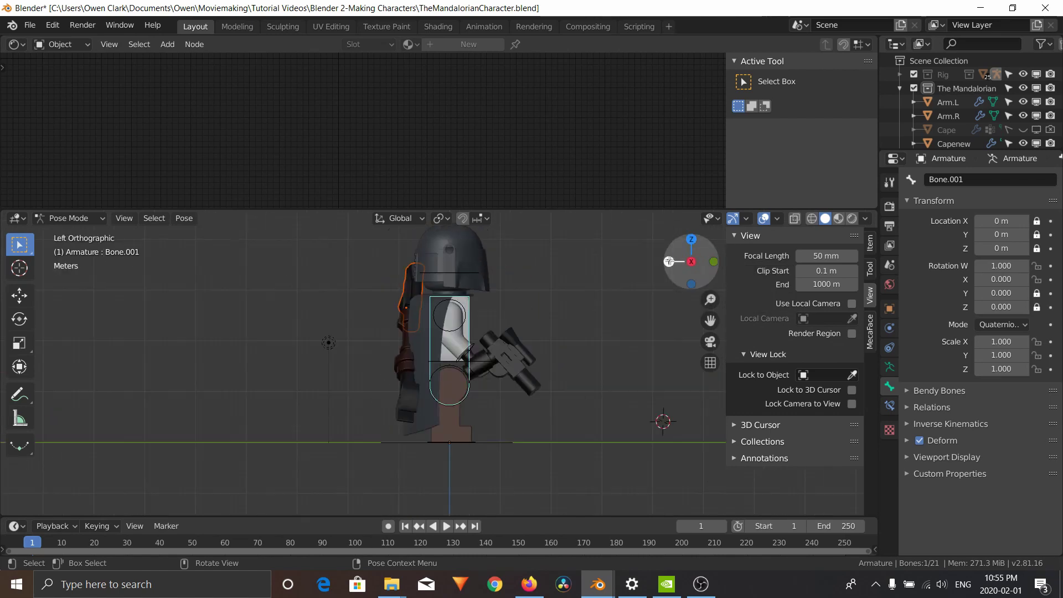
left_click(714, 262)
left_click(714, 262)
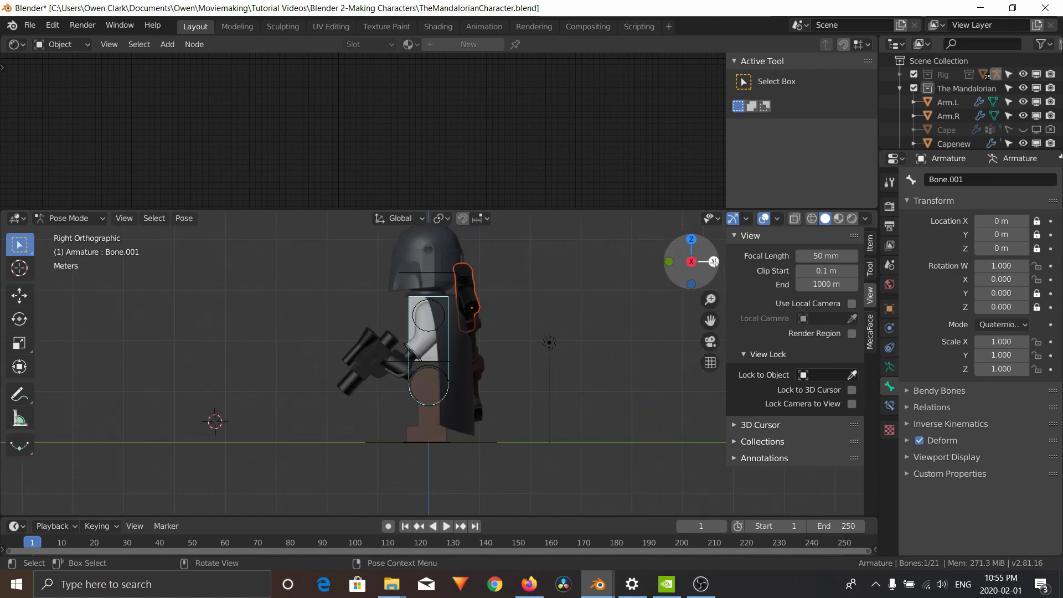
scroll(546, 324, "down", 4)
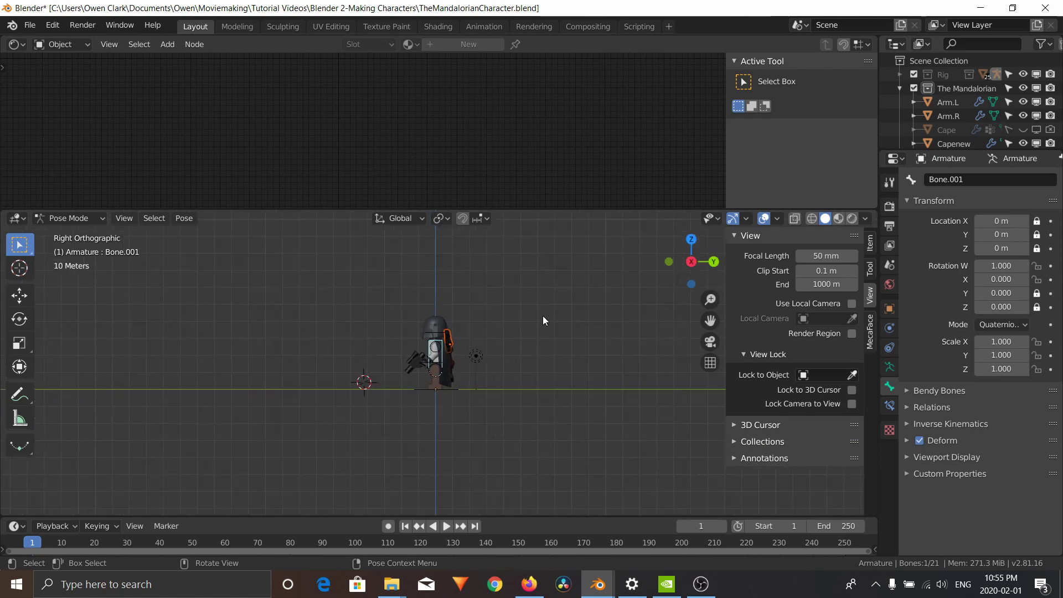
scroll(523, 350, "up", 8)
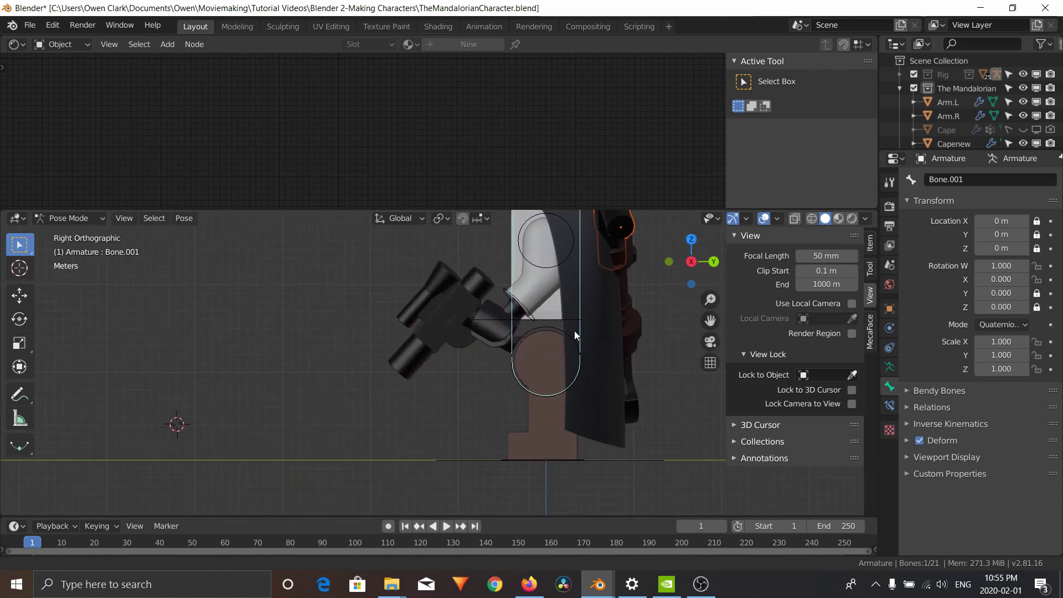
Step: Move the left foot's control bone forward along the ground to a Z location of about 5.36 m
middle_click_drag(574, 331, 573, 329, "shift")
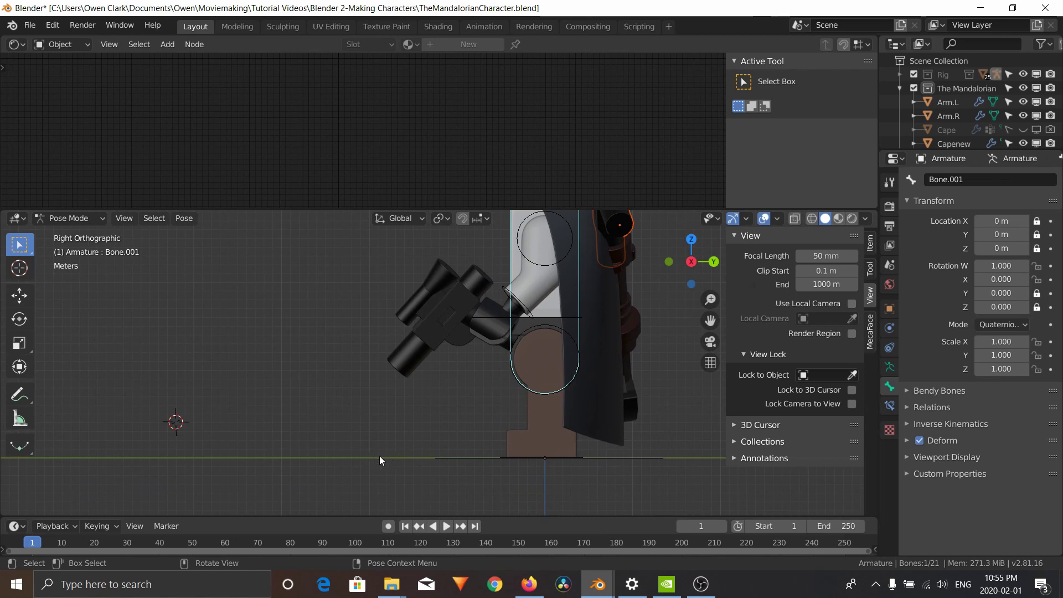
mouse_move(393, 402)
middle_mouse_down("shift")
mouse_move(416, 416)
mouse_move(376, 405)
middle_mouse_up("shift")
left_click(467, 486)
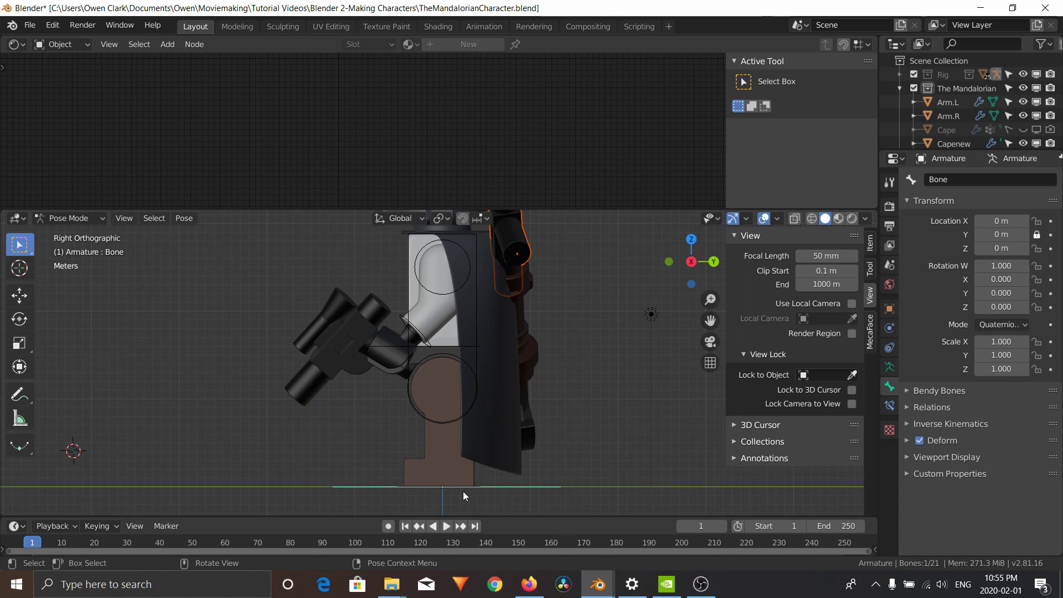
left_click(468, 485)
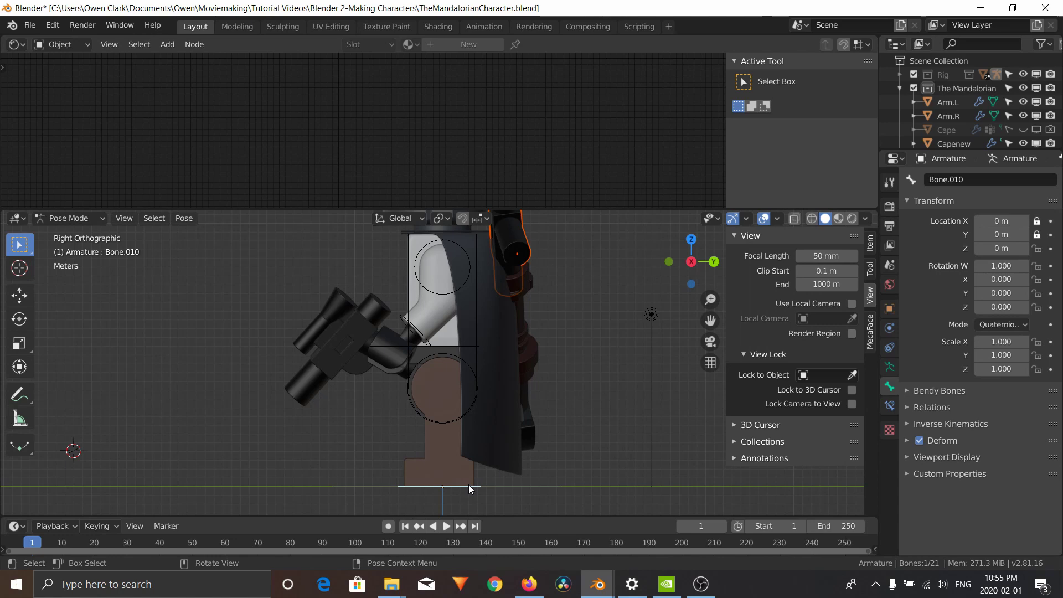
left_click(479, 487)
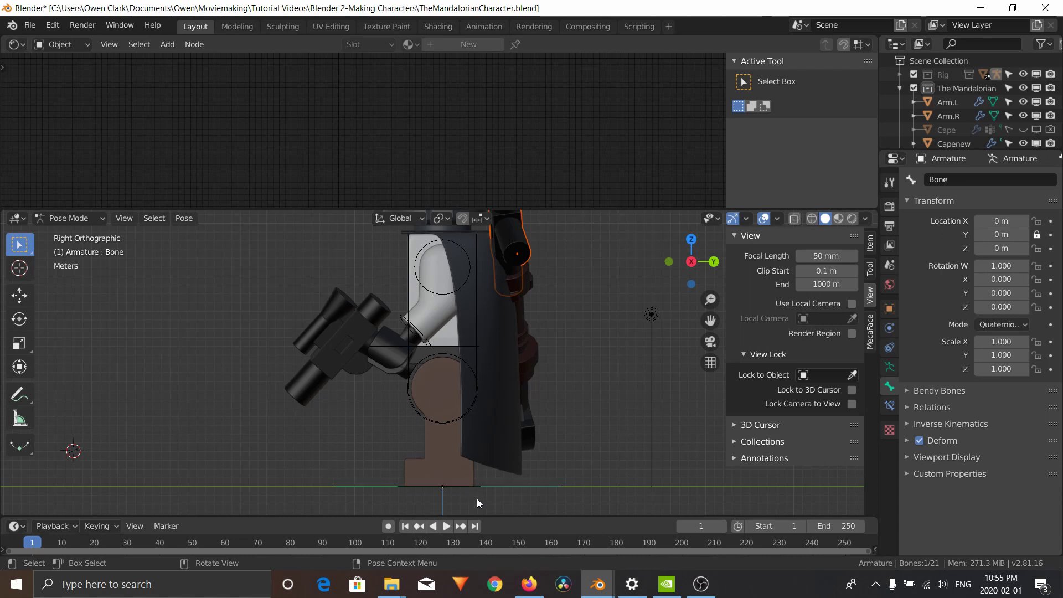
left_click(474, 487)
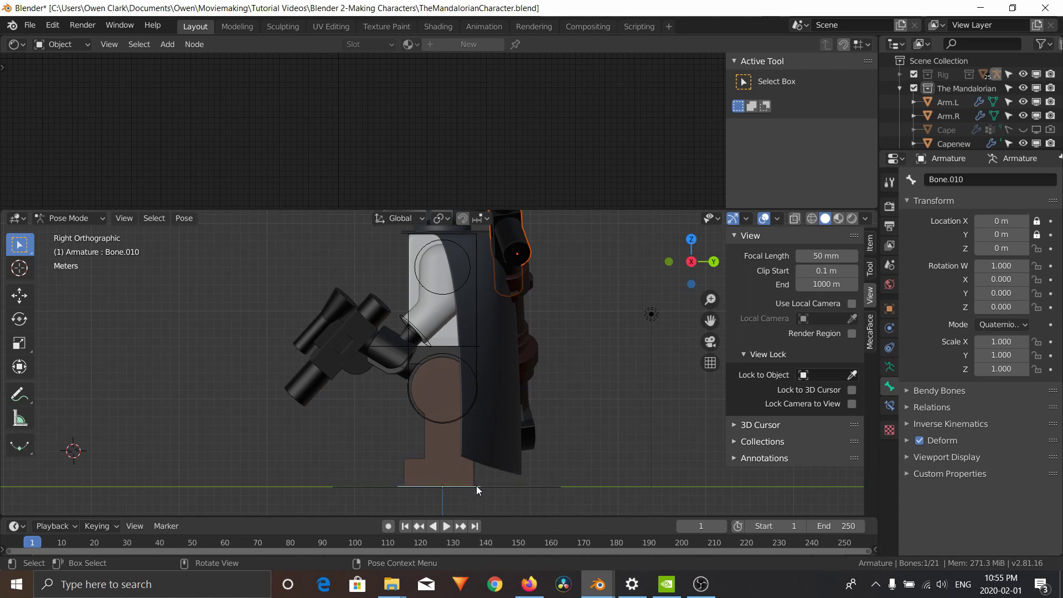
key("g")
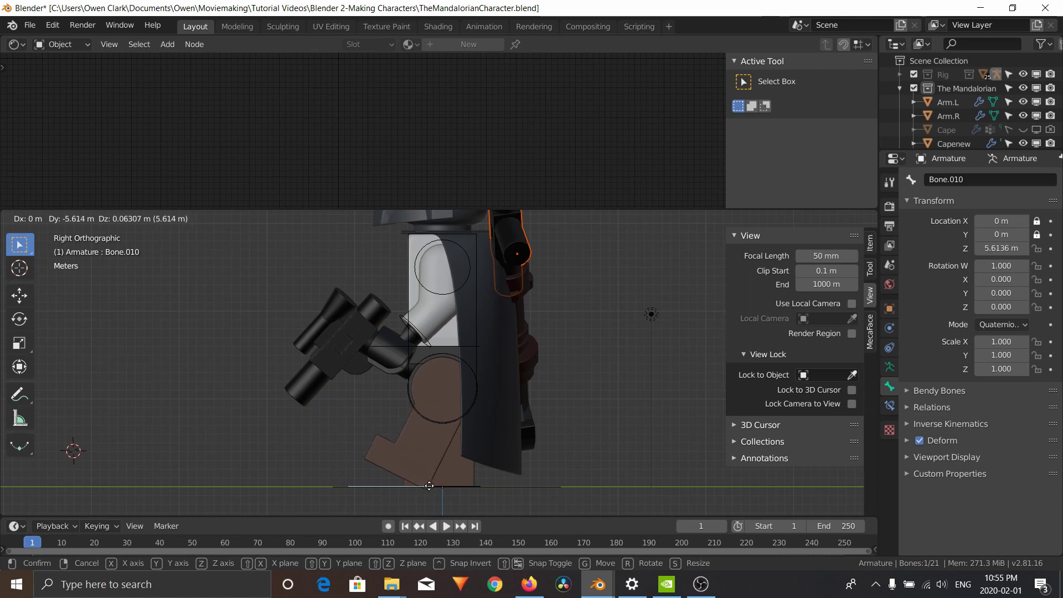
left_click(441, 490)
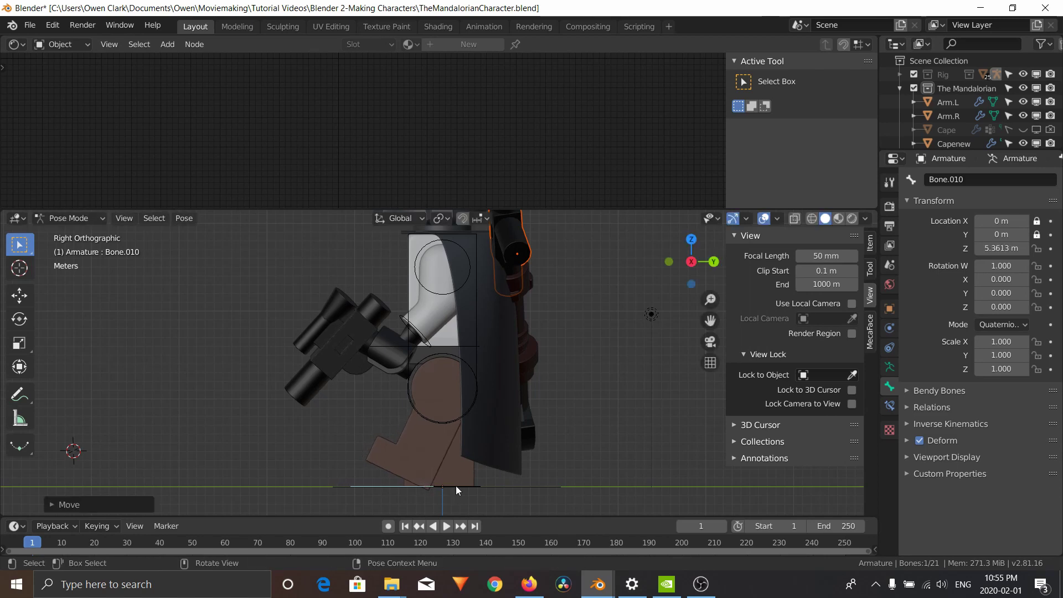
Step: Move the right foot's control bone backward along the ground to a Z location of about -5.55 m
left_click(456, 486)
key("g")
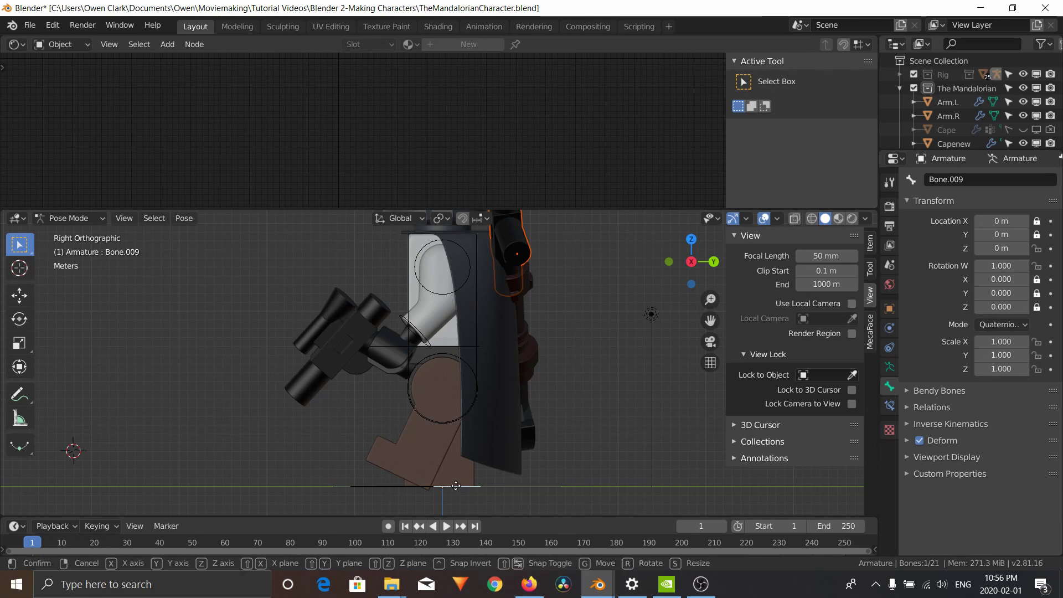
left_click(505, 477)
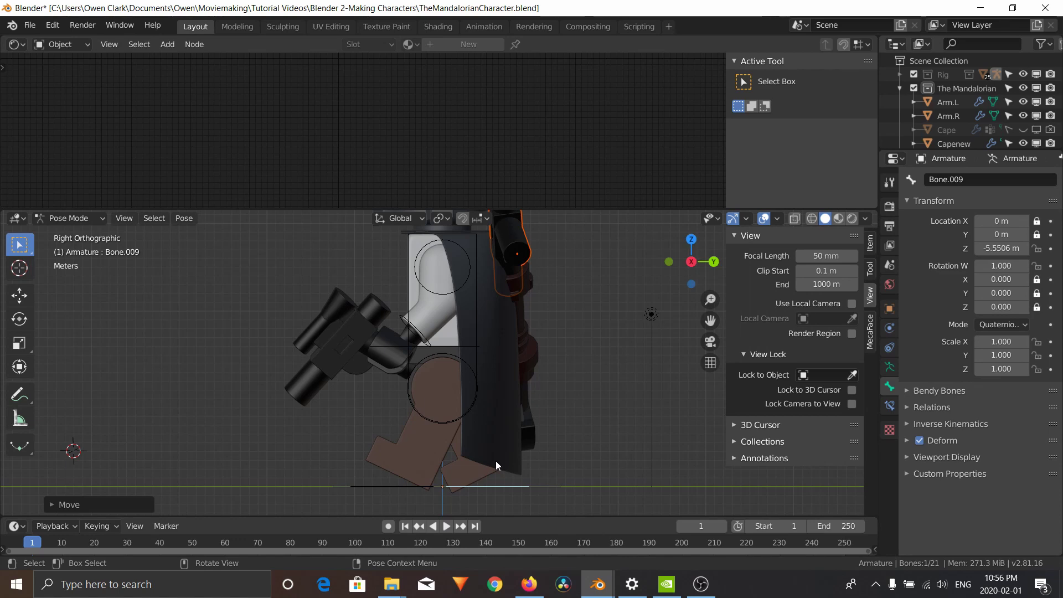
left_click(443, 294)
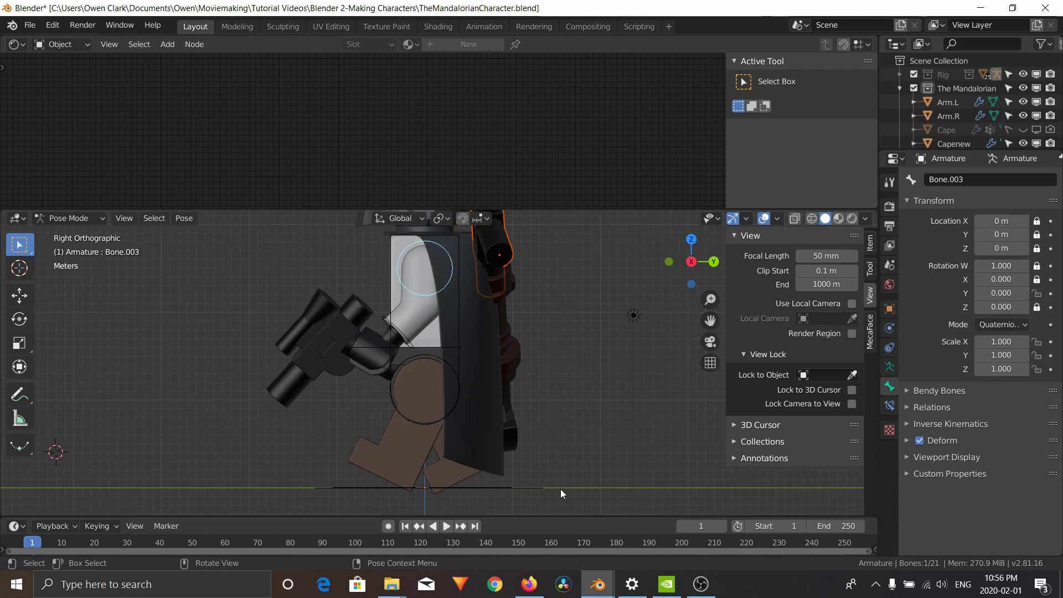
key("r")
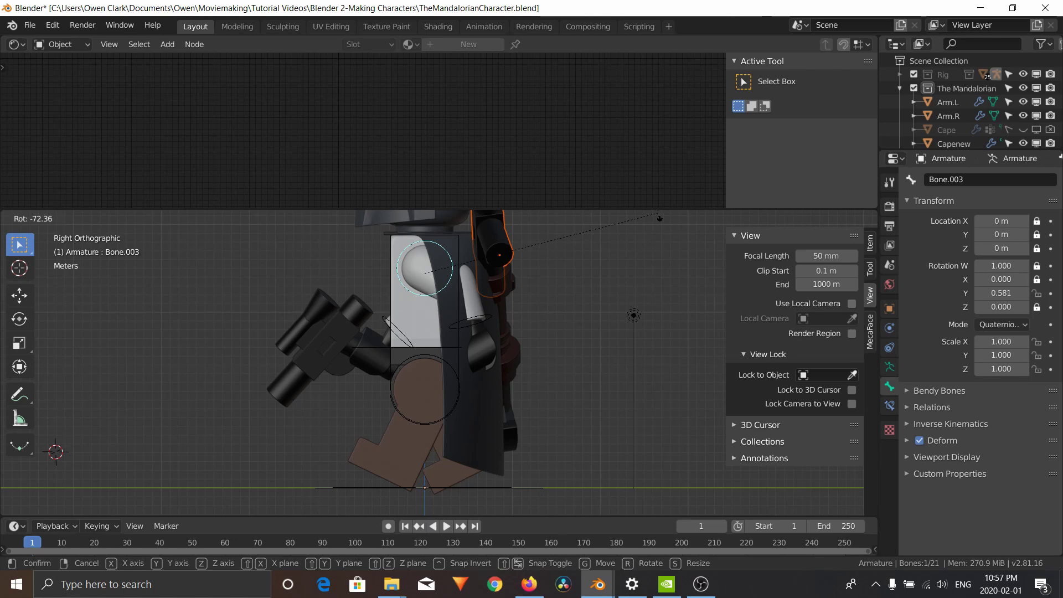
right_click(659, 218)
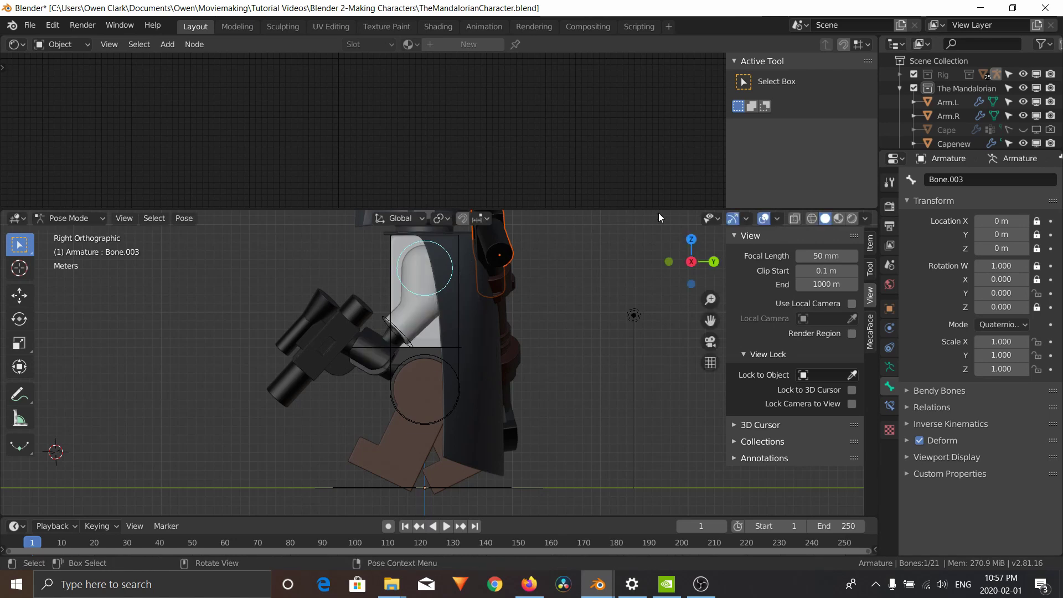
left_click(496, 333)
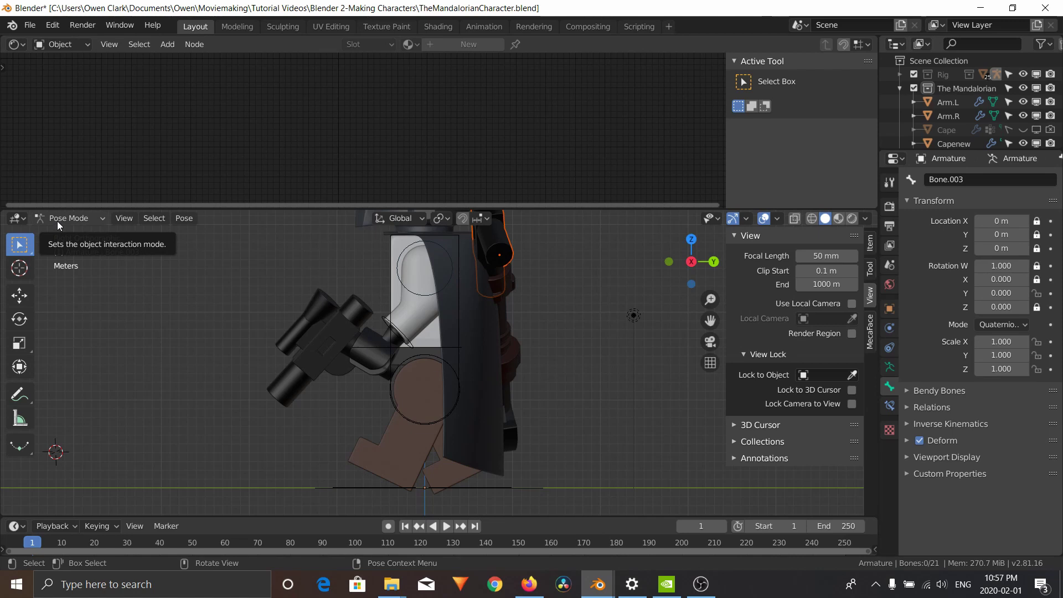
Step: Swing the left arm backward by rotating its shoulder bone to a quaternion Y value of about 0.517
left_click(404, 288)
key("r")
left_click(525, 416)
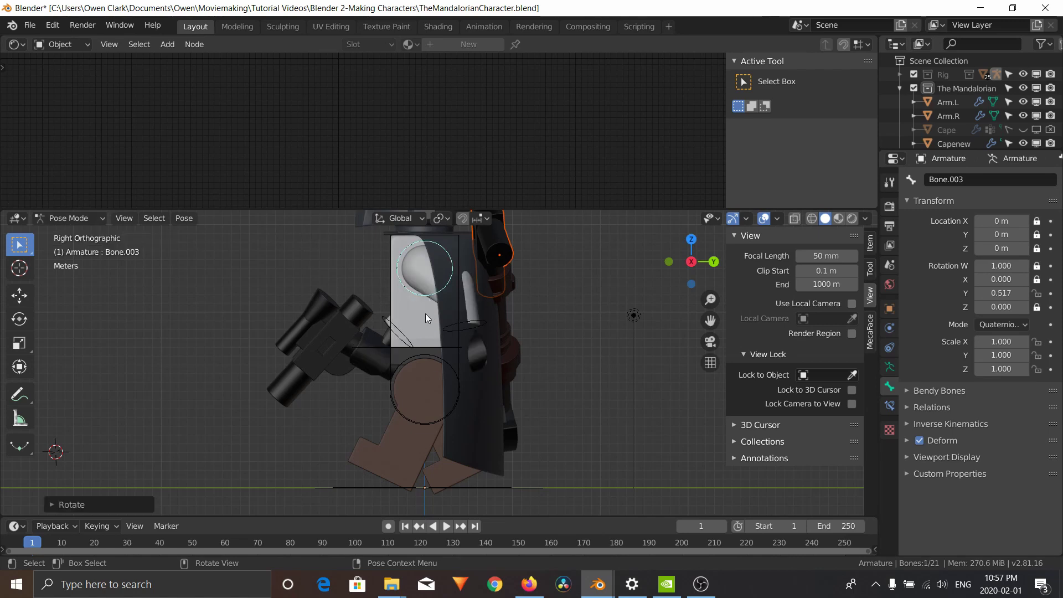
Step: Swing the right arm with the blaster slightly forward by rotating its shoulder bone to a quaternion Y value of about 0.064
left_click(454, 251)
left_click(451, 255)
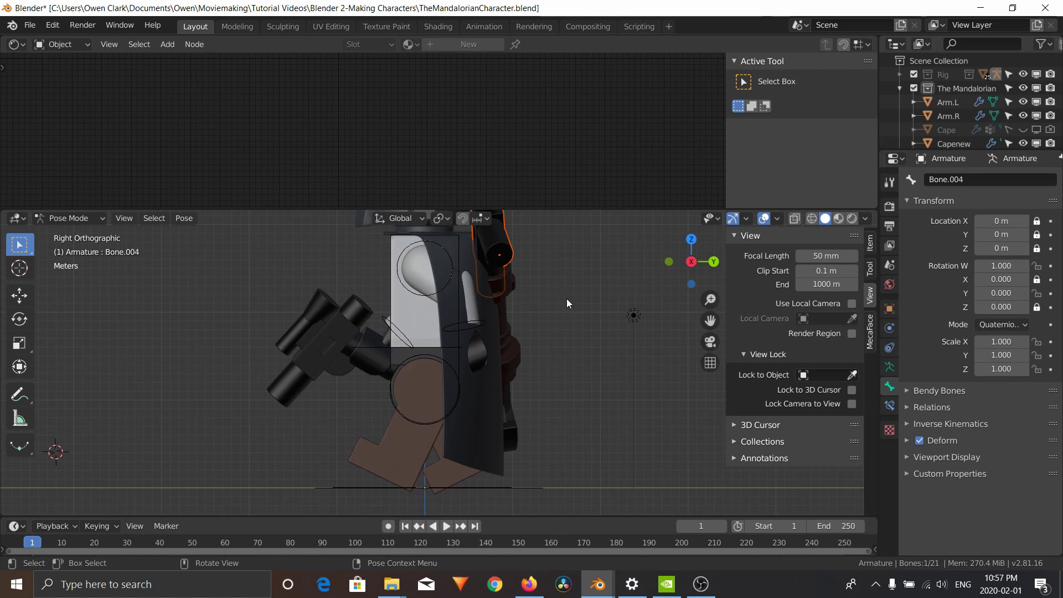
key("r")
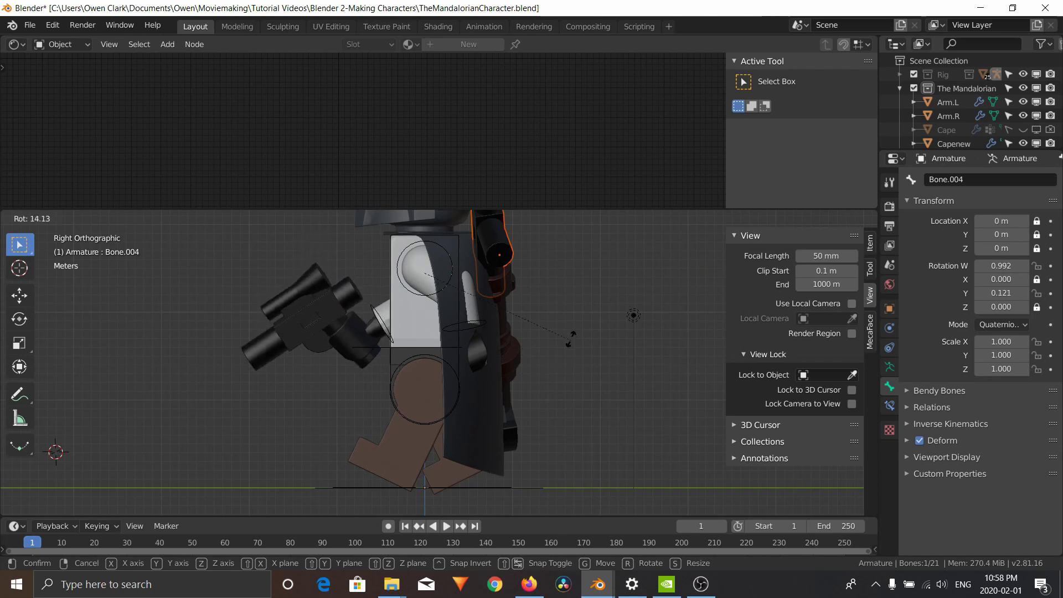
left_click(579, 326)
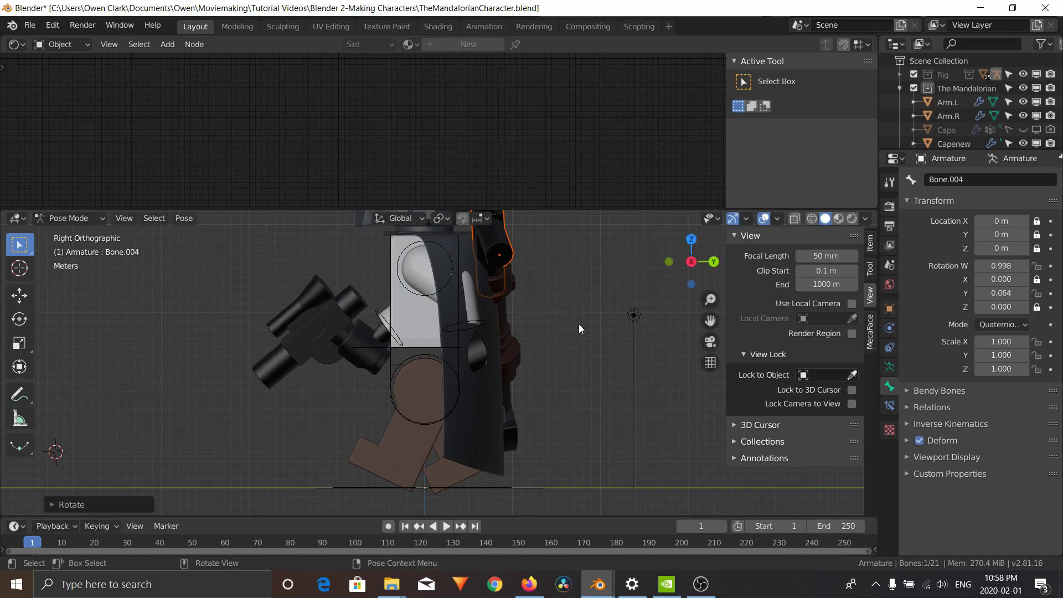
Step: Lean the upper body forward by rotating the torso bone to a quaternion X value of about 0.067
scroll(620, 335, "down", 3)
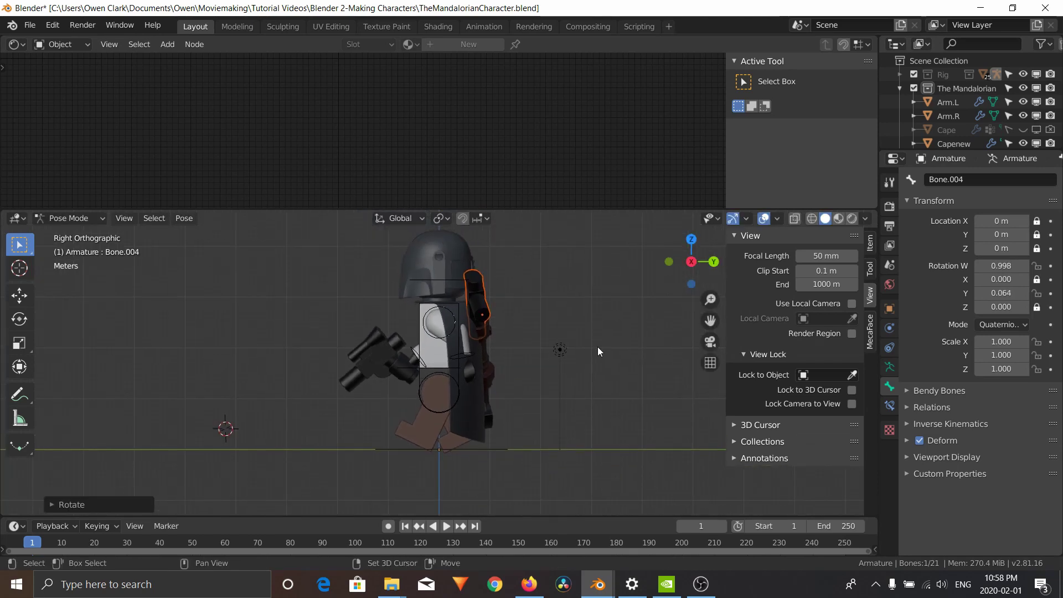
left_click(460, 299)
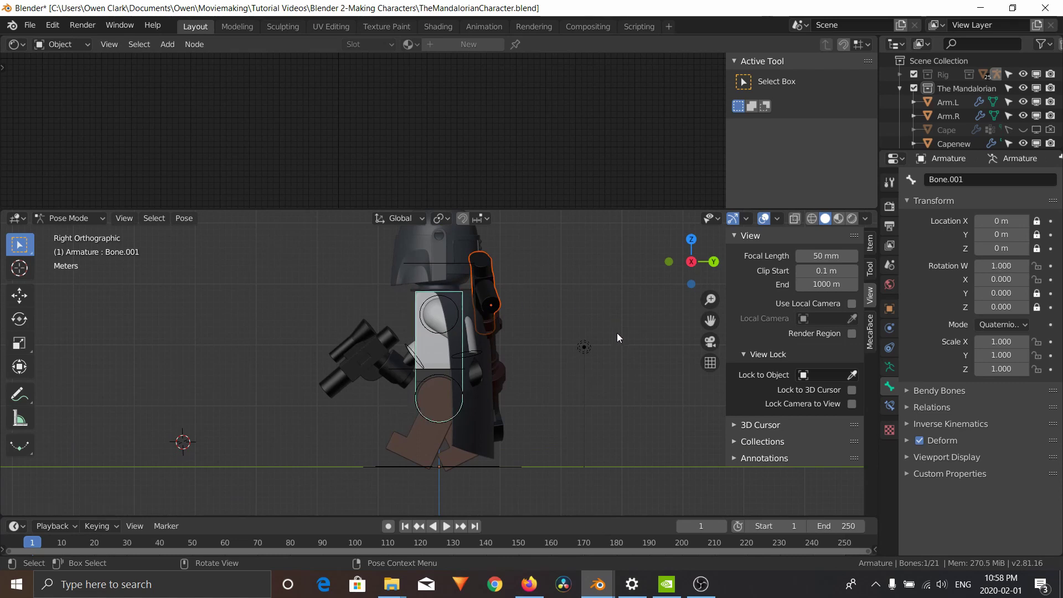
key("r")
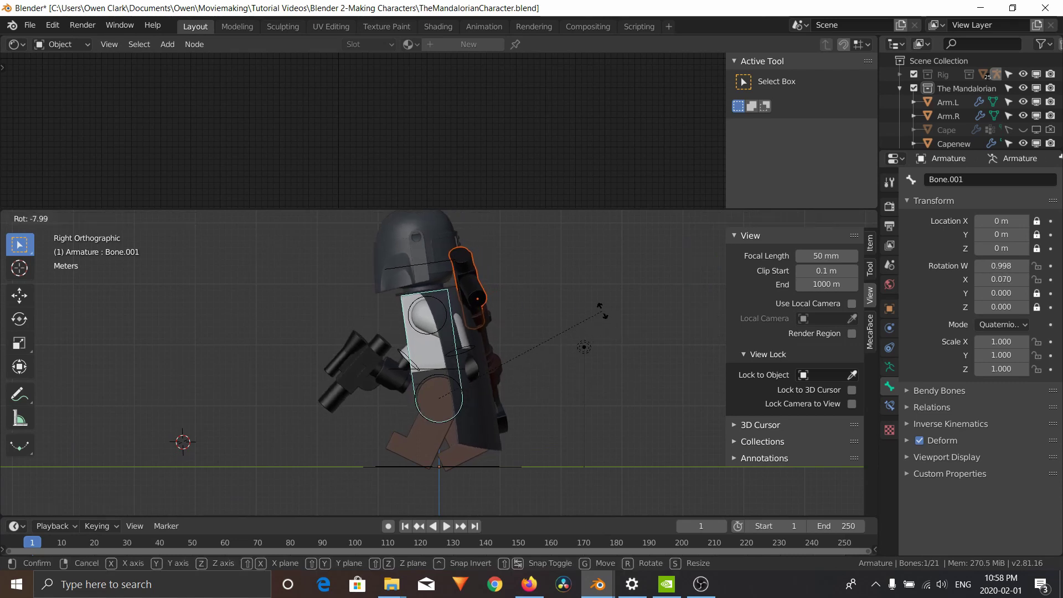
left_click(595, 357)
Step: Try moving the hip-level control bone forward, and cancel the move
scroll(569, 469, "up", 2)
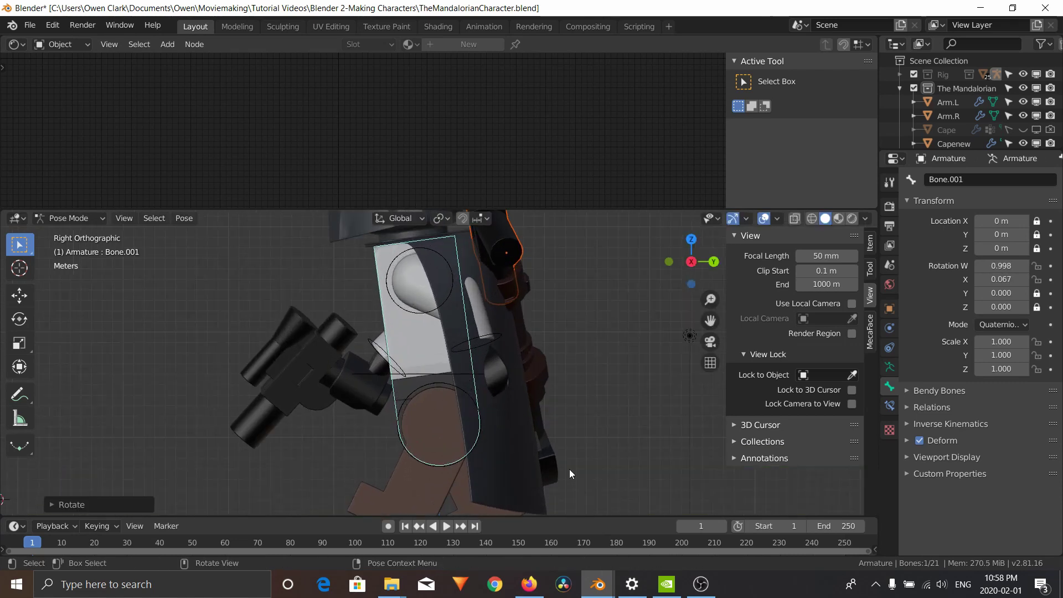
scroll(588, 464, "up", 1)
scroll(588, 464, "down", 2, "shift")
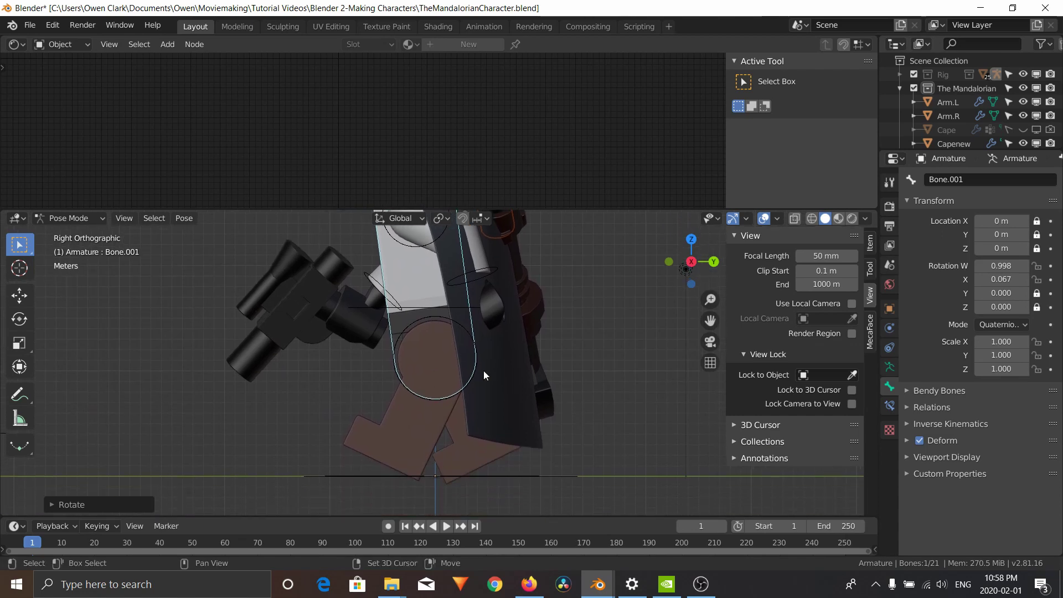
left_click(426, 306)
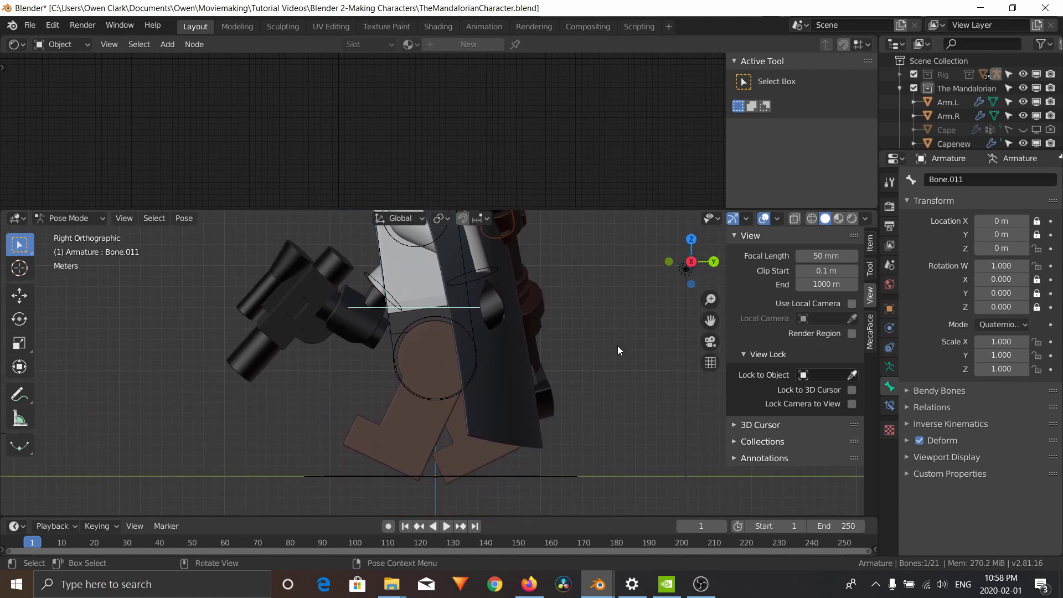
key("g")
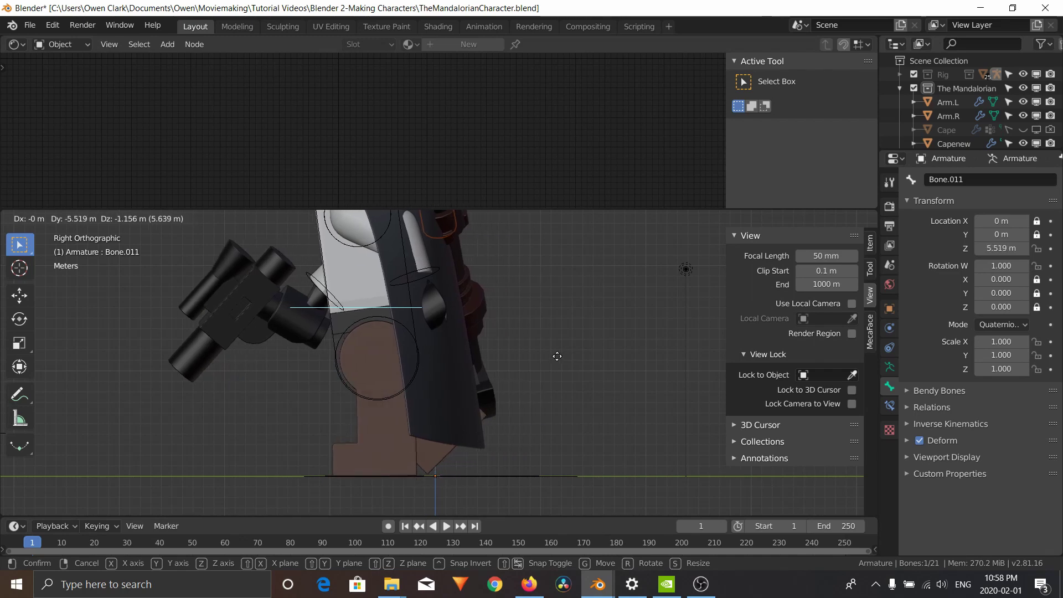
key("Escape")
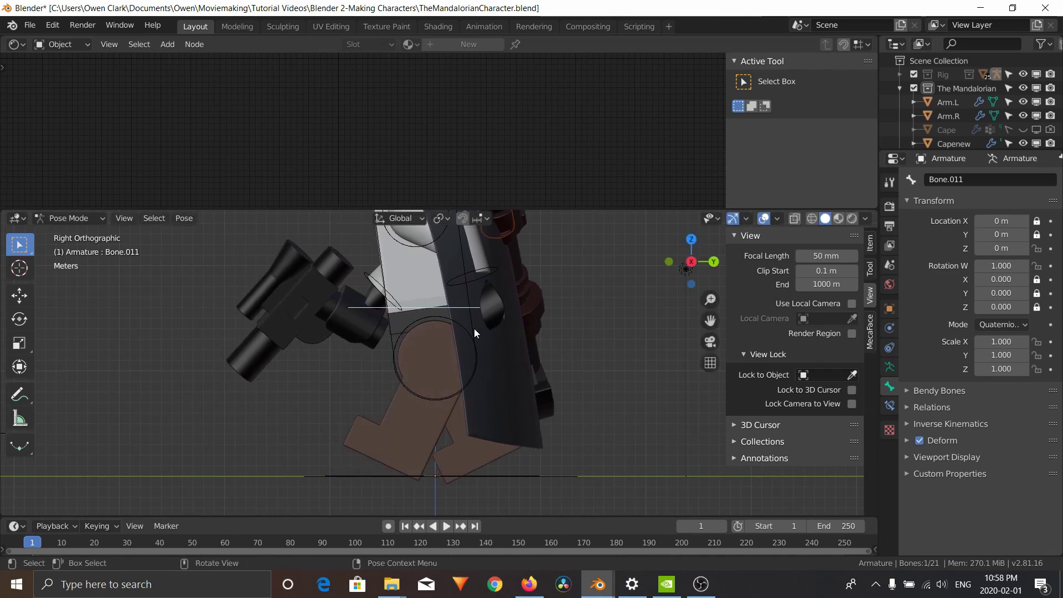
Step: Unlock the hip control bone's Y location and raise the bone about 0.58 m
left_click(1037, 235)
key("g")
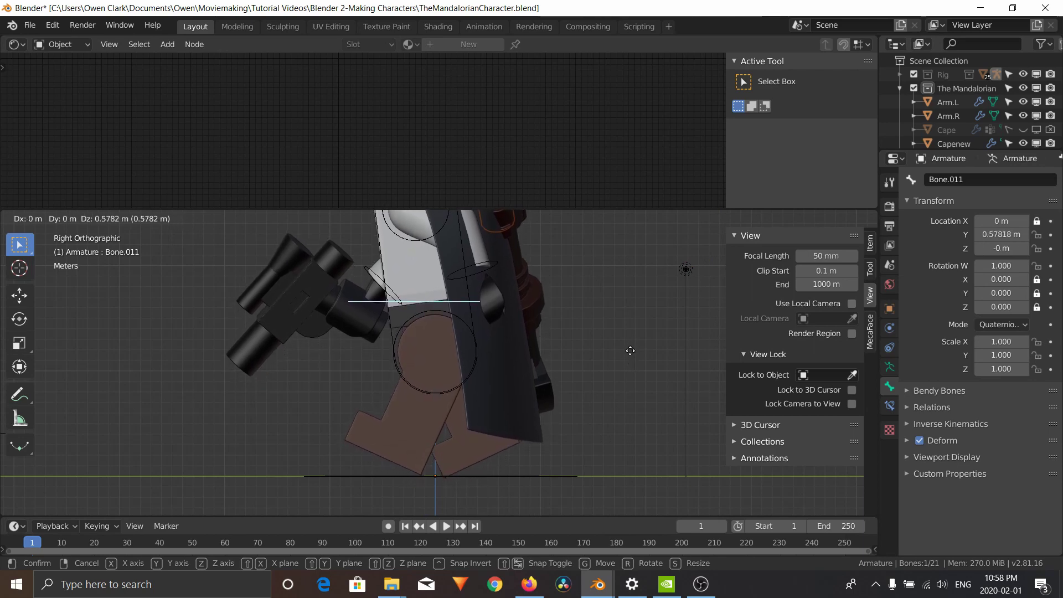
left_click(630, 350)
Step: Fine-tune the hip control bone's height to a Y location of about 0.79 m so the feet meet the ground line
scroll(600, 402, "up", 5)
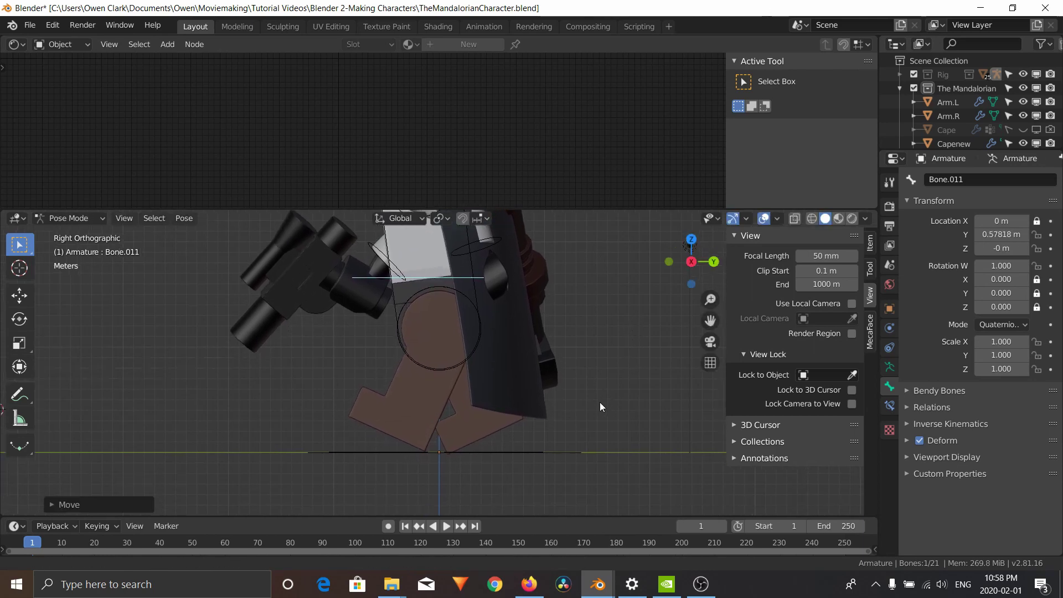
key("g")
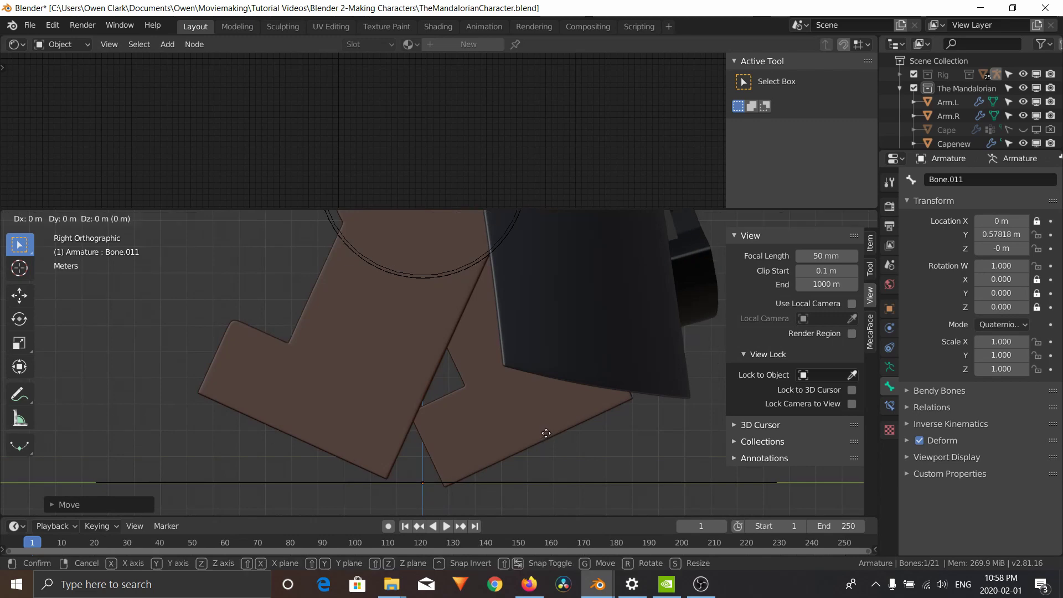
key("Escape")
key("g")
left_click(540, 429)
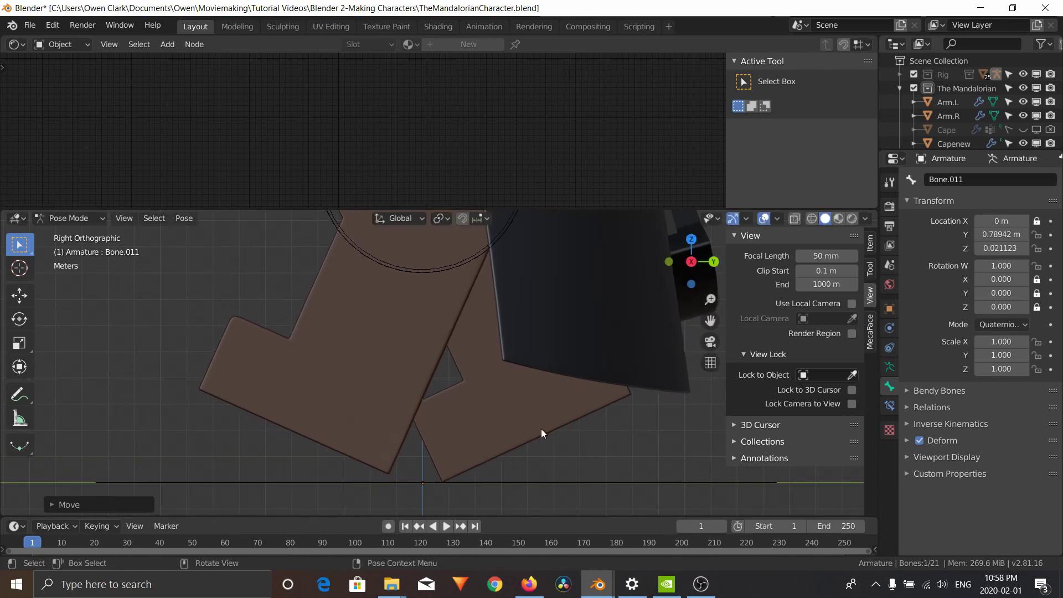
Step: Change the Shader Editor area to a Dope Sheet, and select all of the armature's bones in the viewport
scroll(542, 417, "down", 3)
scroll(540, 412, "down", 6)
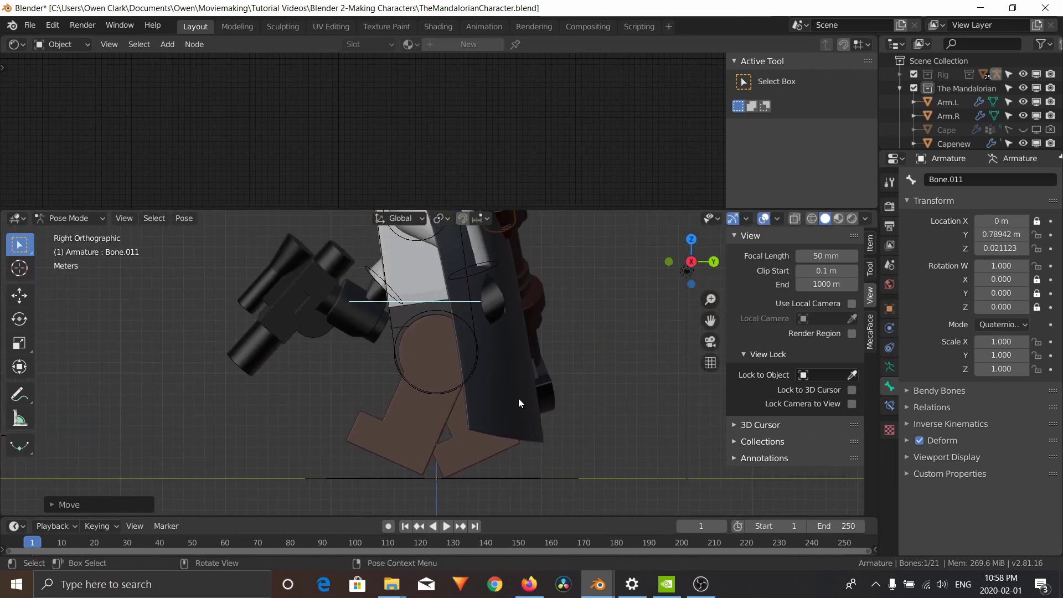
scroll(516, 370, "up", 2)
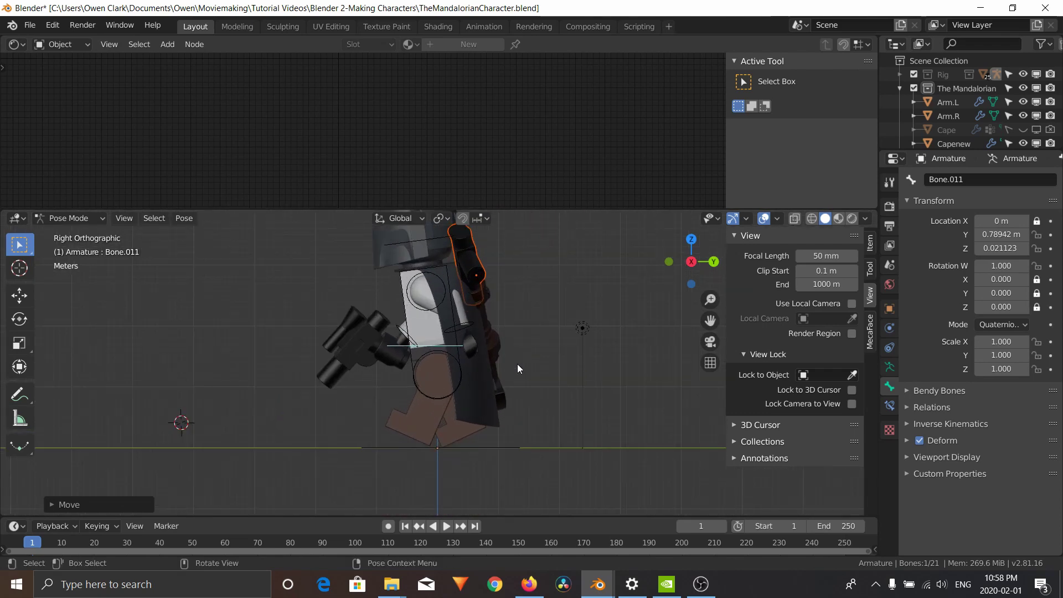
scroll(524, 349, "up", 2)
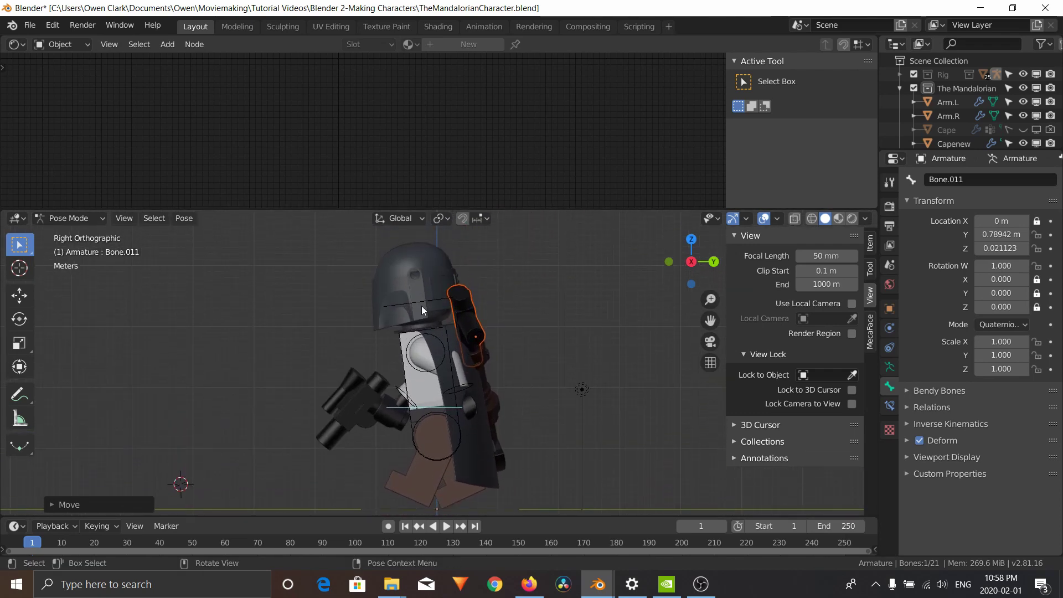
left_click(16, 44)
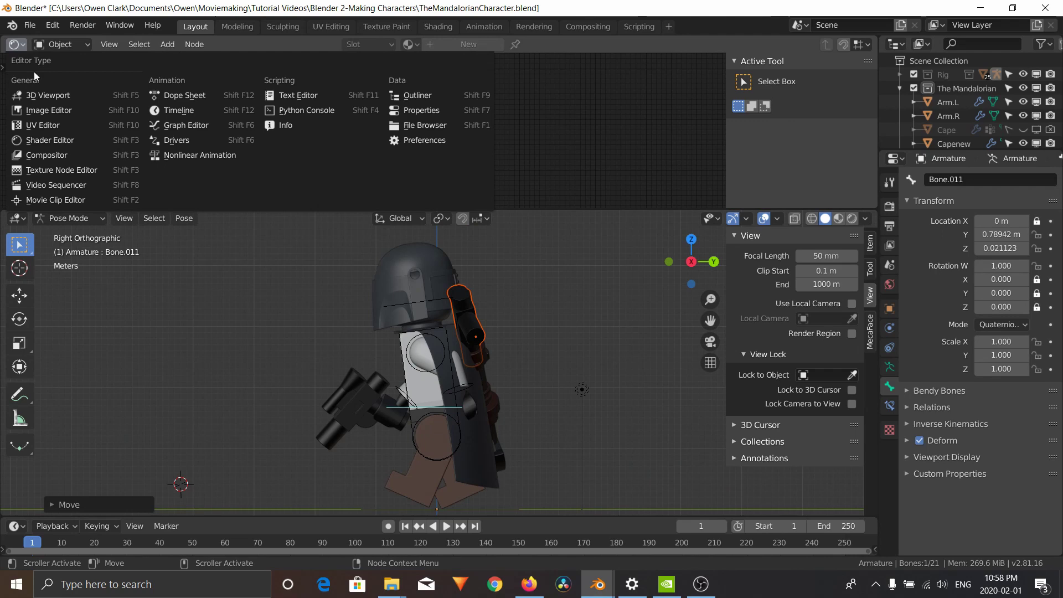
left_click(181, 96)
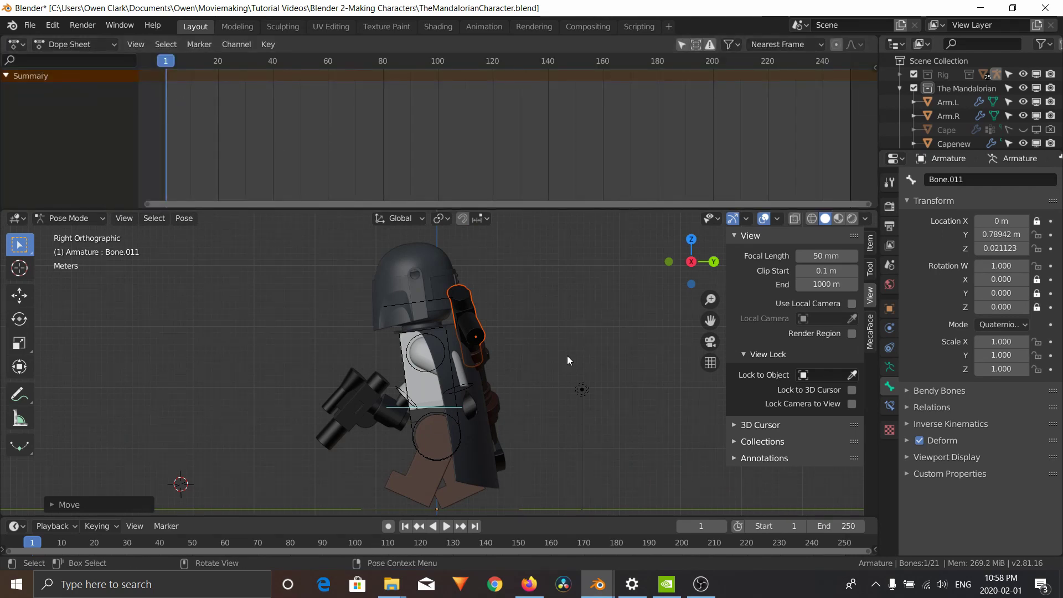
key("a")
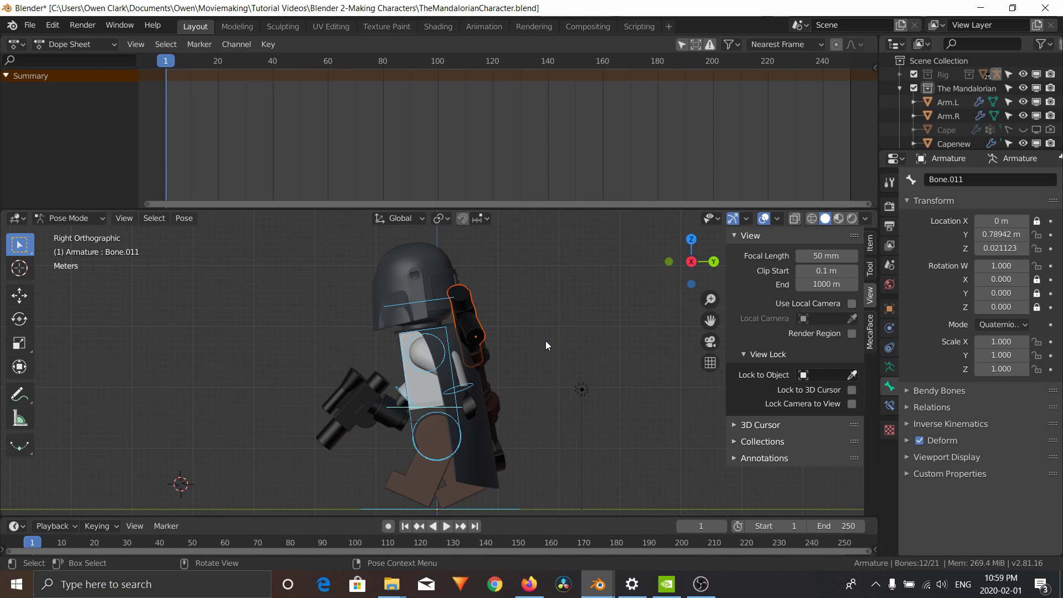
Step: Insert a LocRot keyframe for all selected armature bones at frame 1
key("i")
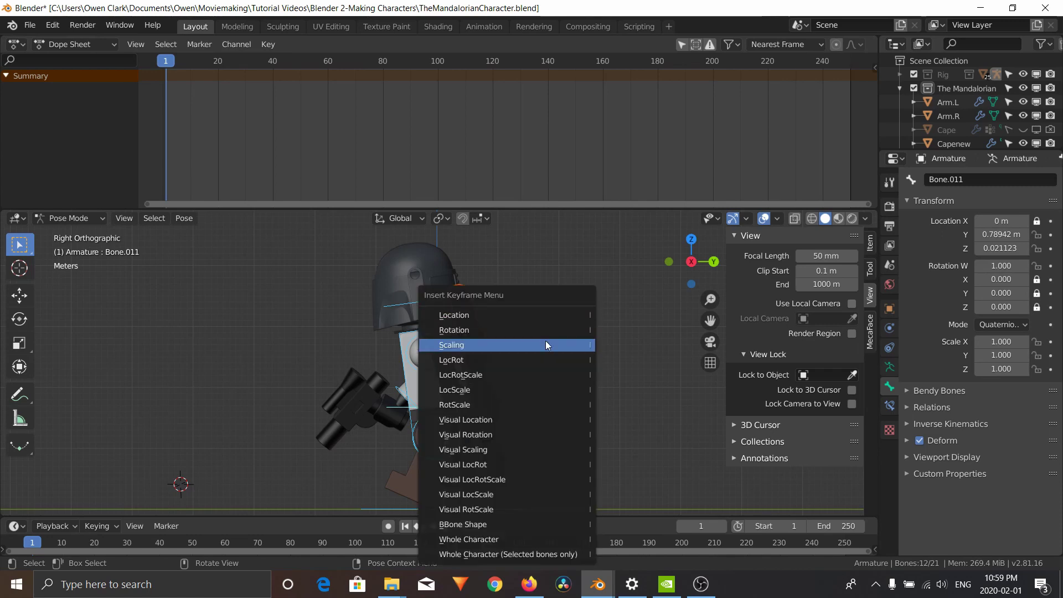
left_click(528, 364)
scroll(307, 168, "down", 3)
middle_click_drag(308, 168, 269, 195)
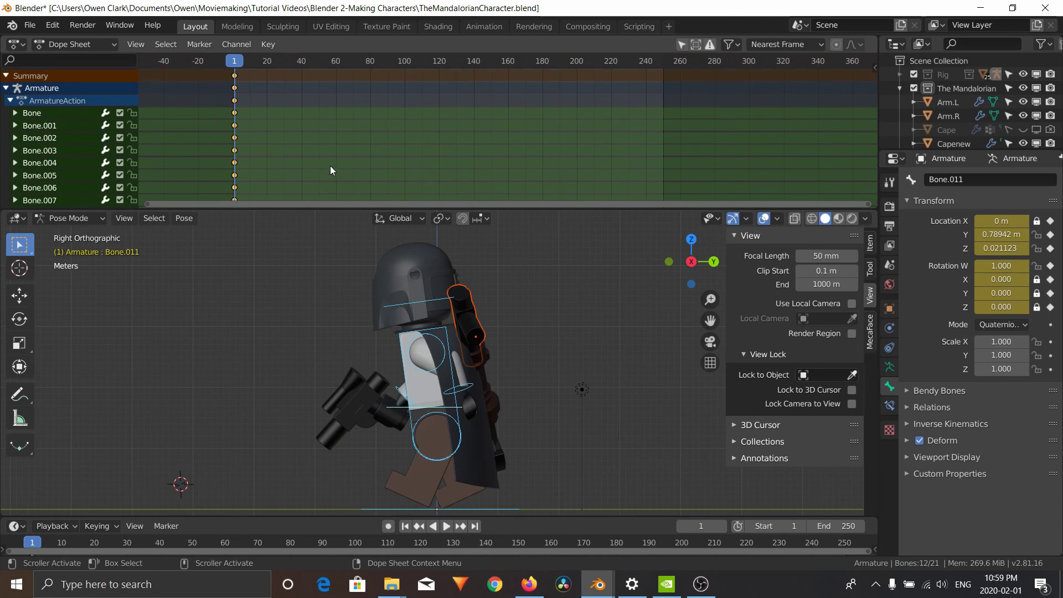
Step: Set the active keying set to LocRot and turn on auto keying
left_click(104, 526)
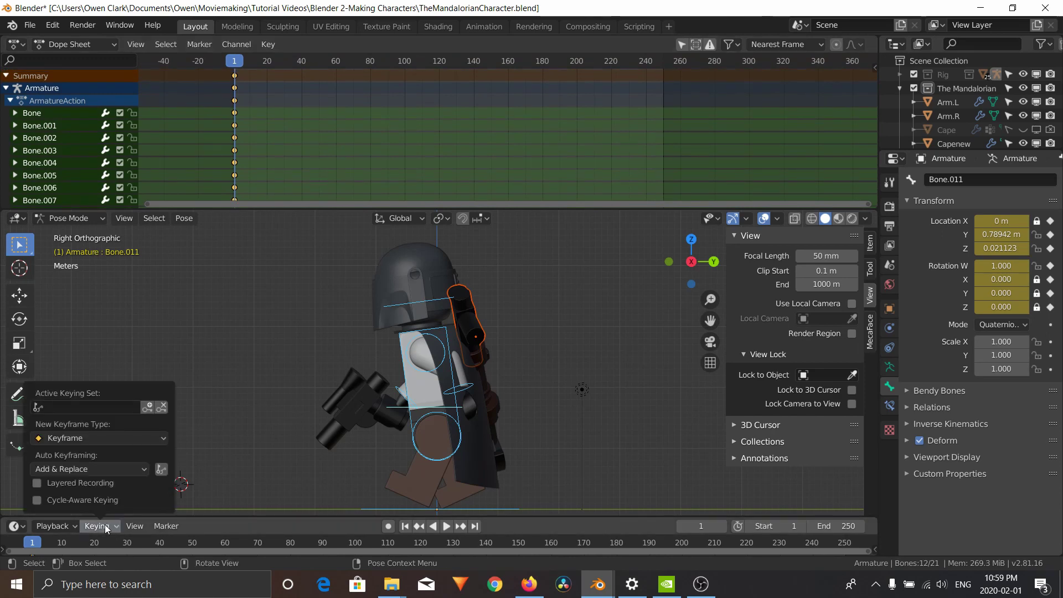
left_click(70, 410)
type("locr")
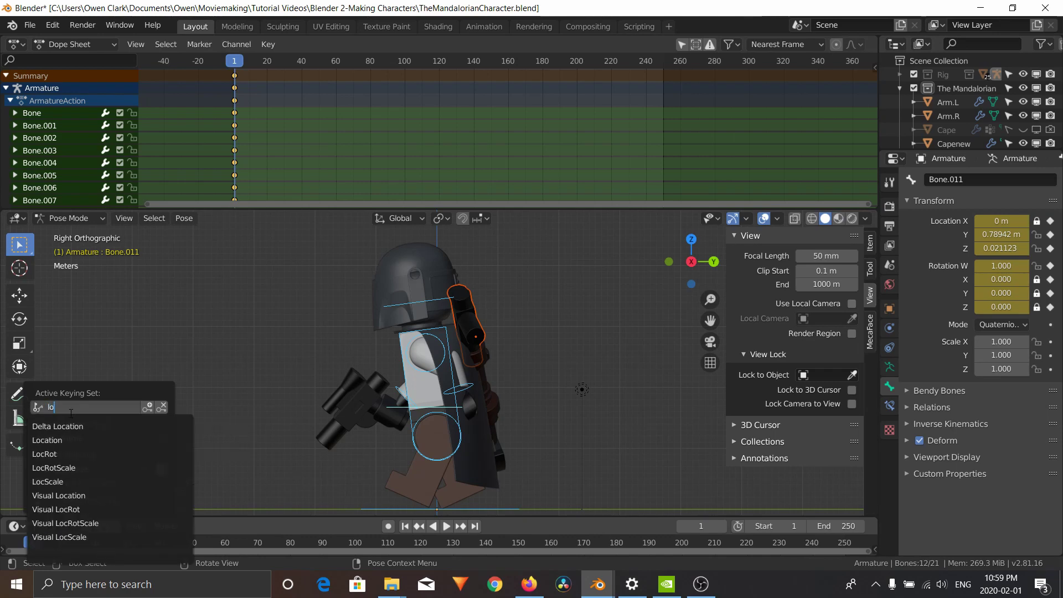
left_click(68, 428)
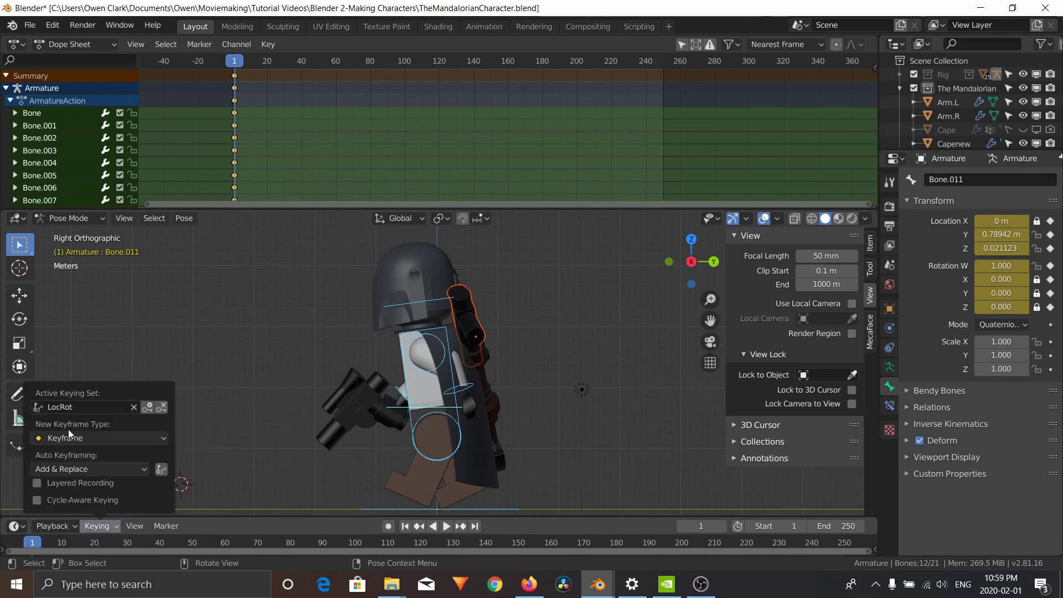
left_click(384, 526)
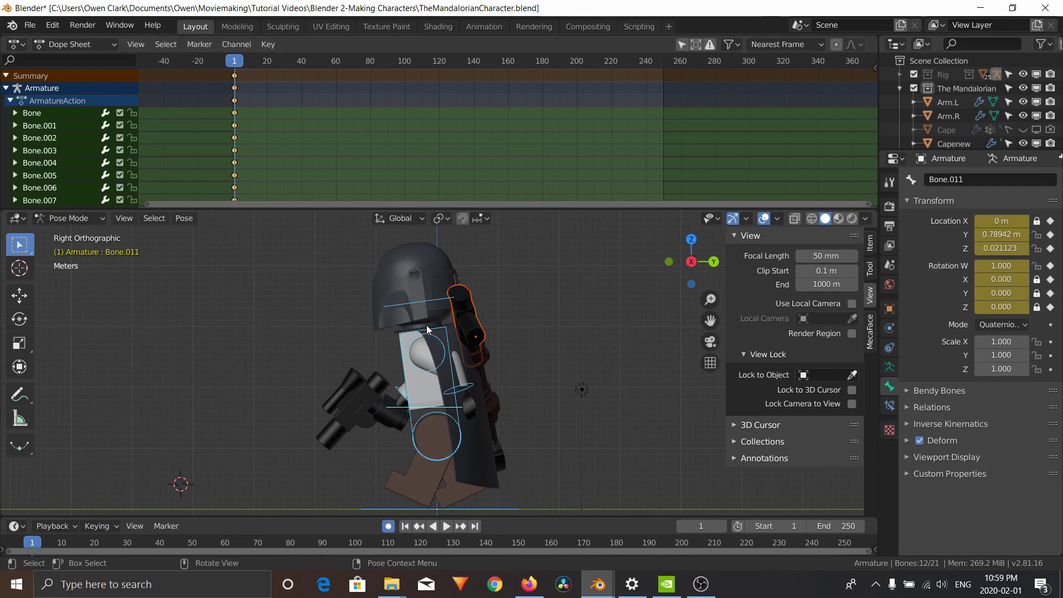
Step: Test auto keying at frame 3 by rotating the torso bone backward to about W 0.954, X -0.300
key("Right")
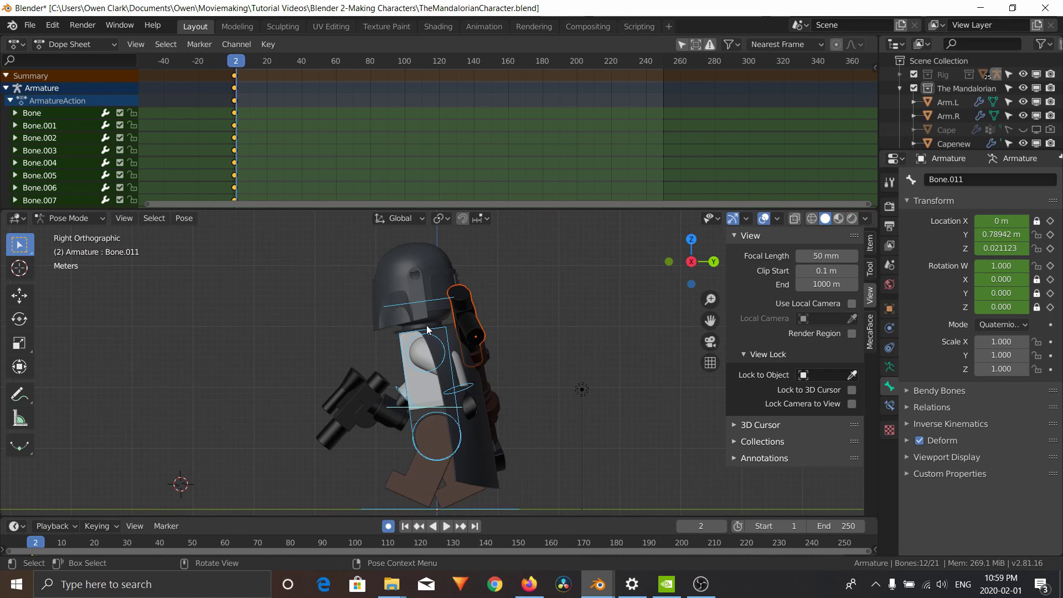
key("Right")
left_click(448, 334)
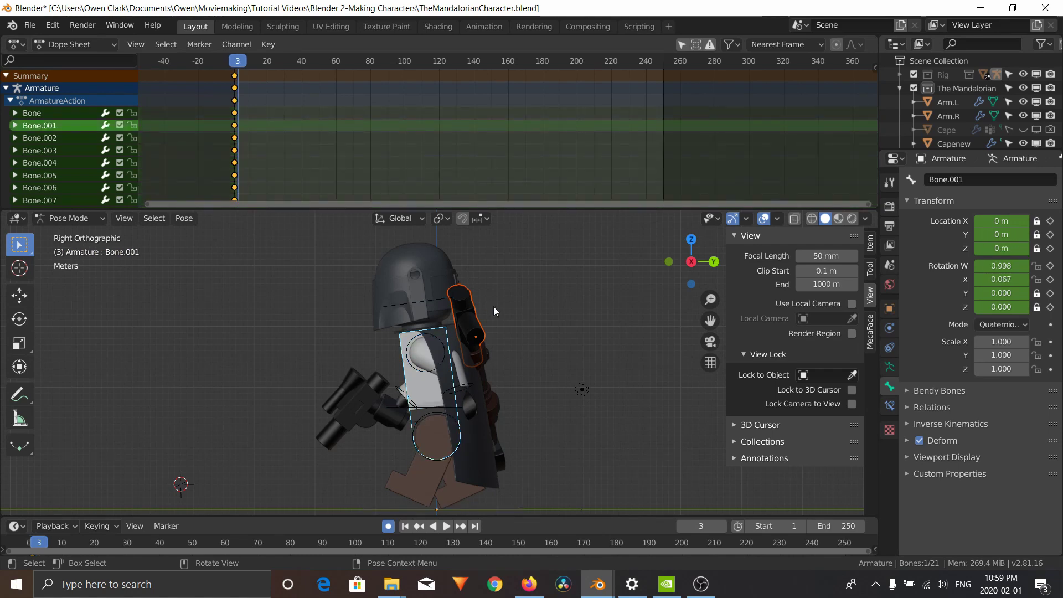
key("r")
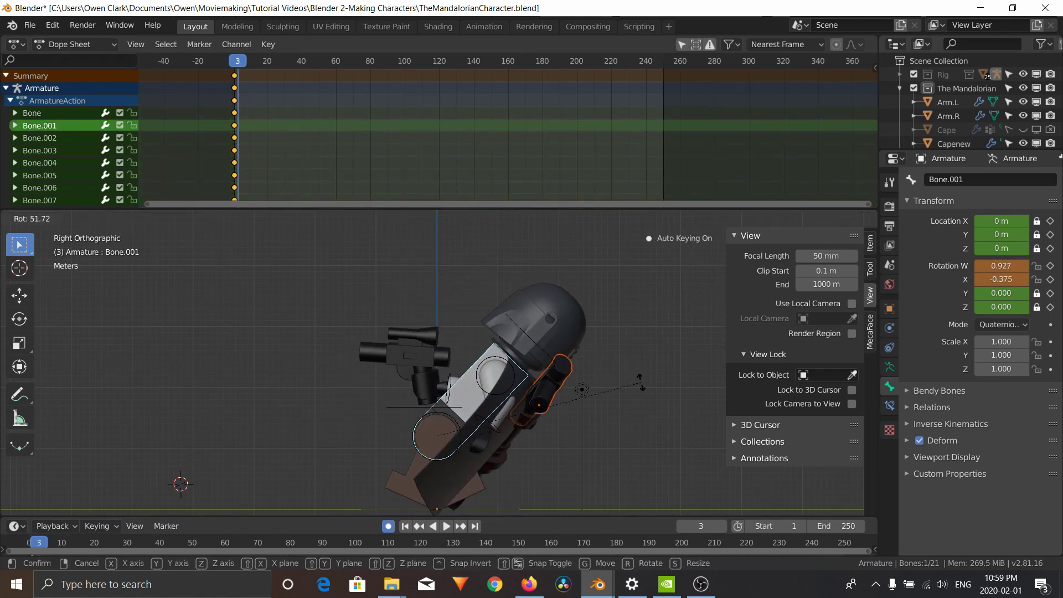
left_click(644, 342)
scroll(243, 132, "up", 6)
middle_click_drag(302, 143, 382, 138)
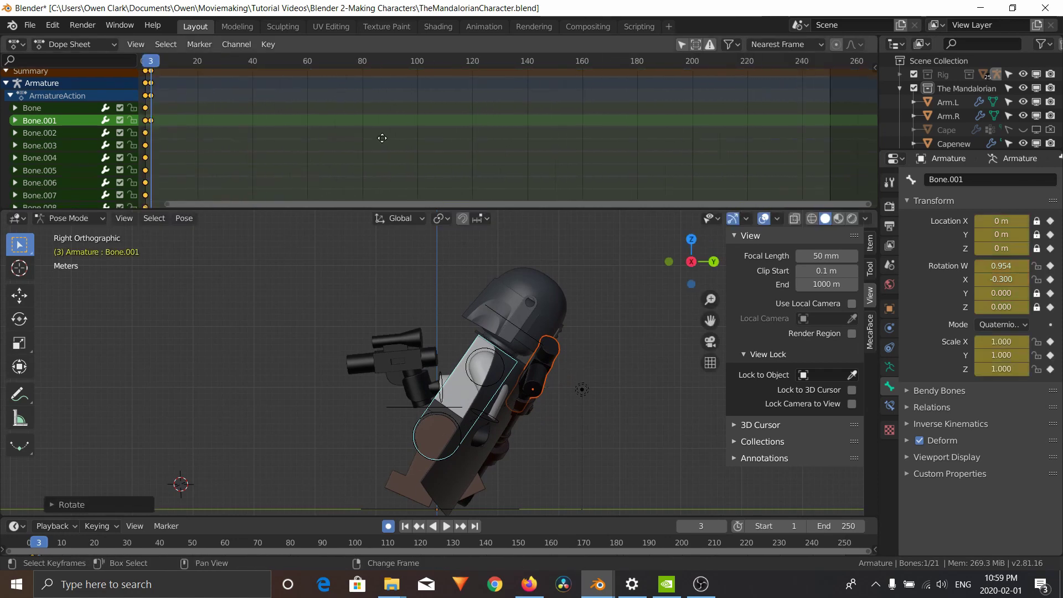
Step: Remove the torso bone's test keyframe at frame 3 and return to frame 1
scroll(325, 134, "up", 5)
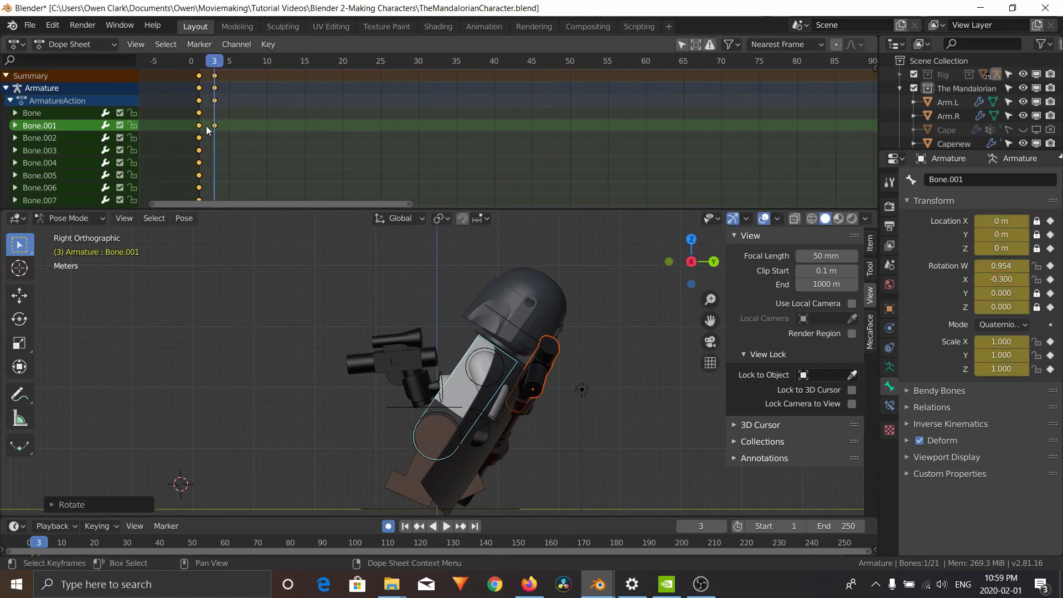
left_click(217, 126)
left_click(240, 123)
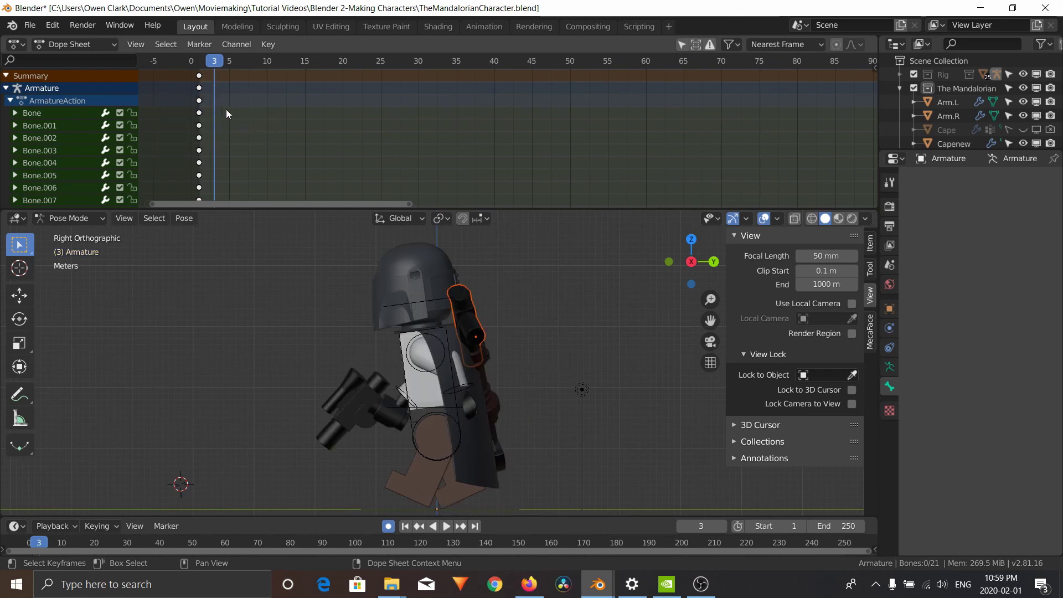
left_click_drag(208, 64, 199, 63)
scroll(282, 141, "down", 3)
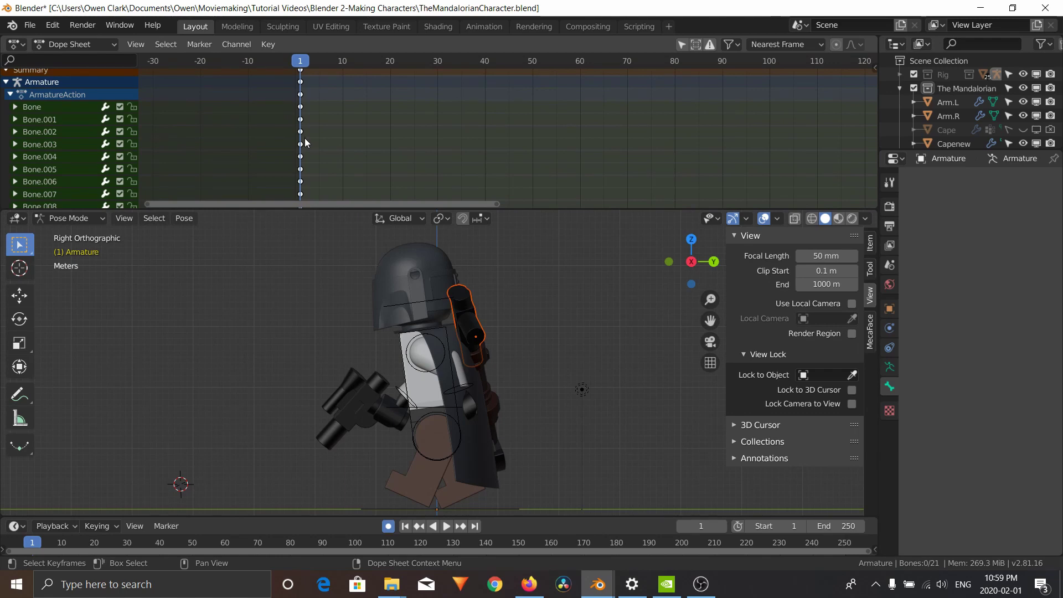
Step: Advance the current frame to frame 12 for the opposite walking pose
key("Right")
key("Right")
key("Right")
key("Right")
key("Right")
key("Right")
key("Right")
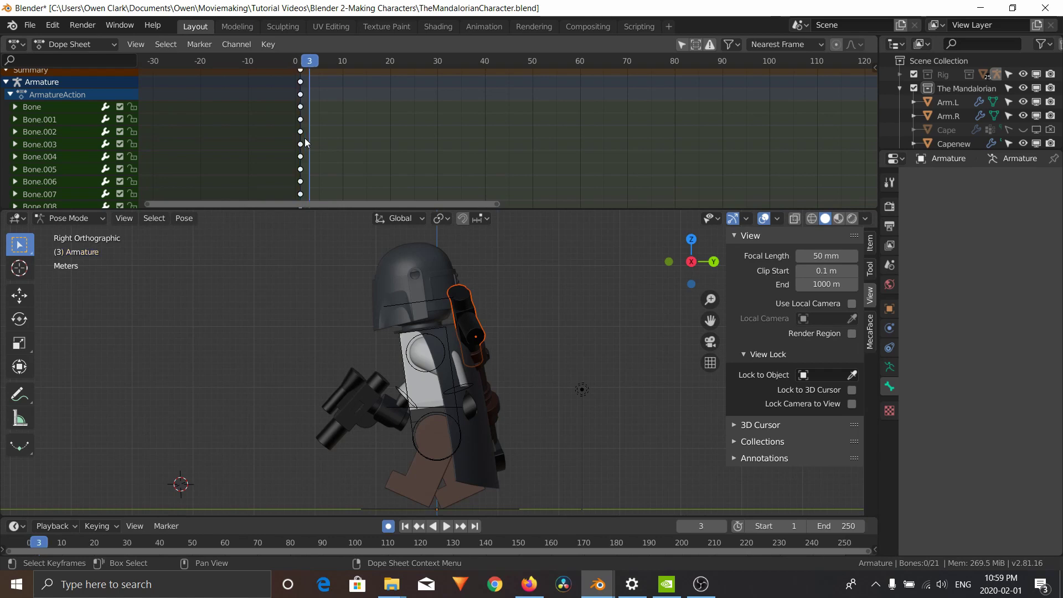
key("Right")
key("Right")
key("Right")
key("Right")
key("Right")
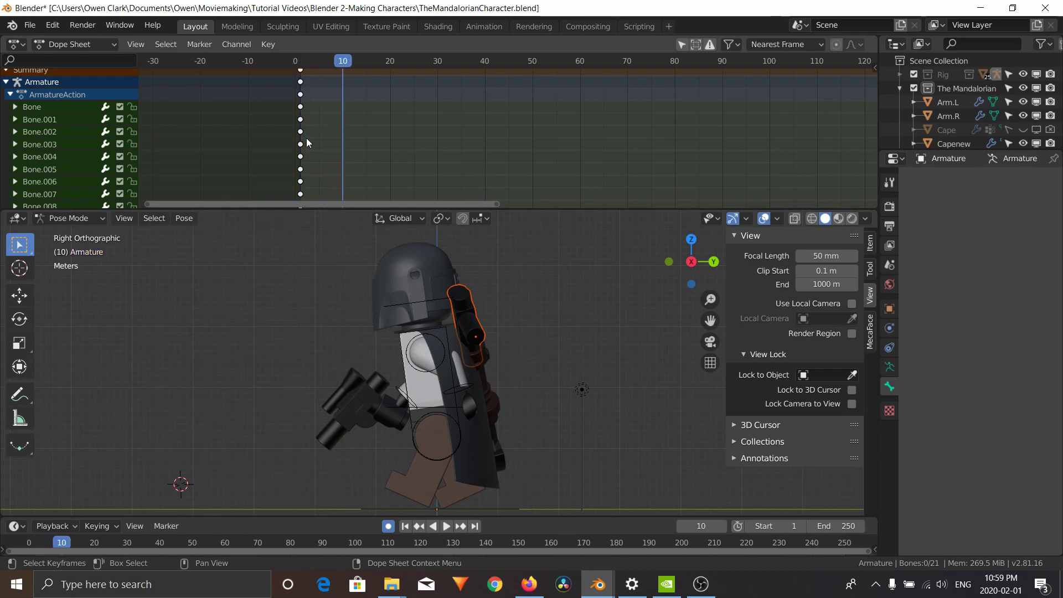
key("Left")
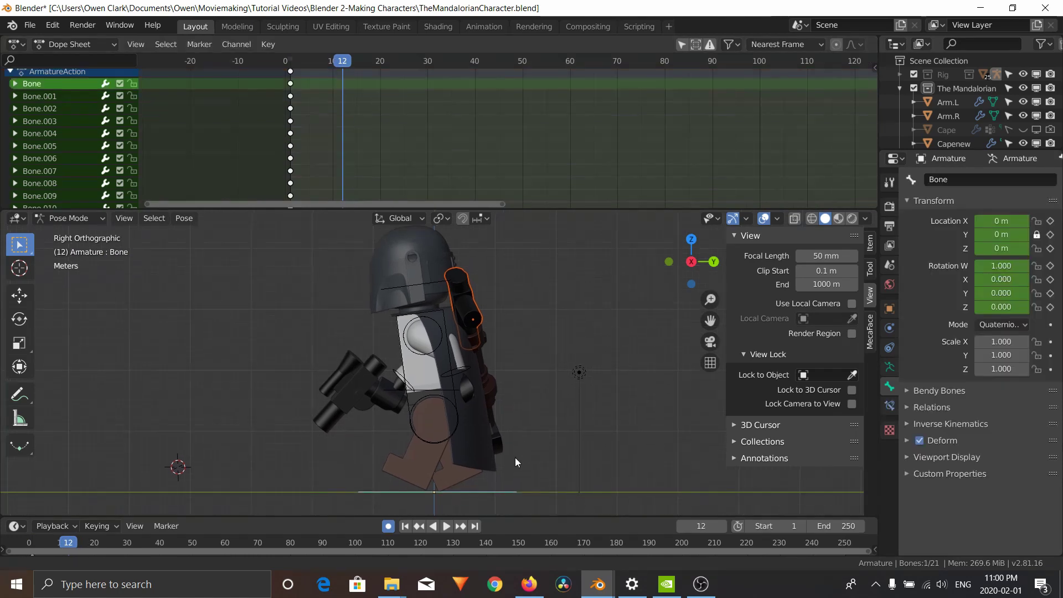
middle_click_drag(514, 457, 511, 434, "shift")
scroll(508, 440, "up", 2)
middle_click_drag(504, 482, 489, 446, "shift")
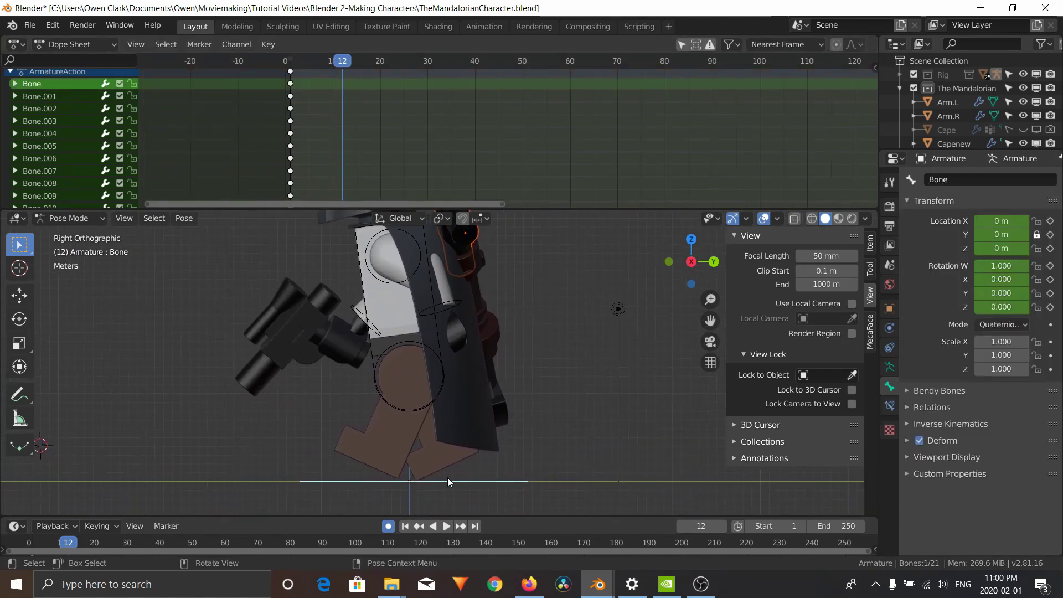
left_click(379, 480)
left_click(380, 482)
left_click(377, 480)
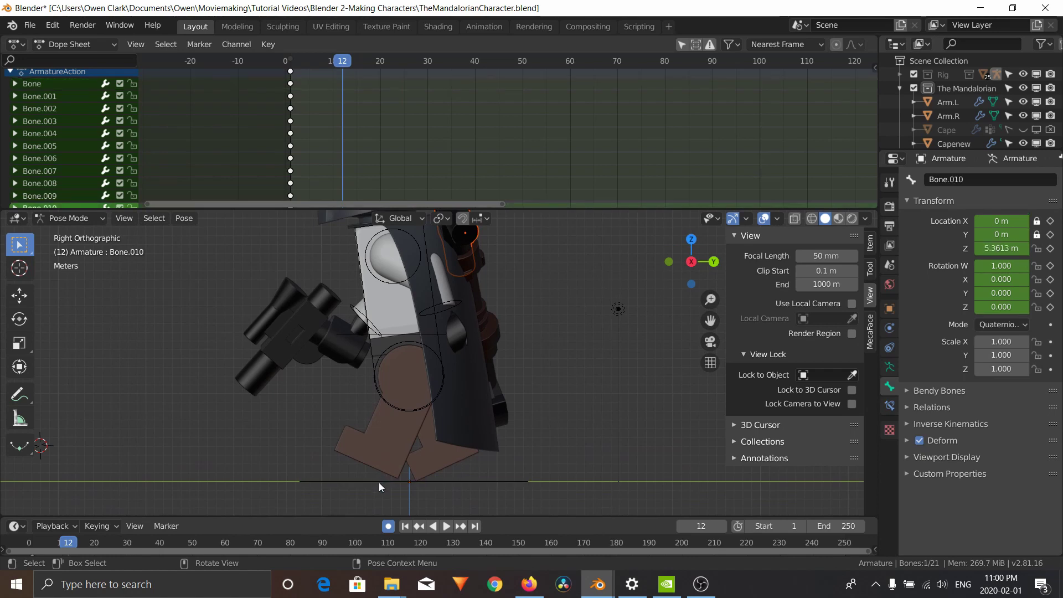
left_click(379, 479)
left_click(378, 479)
left_click(379, 479)
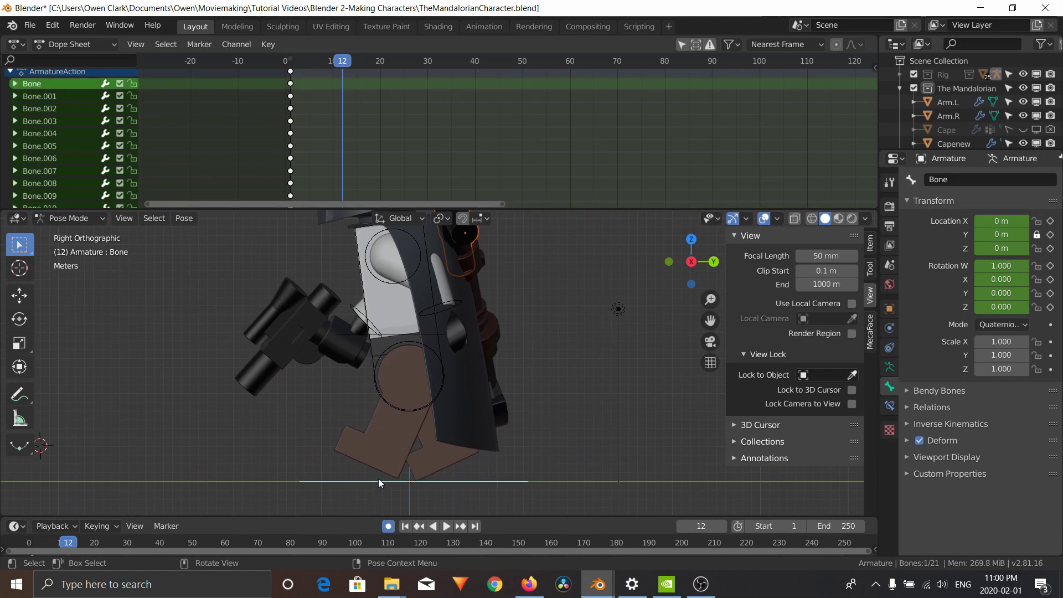
Step: Select the rear foot's control bone and slide it forward to a Z location of about 5.3 m at frame 12
middle_click_drag(486, 452, 511, 427)
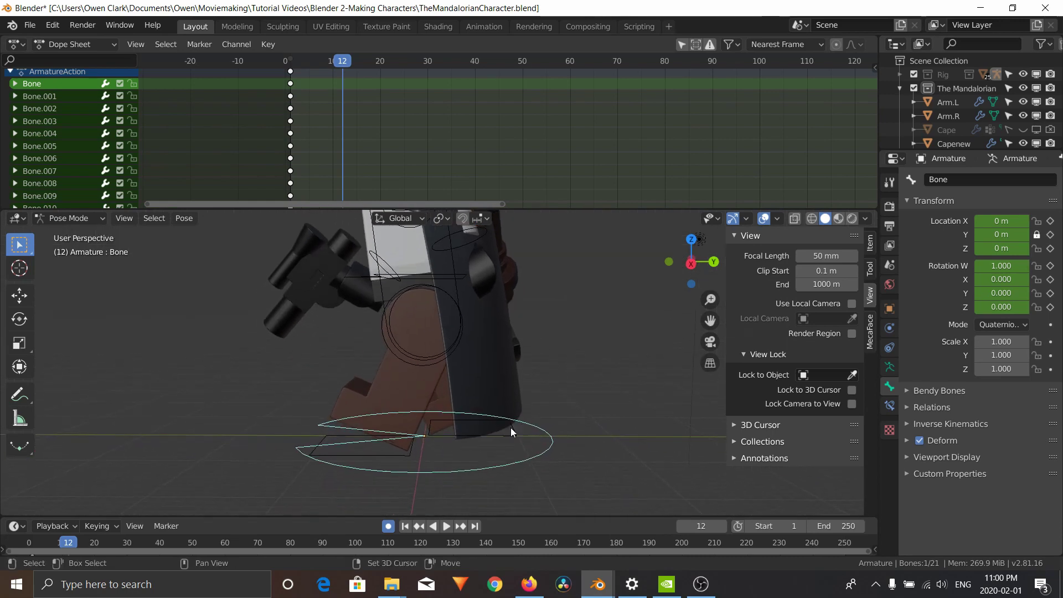
left_click(450, 436)
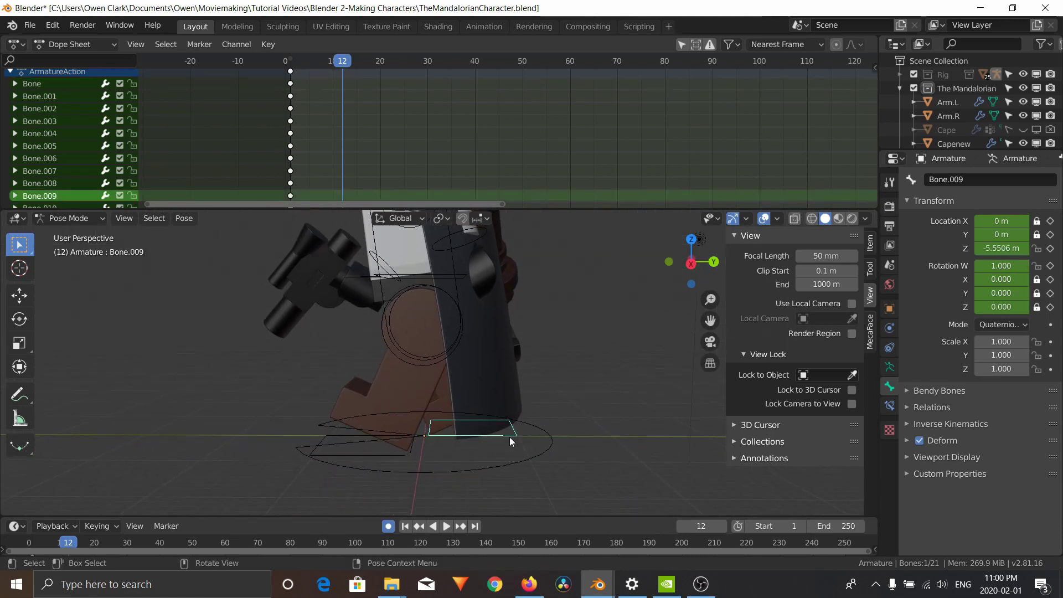
left_click(691, 264)
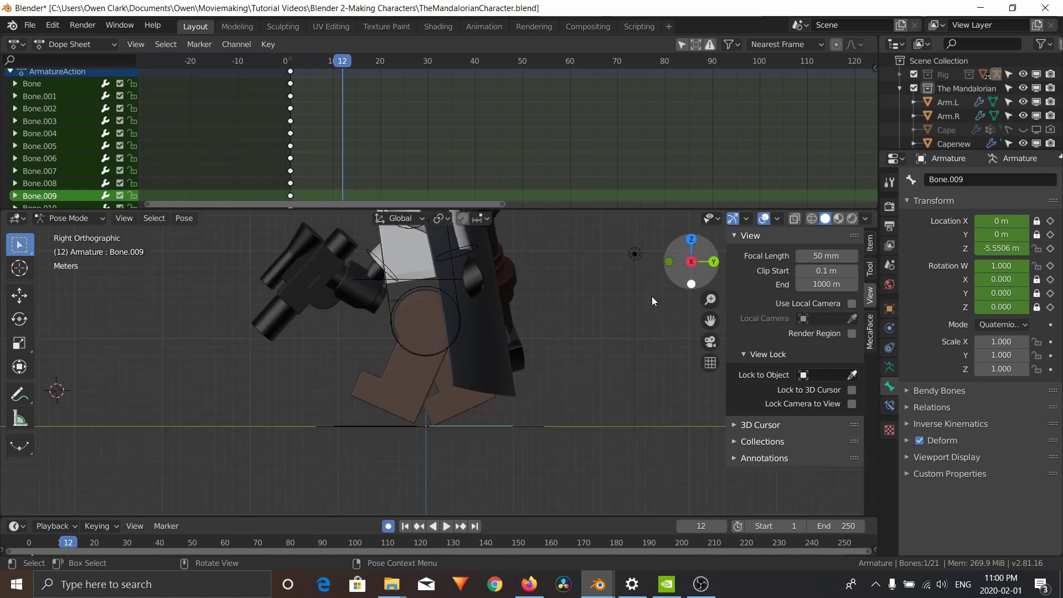
key("g")
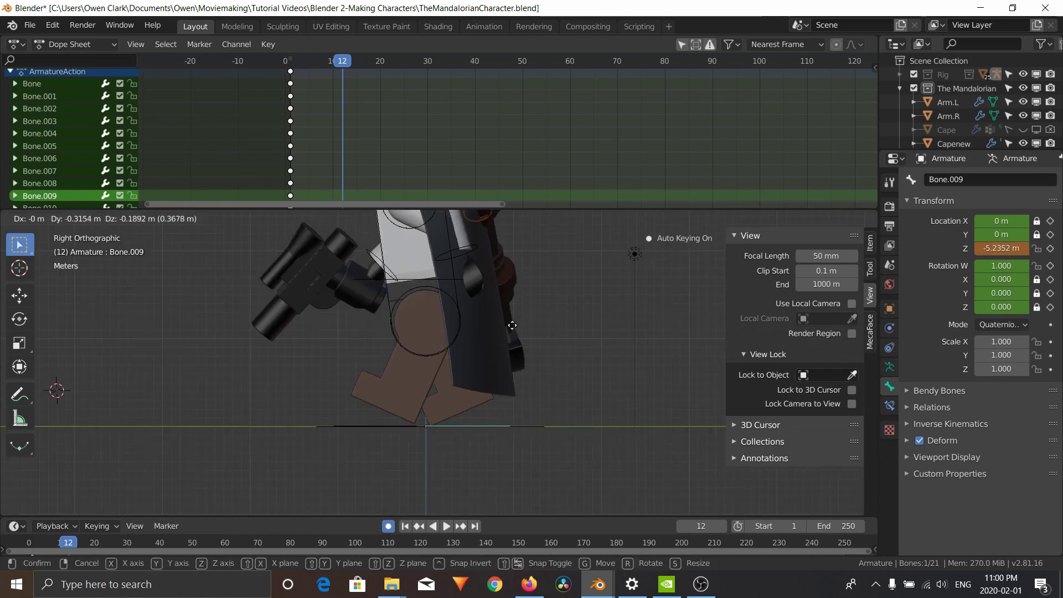
left_click(440, 341)
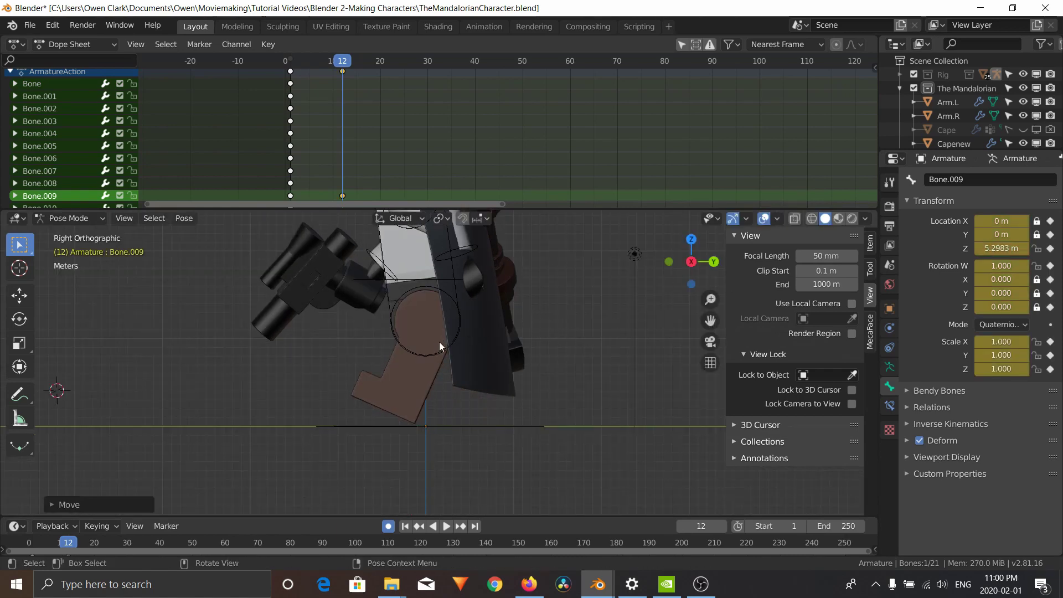
Step: Slide the front foot's control bone backward to a Z location of about -5.74 m at frame 12
left_click(392, 427)
key("g")
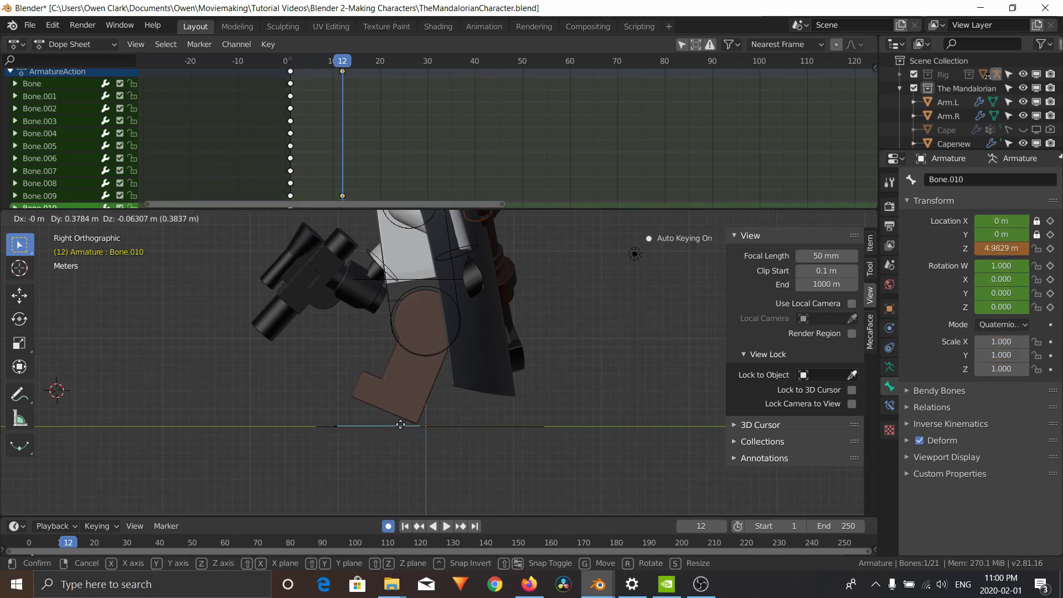
left_click(491, 437)
scroll(404, 317, "up", 5, "shift")
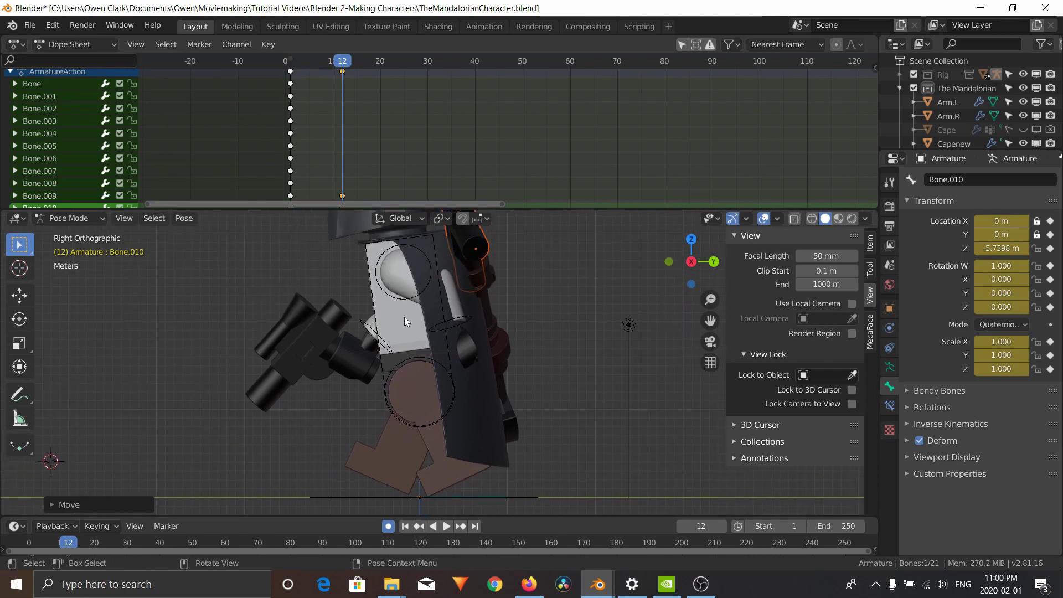
Step: Rotate both arm bones to reverse their swing at frame 12, with the blaster arm back and the other arm forward
left_click(427, 261)
key("r")
left_click(425, 285)
middle_click_drag(427, 281, 422, 254)
left_click(423, 254)
key("KP_3")
key("r")
left_click(435, 243)
Step: Keyframe the torso bone at frame 12, and keyframe all the armature's bones there with the LocRot keying set
left_click(435, 243)
key("i")
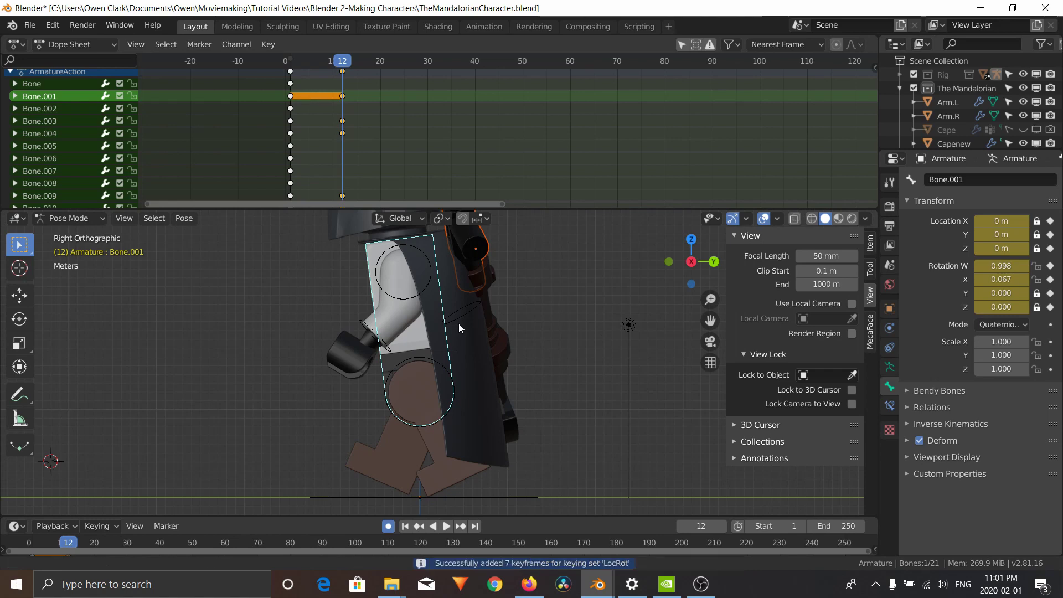
mouse_move(458, 321)
middle_mouse_down("shift")
mouse_move(463, 348)
mouse_move(462, 338)
middle_mouse_up("shift")
scroll(462, 339, "down", 2)
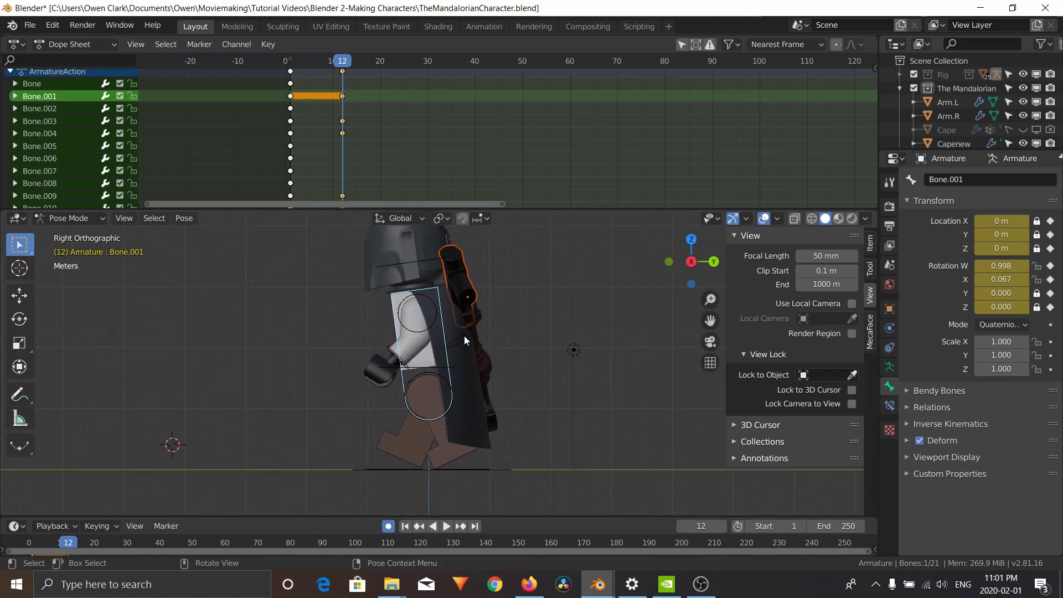
scroll(464, 336, "up", 1)
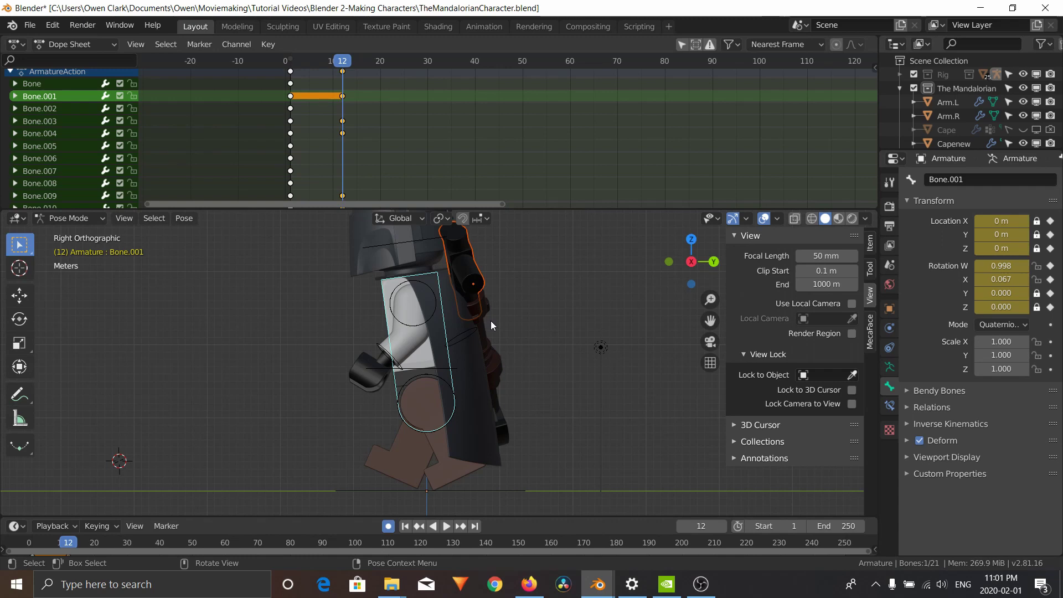
key("a")
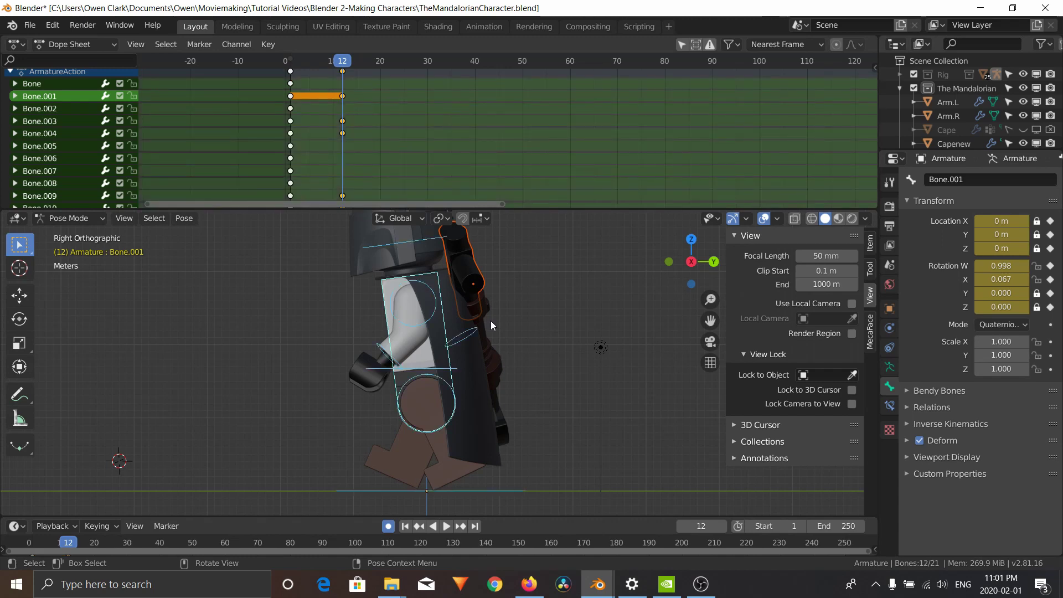
key("i")
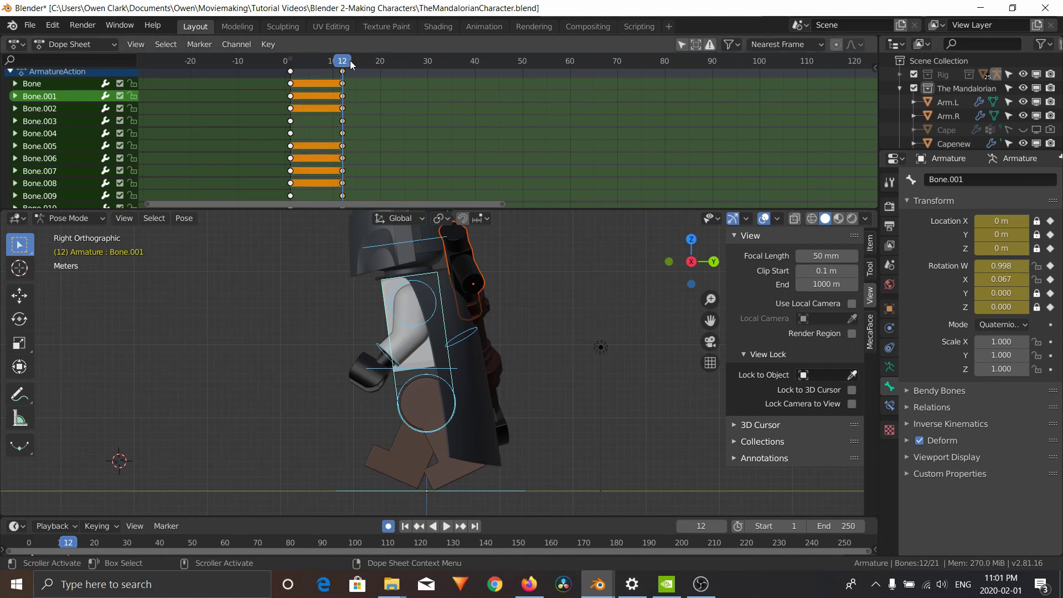
Step: Play the animation from frame 1 to review the walking step, and return to frame 1
left_click_drag(349, 64, 293, 68)
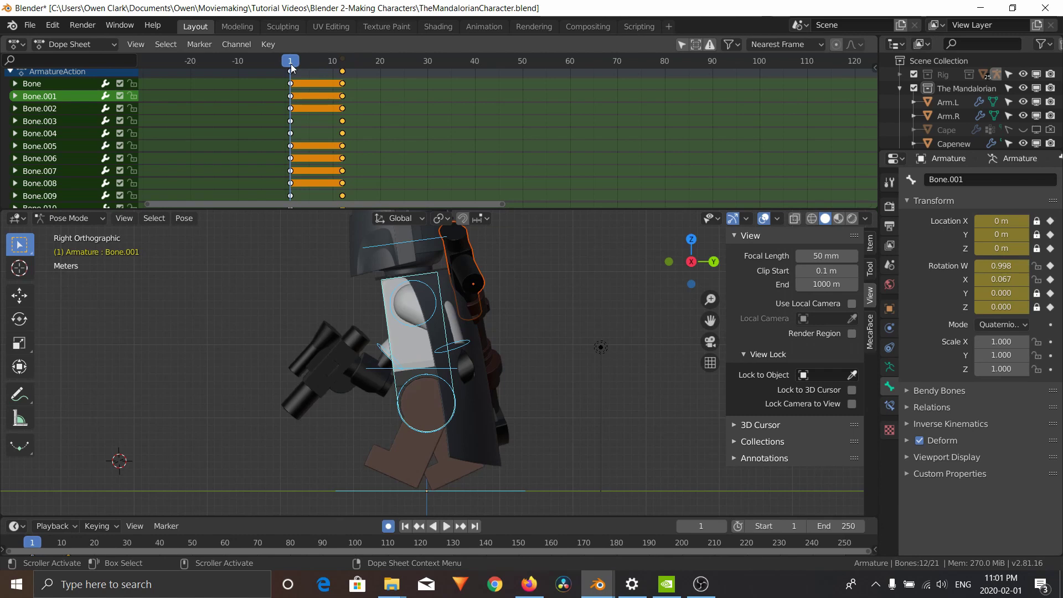
key("space")
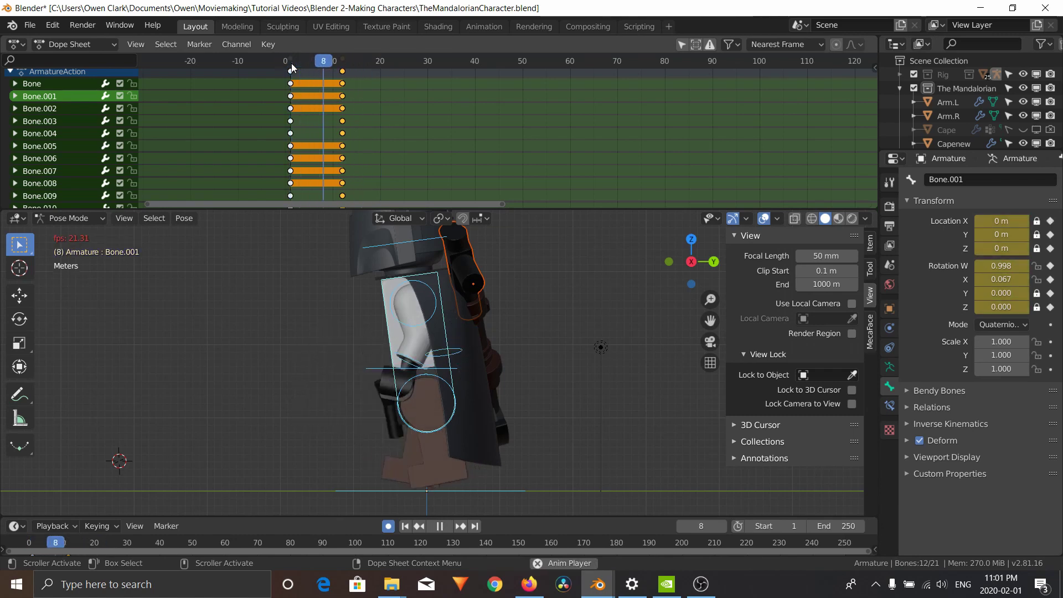
key("space")
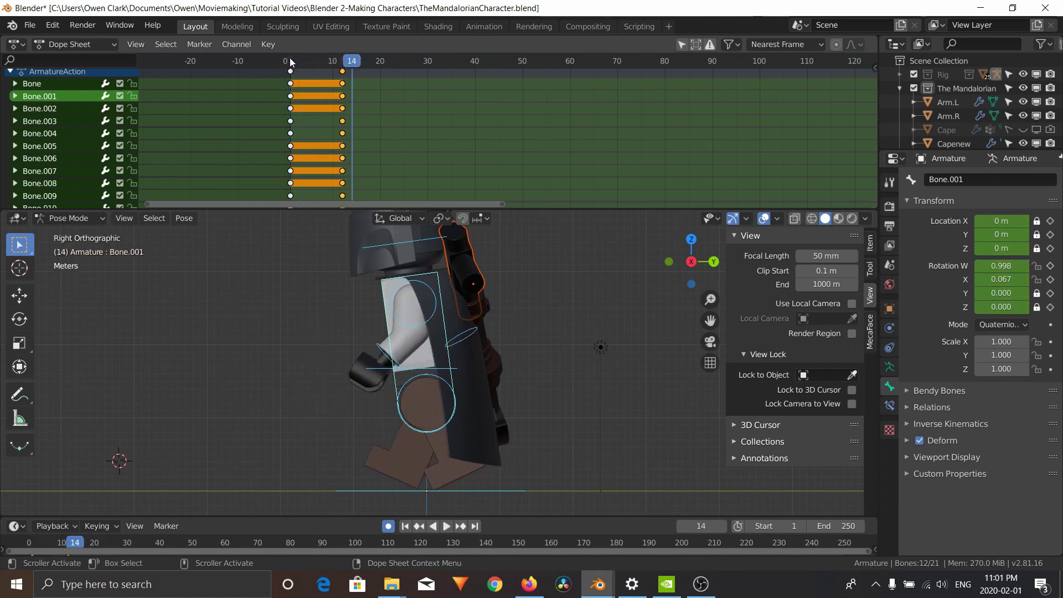
left_click(291, 62)
key("space")
key("Escape")
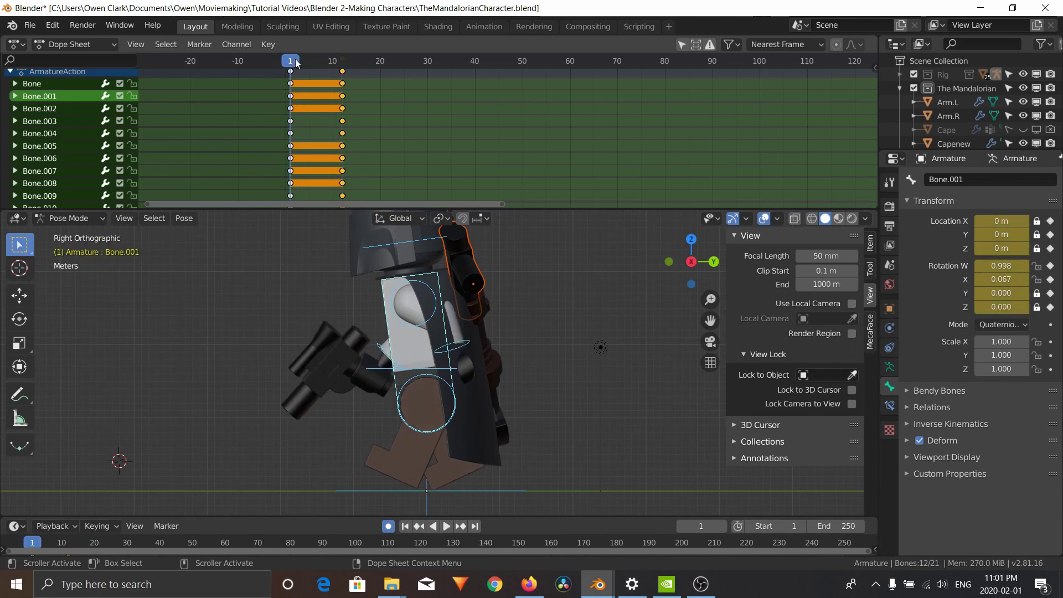
Step: Step back and forth through frames 1 to 7 to examine how the legs pass each other, ending at frame 1
key("Right")
key("Right")
key("Right")
key("Right")
key("Right")
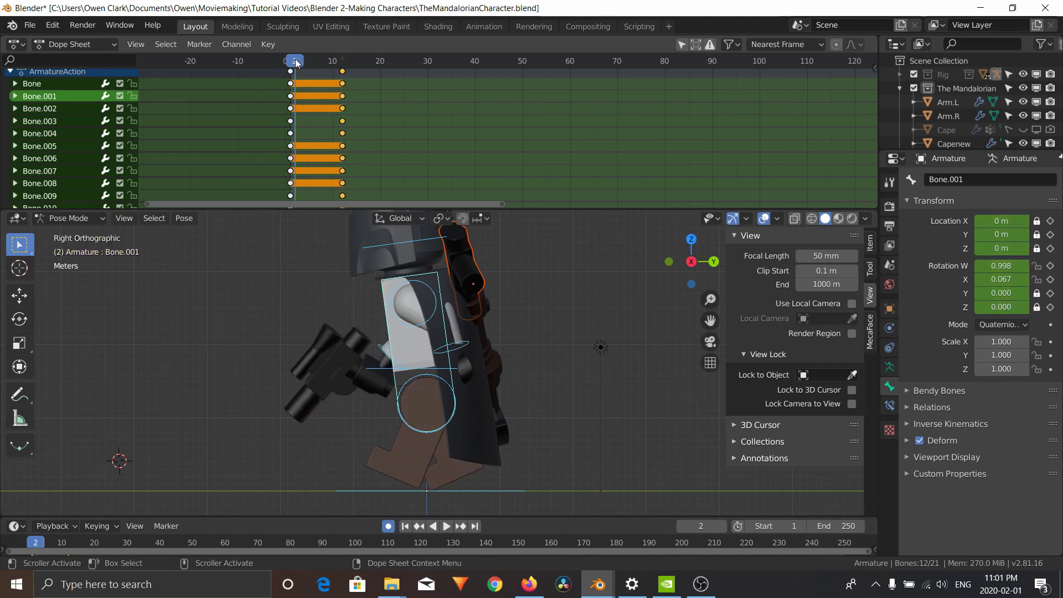
key("Right")
key("Right")
key("Right")
key("Right")
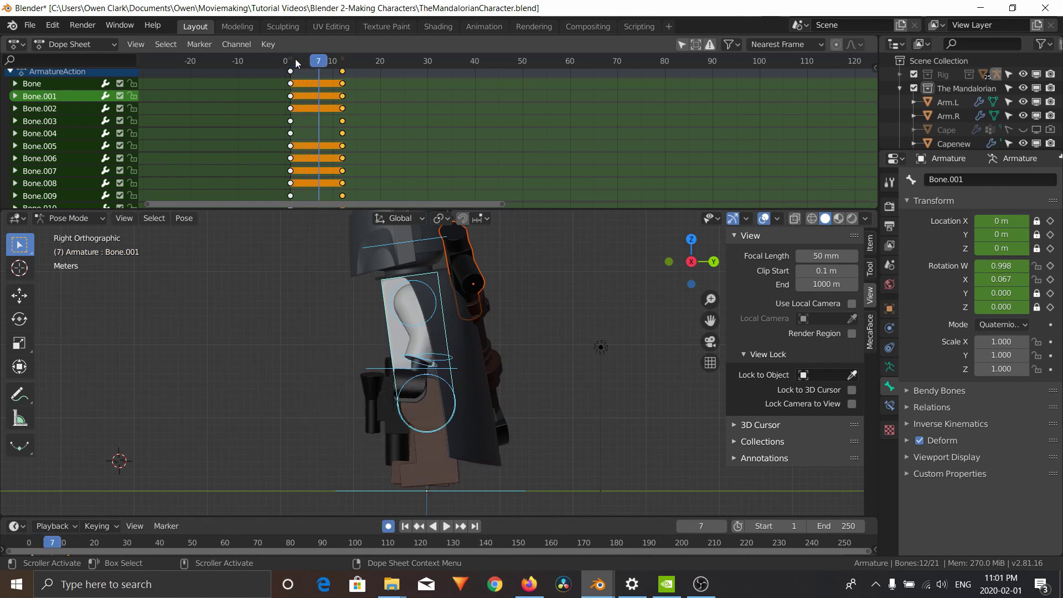
key("Left")
key("Left")
key("Left")
key("Left")
key("Left")
key("Left")
key("Left")
key("Left")
key("Left")
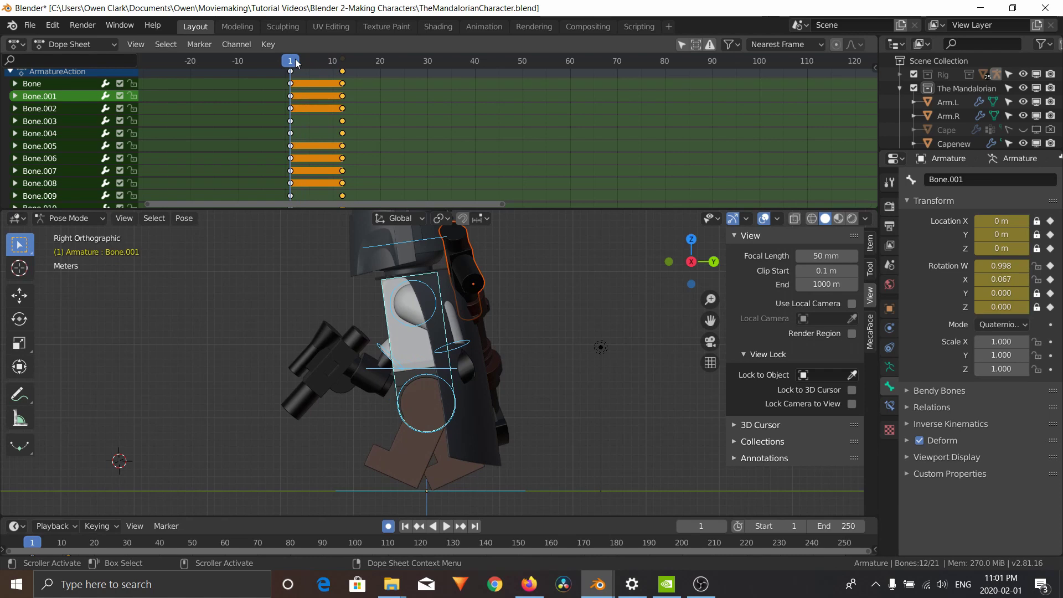
key("Right")
key("Right")
key("Right")
key("Right")
key("Right")
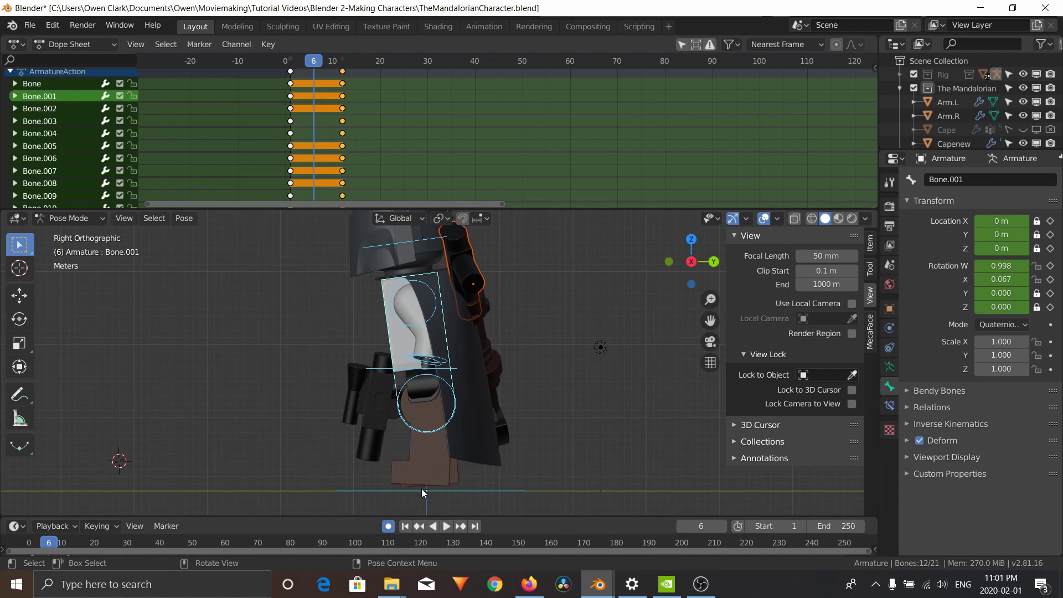
key("Left")
key("Left")
key("Left")
key("Left")
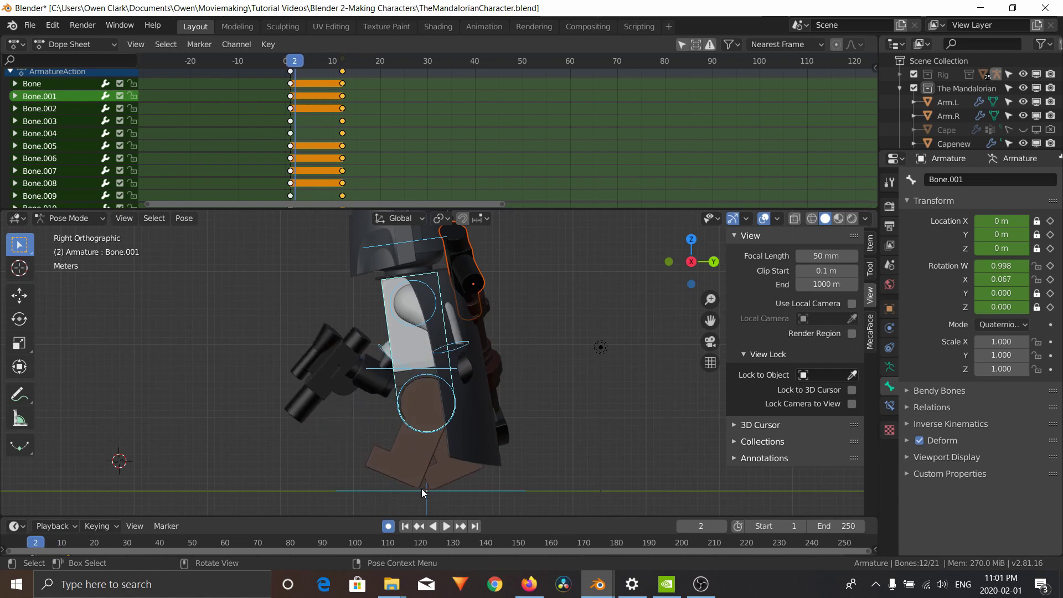
key("Left")
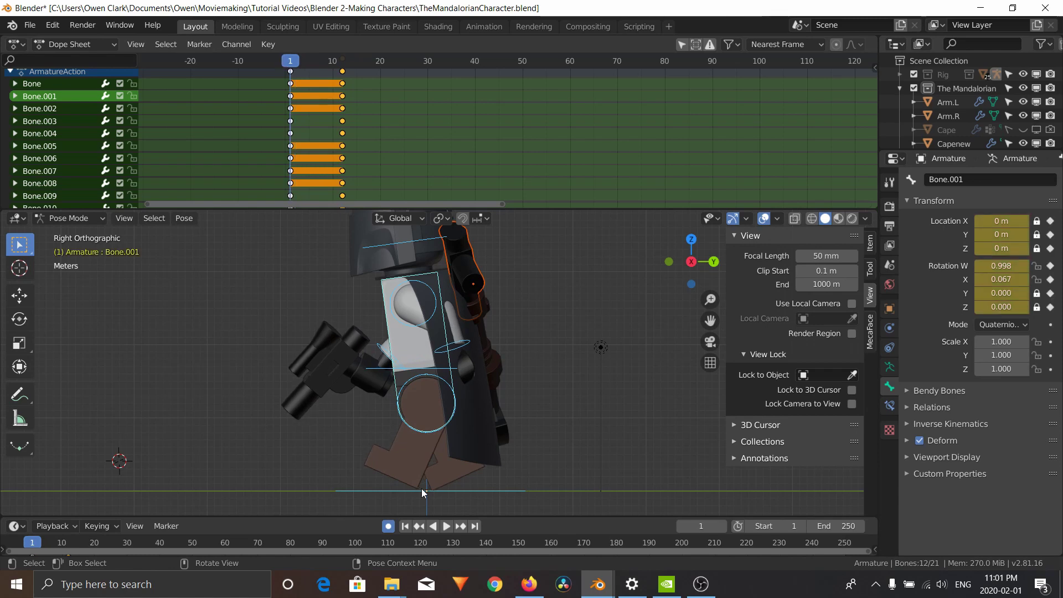
Step: At frame 6, slide the foot control bone Bone.009 backward to a Z location of about -8.43 m
key("Right")
key("Right")
key("Right")
key("Right")
key("Right")
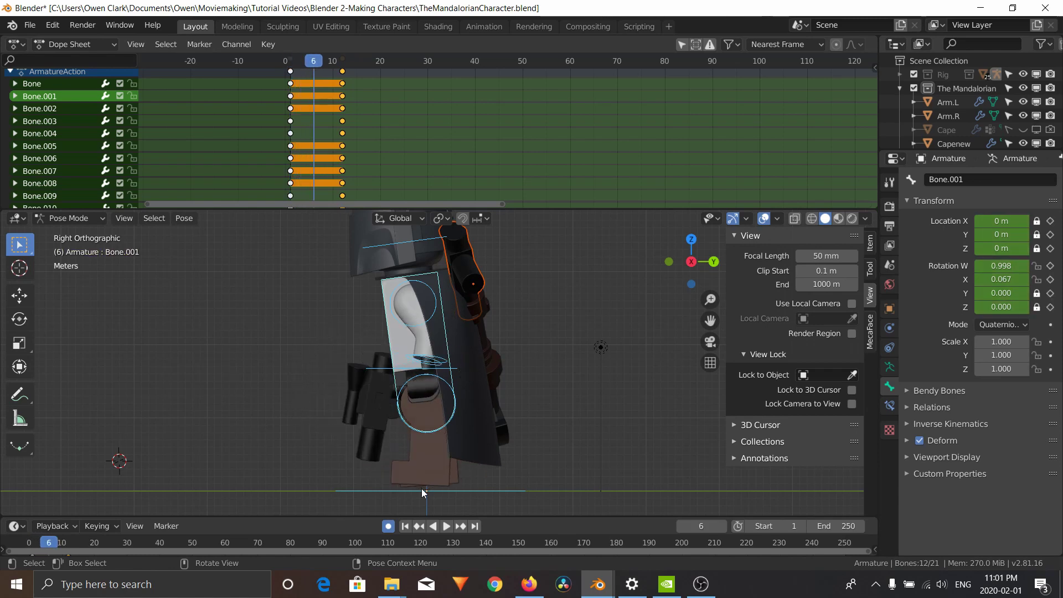
left_click(453, 491)
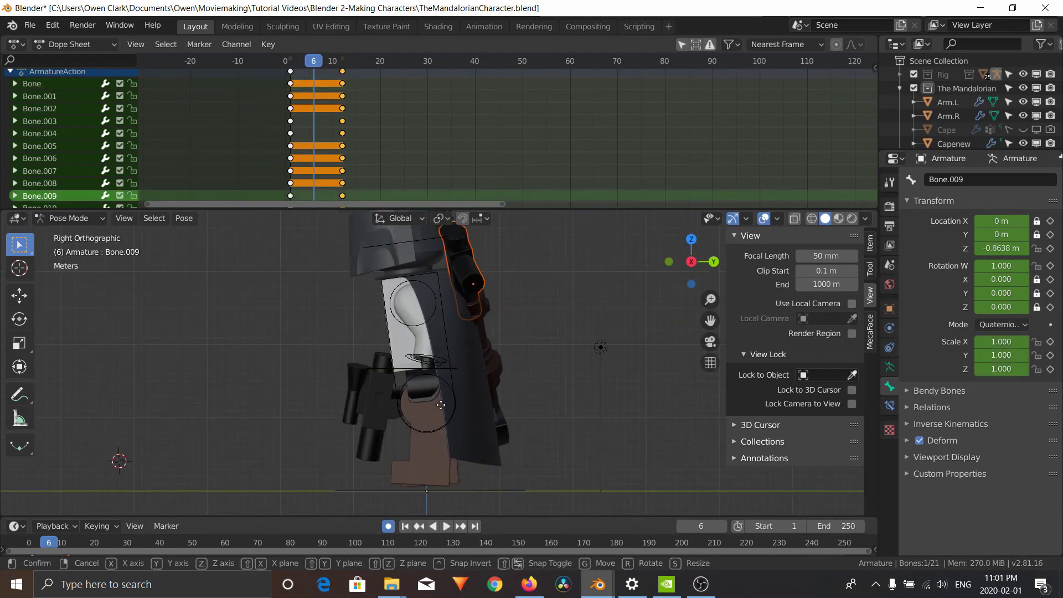
key("g")
left_click(496, 388)
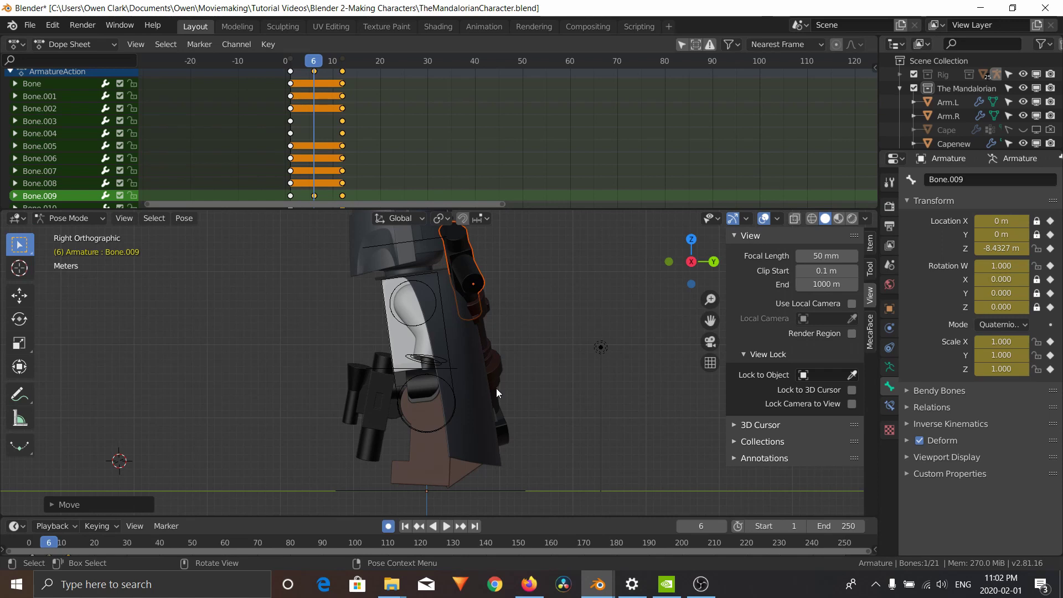
Step: Play the animation from the start to review the adjusted foot motion, and return to frame 1
key("Left")
key("Left")
key("Left")
key("Left")
key("Left")
key("Left")
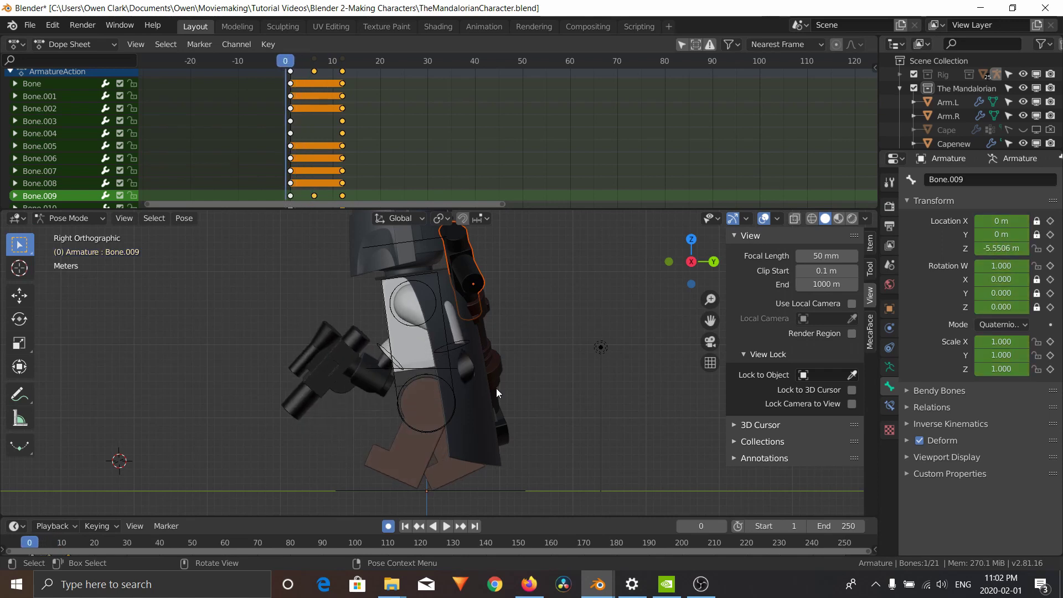
key("space")
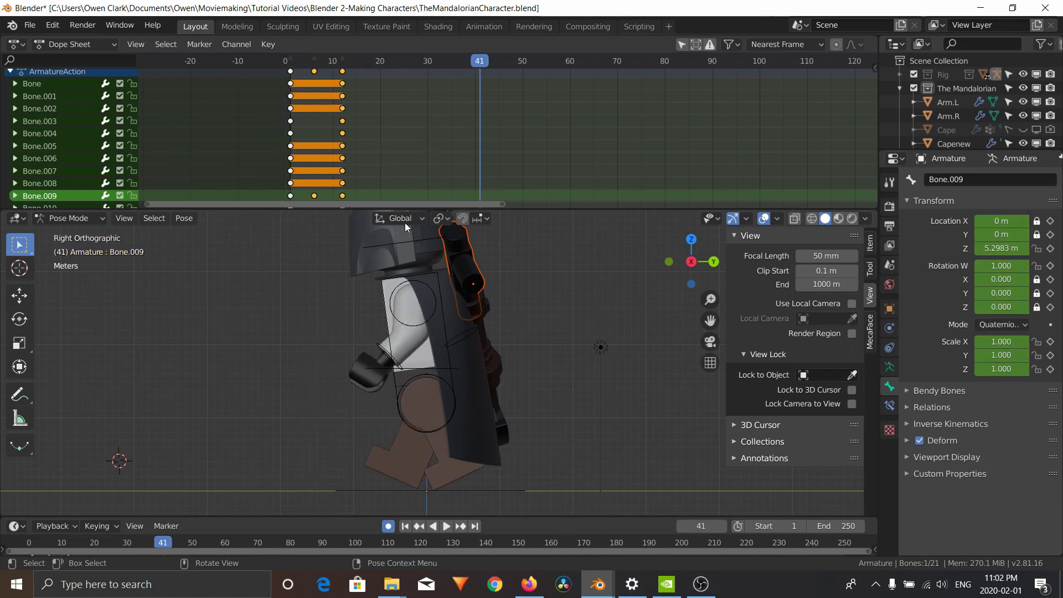
key("shift+Left")
key("space")
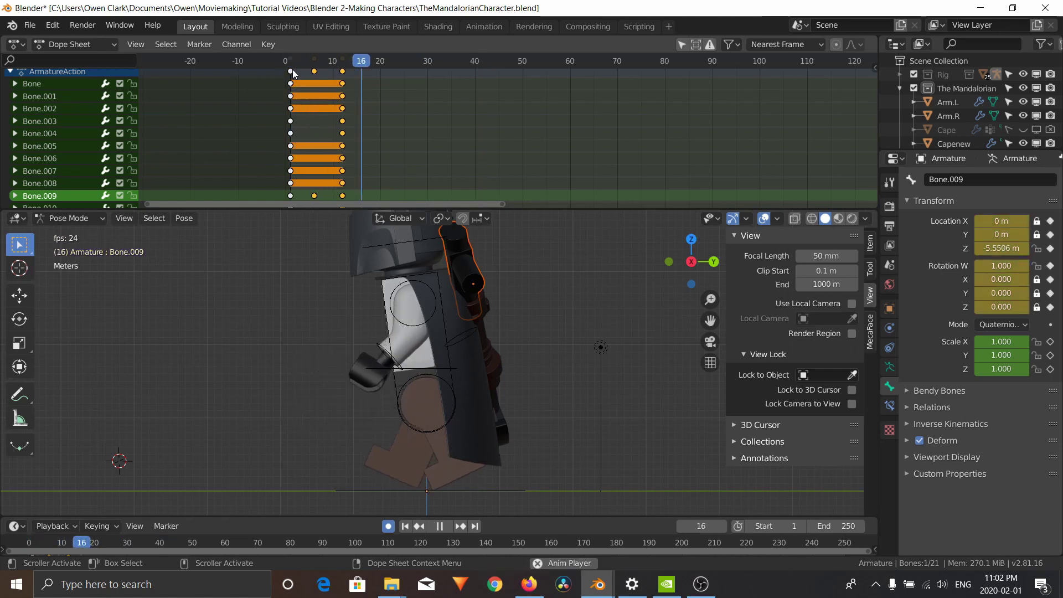
key("Escape")
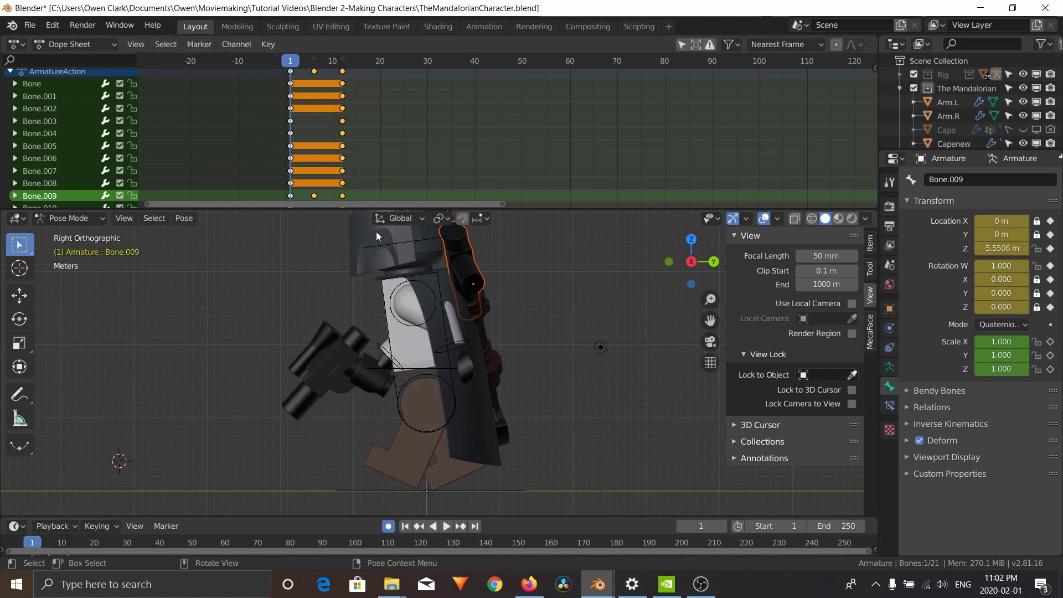
Step: At frame 6, rotate the torso bone to lean further forward, to an X rotation of about 0.103
key("Right")
key("Right")
key("Right")
key("Right")
key("Right")
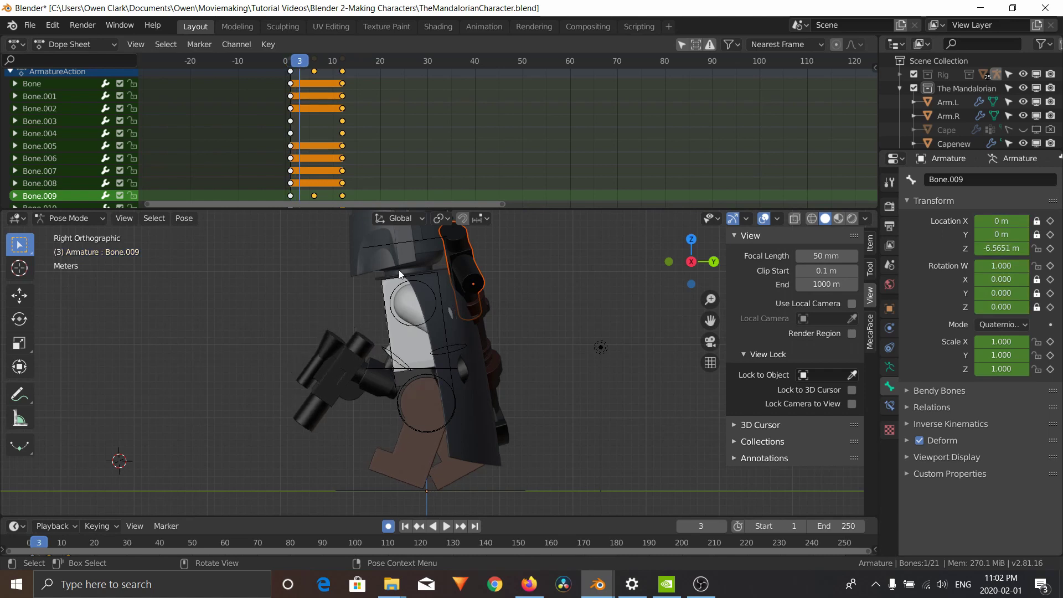
left_click(436, 274)
key("r")
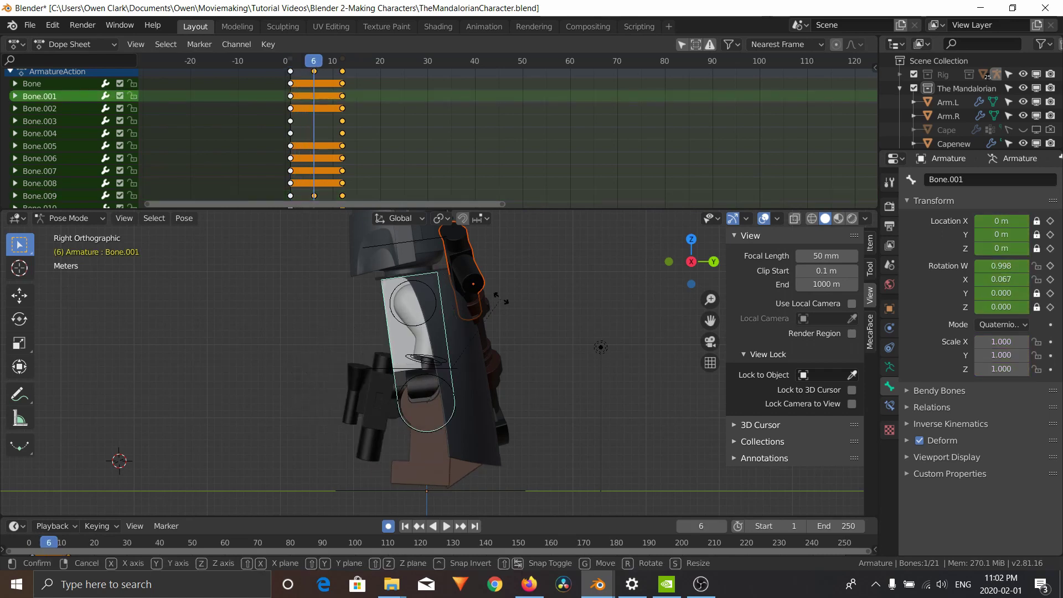
left_click(496, 289)
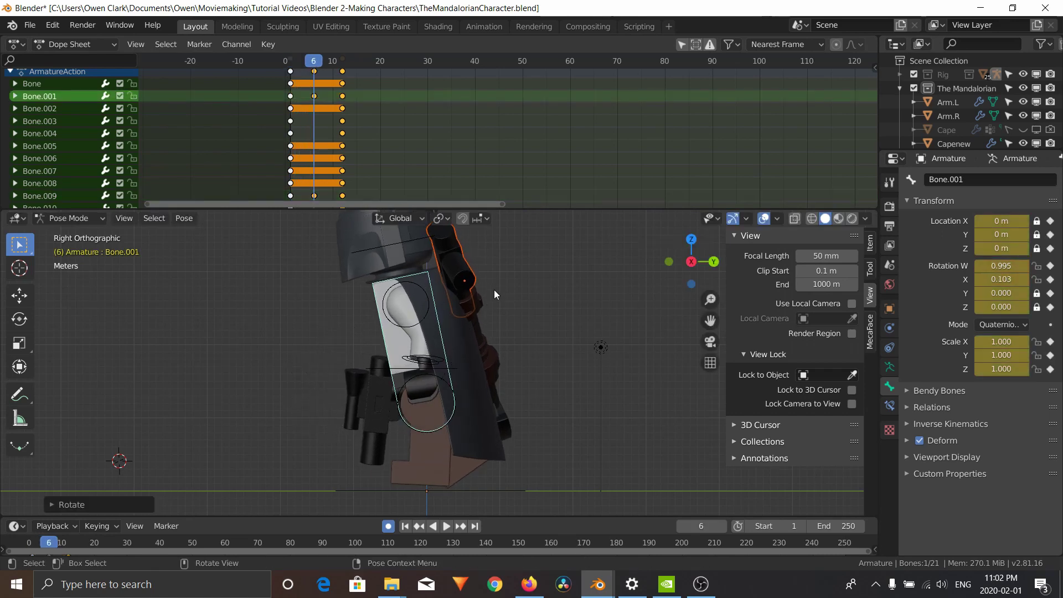
Step: Lower the hip control bone Bone.011 and shift it slightly forward at frame 6, to about Y 0.089 m and Z 0.634 m
scroll(501, 347, "up", 3)
middle_click_drag(508, 367, 476, 288, "shift")
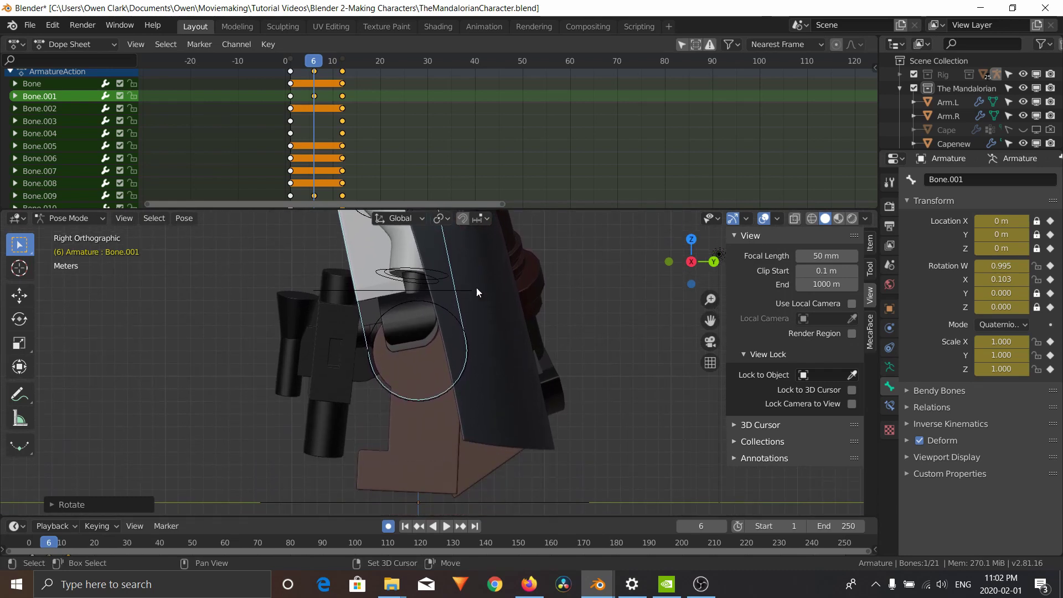
left_click(397, 304)
middle_click_drag(543, 347, 540, 317, "shift")
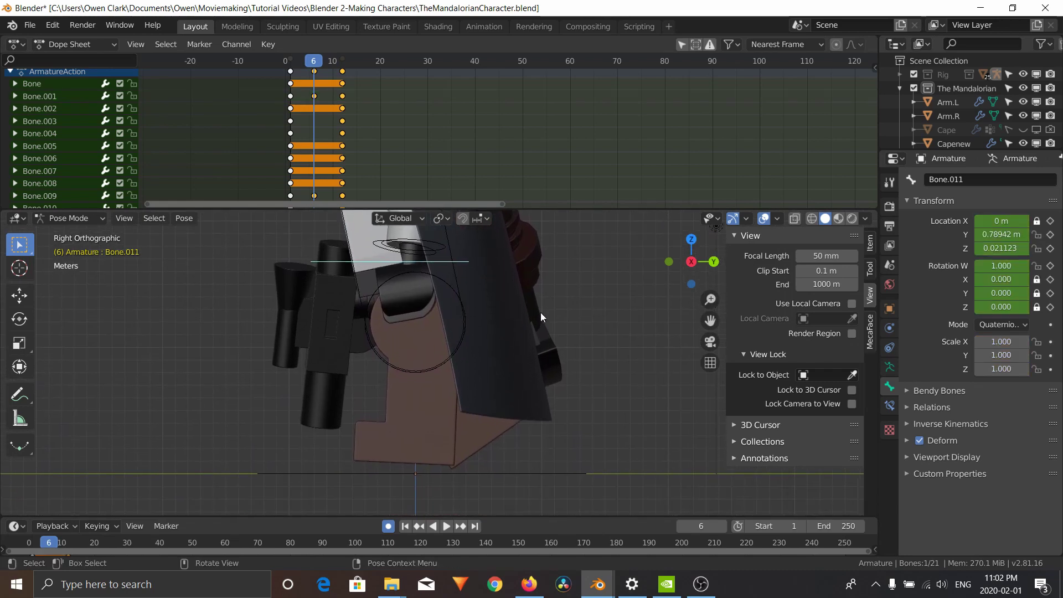
key("g")
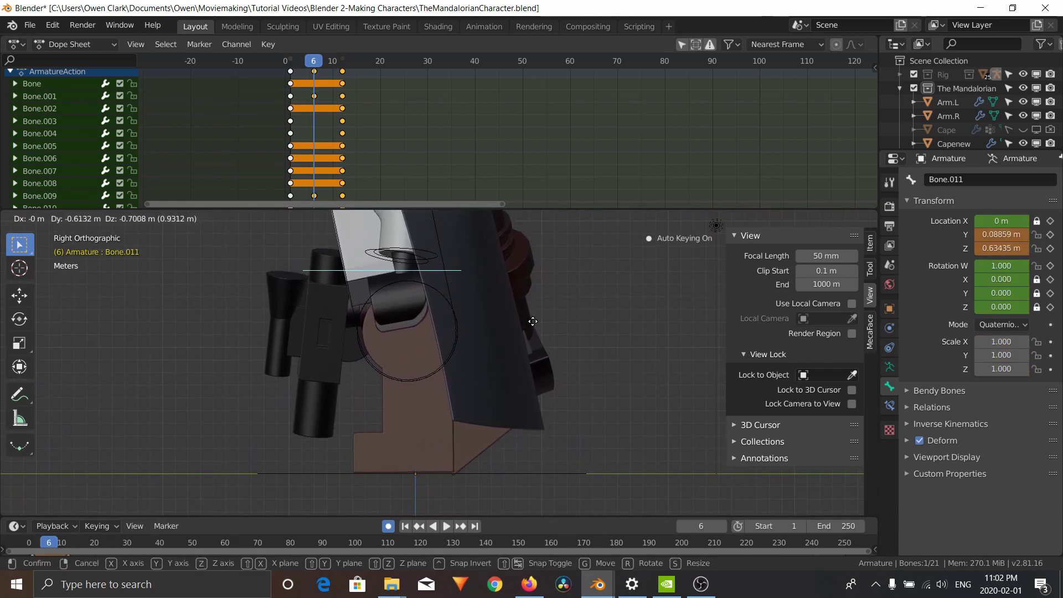
left_click(533, 322)
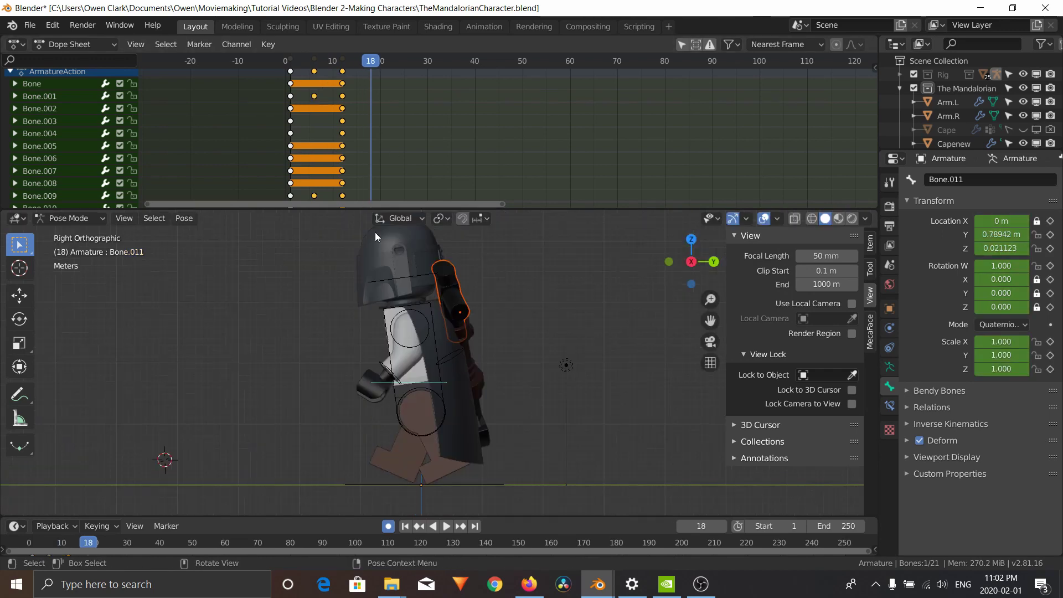
Step: Play and scrub the step repeatedly between frames 1 and 12 to review the new in-between pose
left_click(289, 63)
key("space")
key("space")
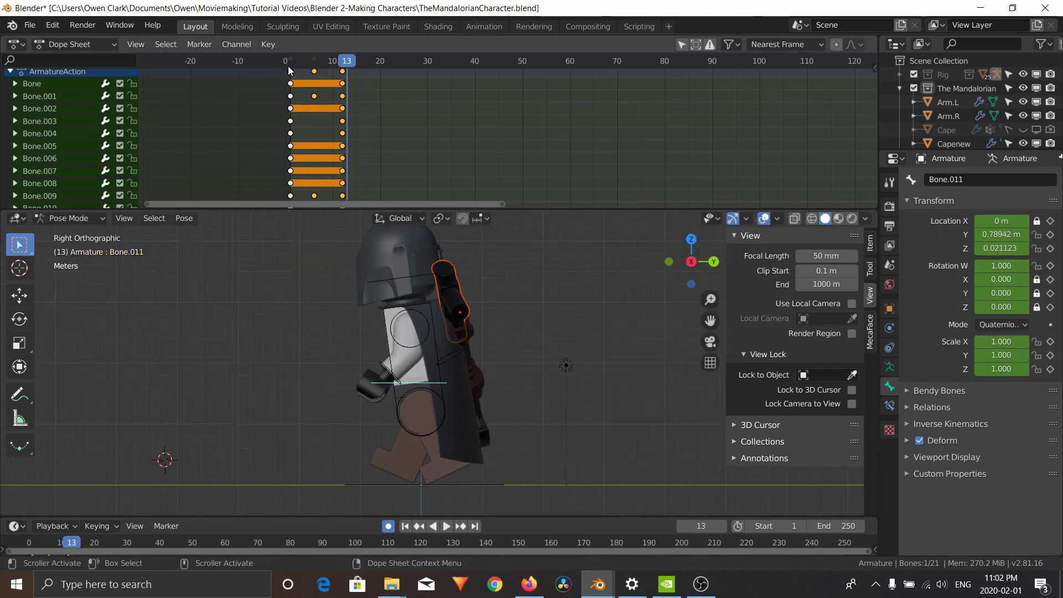
left_click(291, 64)
key("space")
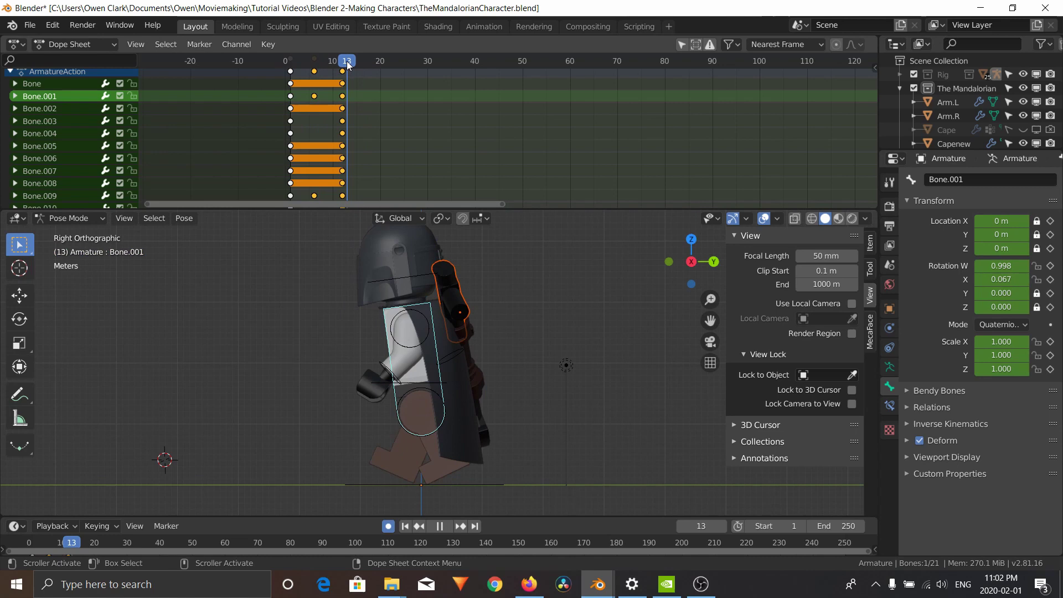
left_click_drag(347, 62, 338, 61)
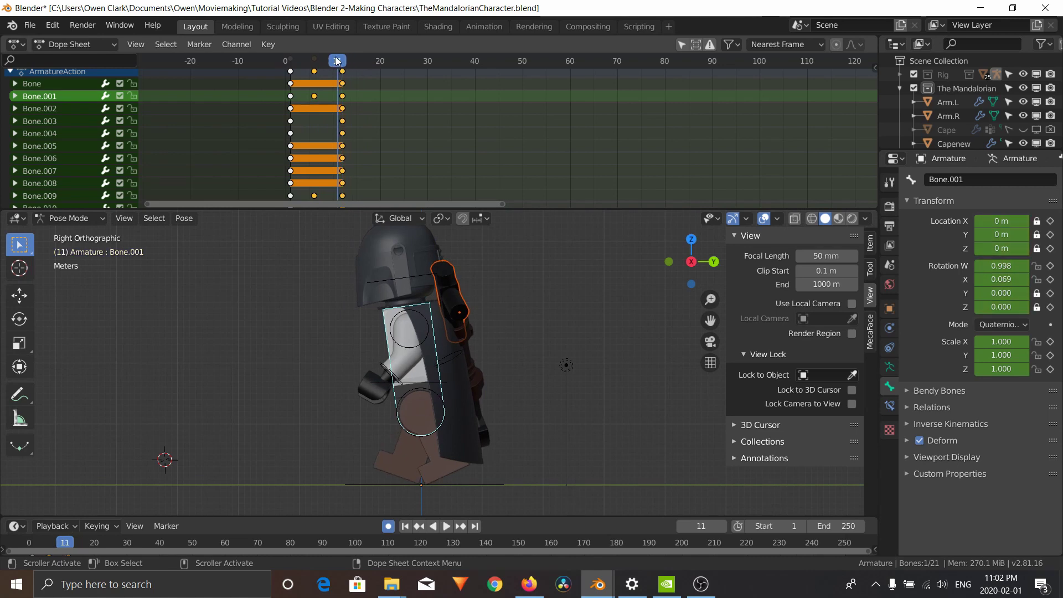
key("space")
left_click_drag(339, 68, 291, 65)
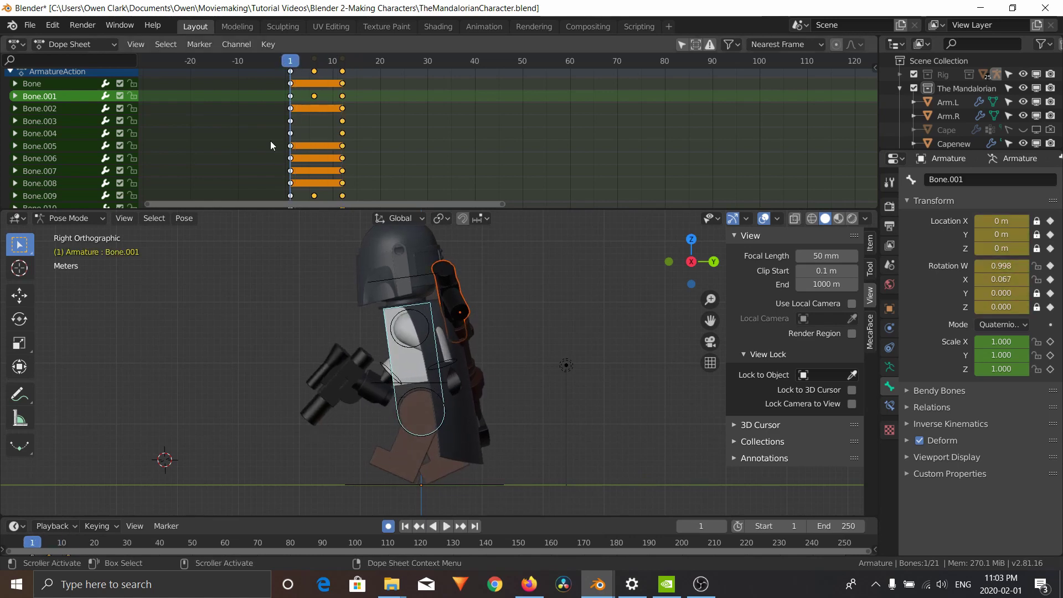
key("space")
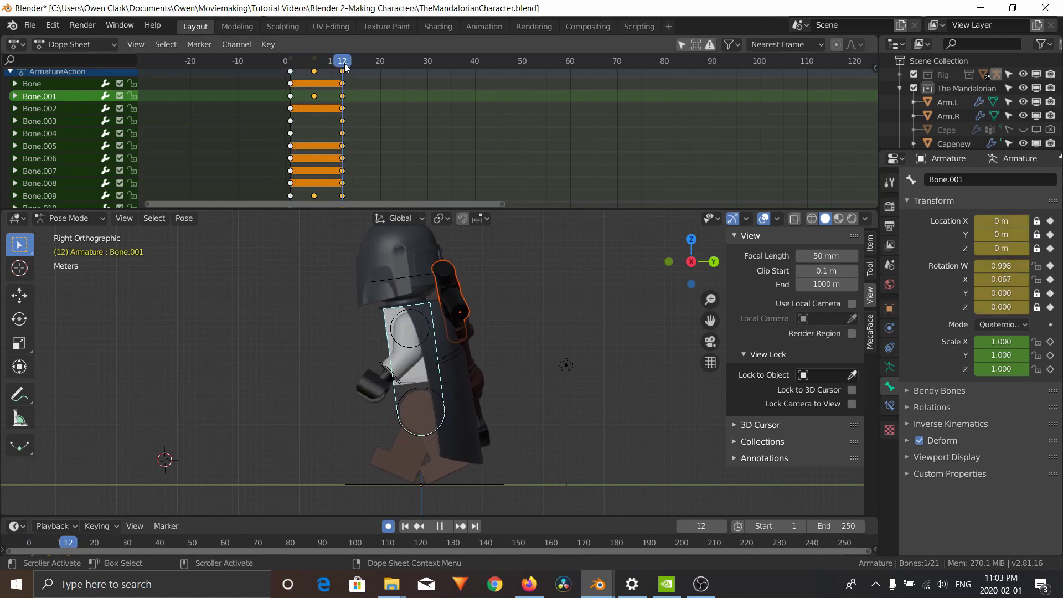
key("space")
Step: Duplicate all of the armature's frame 1 keyframes to frame 24
scroll(307, 95, "up", 2)
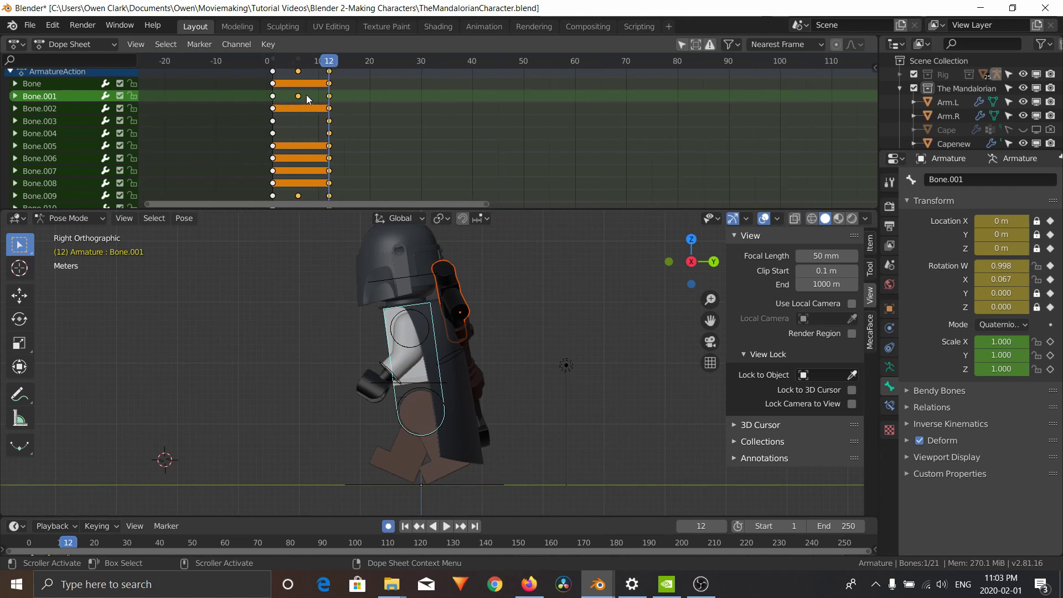
middle_click_drag(306, 95, 322, 125)
left_click(50, 101)
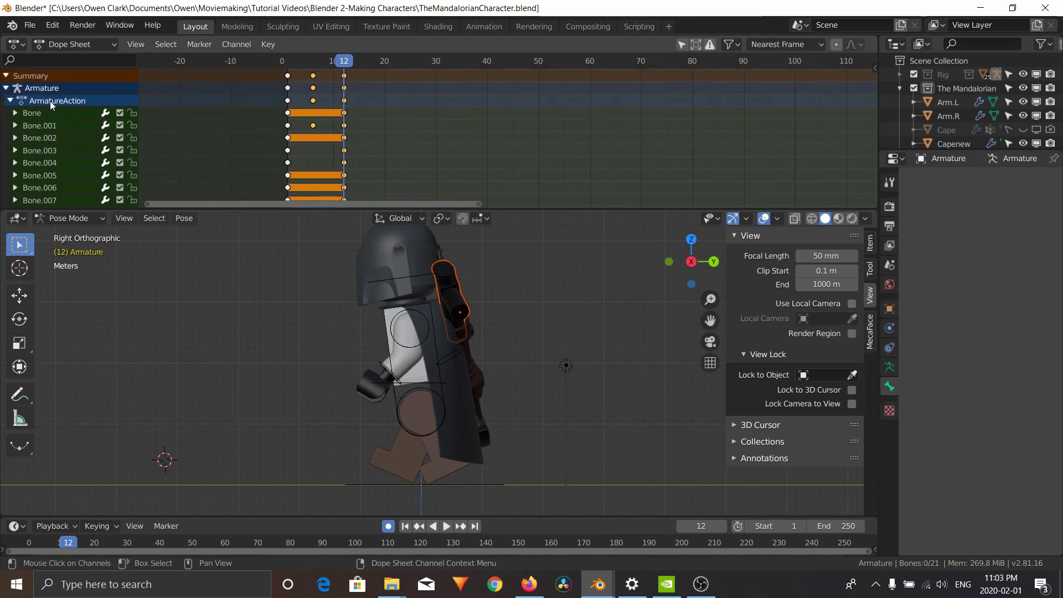
left_click(289, 105, "alt")
middle_click_drag(288, 104, 267, 137)
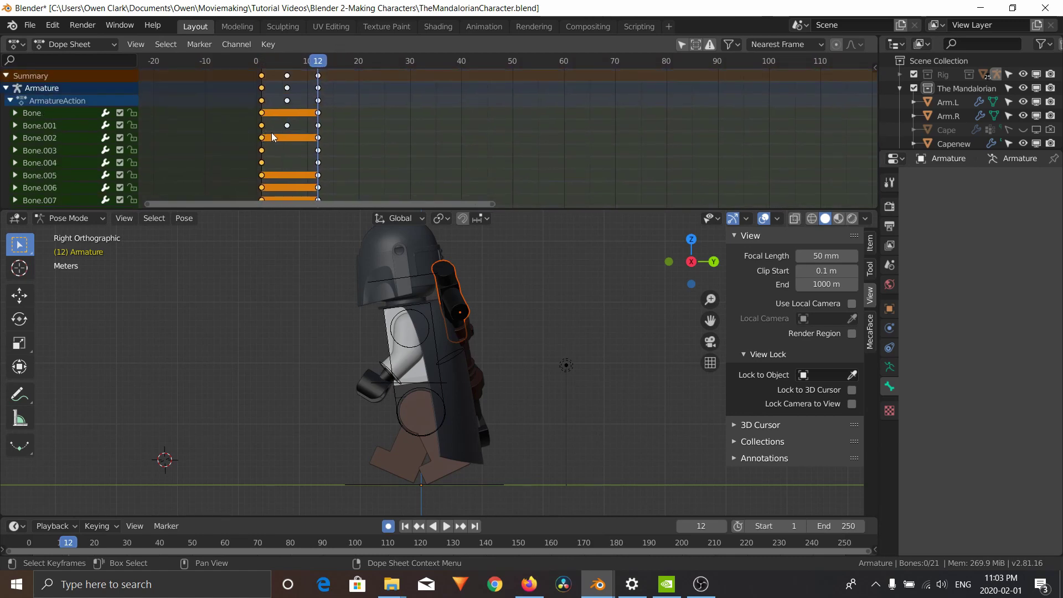
key("shift+d")
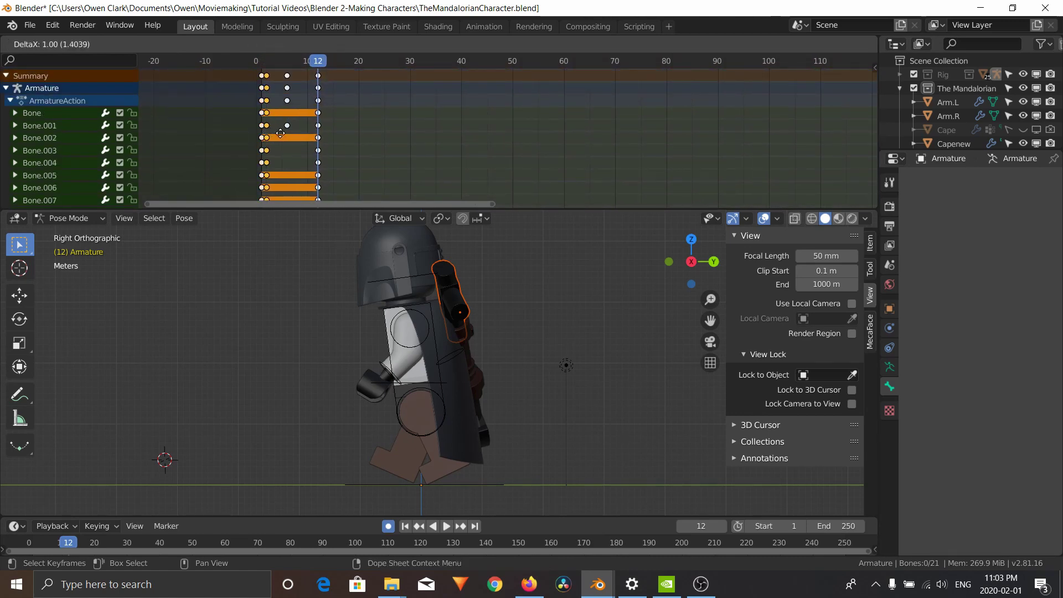
left_click(391, 140)
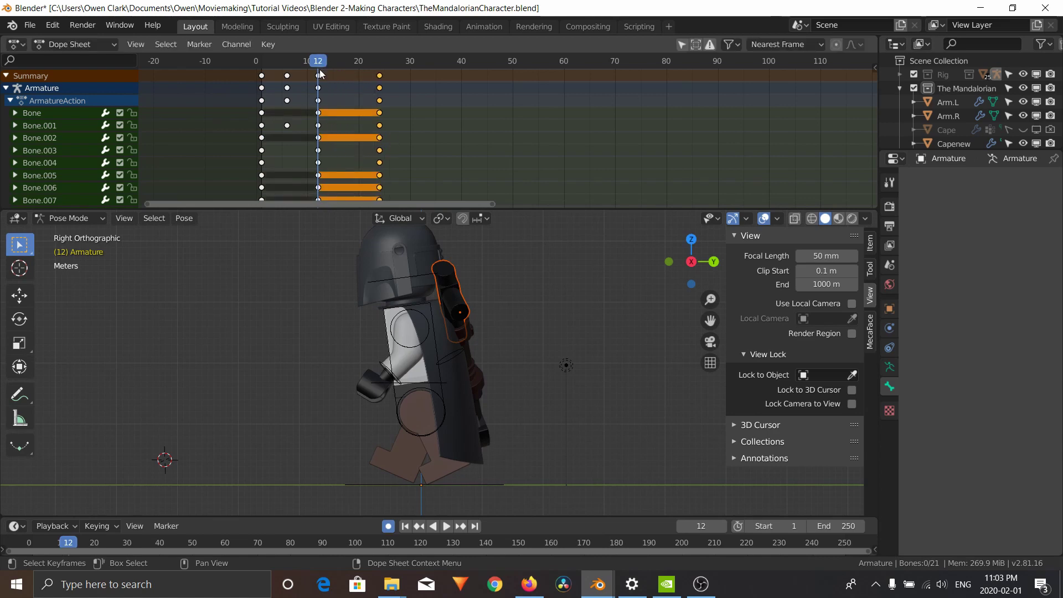
Step: Scrub and play the walk between frames 1 and 24 to review the return step, stopping at frame 18
left_click(379, 60)
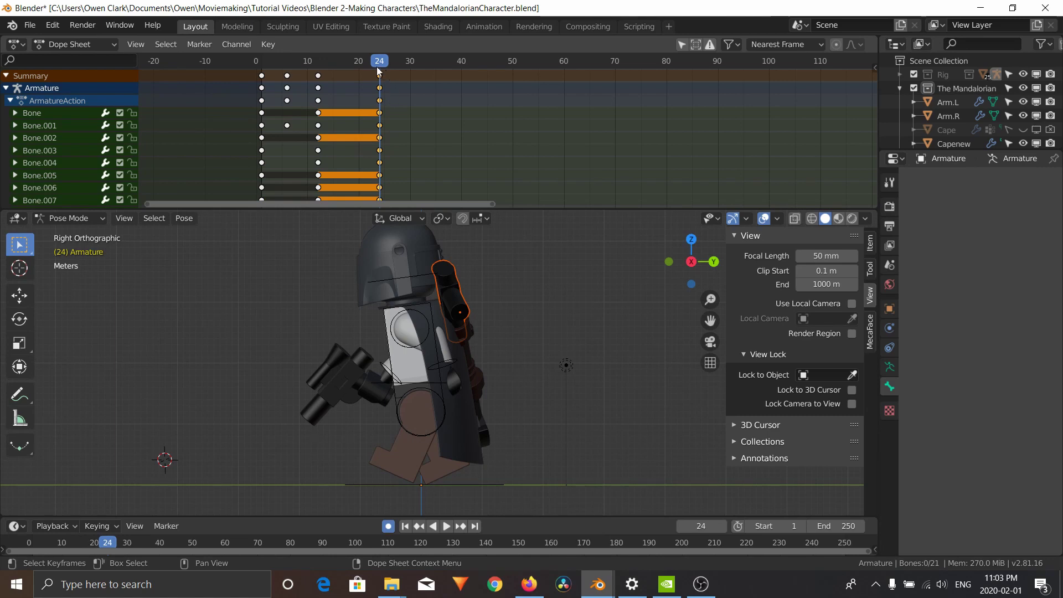
left_click_drag(380, 62, 256, 73)
key("space")
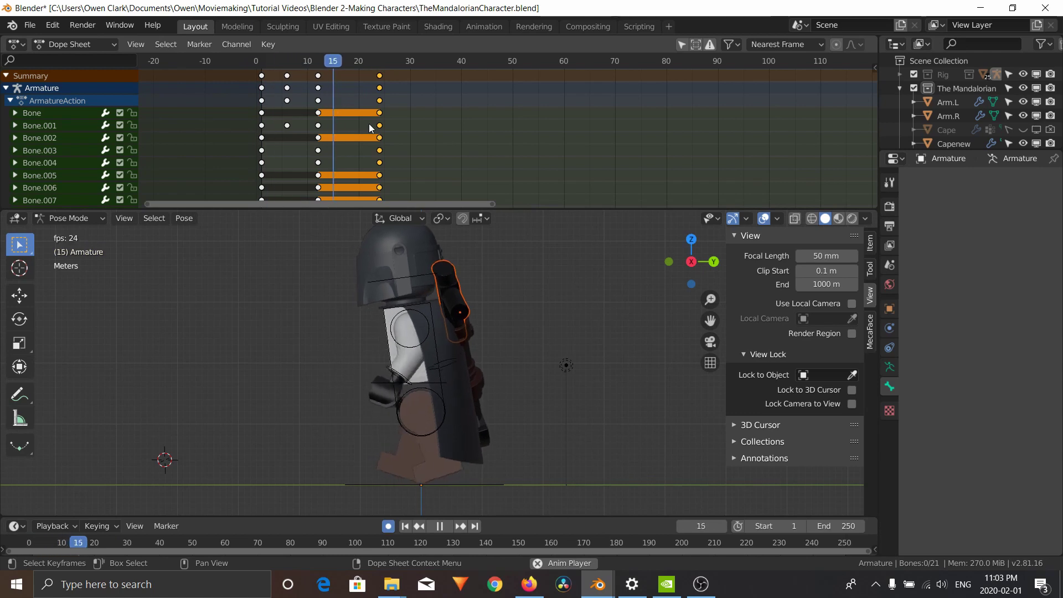
key("space")
left_click_drag(394, 61, 343, 63)
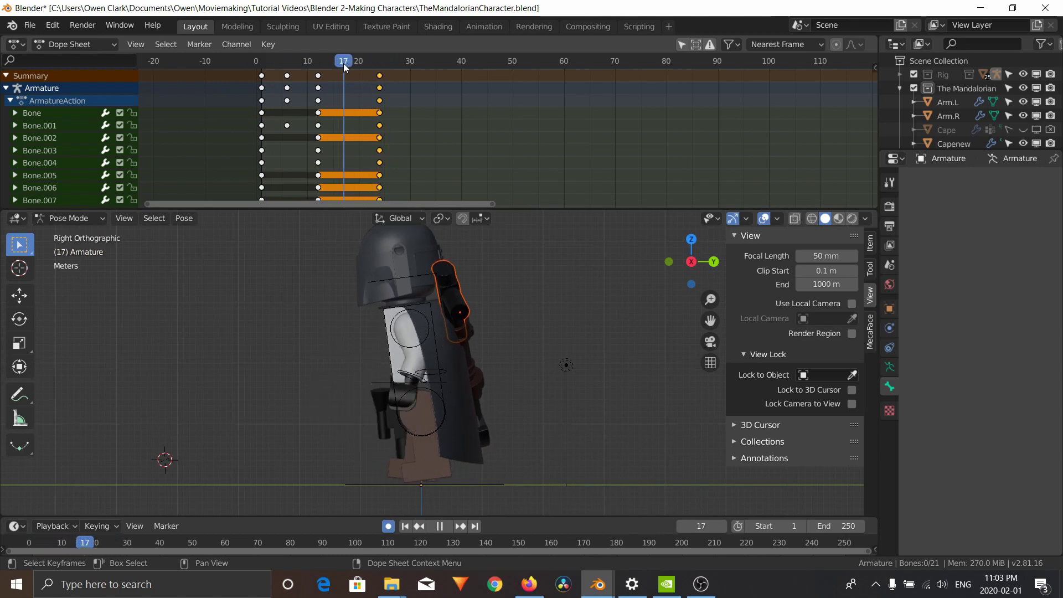
key("space")
key("space")
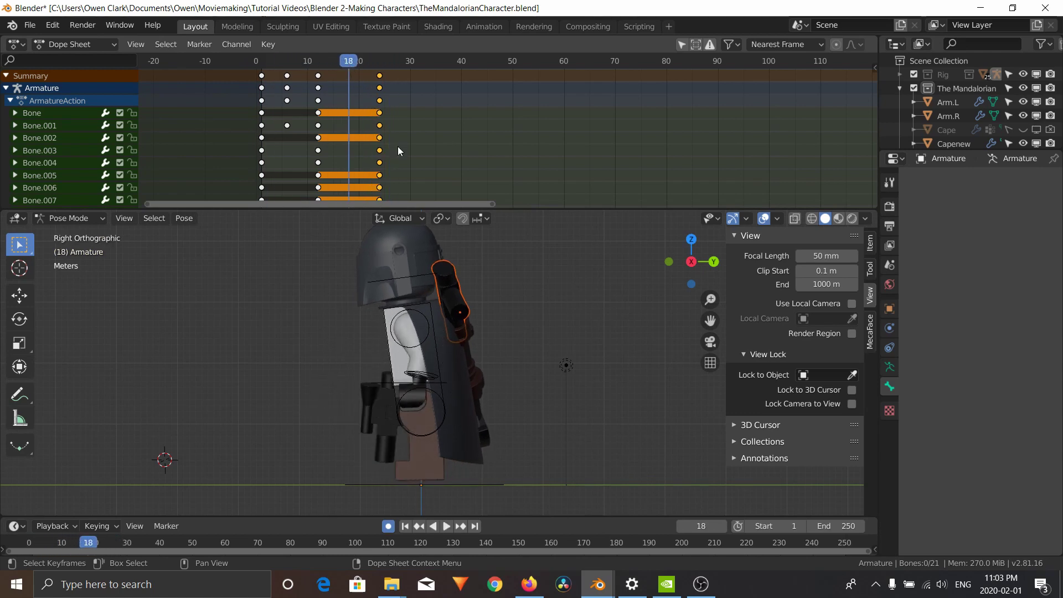
Step: Move the foot control bone Bone.010 backward along the ground at frame 18, to about Z -9.1 m
left_click(438, 480)
middle_click_drag(434, 483, 479, 340)
left_click(427, 430)
left_click(690, 262)
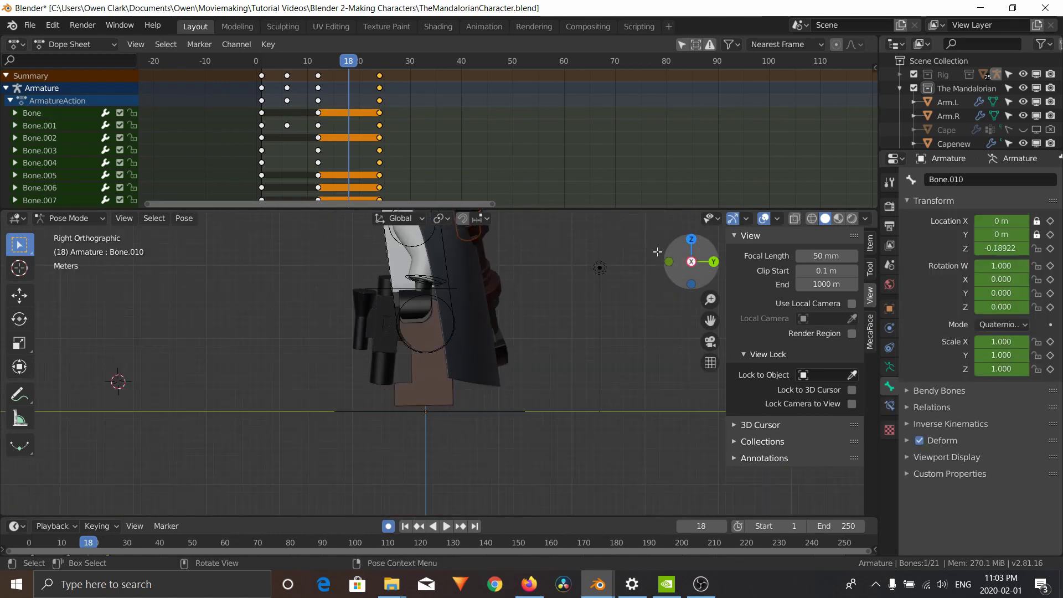
key("g")
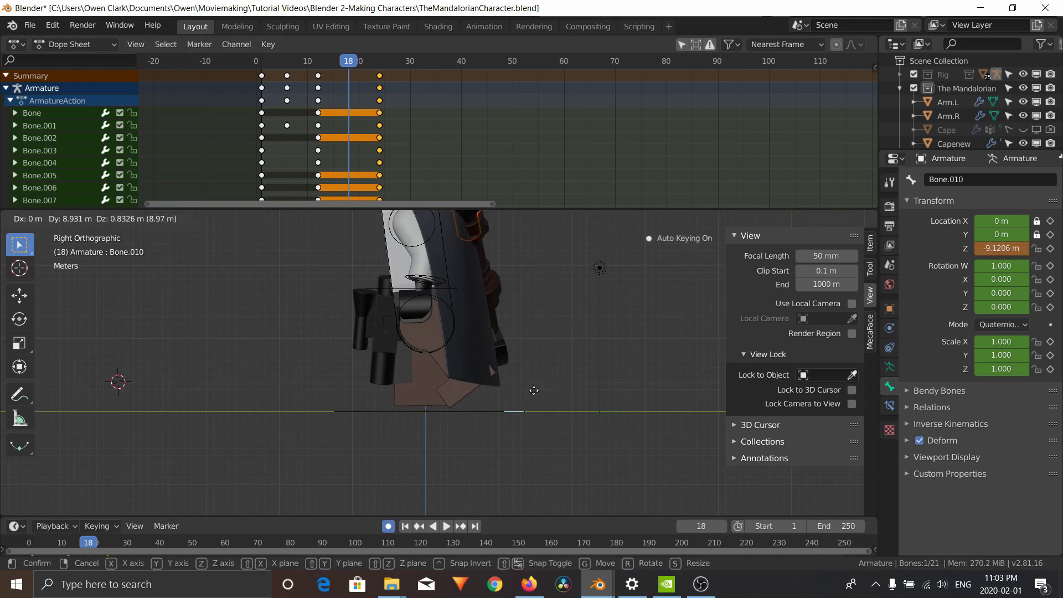
left_click(440, 286)
Step: Duplicate Bone.011's frame 6 keyframe to frame 18
left_click(442, 287)
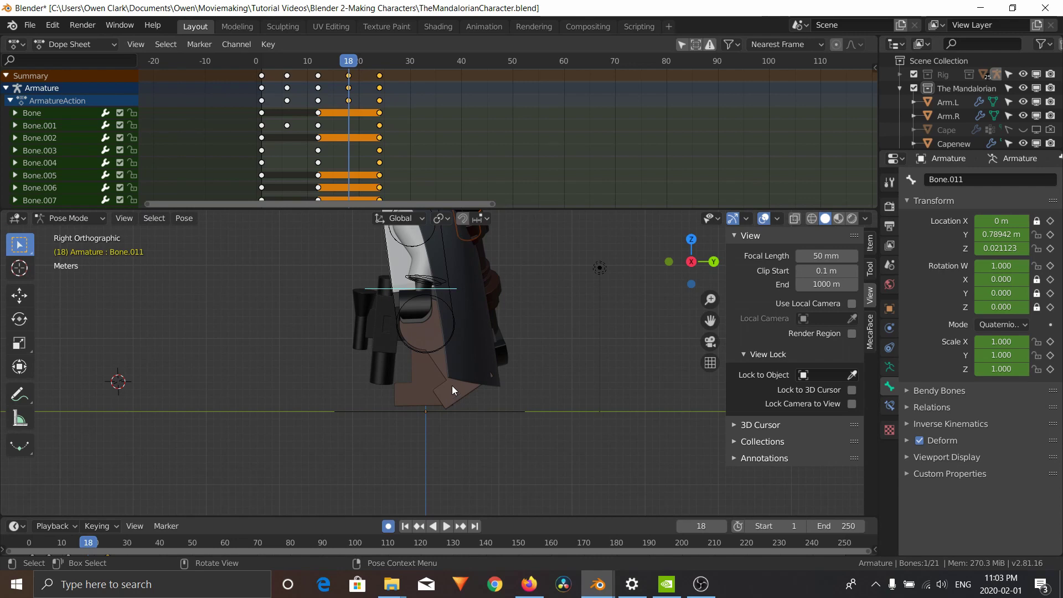
left_click(290, 125)
left_click(431, 329)
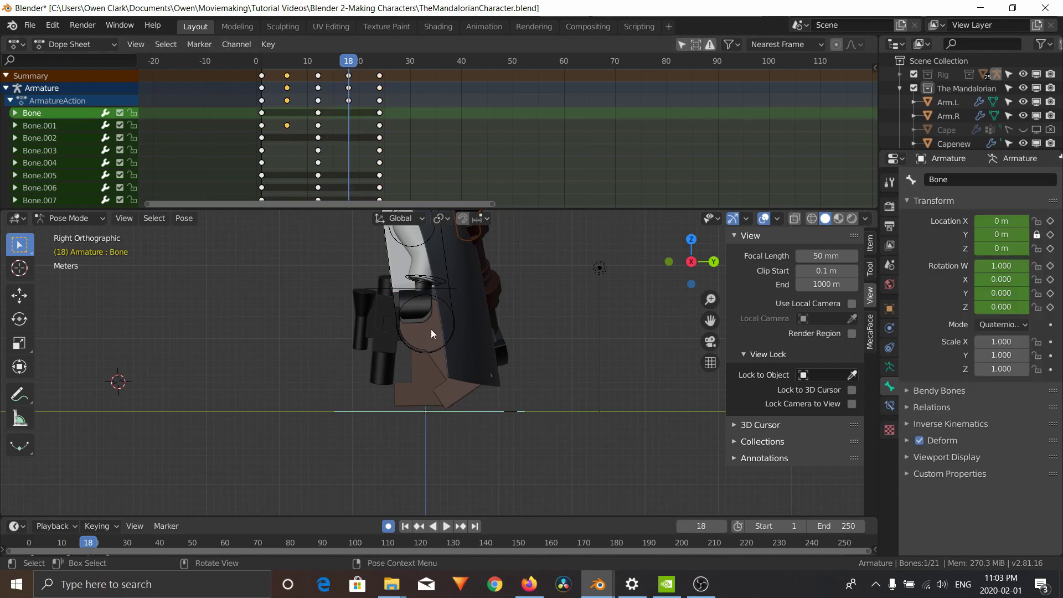
left_click(437, 291)
scroll(188, 141, "down", 5)
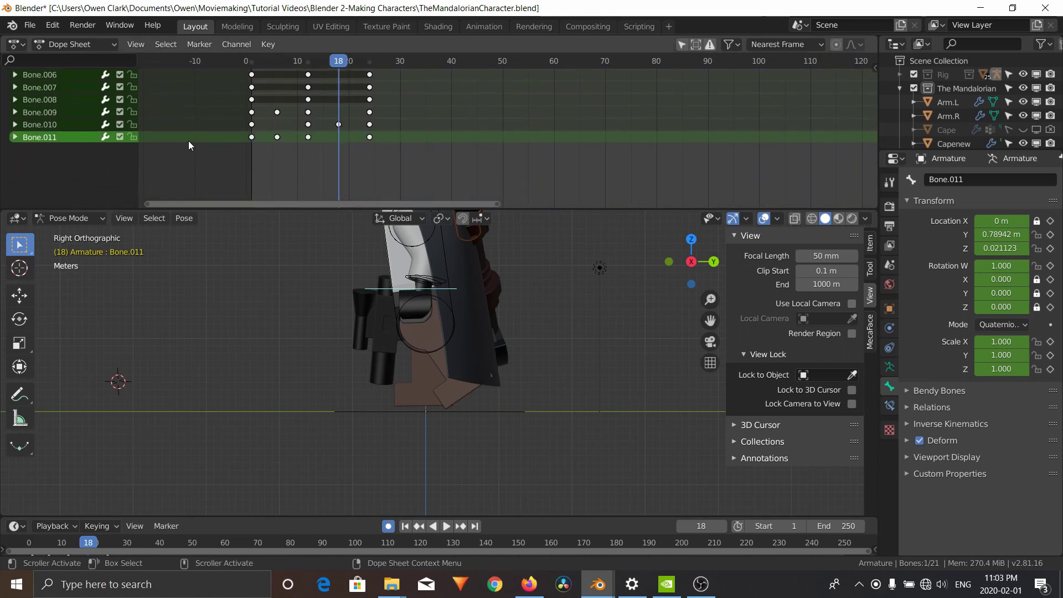
left_click(278, 136)
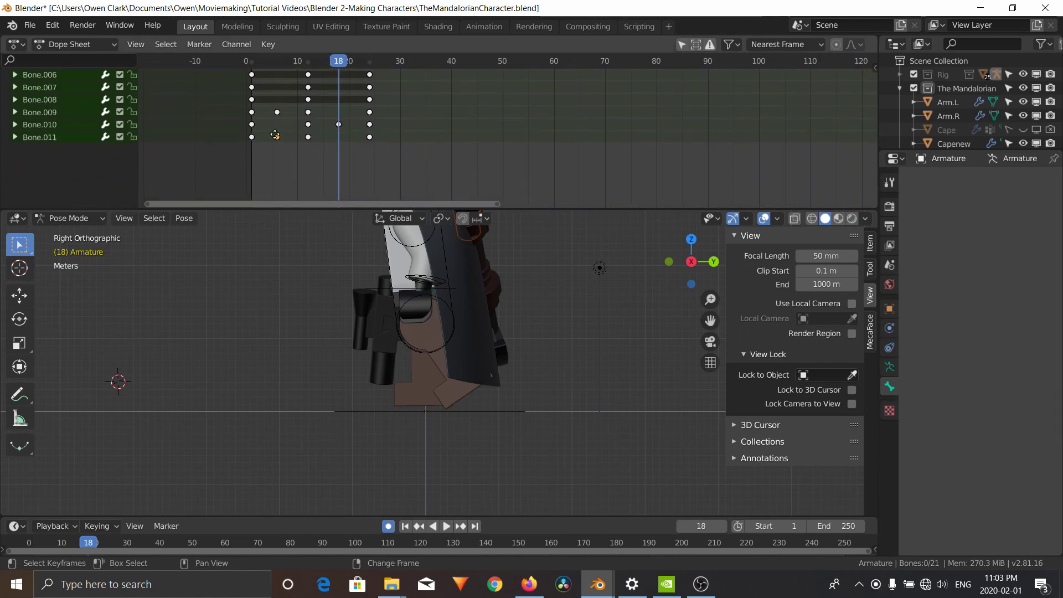
key("g")
left_click(336, 151)
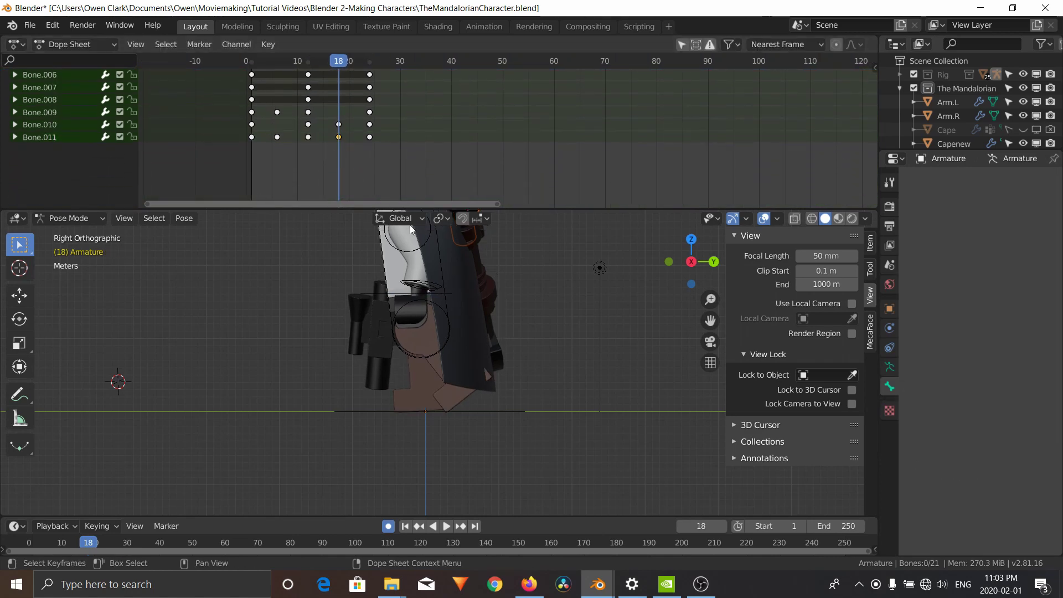
Step: Raise the hip control bone Bone.011 and shift it slightly forward at frame 18
left_click(441, 294)
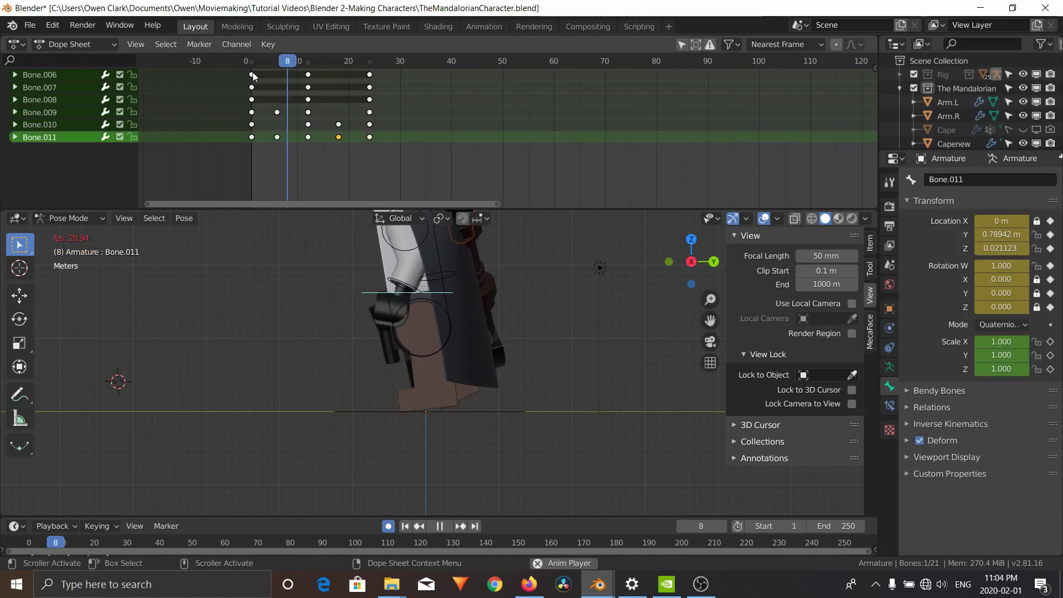
key("space")
key("Escape")
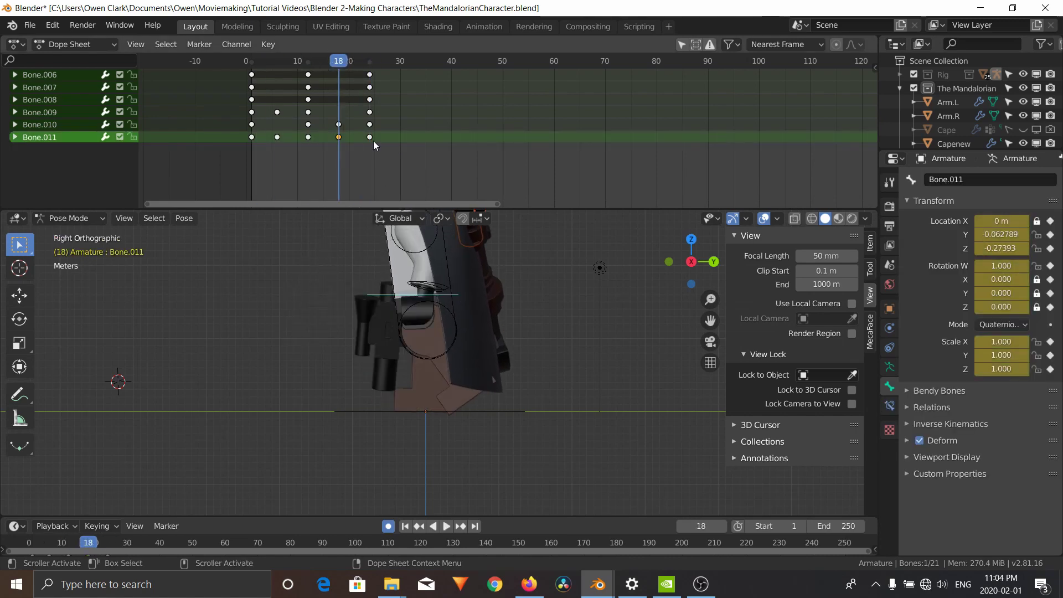
key("g")
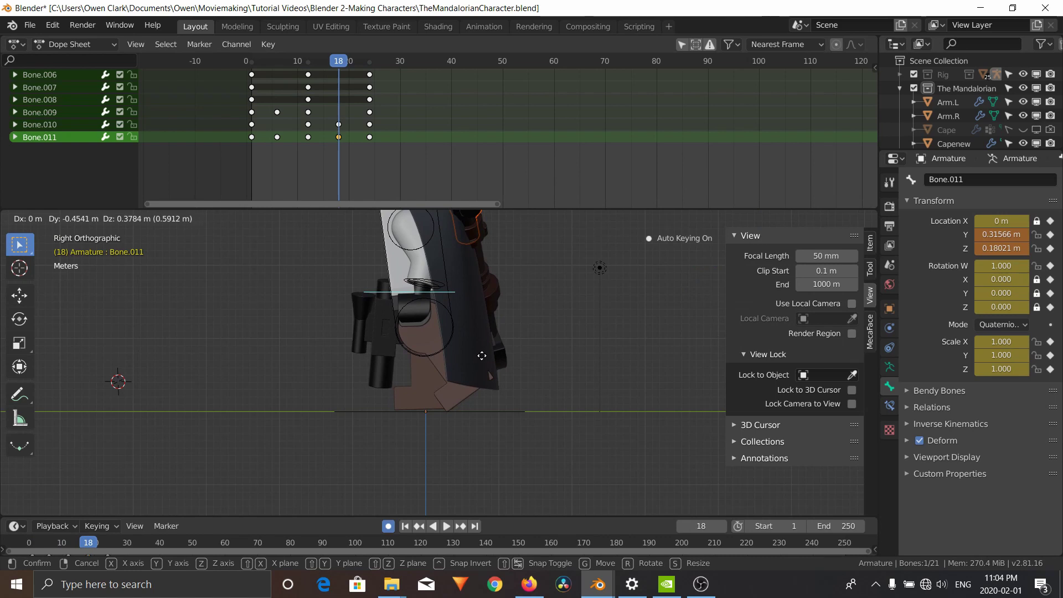
left_click(482, 356)
Step: Play the walk repeatedly from around frames 8 to 15 to review the adjusted frame 18 hip pose
left_click_drag(331, 61, 317, 65)
key("space")
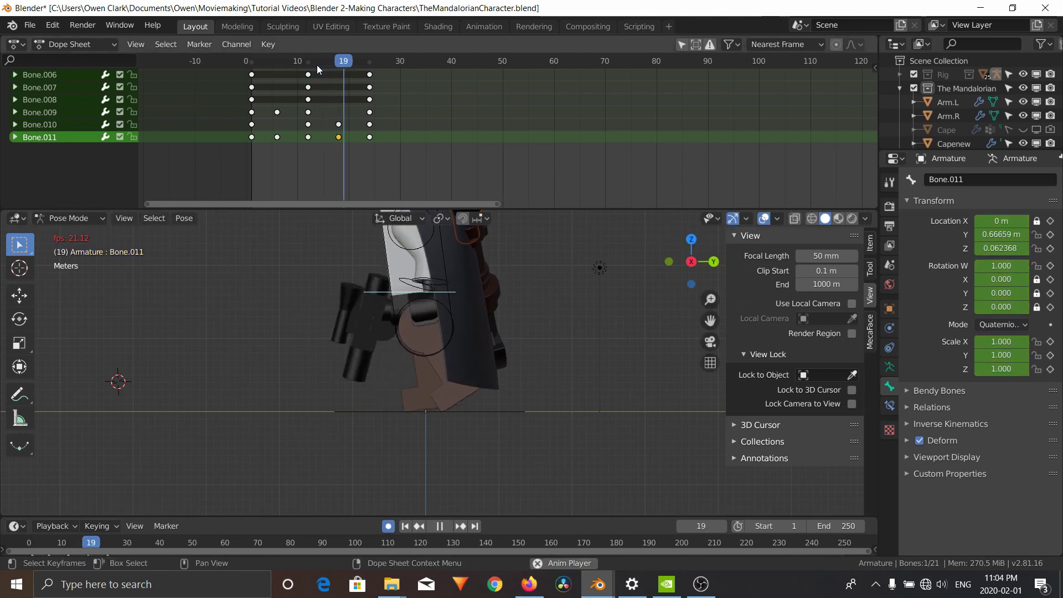
key("space")
left_click(290, 61)
key("space")
key("space")
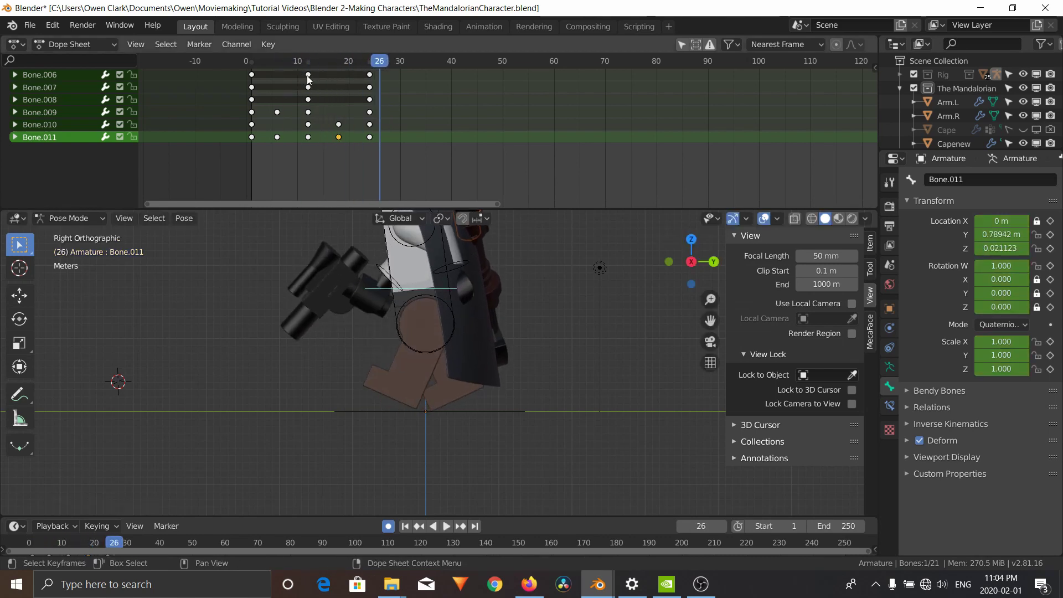
Step: Duplicate the torso bone Bone.001's frame 6 keyframe to frame 18
left_click(340, 59)
middle_click_drag(450, 321, 448, 374, "shift")
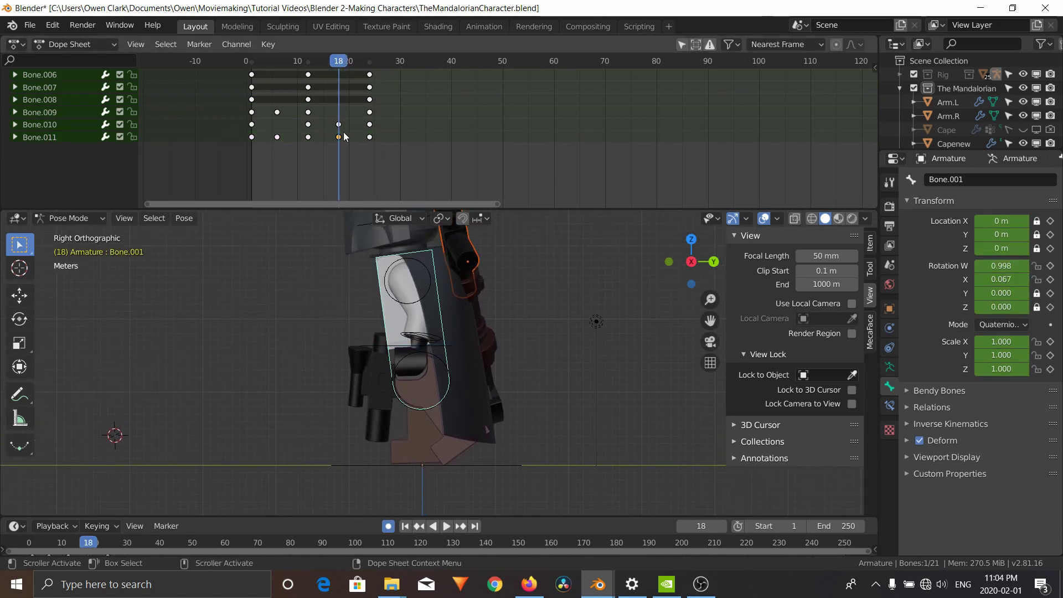
middle_click_drag(461, 126, 490, 219)
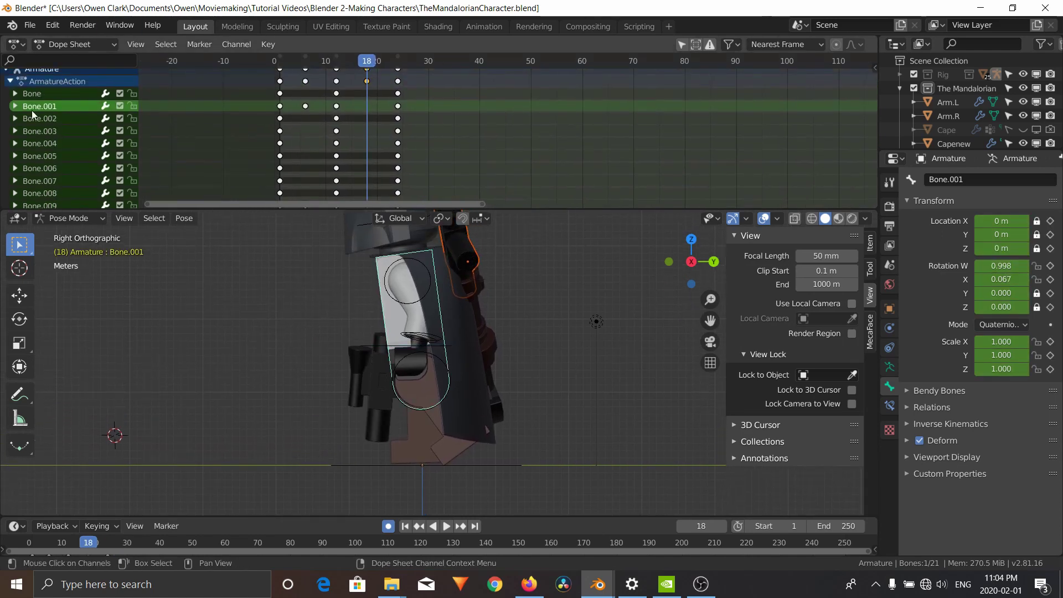
left_click(308, 107)
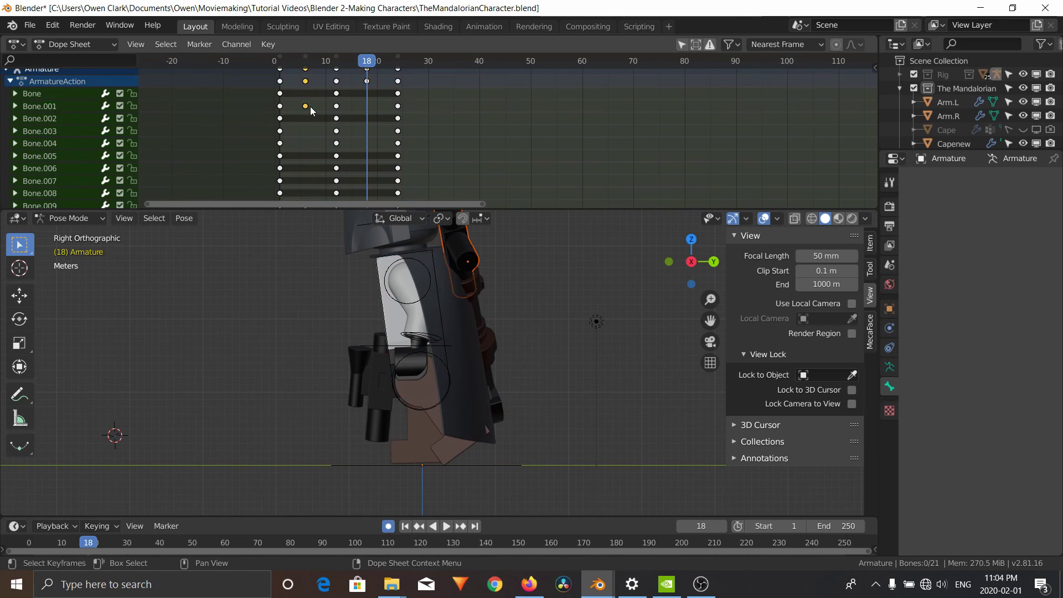
key("g")
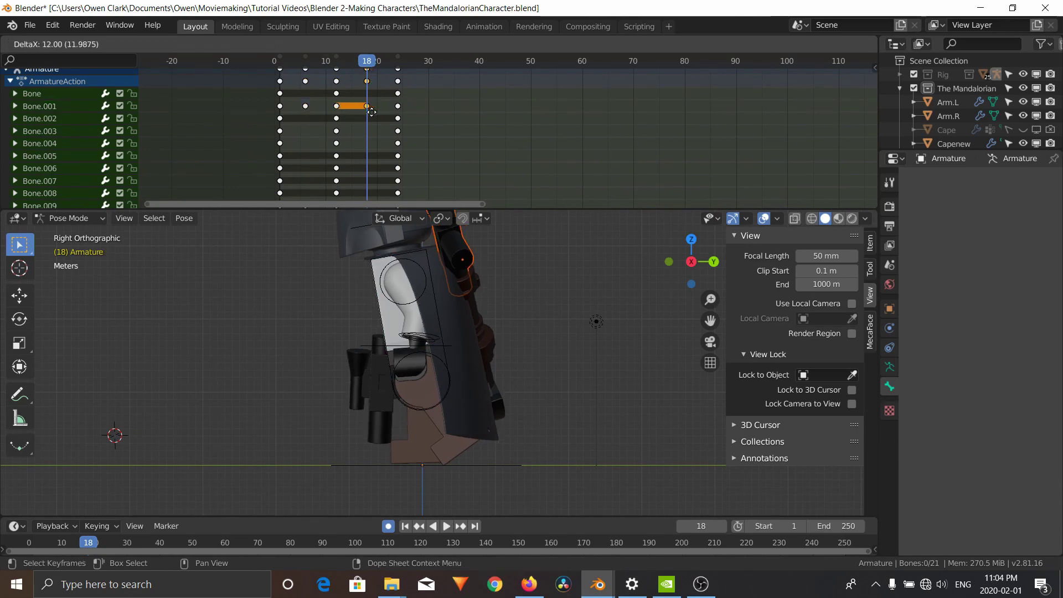
left_click(372, 112)
Step: Scrub back and play the full walk cycle to check the torso motion
left_click_drag(368, 62, 310, 71)
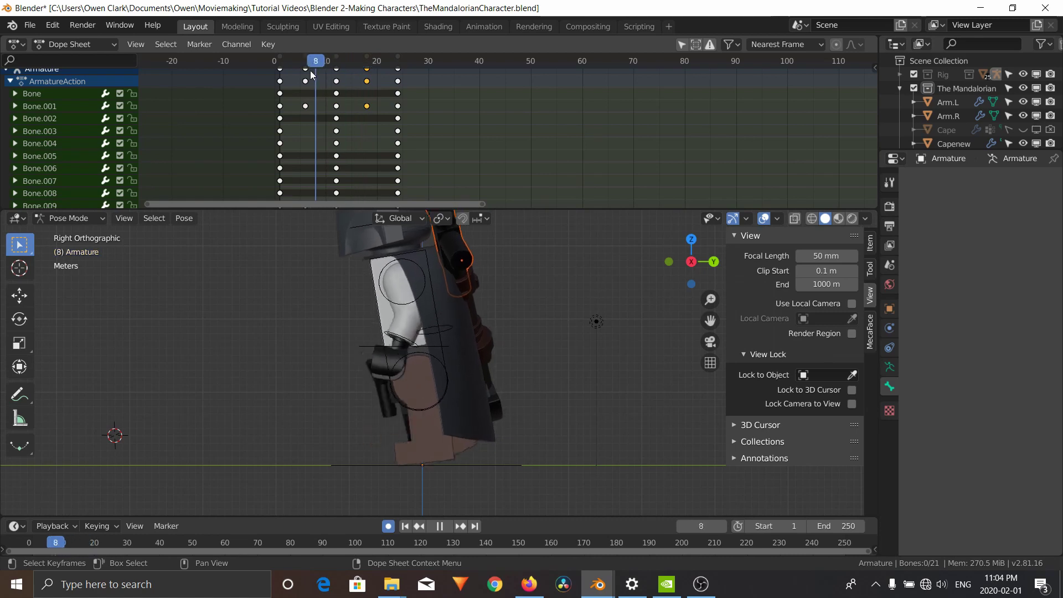
key("space")
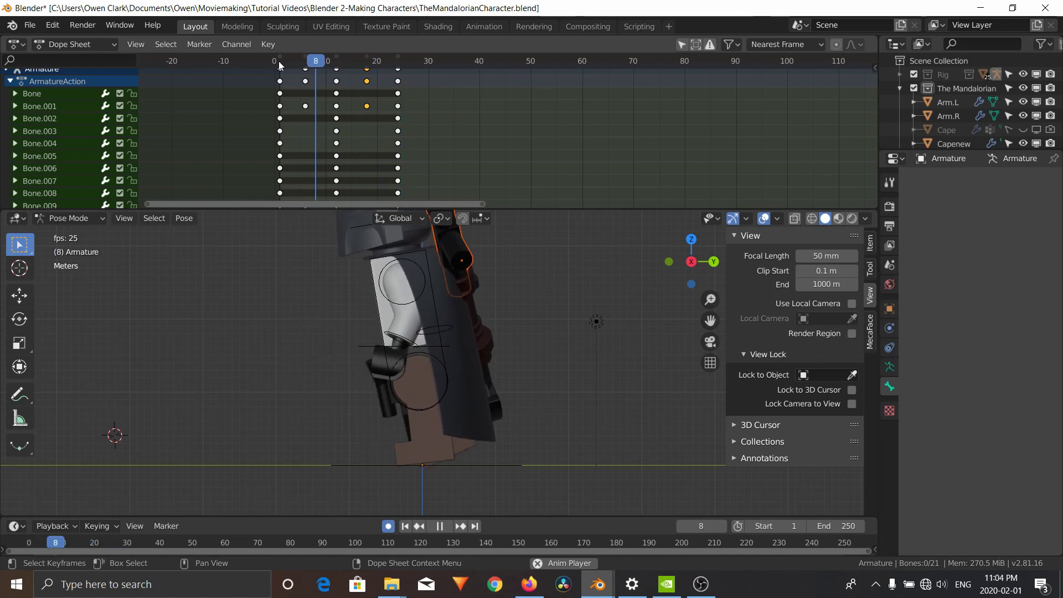
key("space")
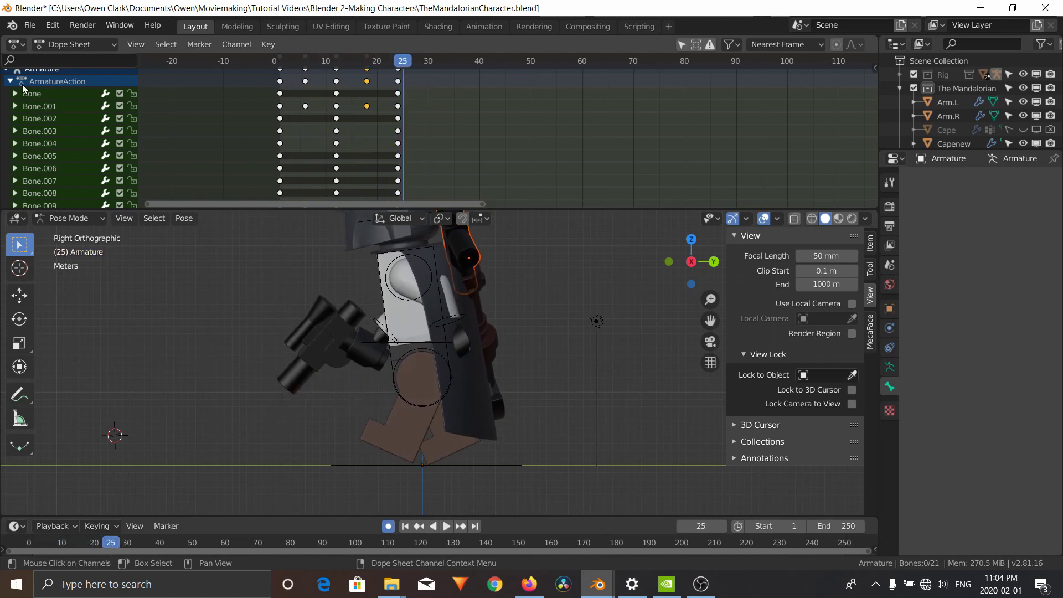
Step: Duplicate all keyframes of the walk cycle end to end three times, extending the walk to about frame 93
left_click(279, 82)
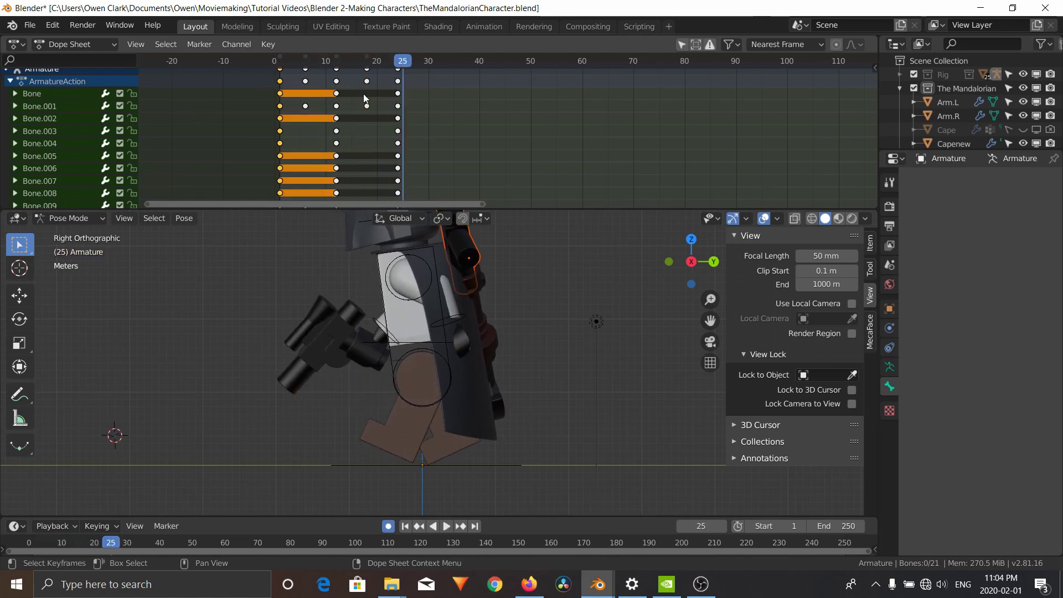
left_click_drag(272, 80, 476, 277)
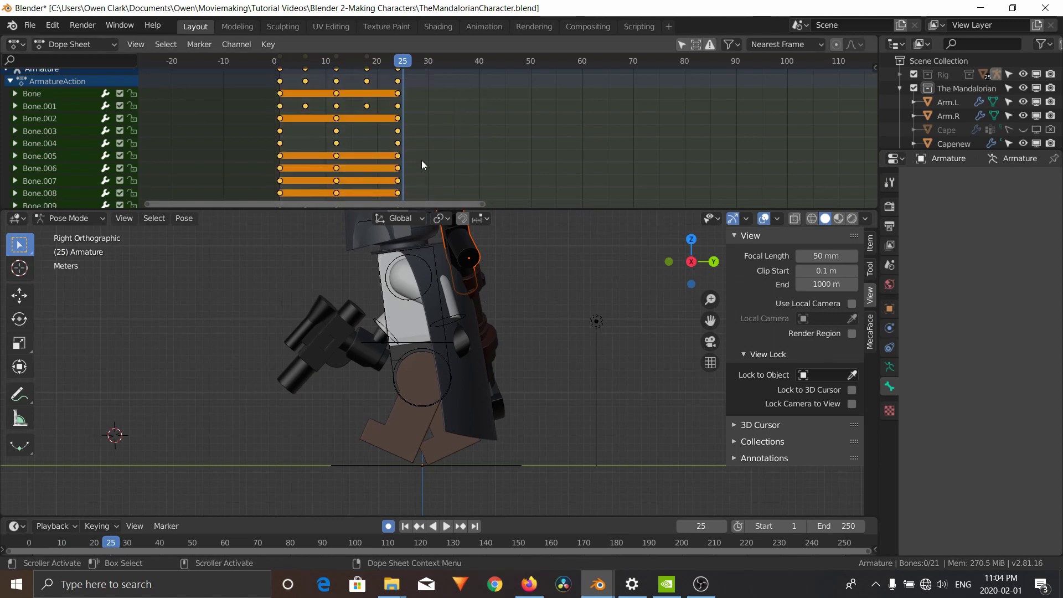
scroll(424, 115, "down", 5)
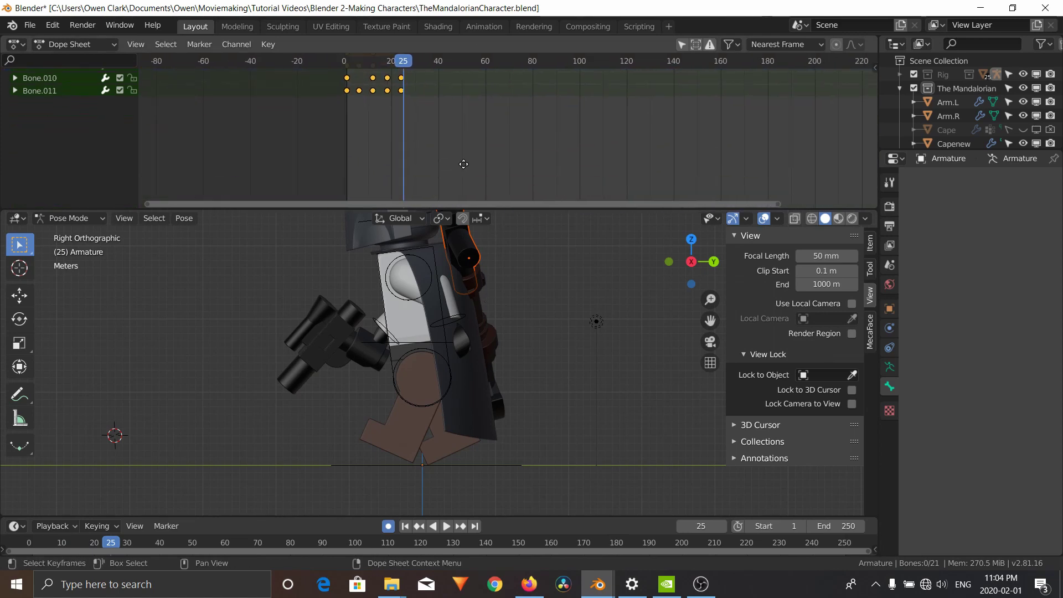
key("shift+d")
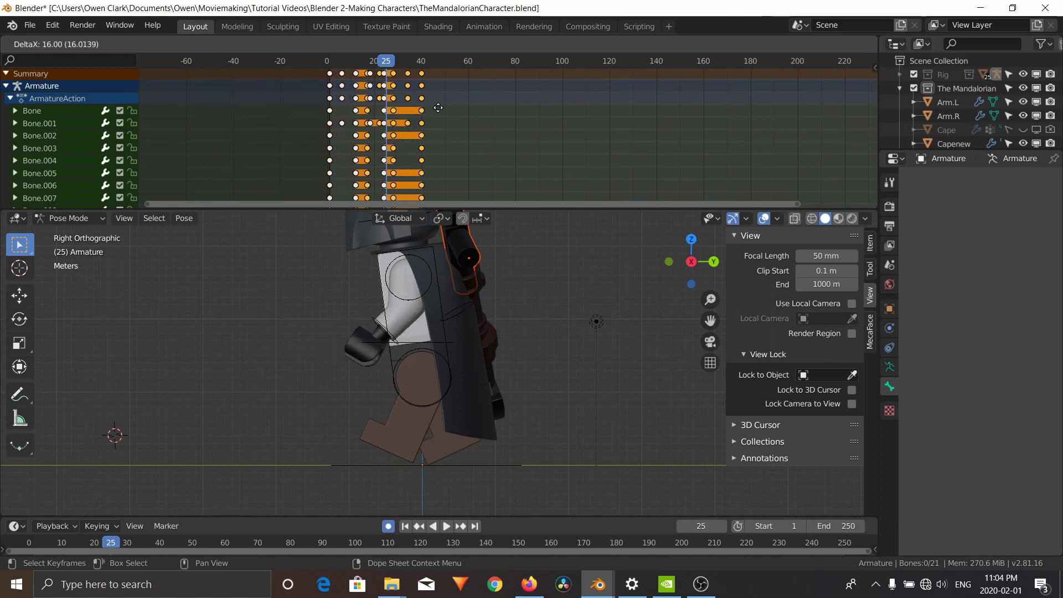
left_click(452, 108)
key("shift+d")
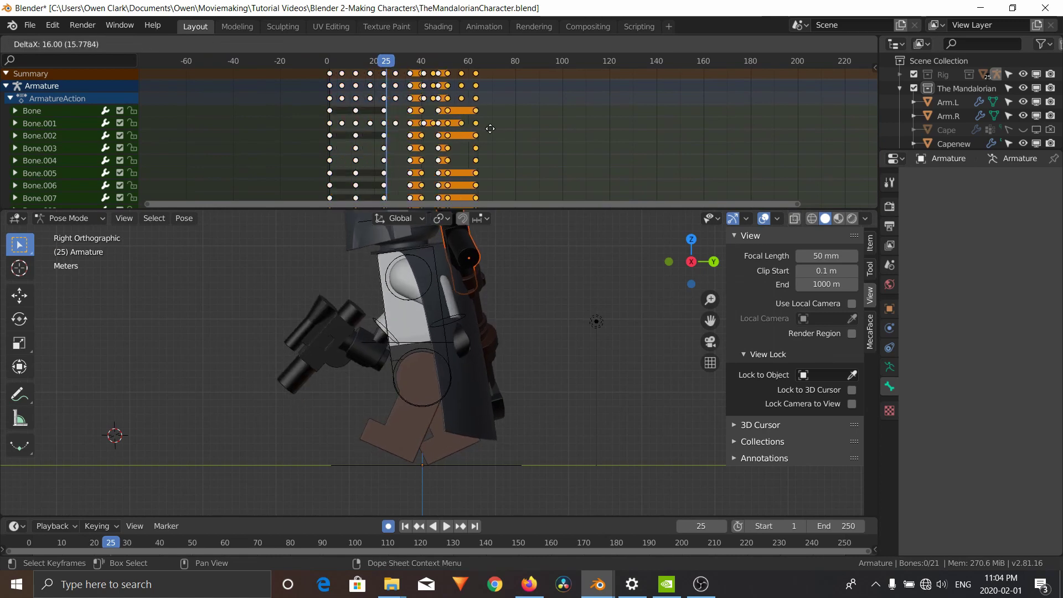
left_click(507, 127)
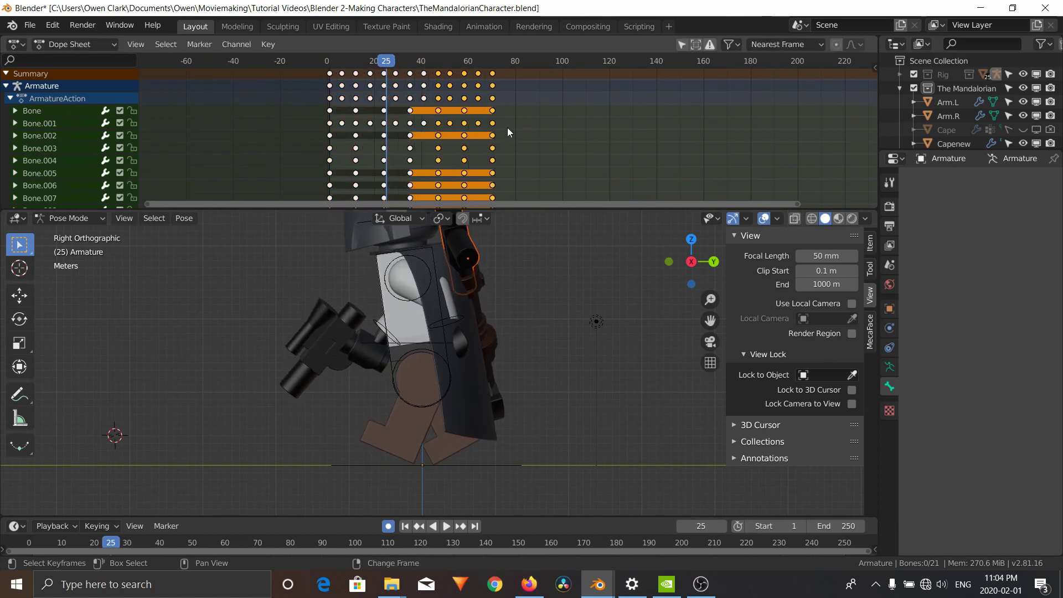
key("shift+d")
left_click(554, 147)
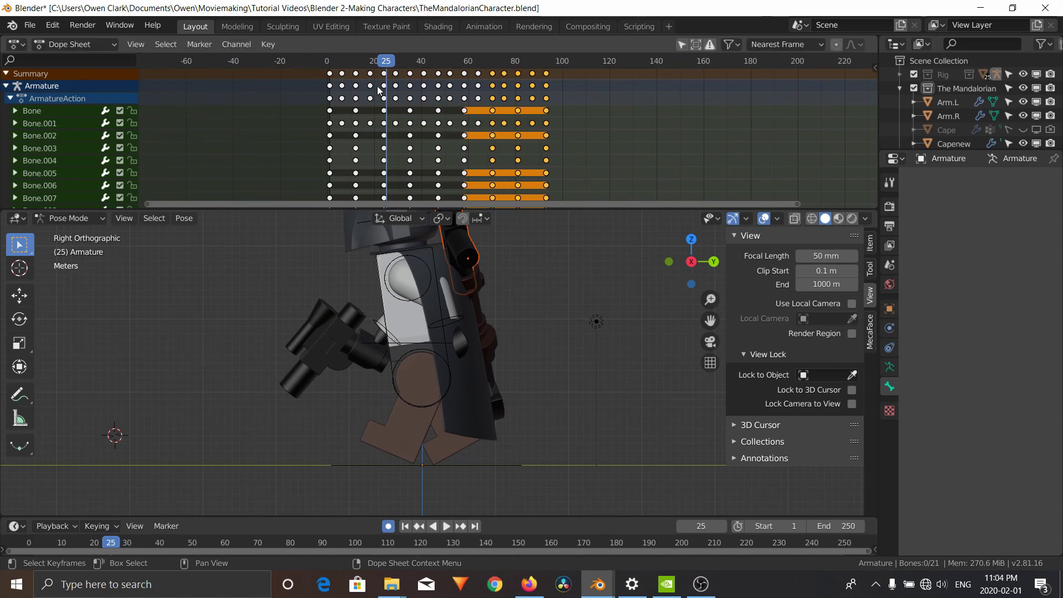
Step: Play the extended walk from frame 1 to review the repeated steps, stopping at frame 174
key("shift+Left")
key("space")
left_click_drag(348, 73, 330, 71)
key("space")
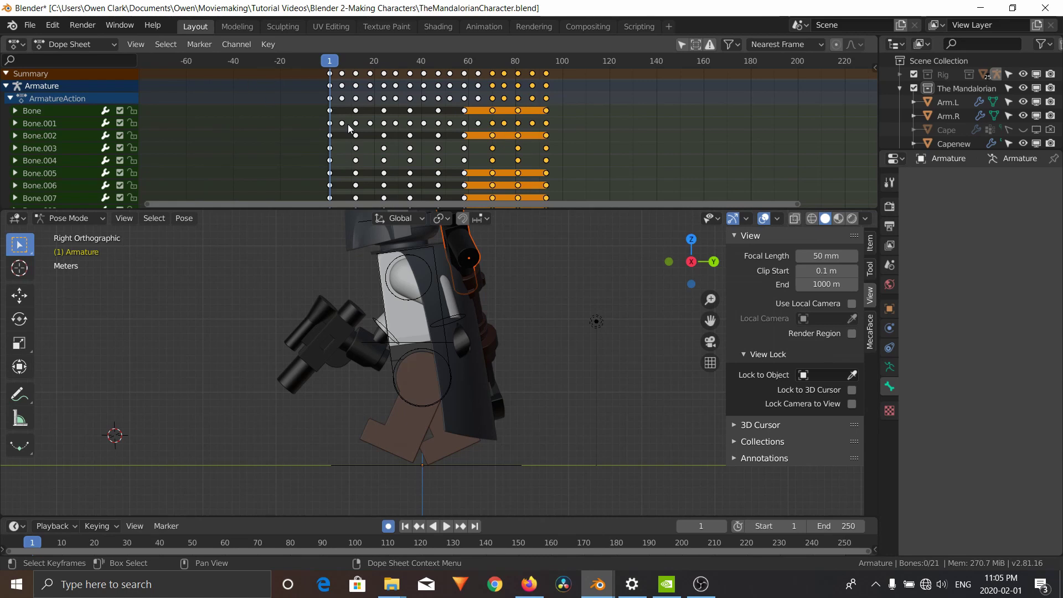
key("space")
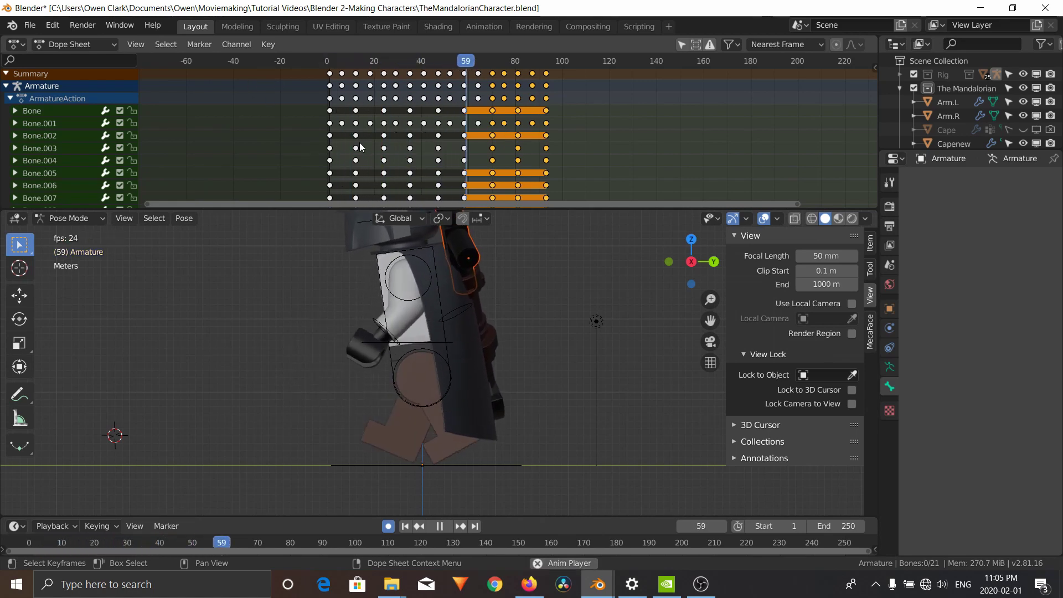
scroll(360, 142, "down", 3)
scroll(490, 314, "down", 3)
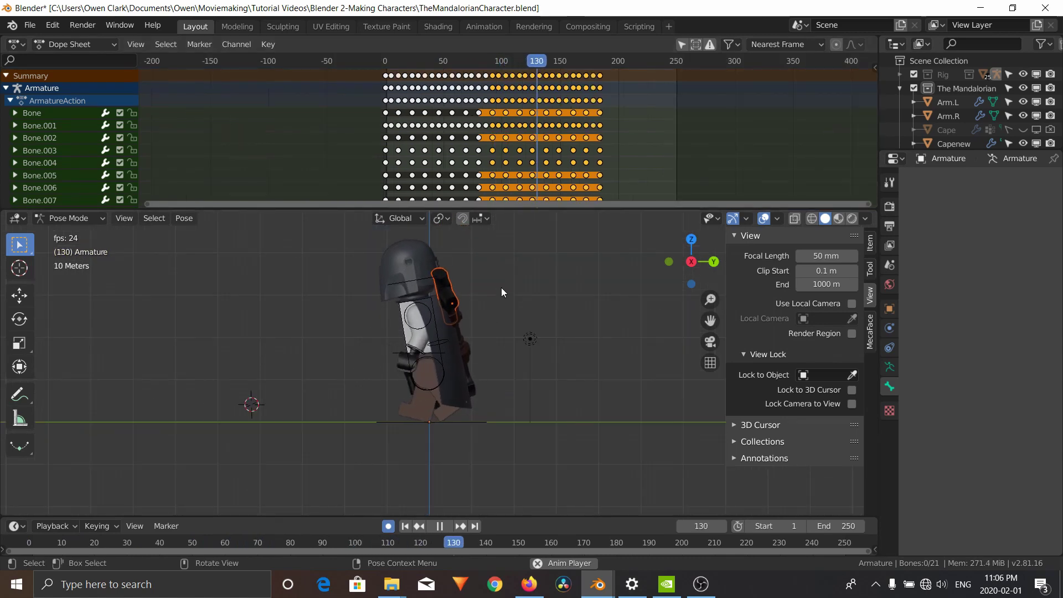
key("space")
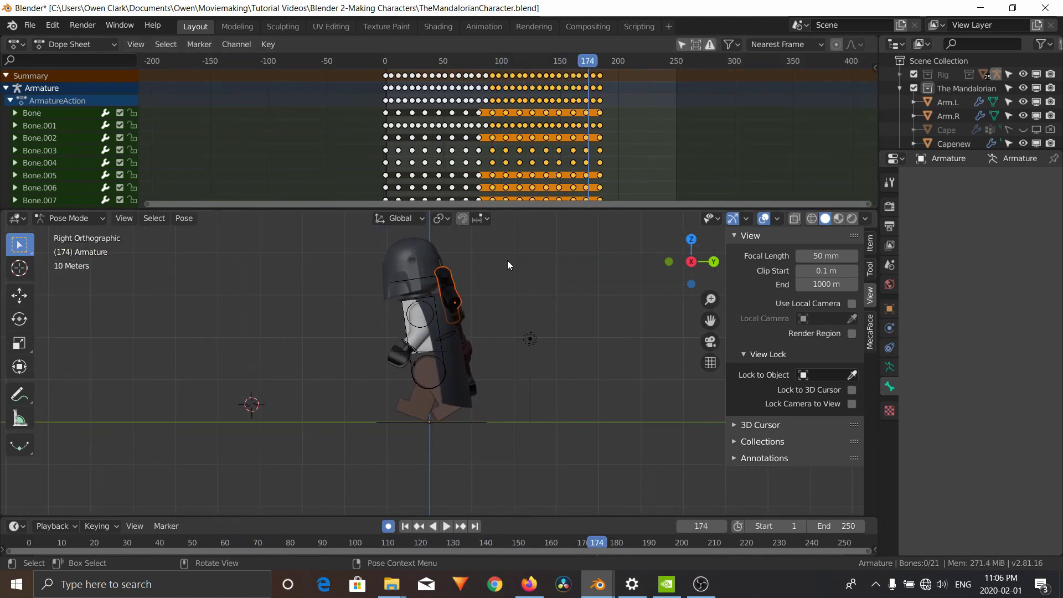
Step: Select the root control bone named Bone beneath the figure's feet and view the character in perspective
middle_click_drag(455, 170, 439, 132)
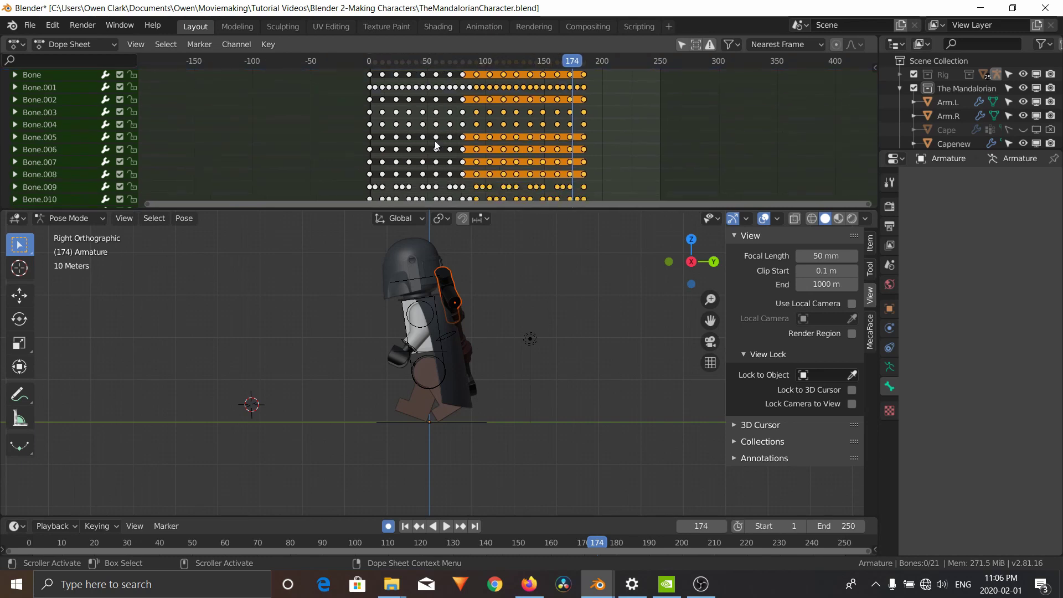
left_click(477, 421)
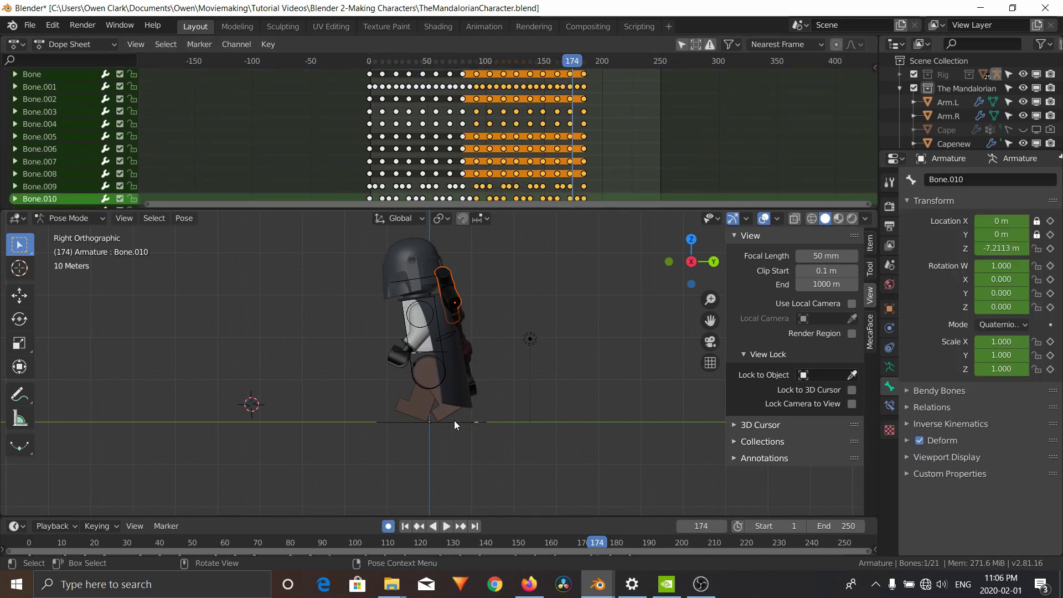
left_click(454, 420)
middle_click_drag(457, 417, 523, 383)
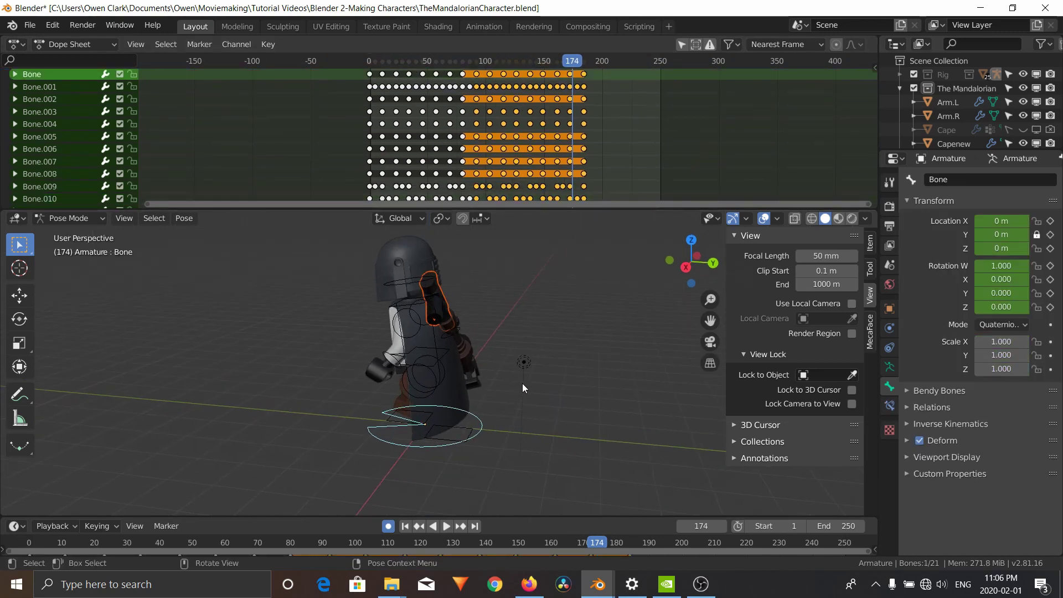
key("g")
key("y")
right_click(574, 380)
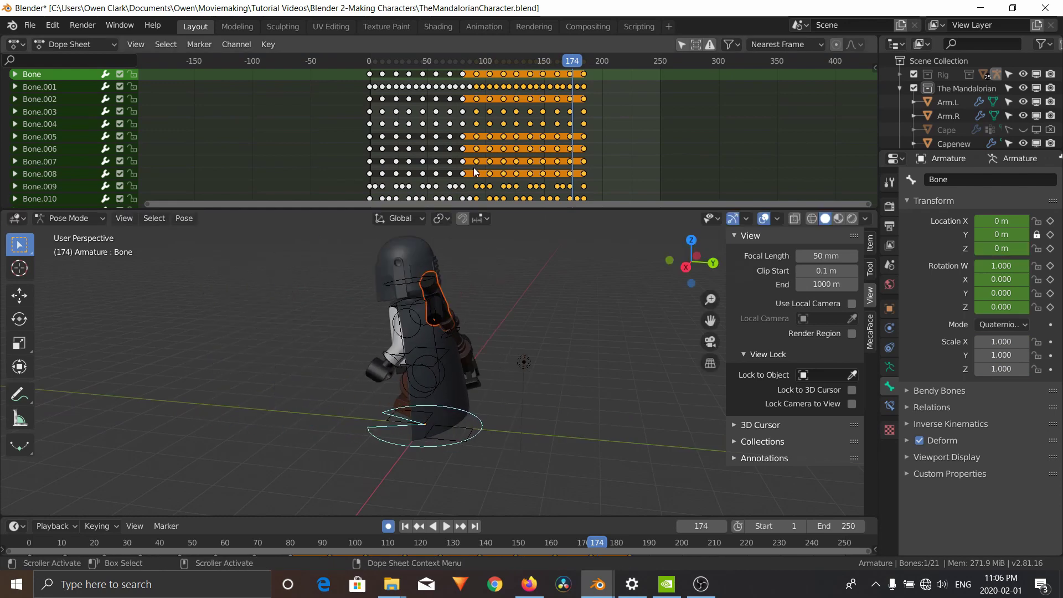
middle_click_drag(473, 190, 457, 230)
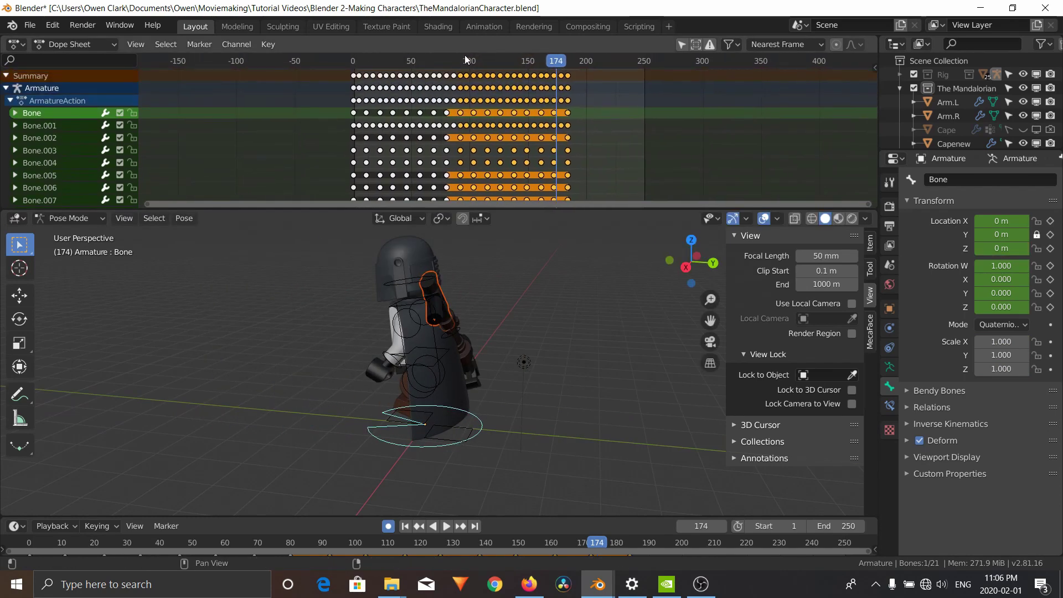
Step: Delete all existing keyframes in the root control bone's channel, named Bone, leaving the other bones' keyframes in place
left_click(323, 115)
left_click(48, 117)
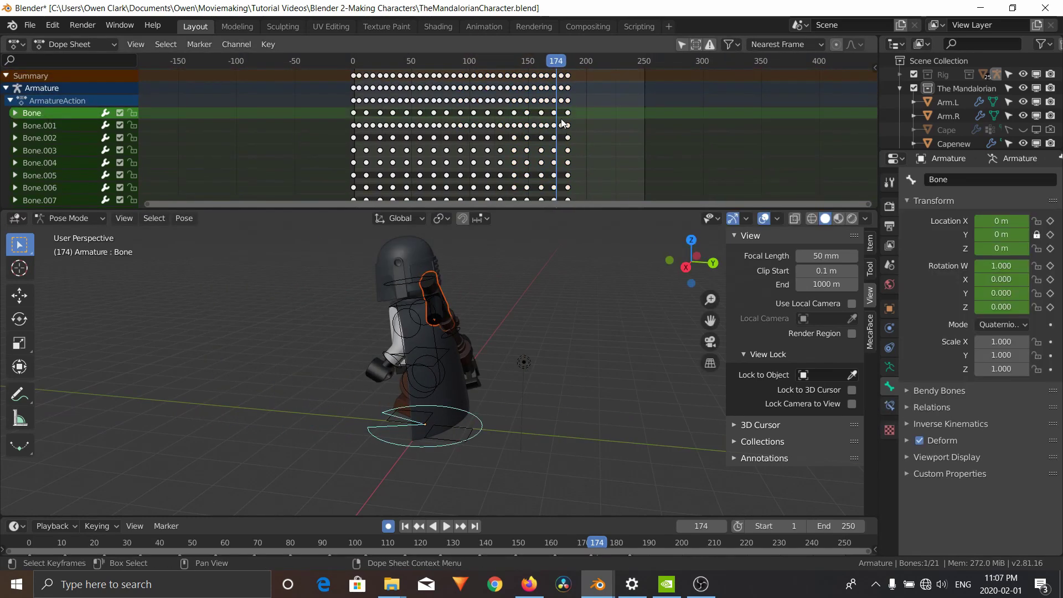
key("a")
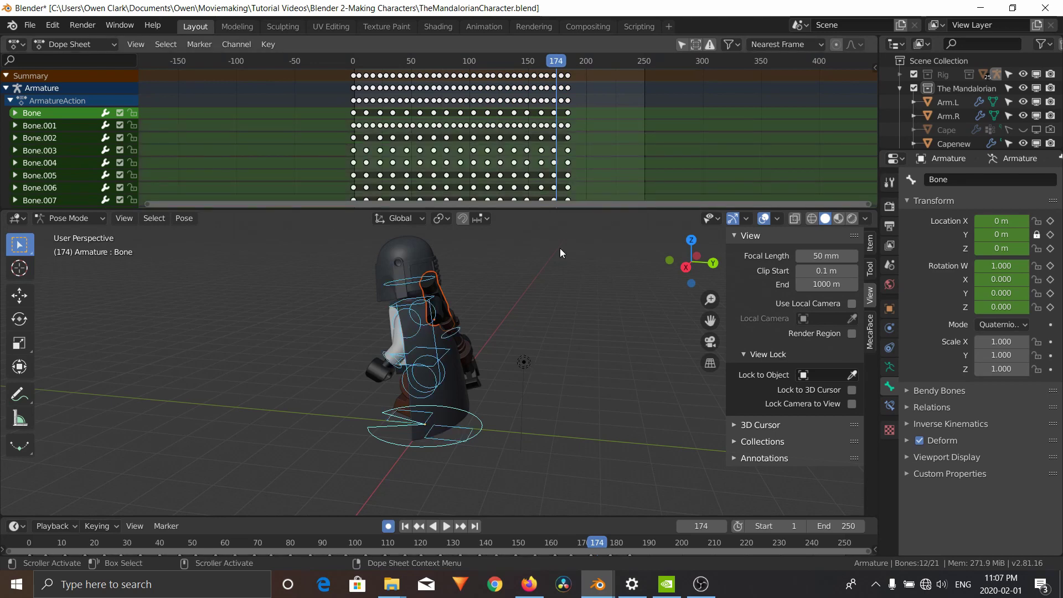
left_click(582, 113)
left_click_drag(626, 114, 338, 108)
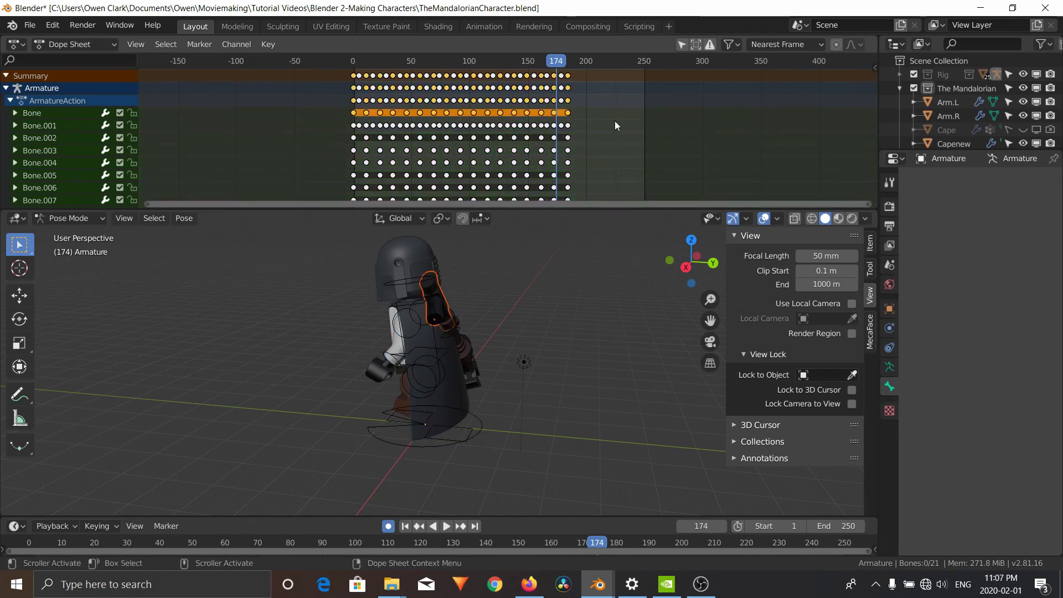
key("x")
left_click(614, 120)
Step: Insert a location and rotation keyframe on the root bone beneath the feet at frame 0, working in right orthographic view
left_click_drag(363, 61, 352, 60)
middle_click_drag(473, 374, 493, 355)
middle_click_drag(527, 386, 529, 382)
key("KP_3")
middle_click_drag(427, 162, 378, 170)
scroll(378, 170, "down", 2)
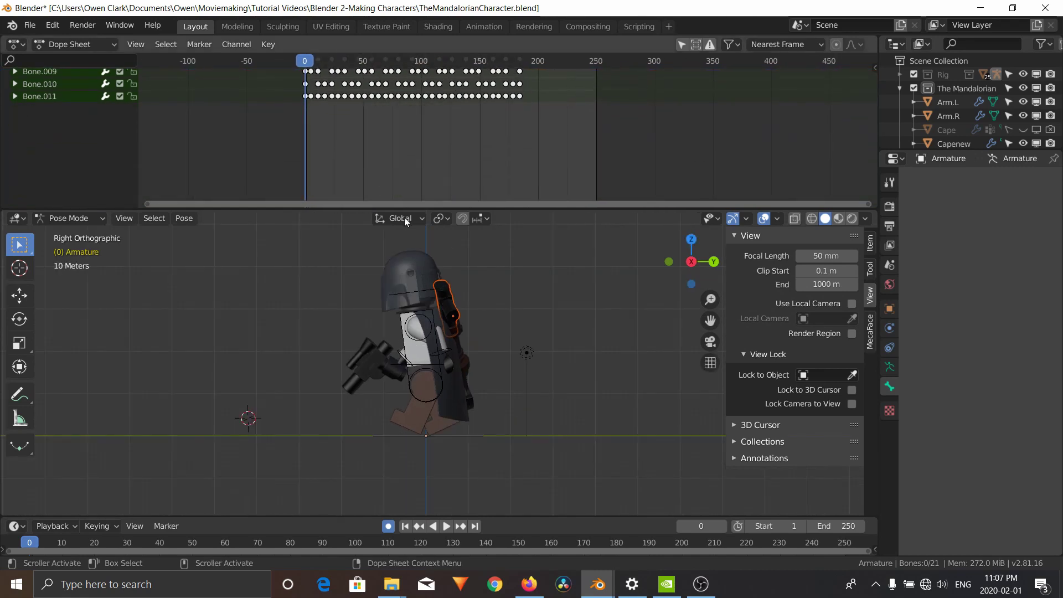
left_click(407, 435)
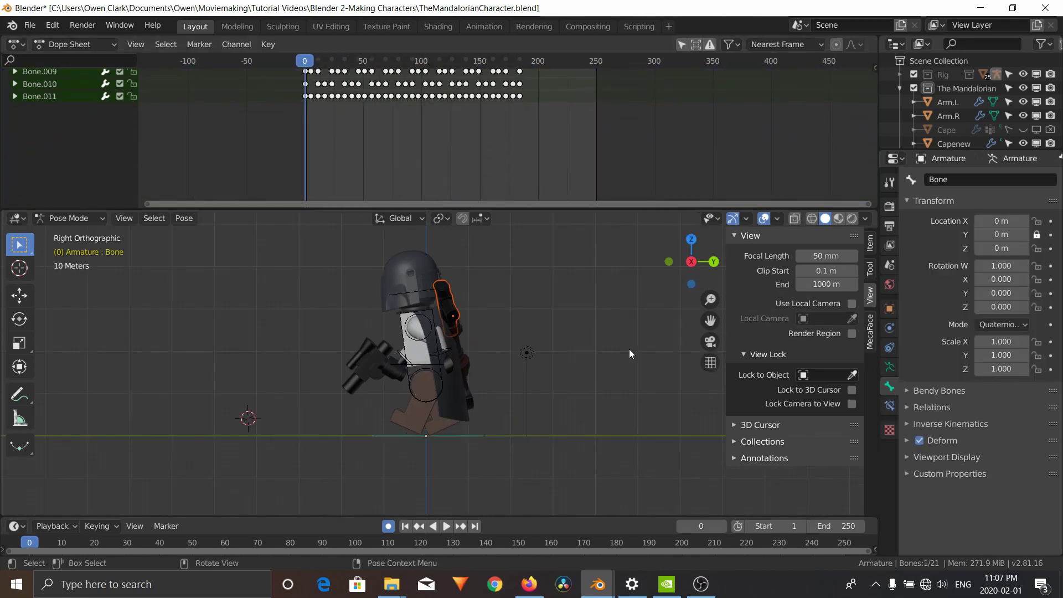
key("i")
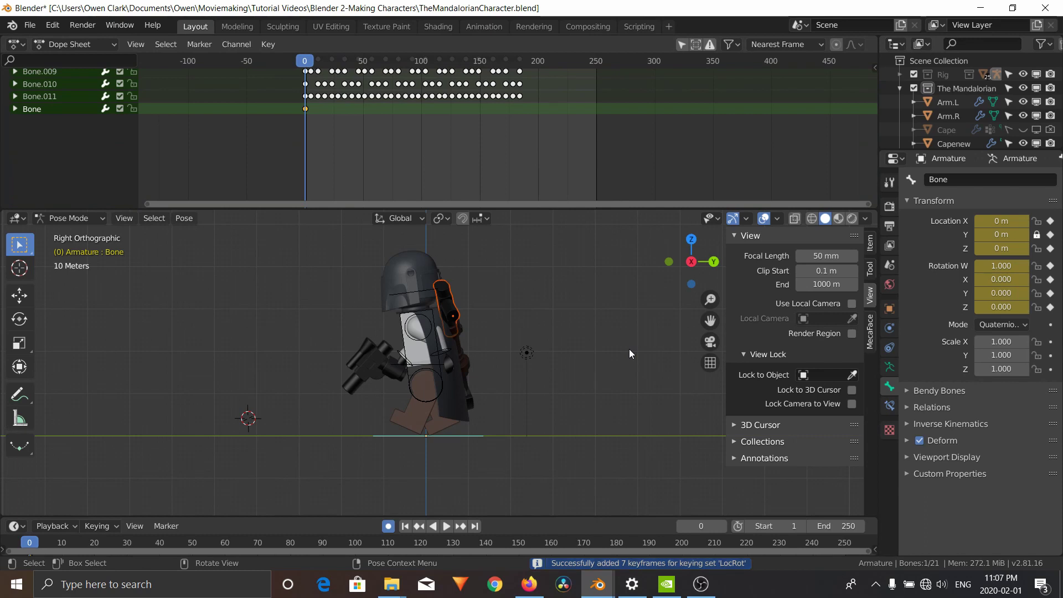
Step: At frame 184, move the root bone about 165 m forward along the negative global Y axis with auto keying
scroll(347, 95, "down", 4)
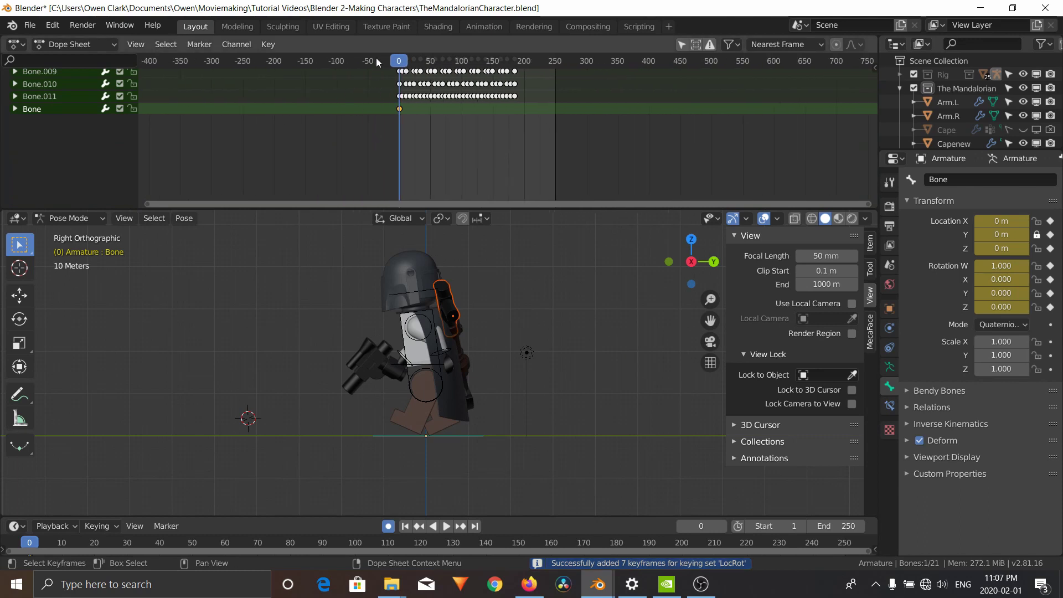
left_click_drag(402, 68, 514, 69)
scroll(509, 126, "up", 4)
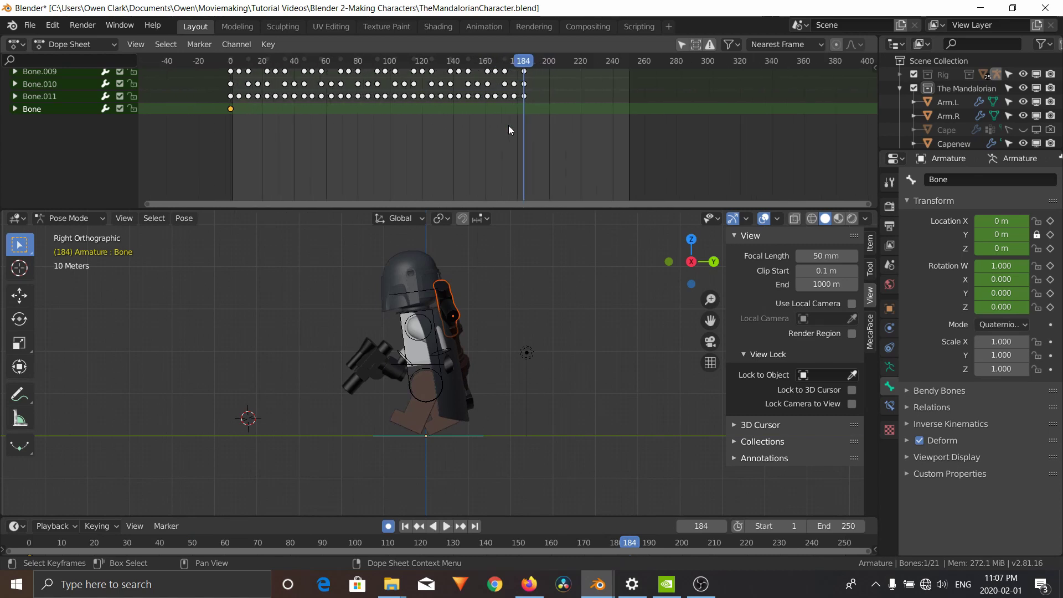
scroll(500, 336, "down", 5)
scroll(496, 331, "up", 1)
key("g")
key("y")
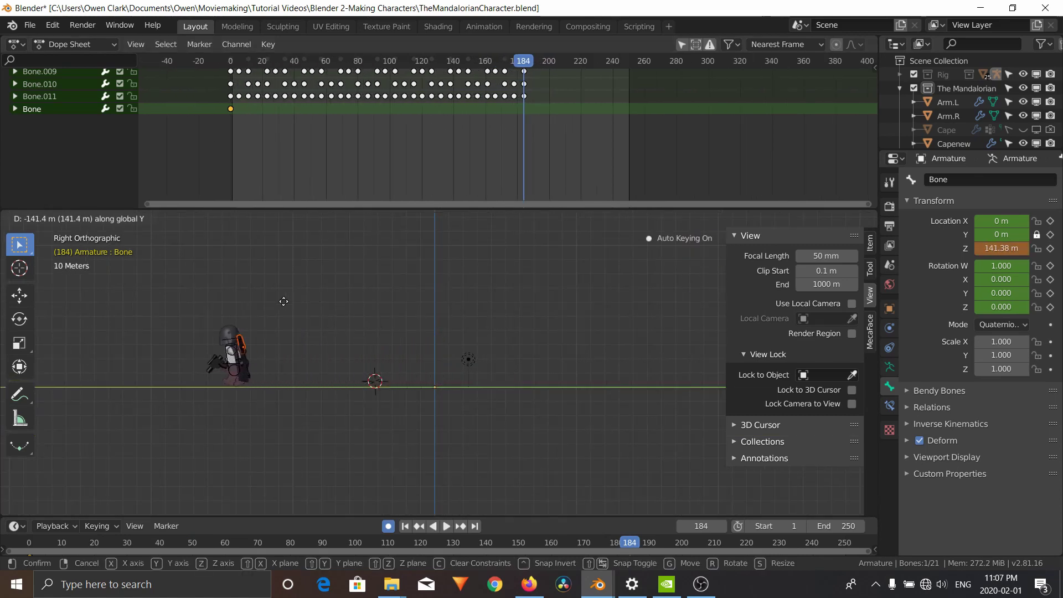
left_click(263, 306)
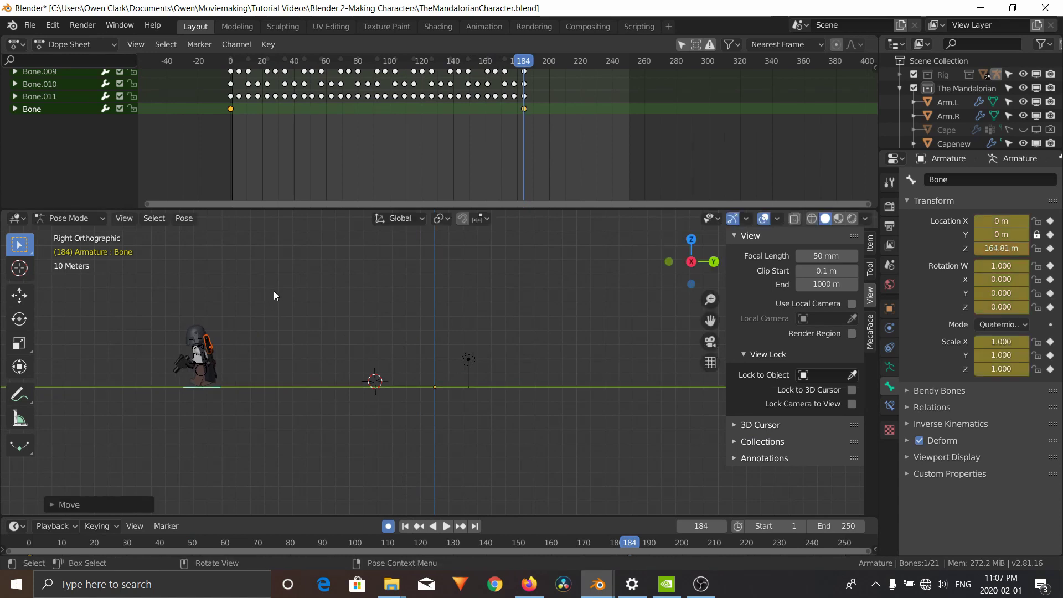
Step: Play the walk from frame 0, following the character as it moves forward, and stop at frame 218
left_click_drag(520, 64, 223, 91)
scroll(442, 319, "up", 6)
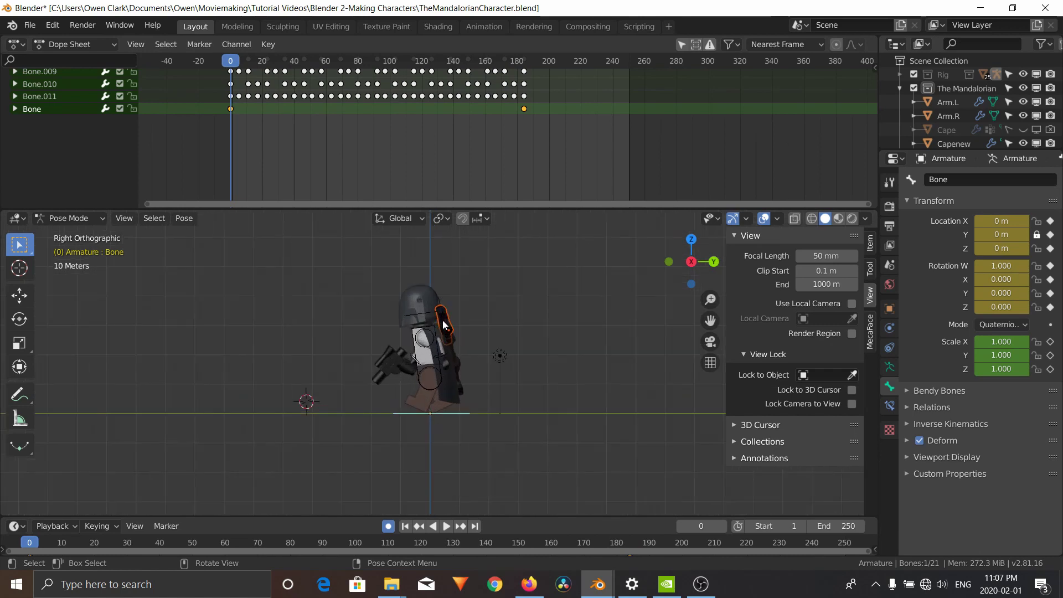
scroll(442, 320, "up", 1)
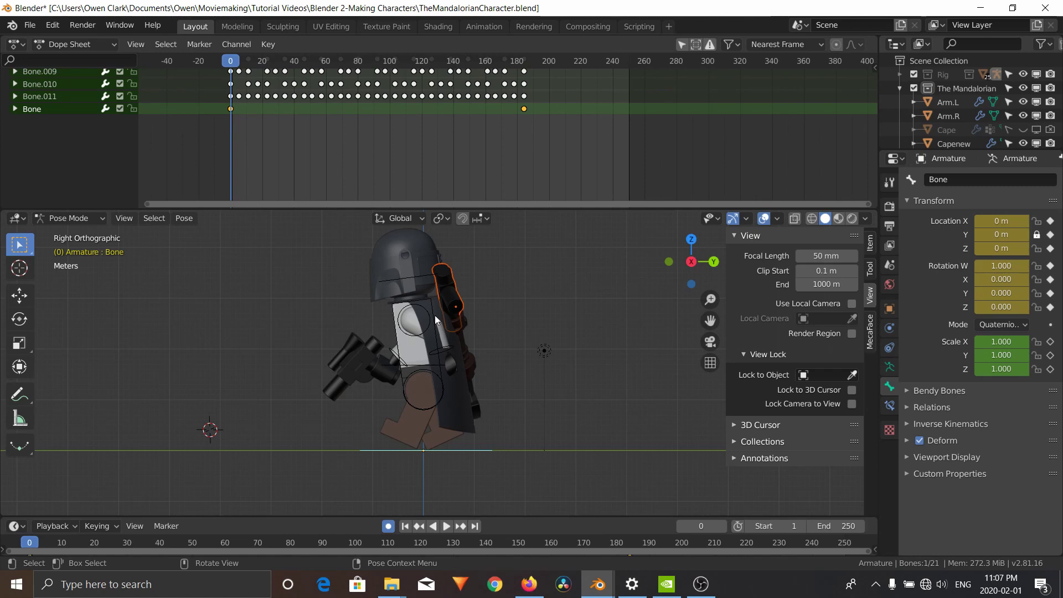
scroll(470, 354, "down", 1)
key("space")
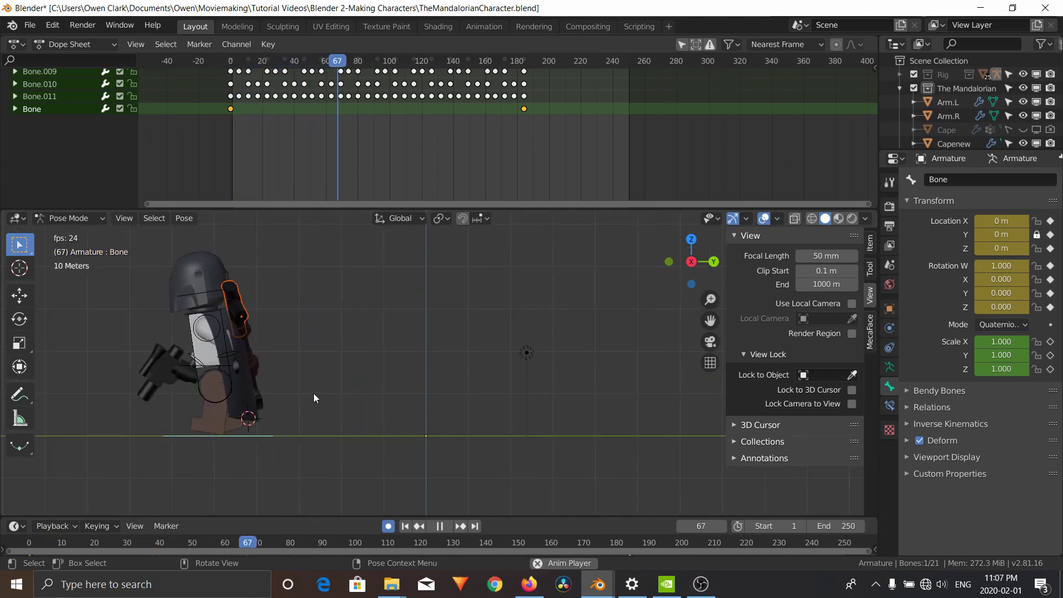
middle_click_drag(281, 398, 628, 410, "shift")
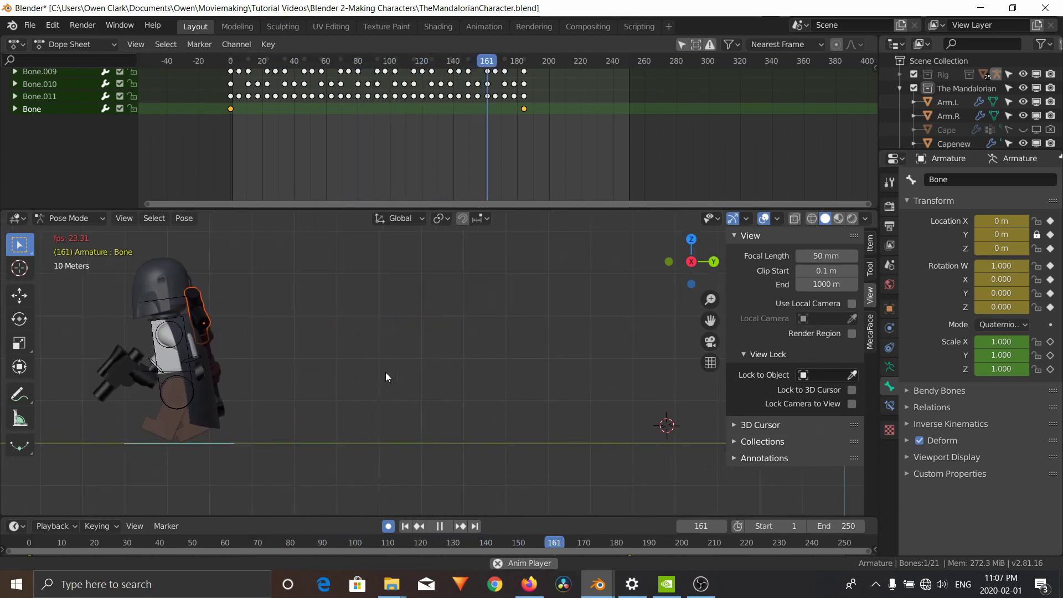
middle_click_drag(385, 375, 499, 393, "shift")
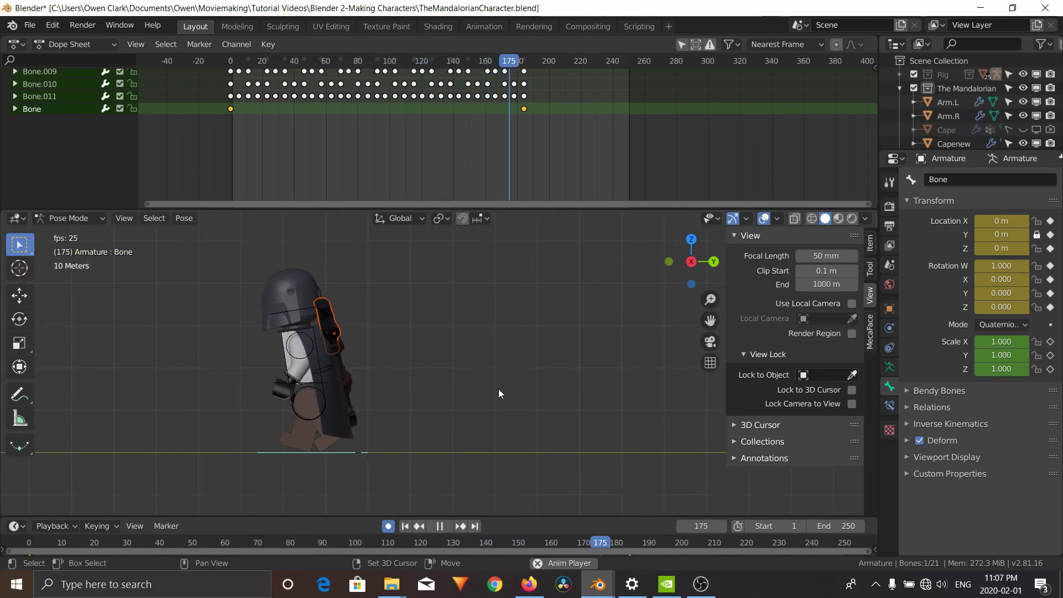
left_click(231, 61)
scroll(403, 311, "down", 5)
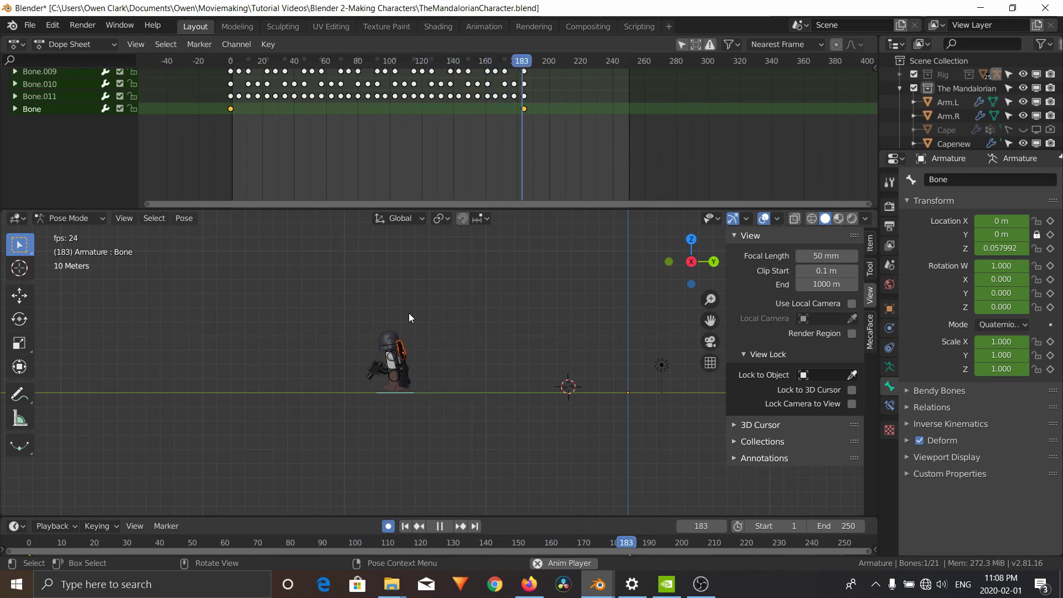
key("space")
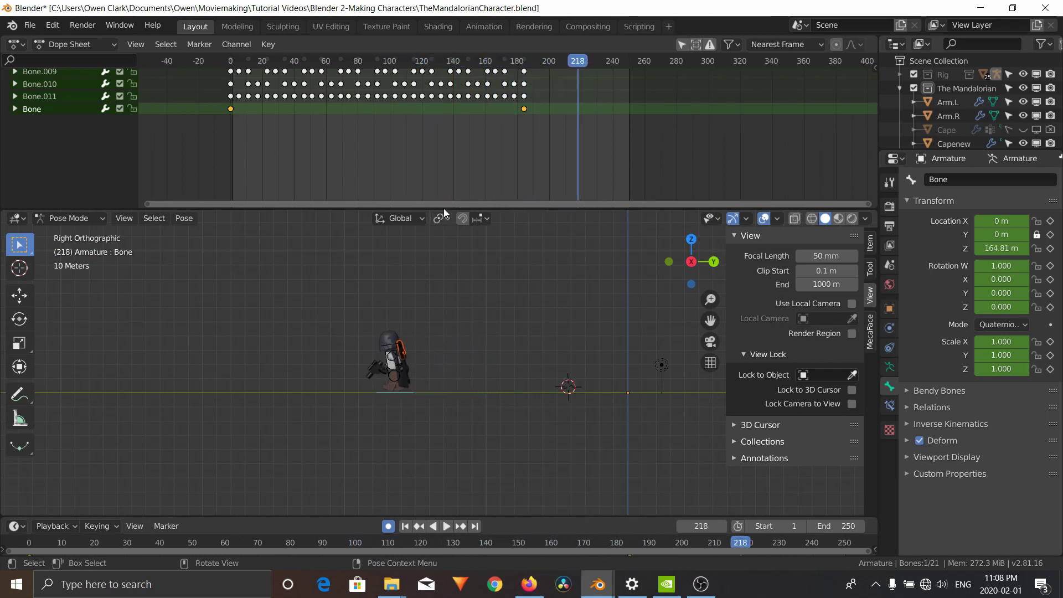
Step: Set the interpolation of the root bone's keyframes at frames 0 and 184 to Linear
left_click(523, 61)
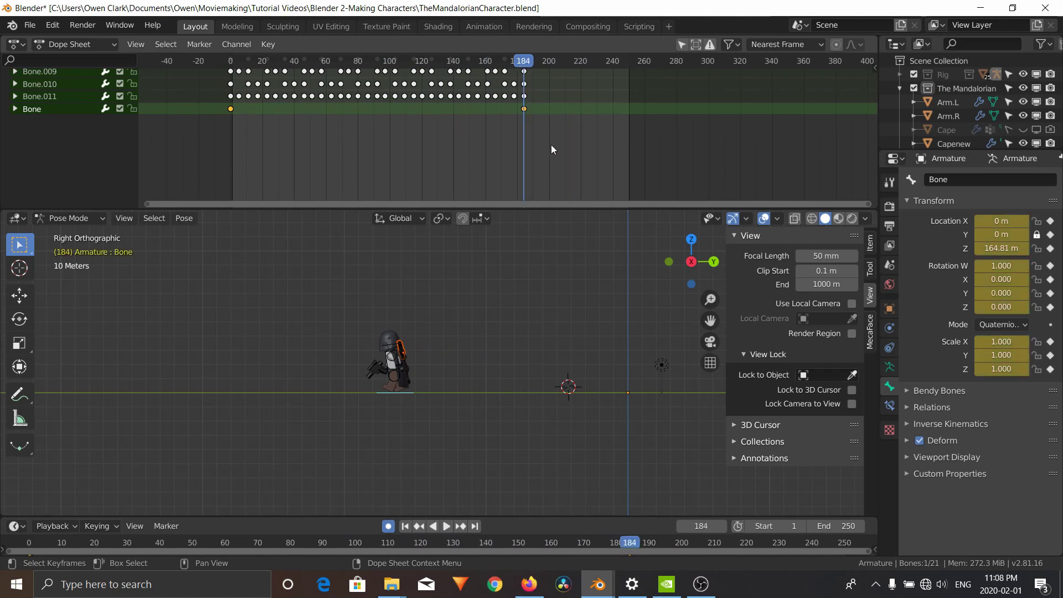
key("t")
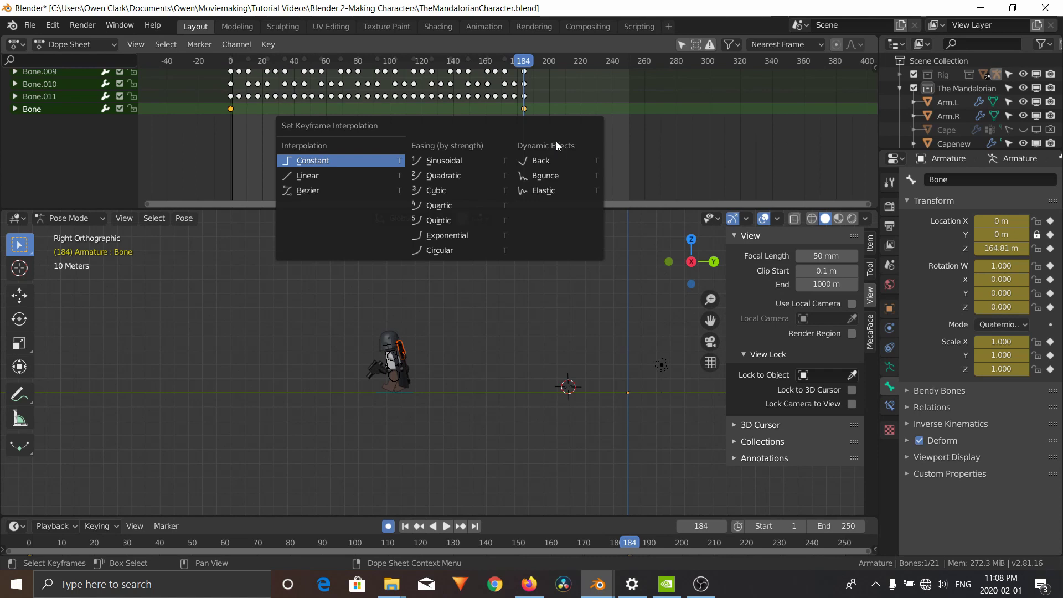
key("t")
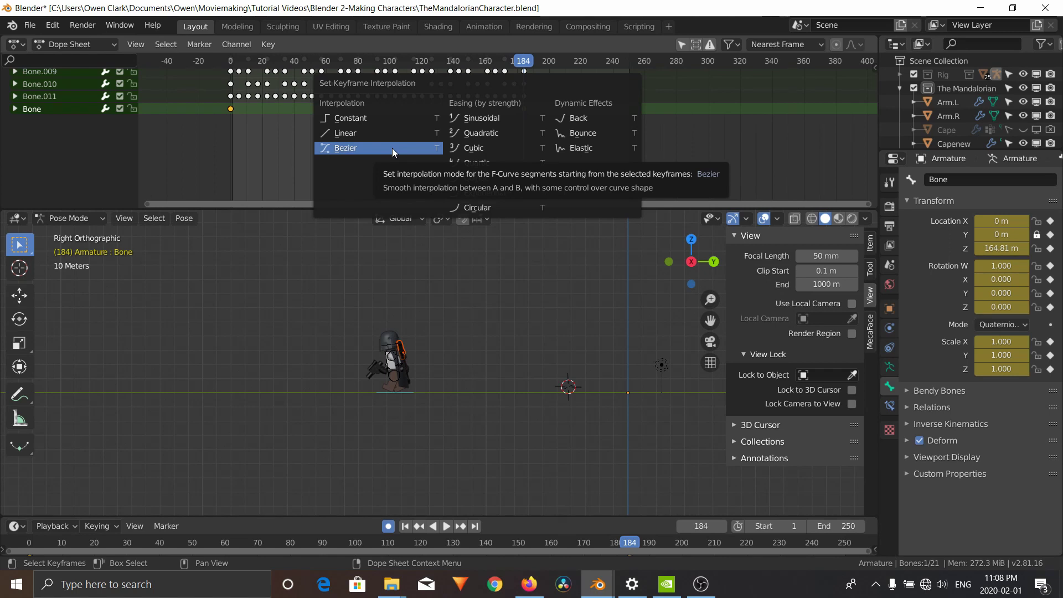
left_click(367, 132)
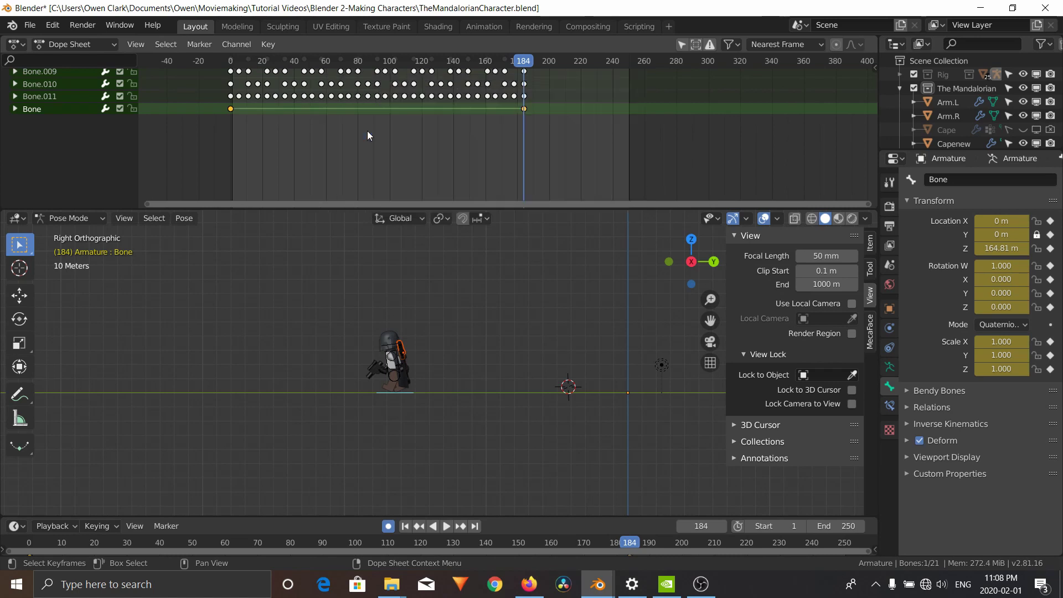
Step: Play the walk from frame 0 to check the linear forward motion, stopping at frame 106
left_click_drag(247, 61, 230, 59)
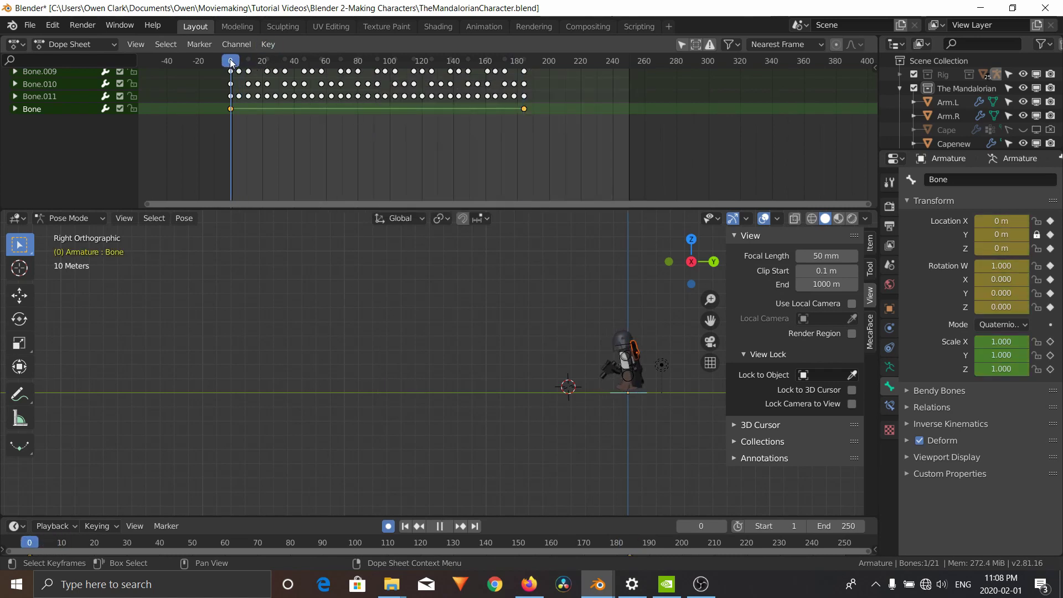
scroll(502, 401, "up", 2)
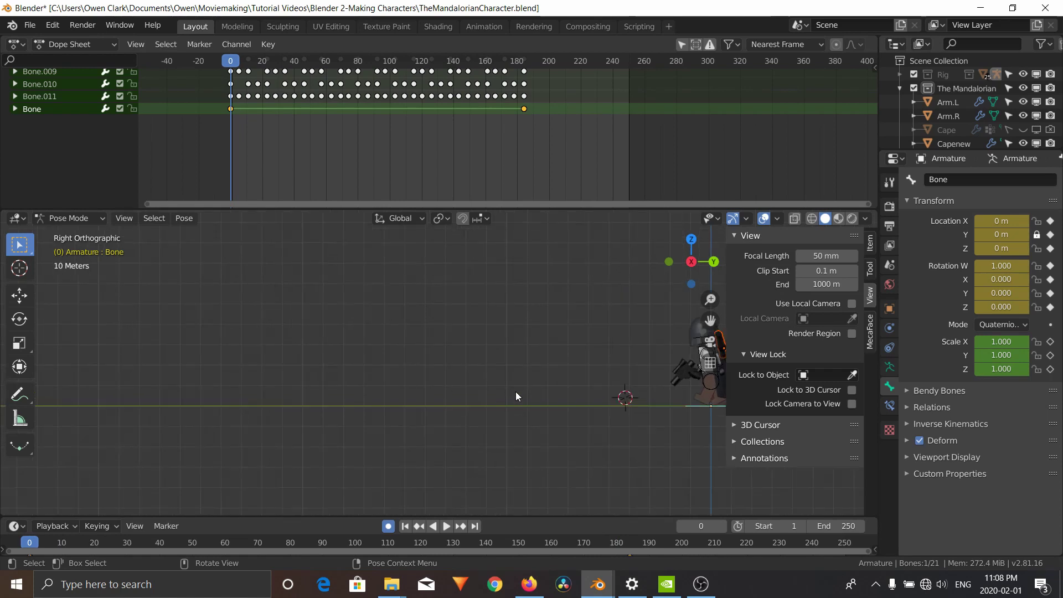
middle_click_drag(519, 394, 343, 413, "shift")
key("space")
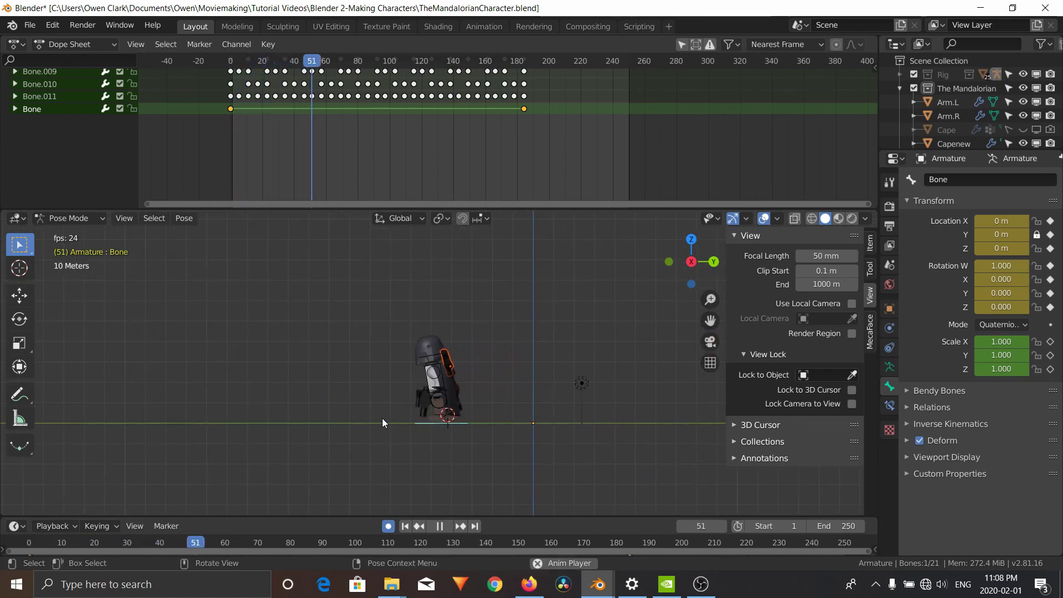
scroll(382, 417, "up", 4)
middle_click_drag(413, 424, 594, 370, "shift")
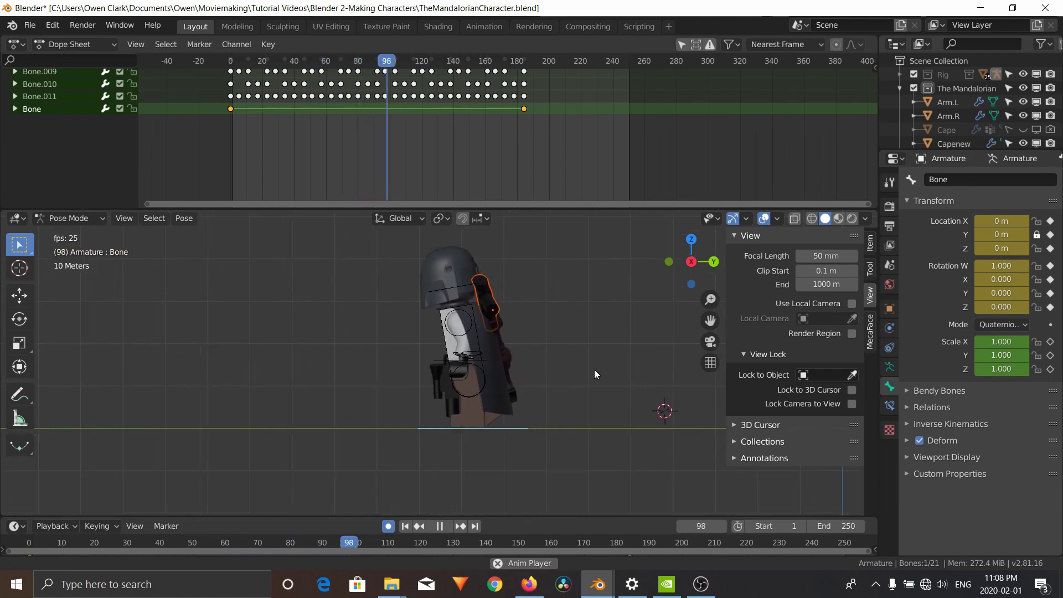
key("space")
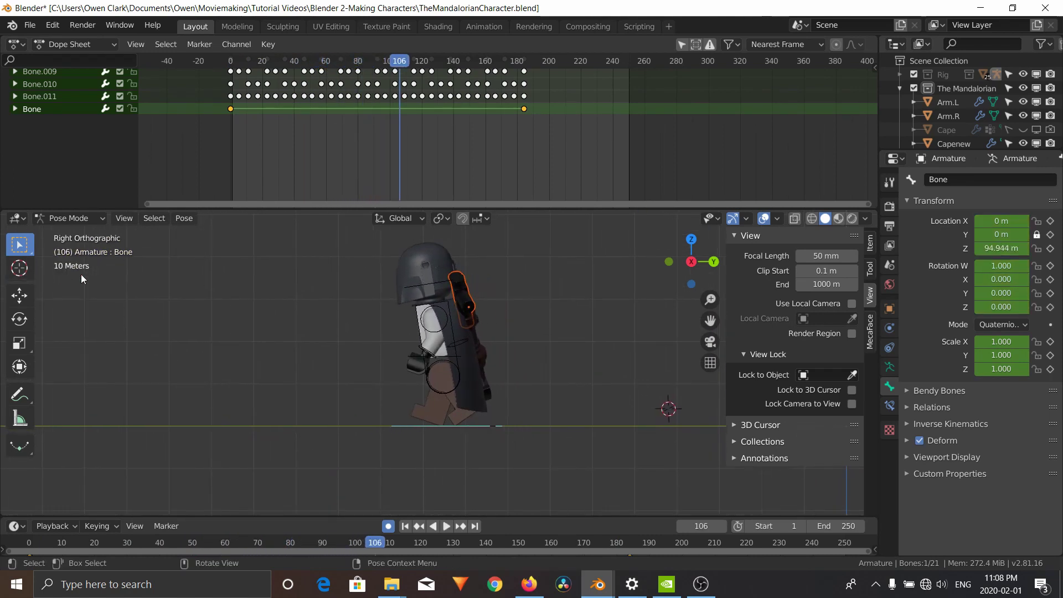
Step: Place the 3D cursor on the ground line beneath the character's feet as a reference for foot sliding
left_click(20, 268)
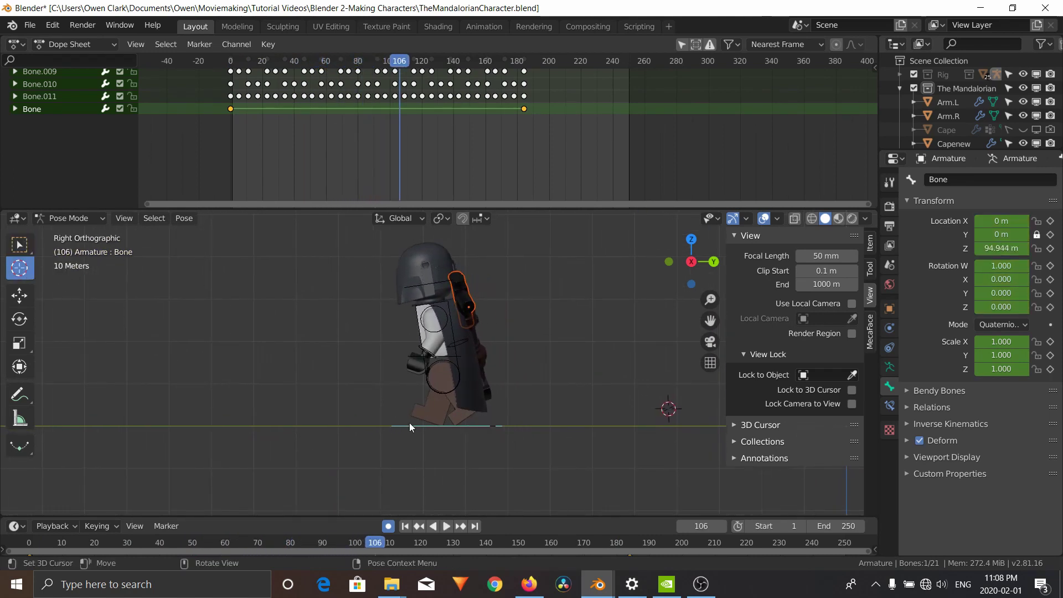
left_click(442, 425)
scroll(443, 427, "up", 4)
middle_click_drag(500, 444, 500, 344, "shift")
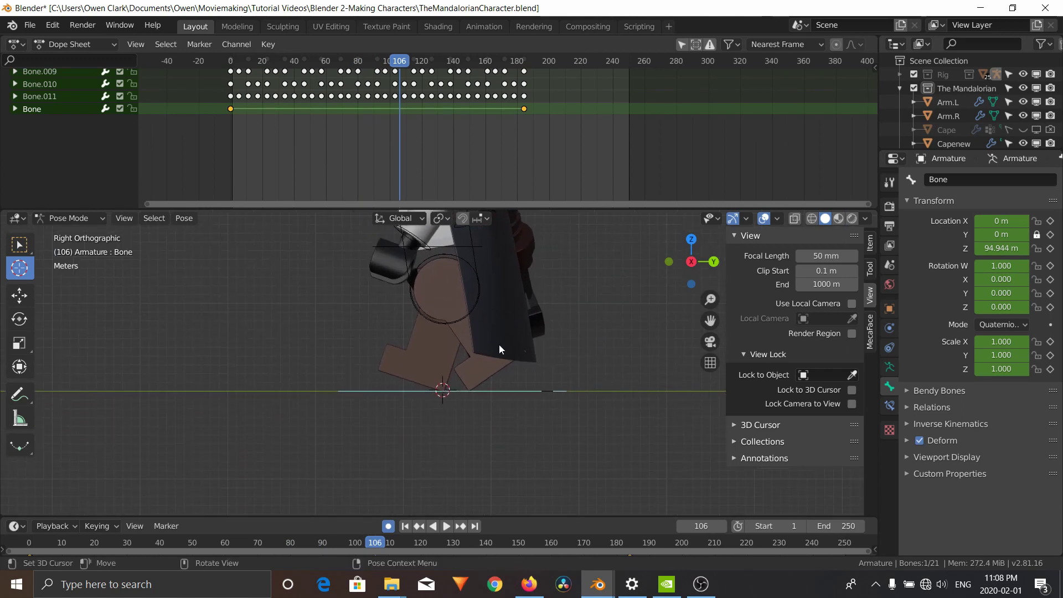
Step: Step forward through the walk frame by frame up to frame 24, comparing the planted foot with the 3D cursor marker
key("Right")
key("Right")
key("Right")
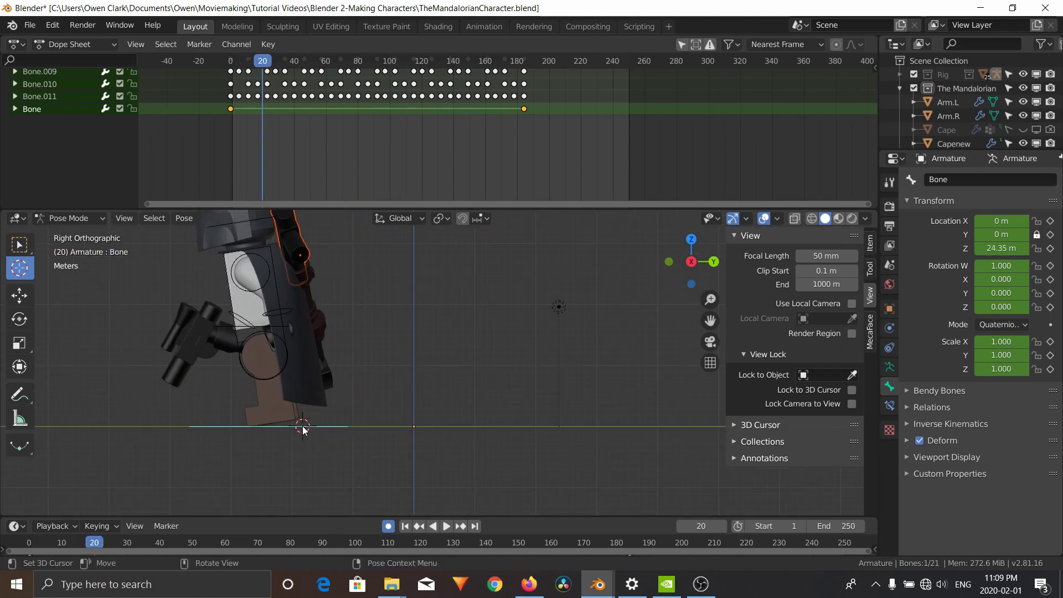
key("Right")
key("Right")
key("Right")
key("Right")
key("Right")
key("Right")
key("Right")
key("Right")
key("Right")
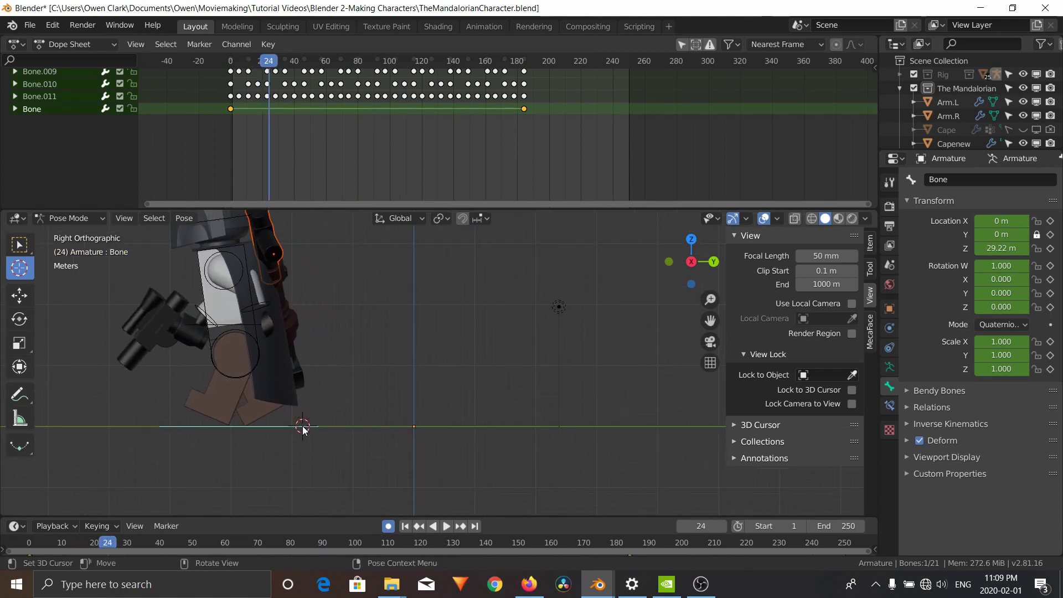
Step: Review the walking character from the side around frames 24 to 28, then return to frame 0
key("Left")
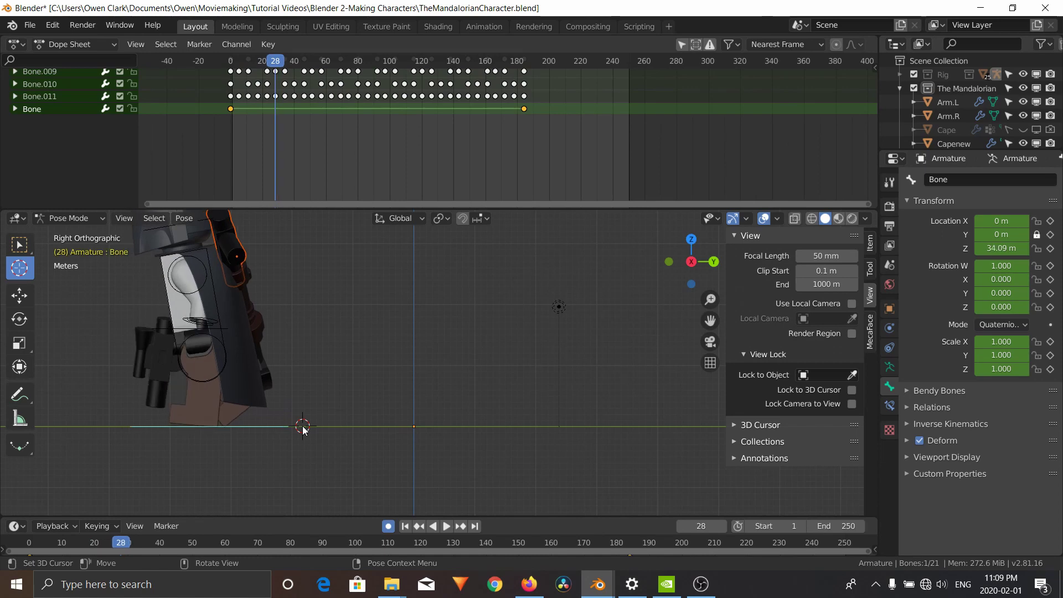
scroll(312, 154, "down", 3)
scroll(327, 357, "down", 5)
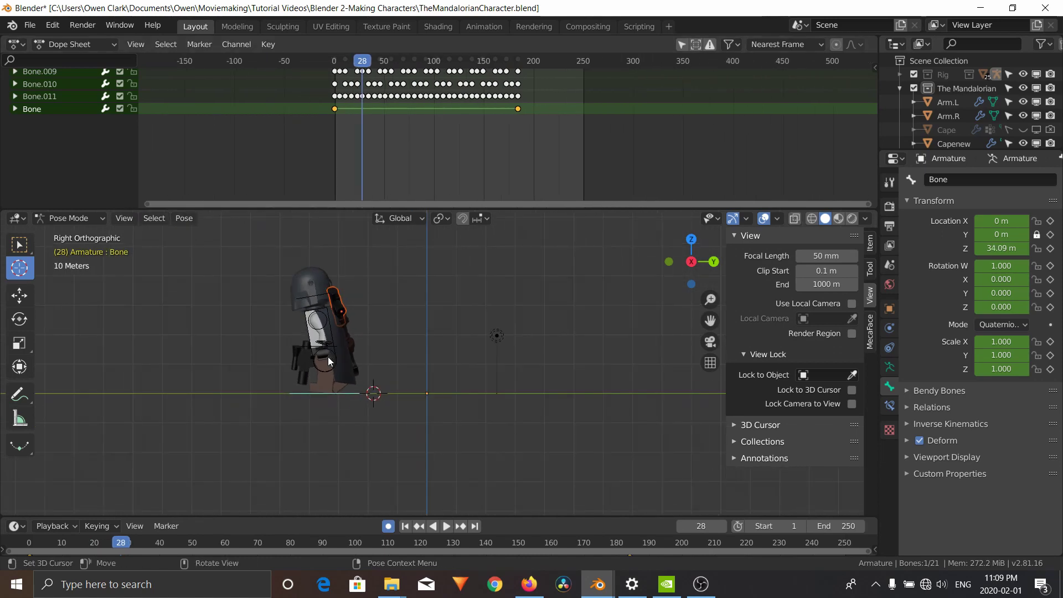
middle_click_drag(261, 377, 418, 401, "shift")
scroll(418, 401, "up", 4)
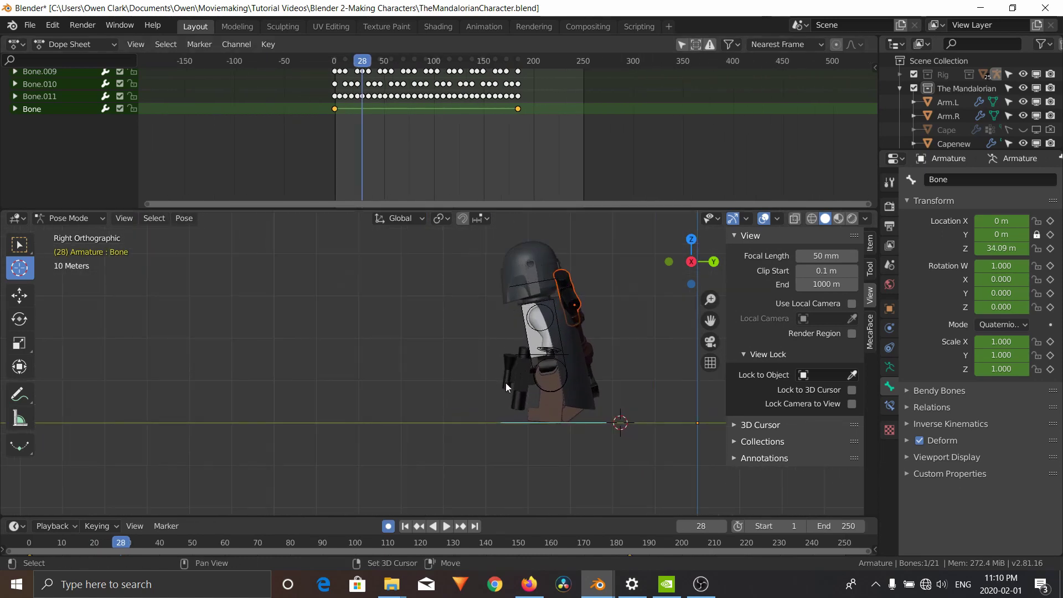
middle_click_drag(496, 424, 479, 441, "shift")
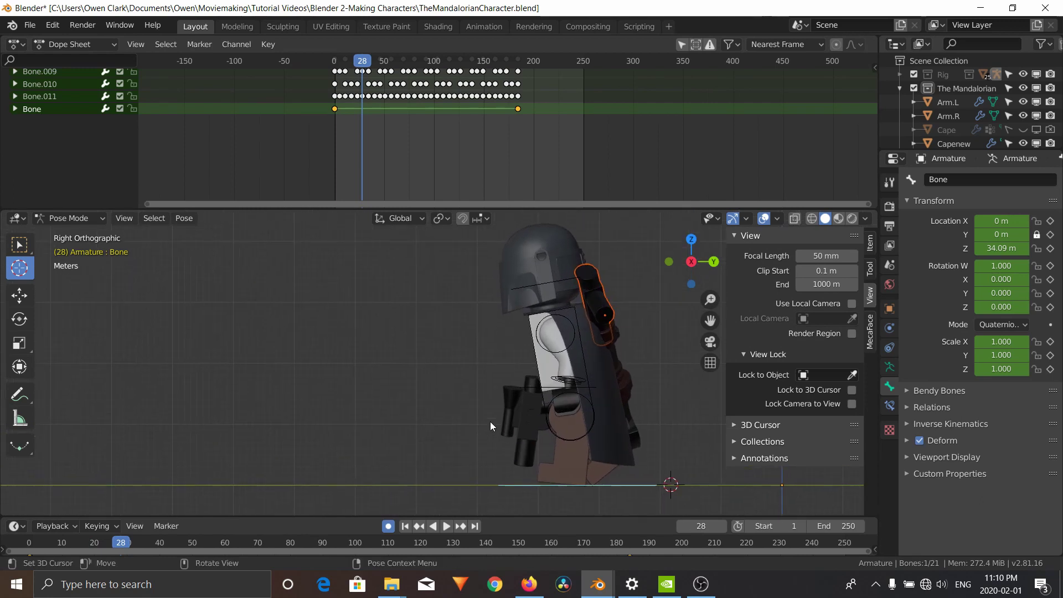
left_click_drag(360, 60, 333, 67)
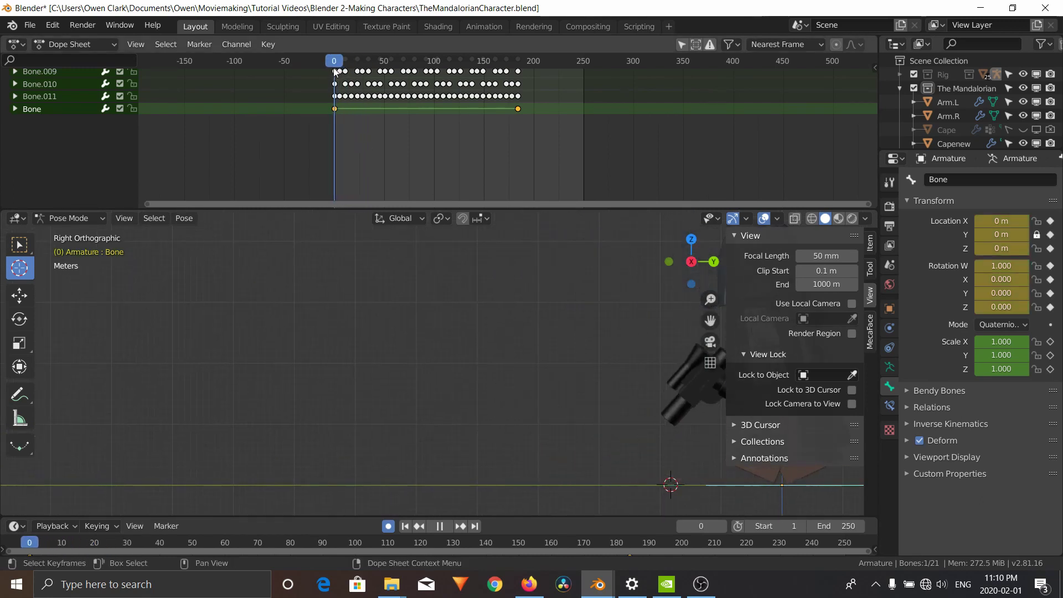
middle_click_drag(486, 311, 184, 328, "shift")
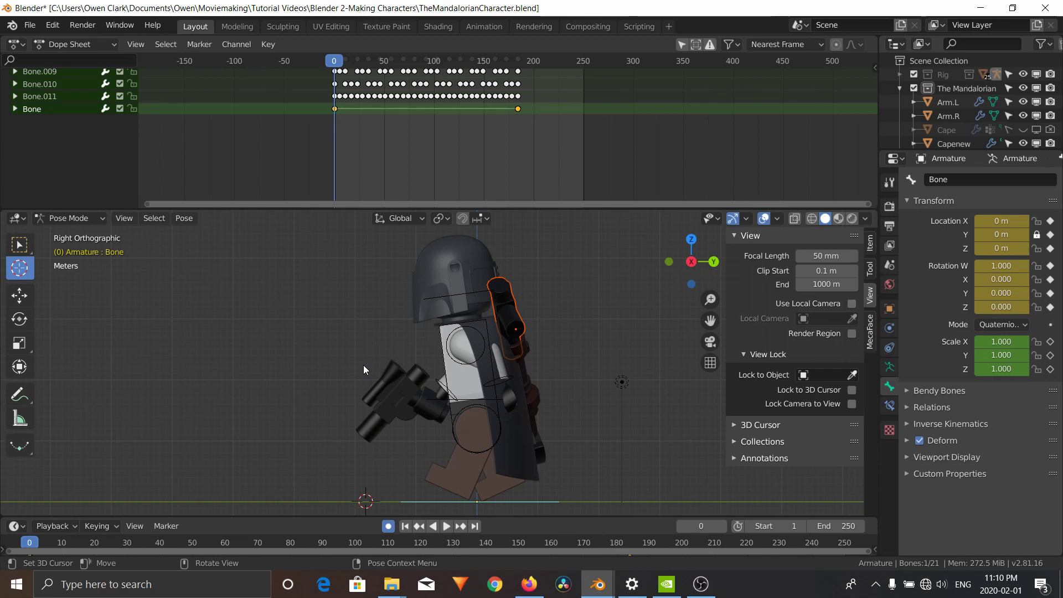
Step: Inspect the character's two foot control bones by selecting each one in turn at frame 0
middle_click_drag(368, 369, 483, 376)
left_click(453, 436)
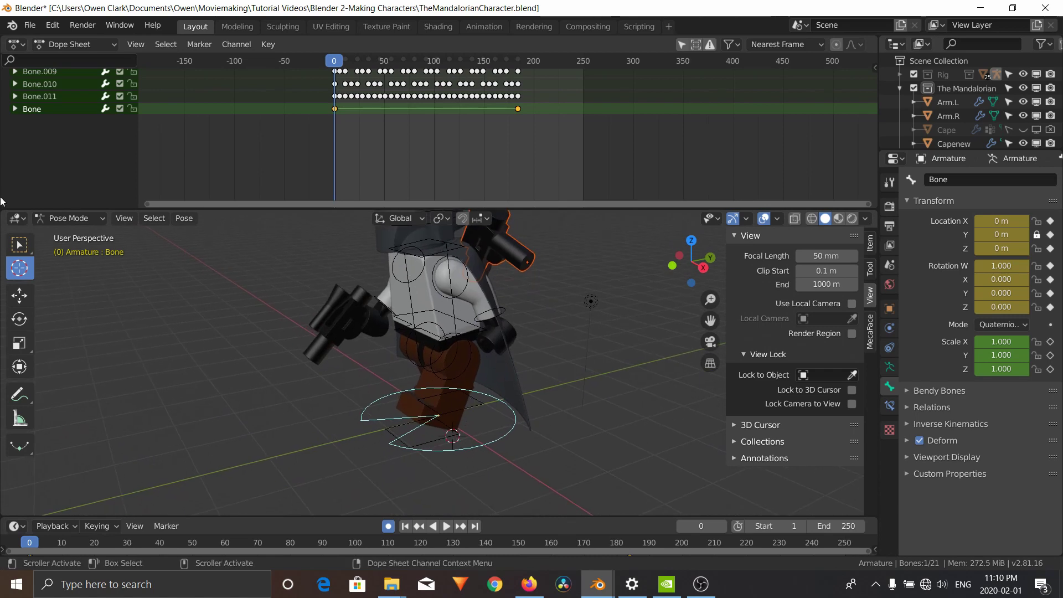
key("w")
left_click(465, 404)
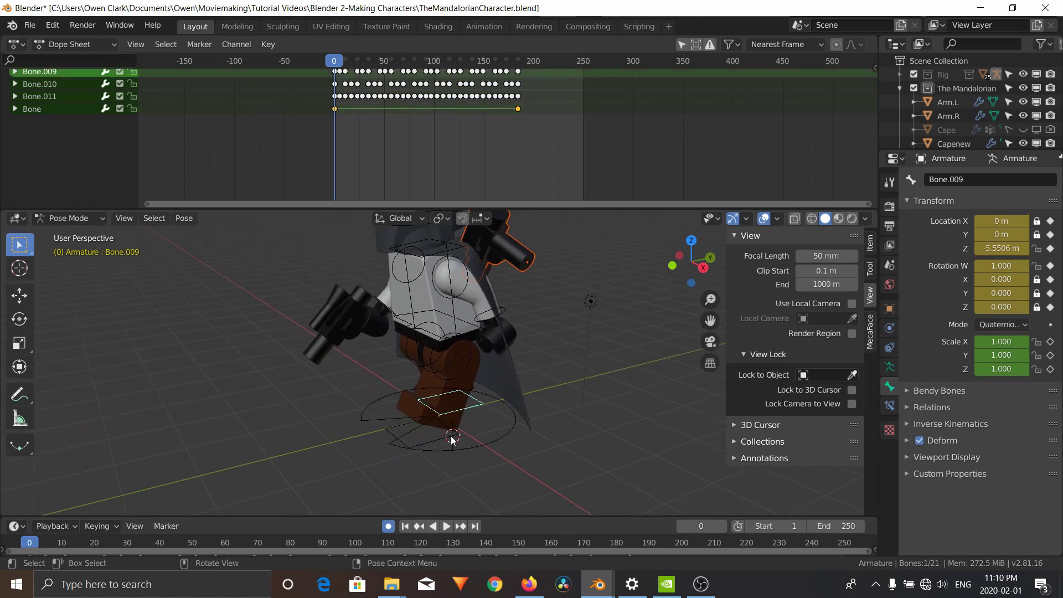
left_click(449, 436)
middle_click_drag(541, 396, 463, 371, "shift")
middle_click_drag(412, 380, 383, 373)
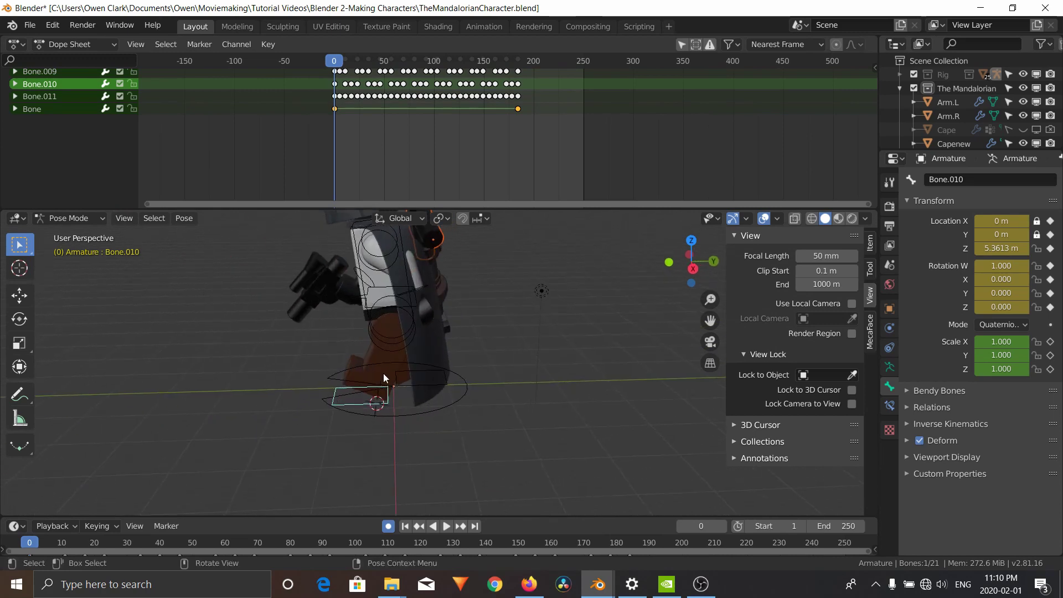
scroll(346, 331, "up", 4)
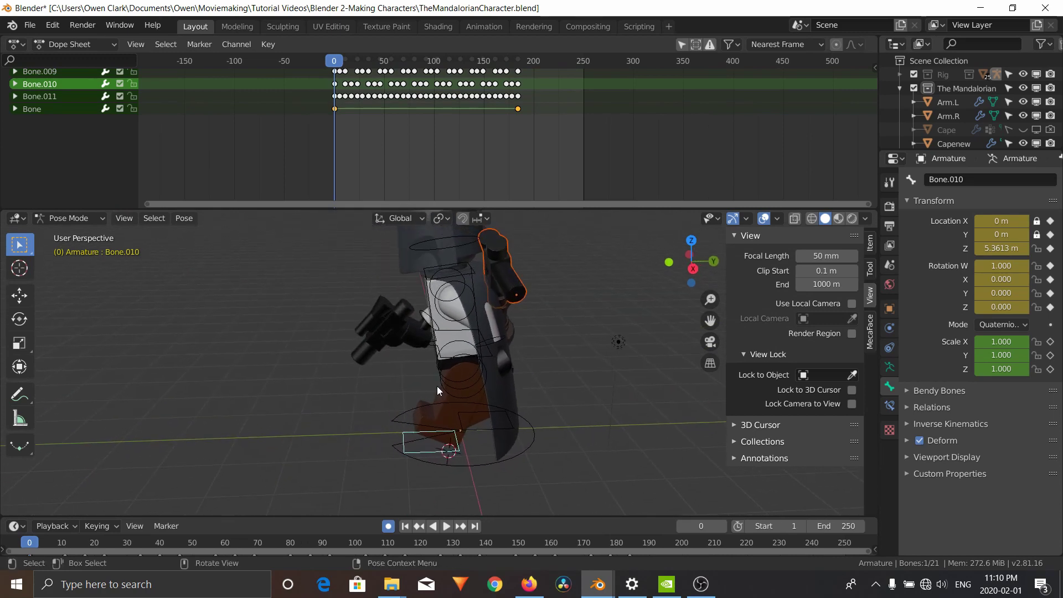
Step: Try moving the hip control bone (Bone.011) forward at frame 0 to see how the legs follow
left_click(432, 322)
left_click(436, 315)
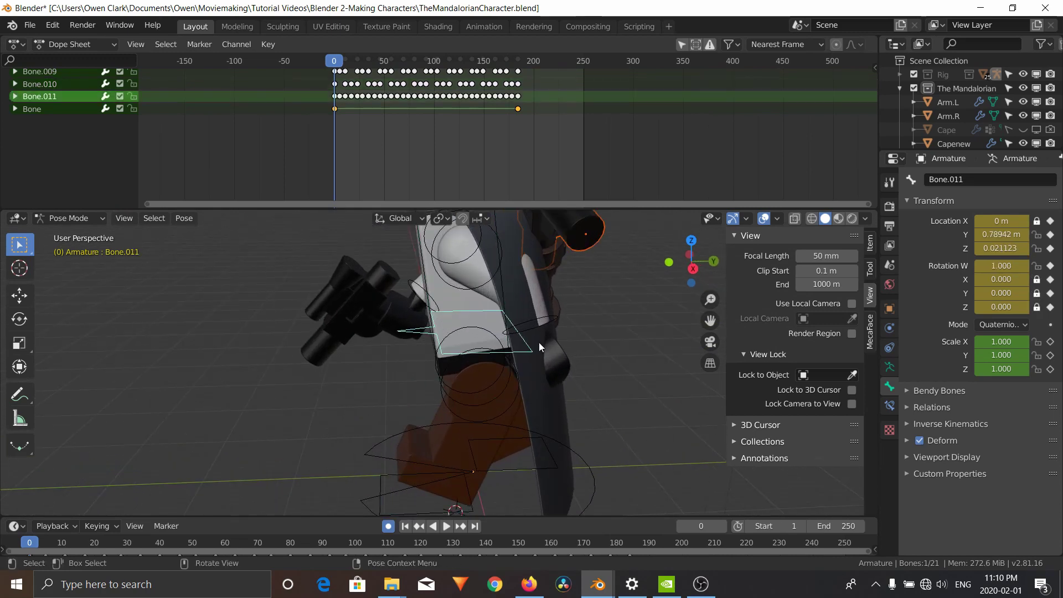
key("g")
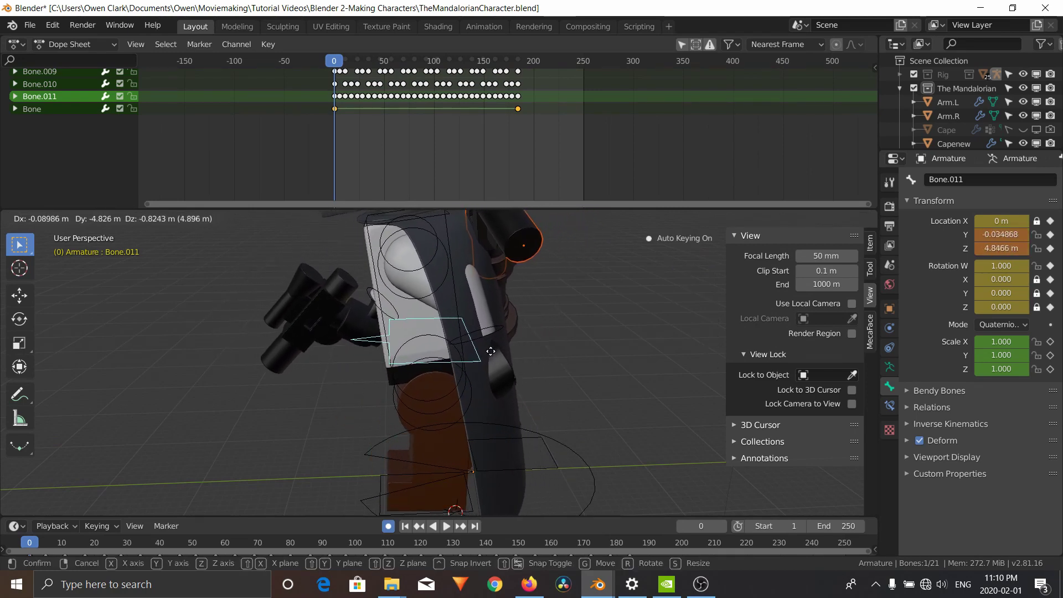
left_click(536, 364)
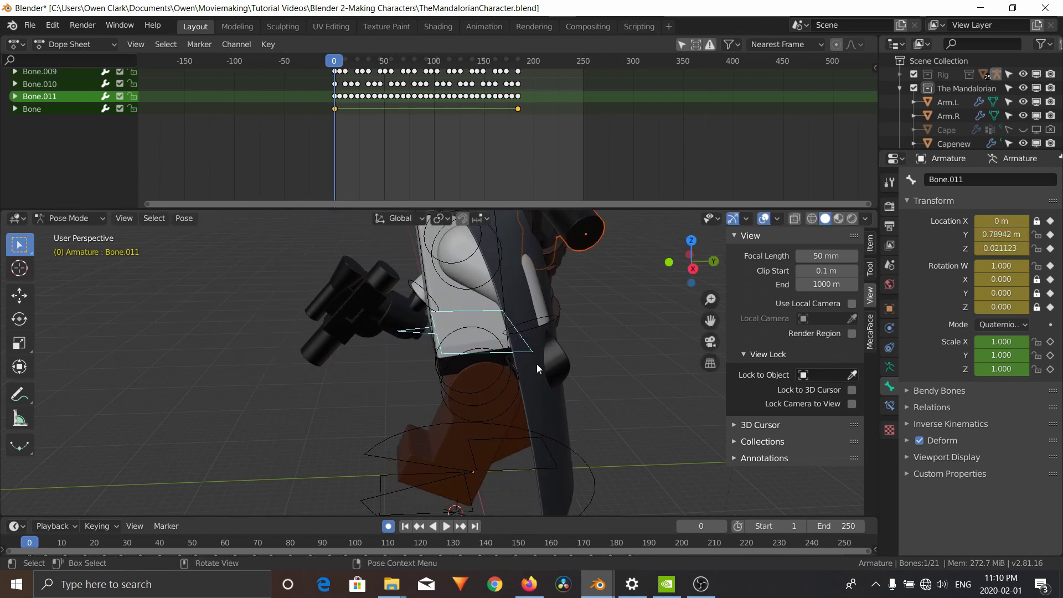
middle_click_drag(536, 363, 580, 336)
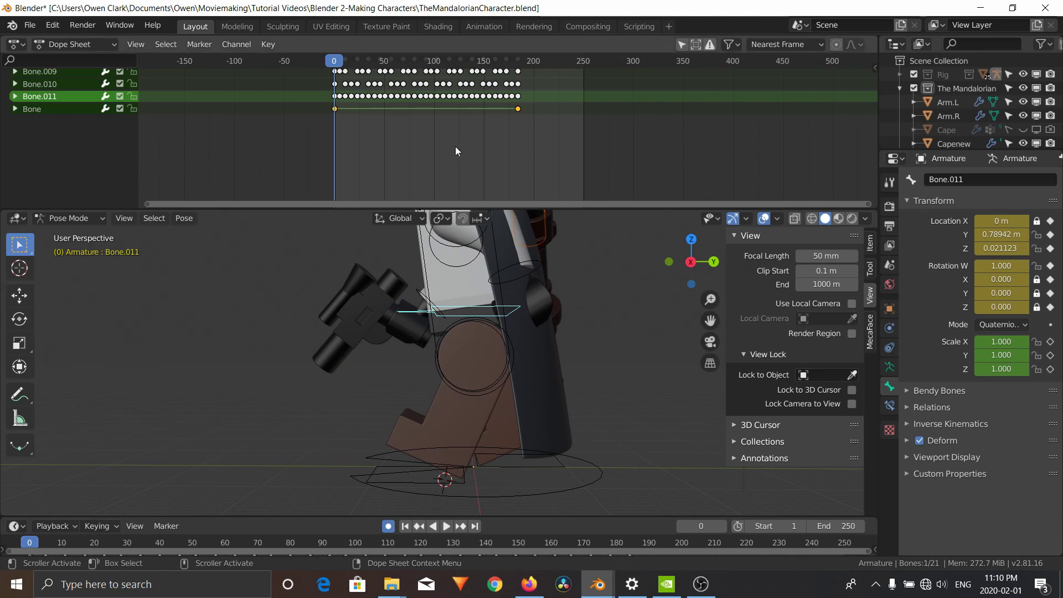
Step: Delete all existing keyframes of the armature in the Dope Sheet
key("a")
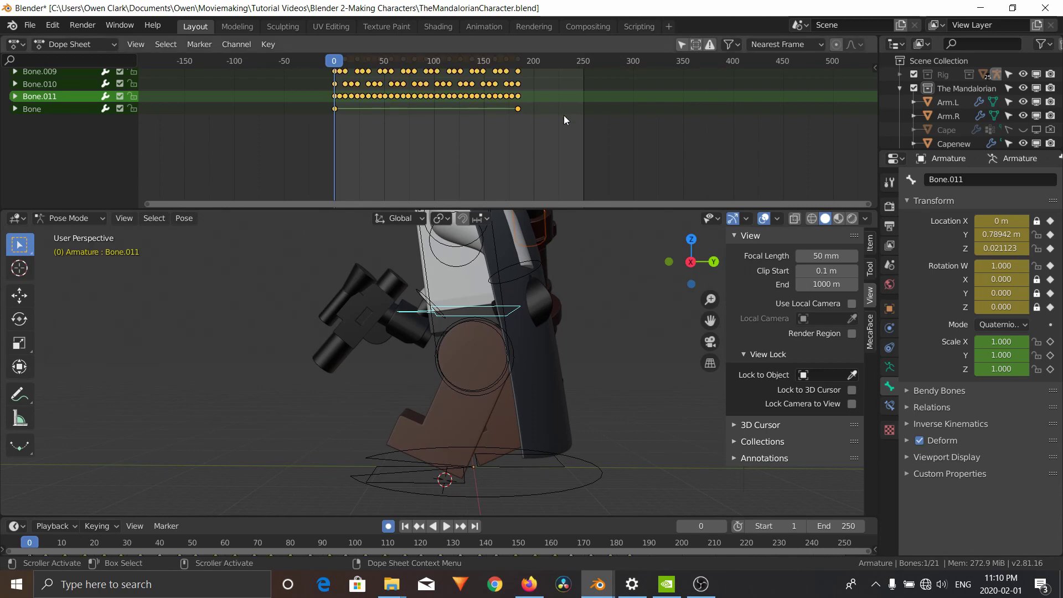
key("x")
left_click(562, 118)
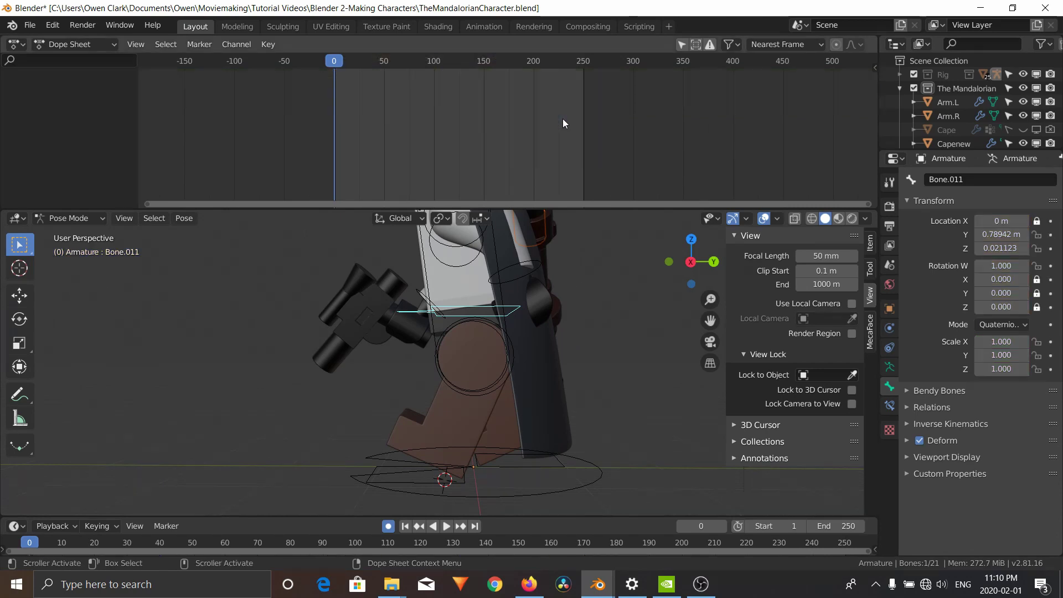
Step: Reset the location and rotation of all the armature's bones and keyframe them at frame 0
key("a")
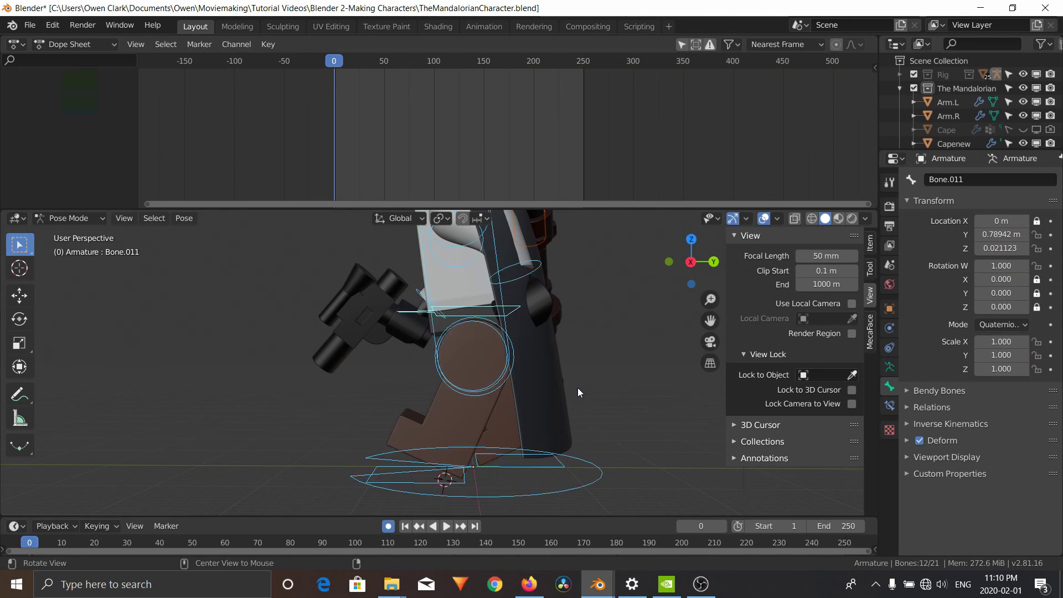
key("alt+g")
key("i")
scroll(565, 359, "down", 5)
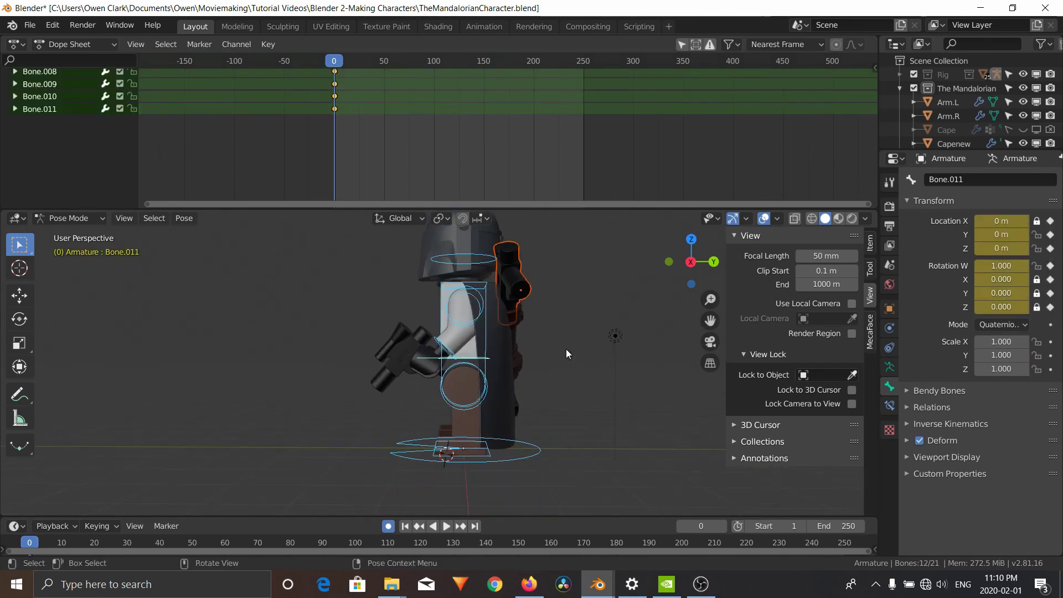
Step: Move the Bone.010 foot control about 5.2 m forward and the Bone.009 foot control backward into a stride at frame 0
left_click(494, 471)
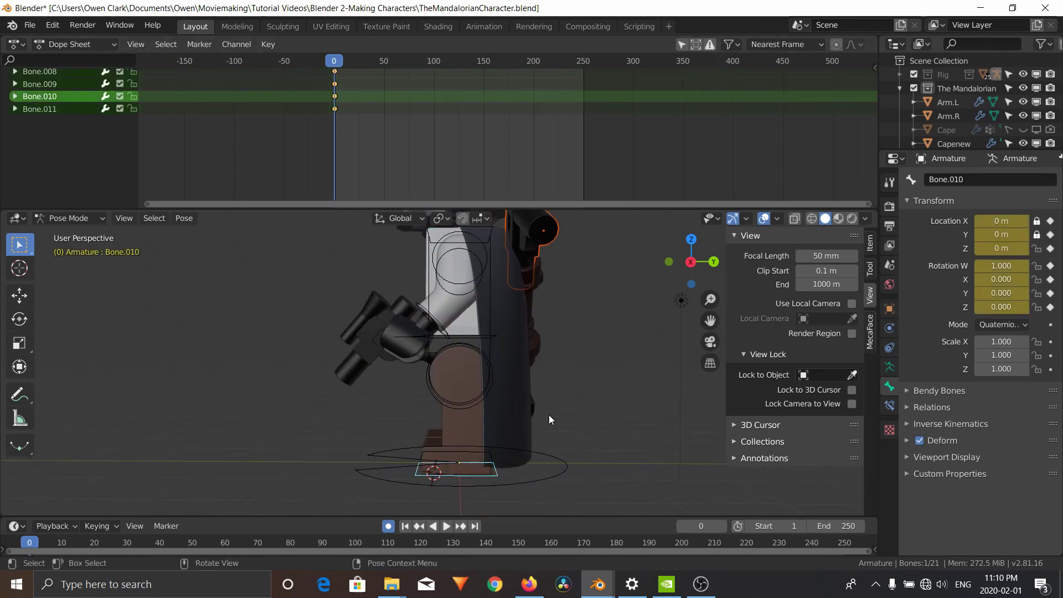
key("g")
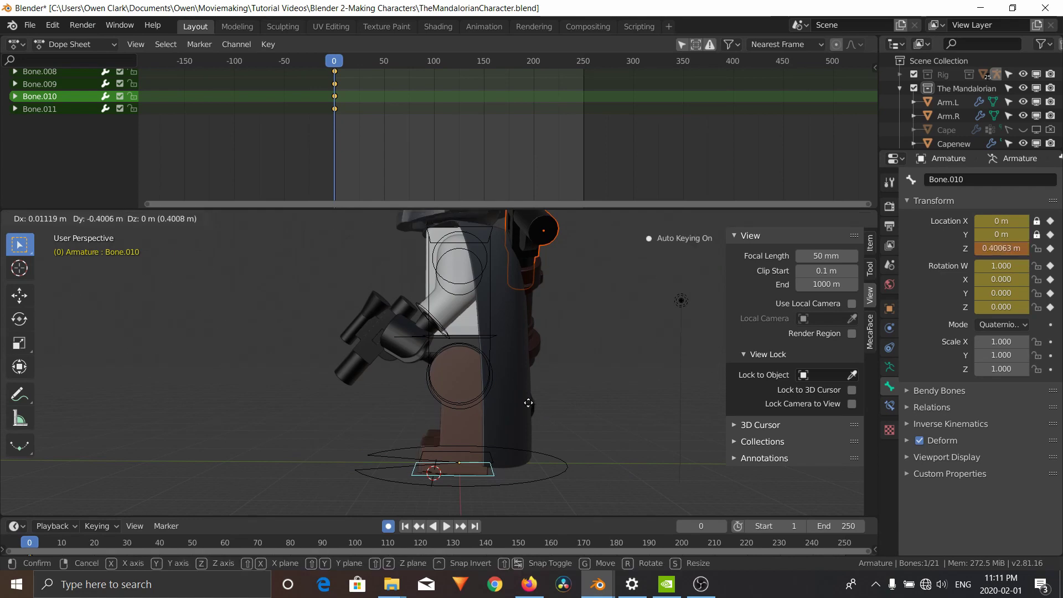
left_click(490, 420)
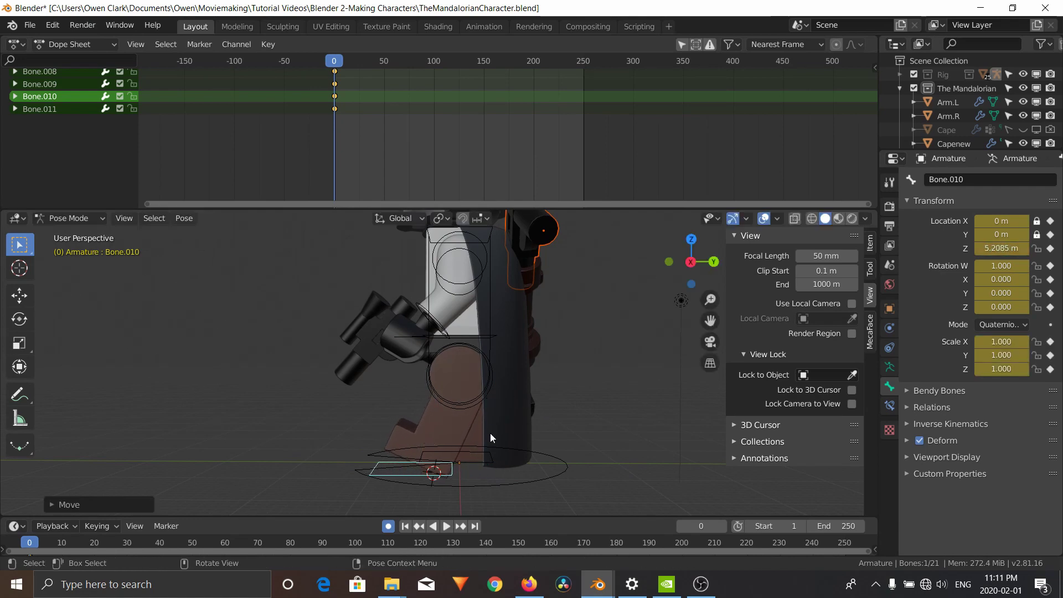
left_click(489, 463)
key("g")
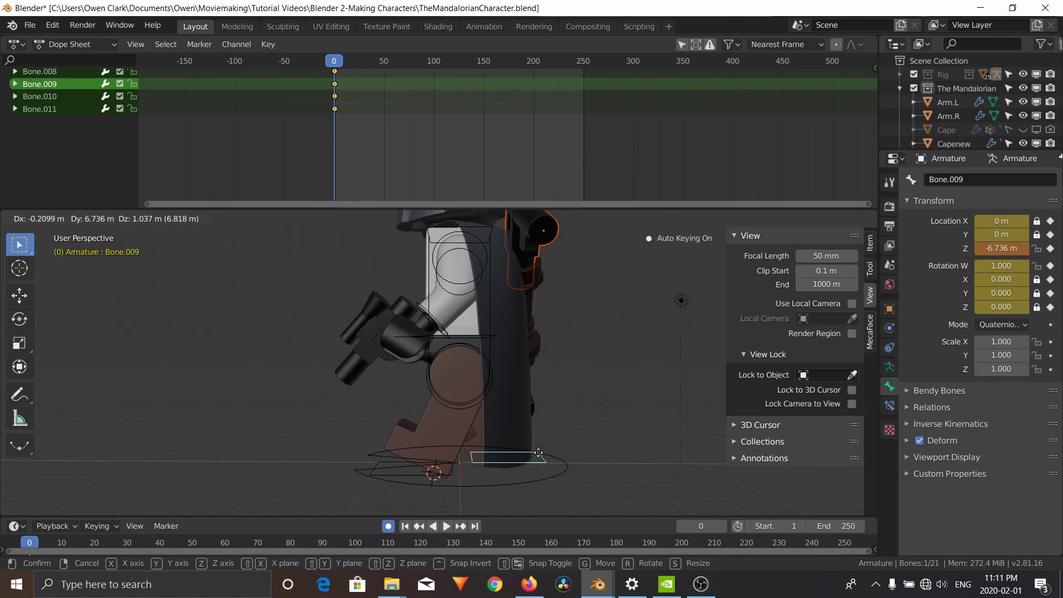
left_click(533, 453)
Step: Lean the torso bone forward and swing the arm bone at frame 0, then select all bones
left_click(501, 241)
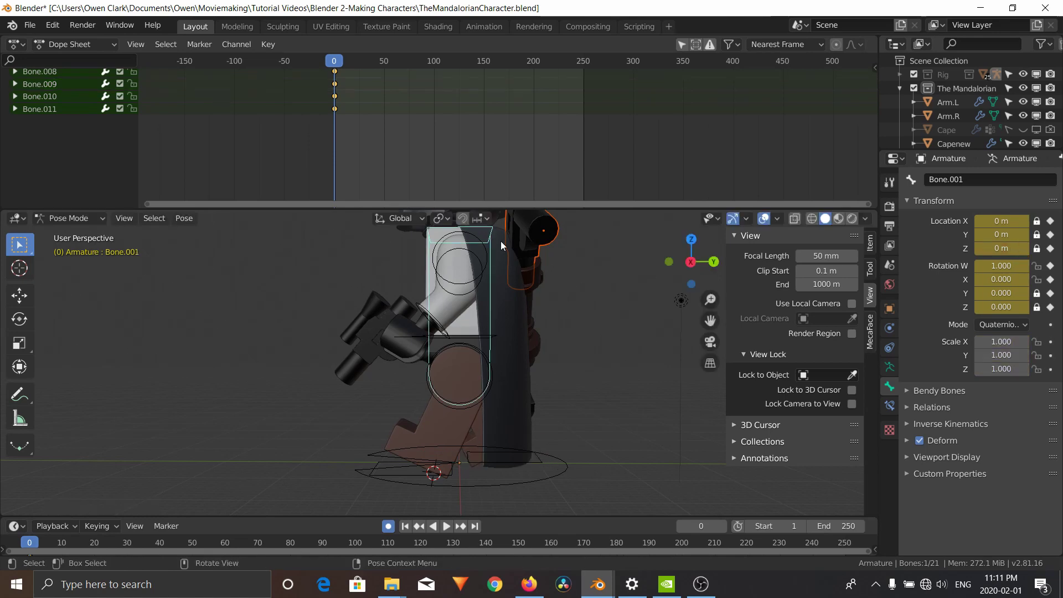
key("r")
left_click(576, 472)
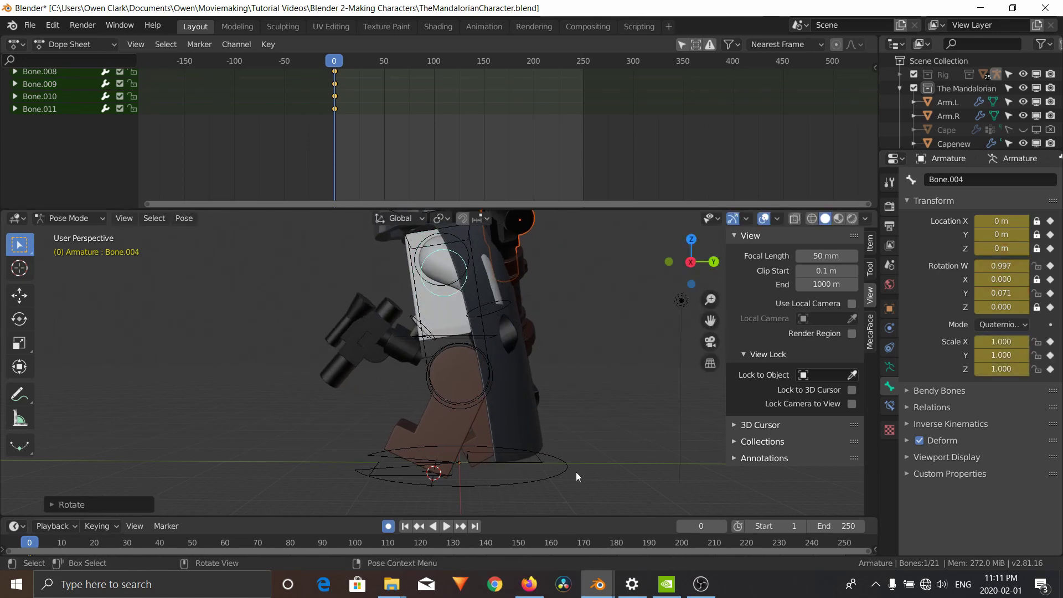
scroll(574, 459, "down", 2)
key("a")
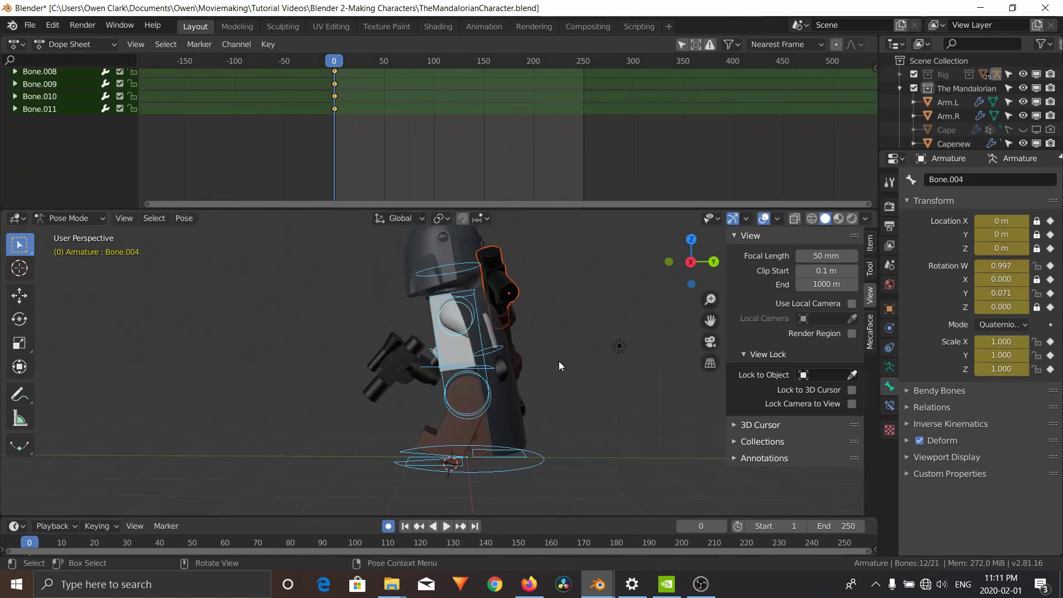
middle_click_drag(557, 367, 529, 341, "shift")
scroll(529, 341, "up", 3)
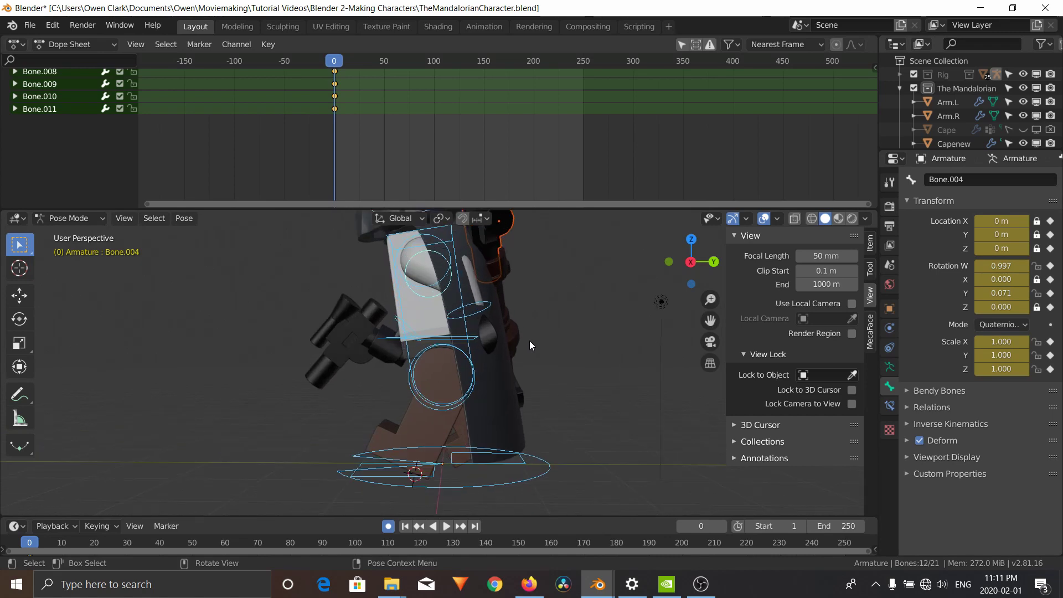
Step: Move the hip control bone (Bone.011) about 4.7 m forward at frame 3
left_click(450, 322)
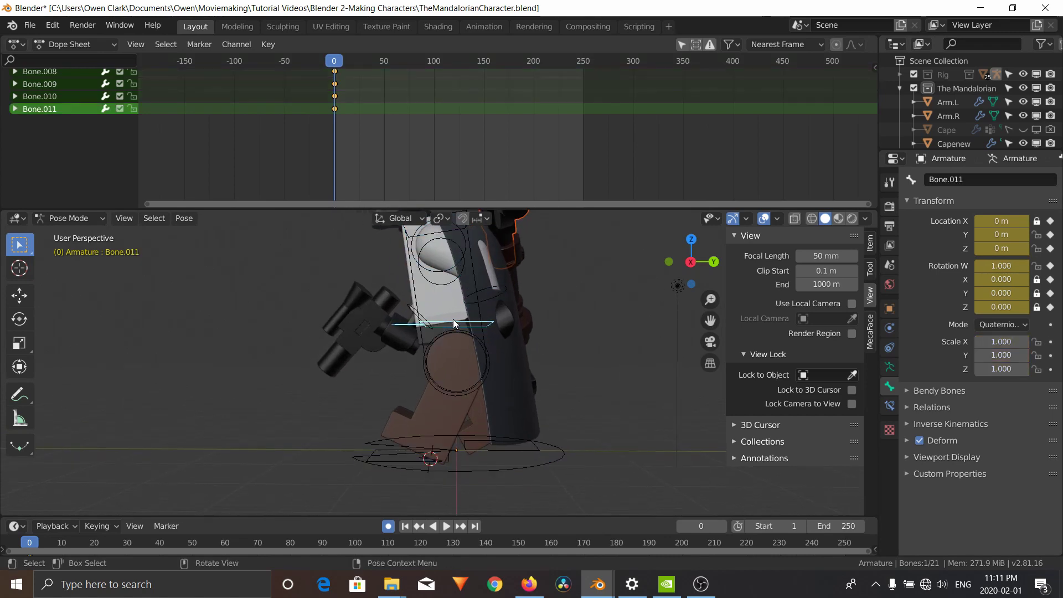
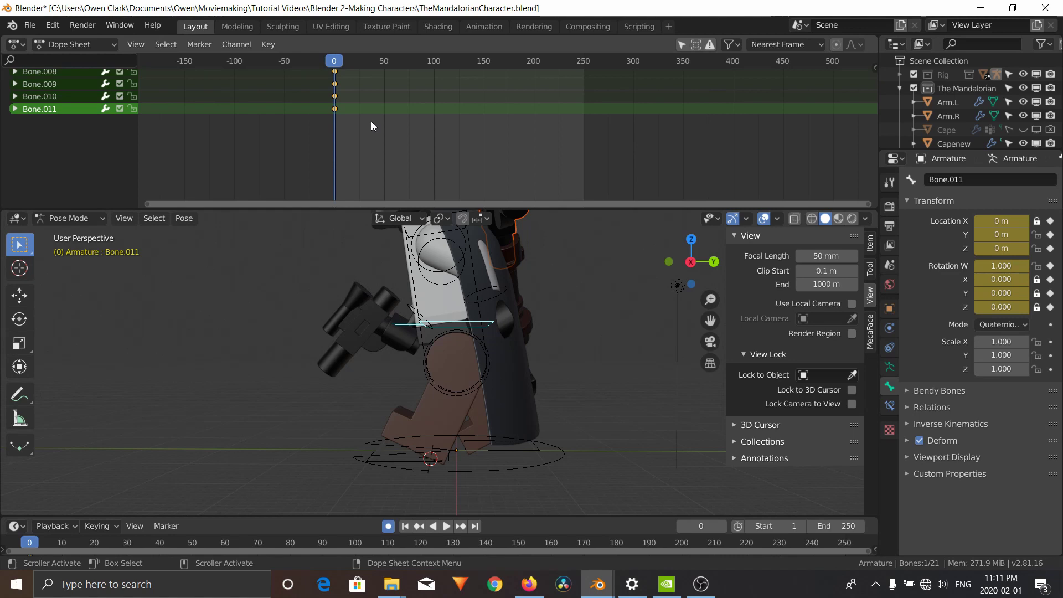
key("Right")
key("Right")
key("Right")
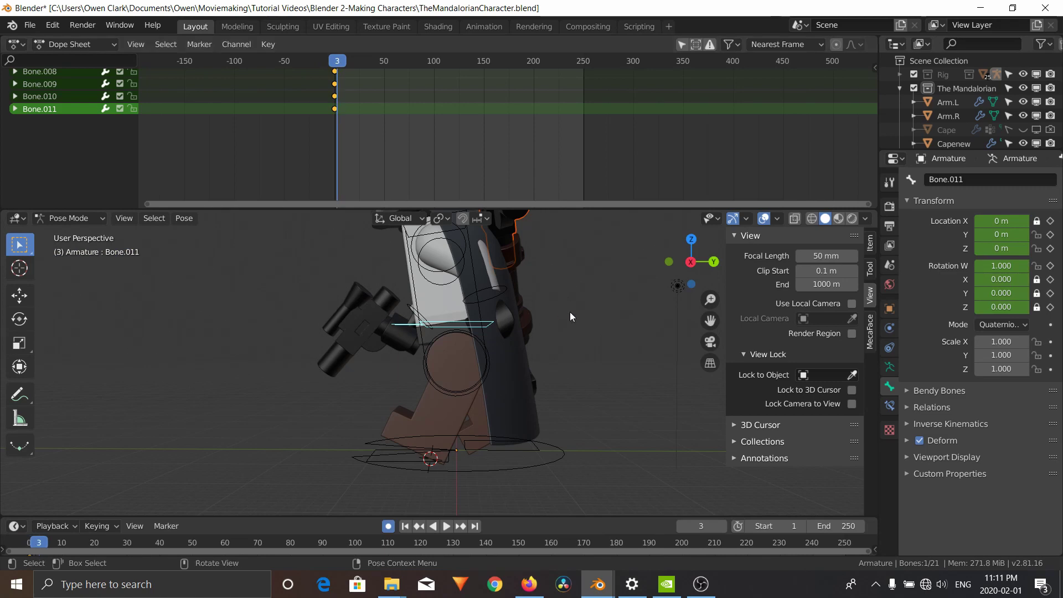
key("g")
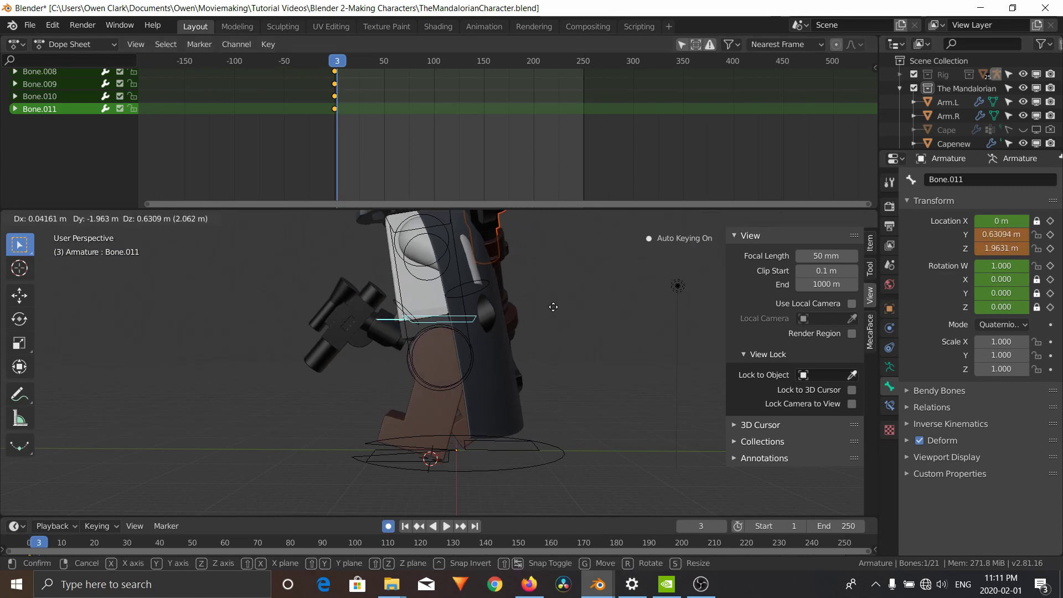
left_click(527, 315)
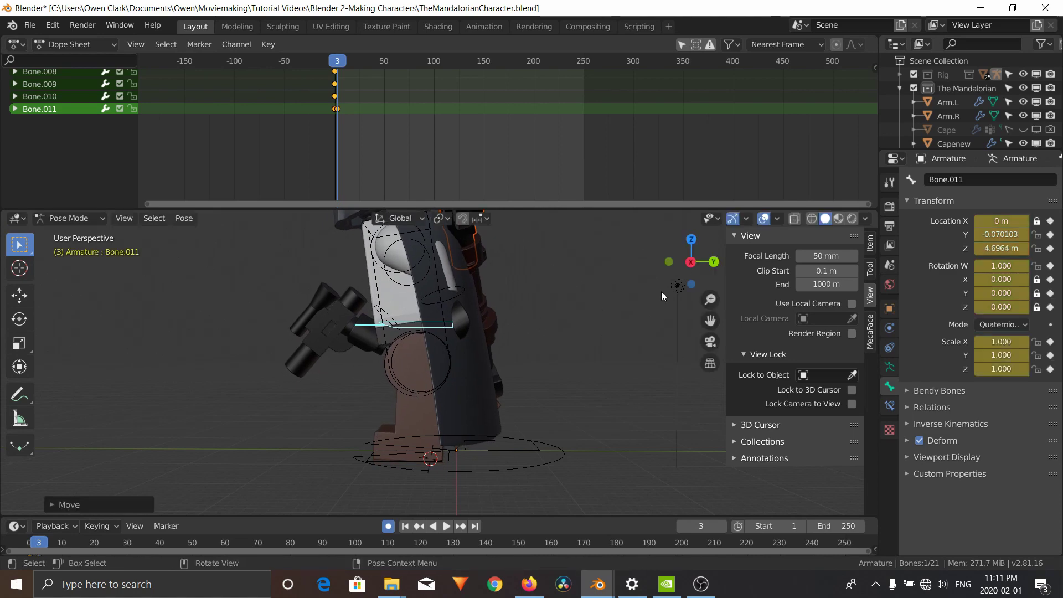
Step: Fine-tune the hip control bone at frame 3 to about 5.05 m in Z and -0.026 m in Y
left_click(687, 262)
scroll(549, 380, "up", 4)
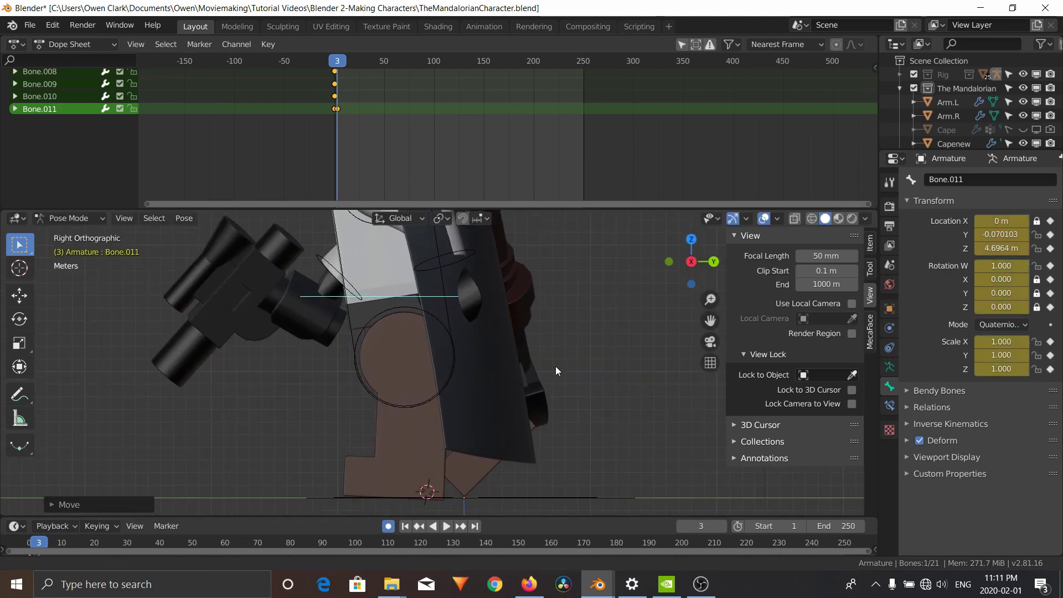
key("g")
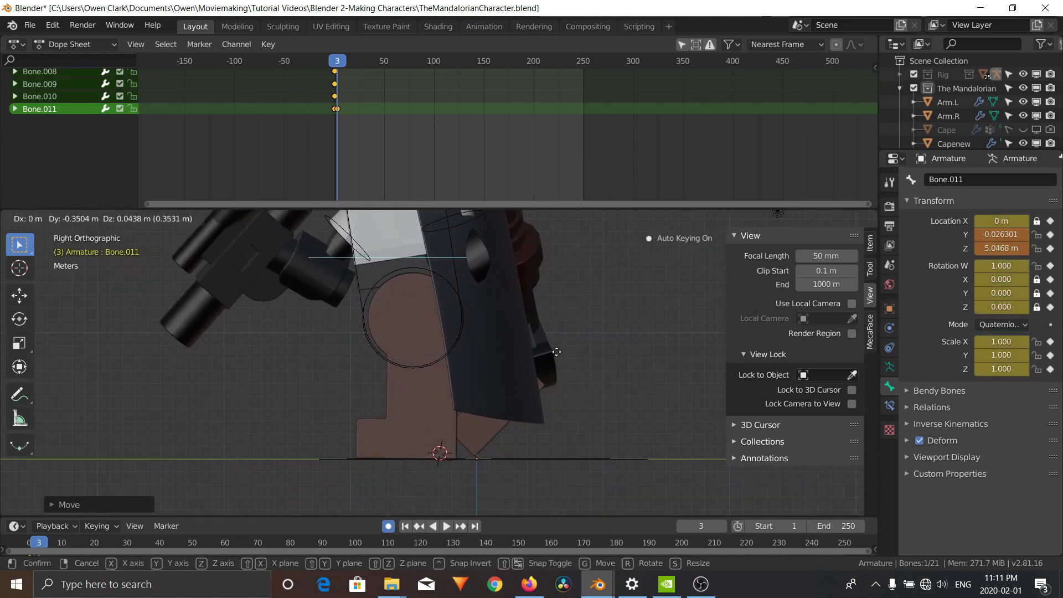
left_click(556, 351)
Step: Step back through the frames to frame 0 to check the hip's motion between the two poses
key("ctrl+z")
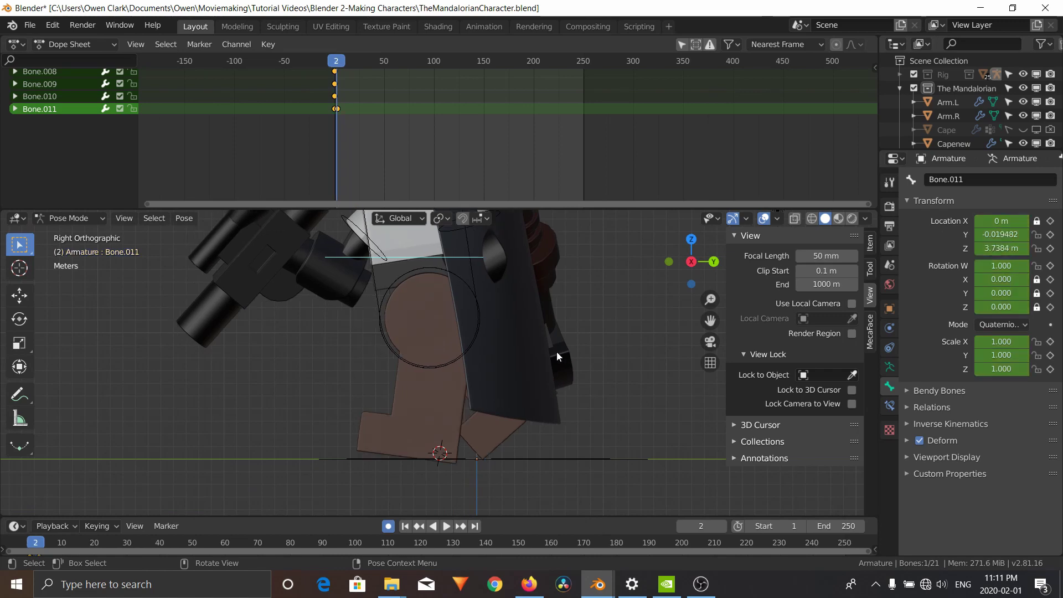
key("ctrl+z")
key("ctrl+shift+z")
key("ctrl+shift+z")
key("Down")
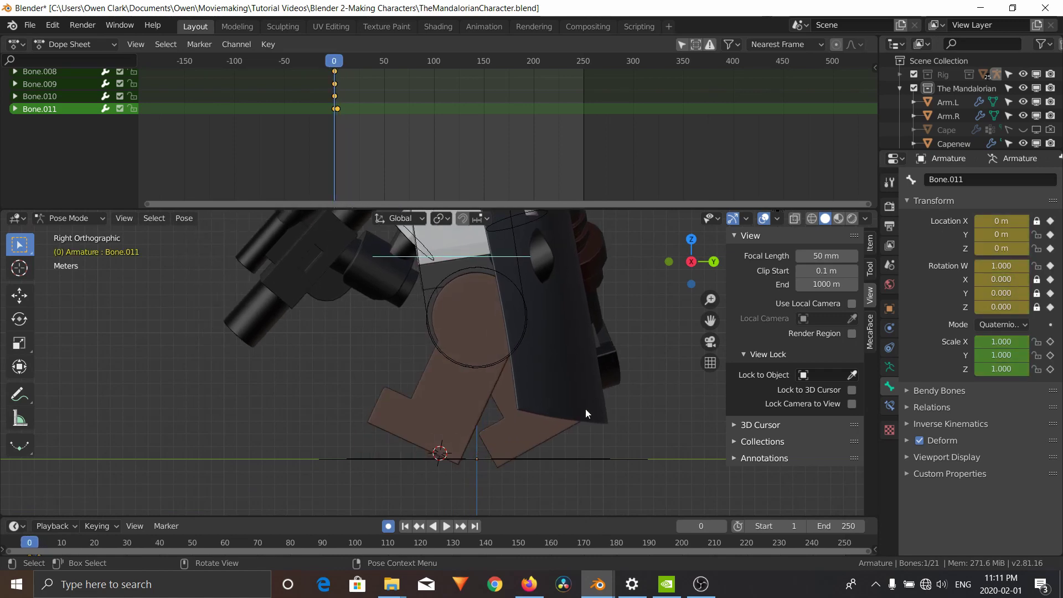
Step: Raise the hip control bone (Bone.011) at frame 0 to about 0.57 m in Y and 0.044 m in Z, and play it back
key("g")
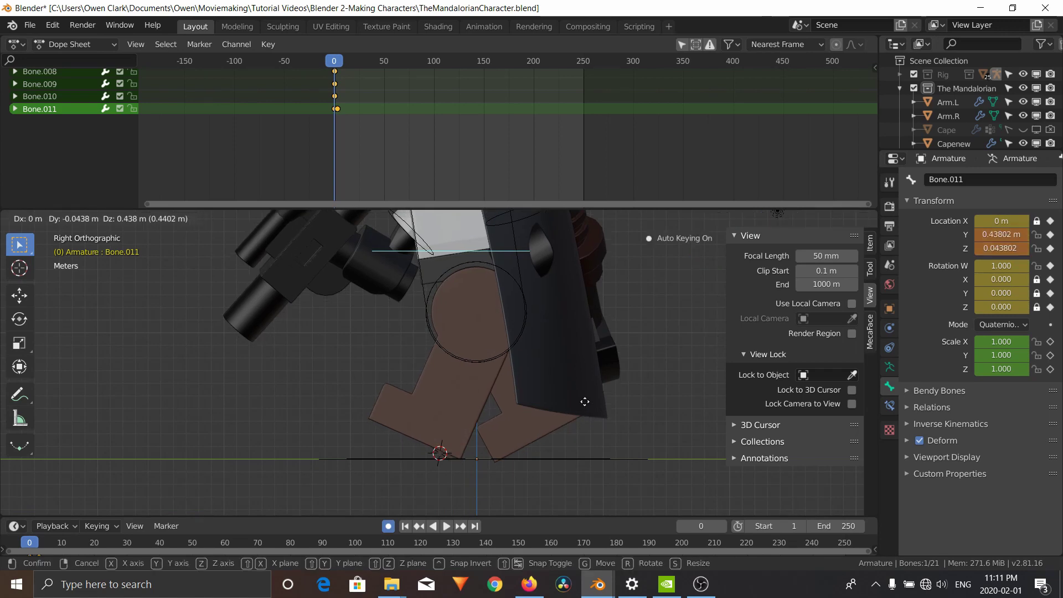
left_click(586, 405)
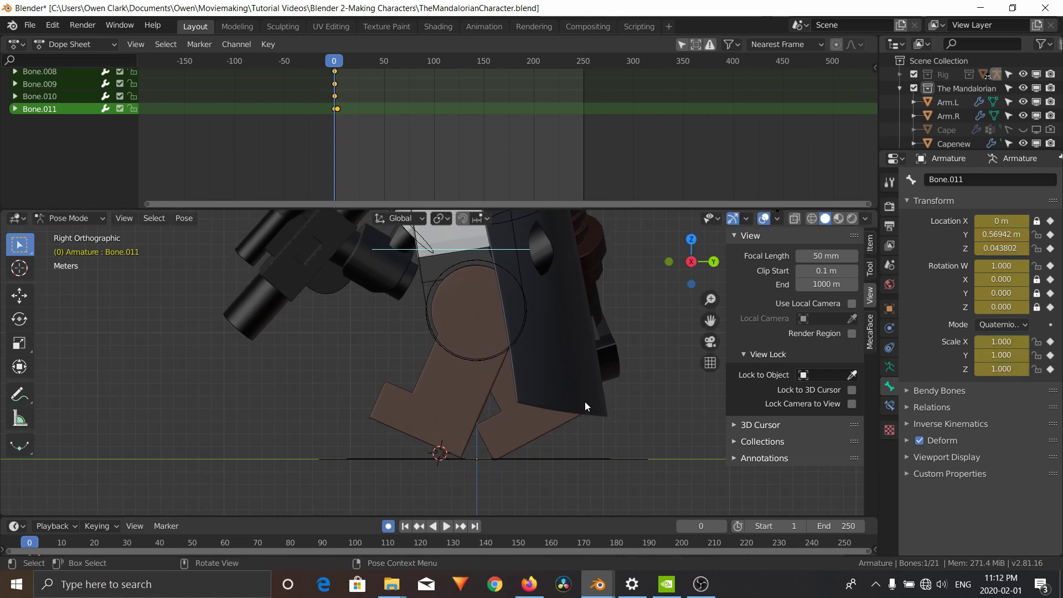
key("space")
key("space")
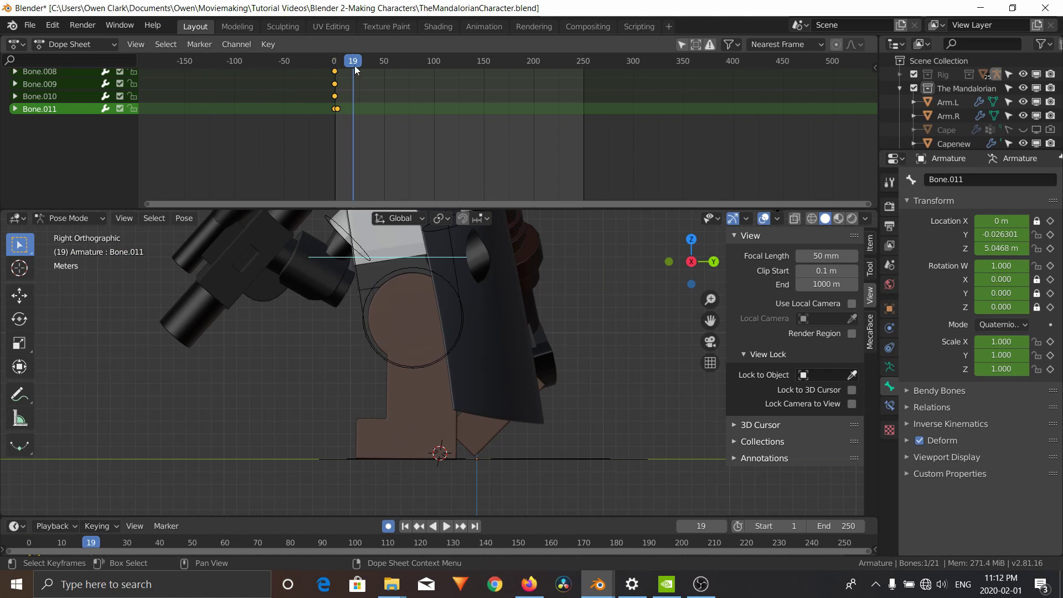
Step: Keyframe the rear foot control bone (Bone.009) in place at frame 2
left_click_drag(353, 62, 336, 63)
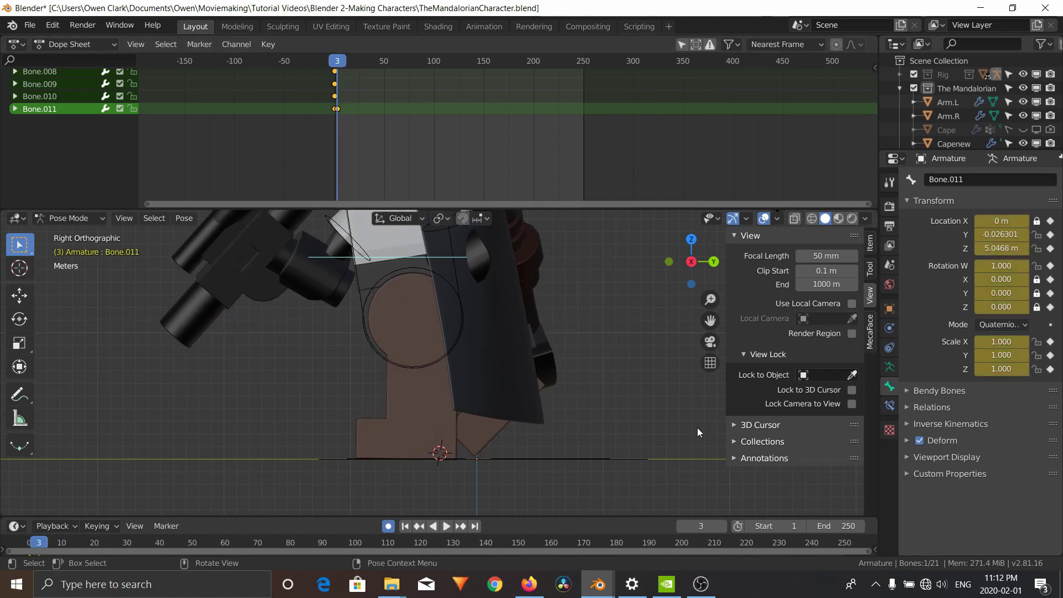
left_click(533, 459)
scroll(422, 165, "up", 4)
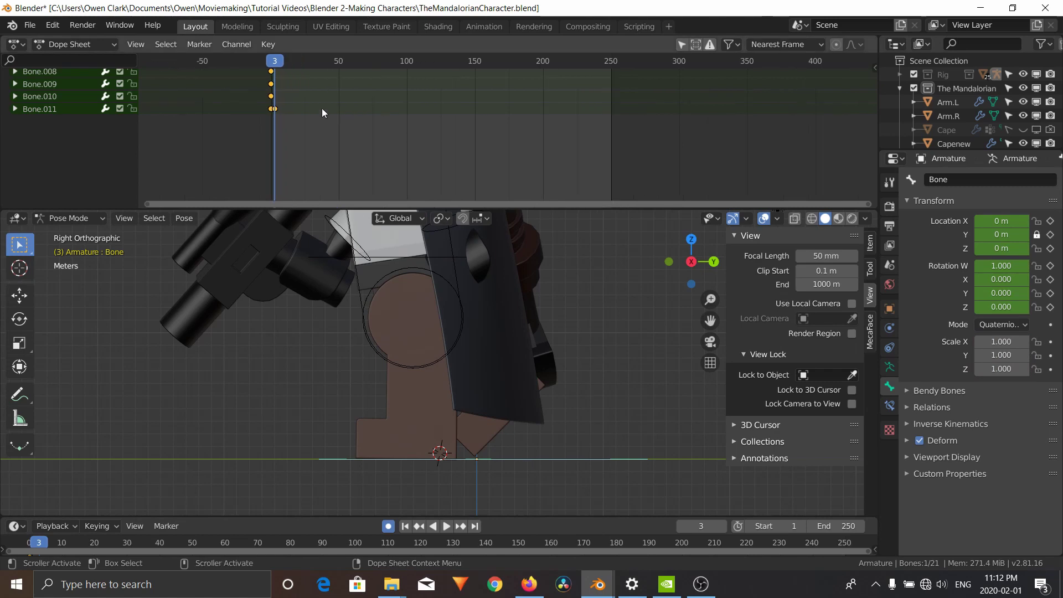
middle_click_drag(320, 131, 454, 138)
scroll(454, 138, "up", 5)
middle_click_drag(332, 136, 482, 147)
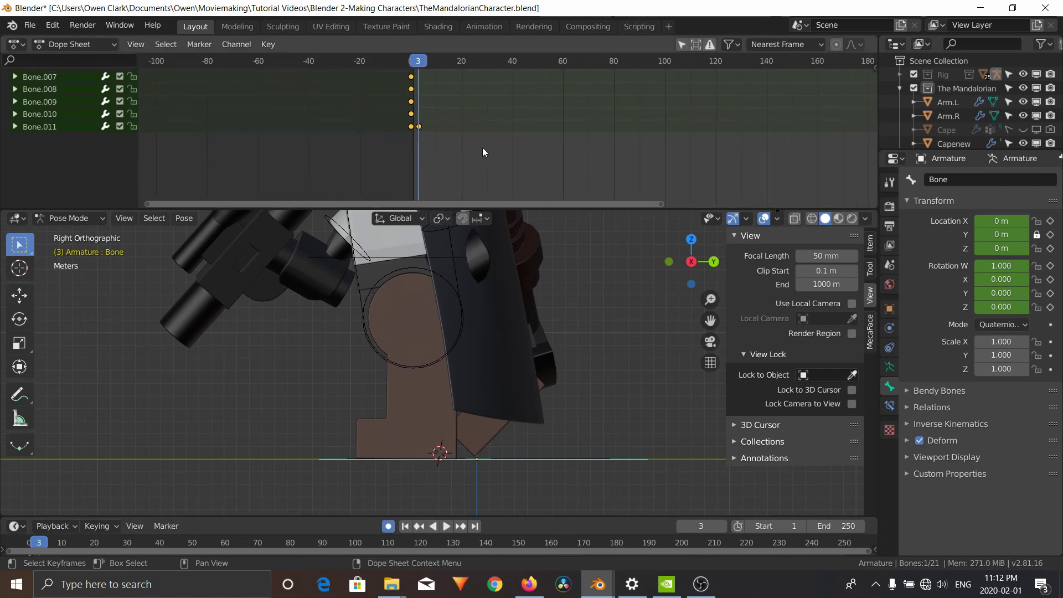
key("Left")
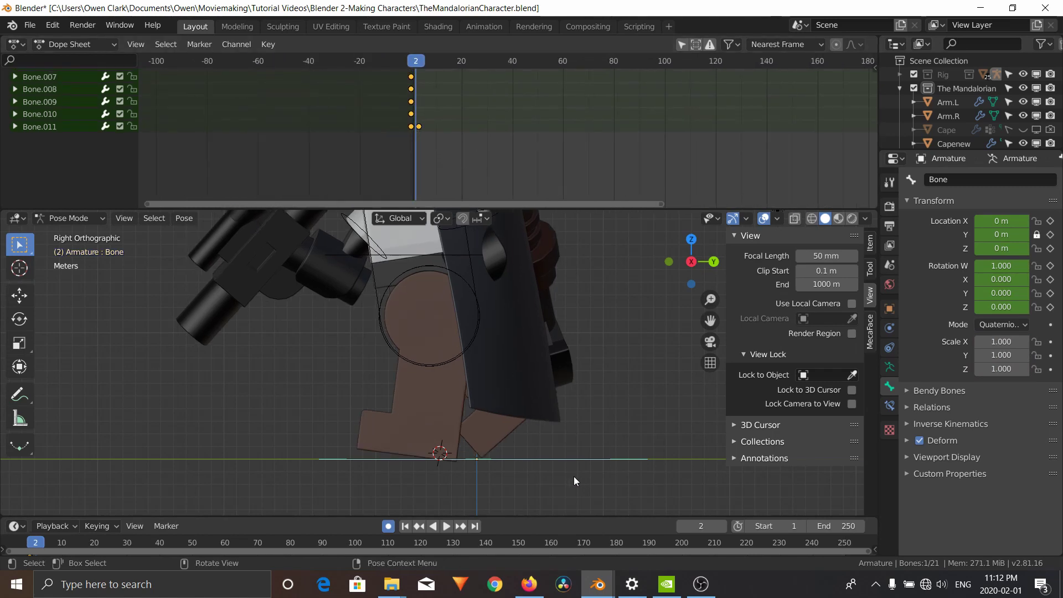
left_click(553, 458)
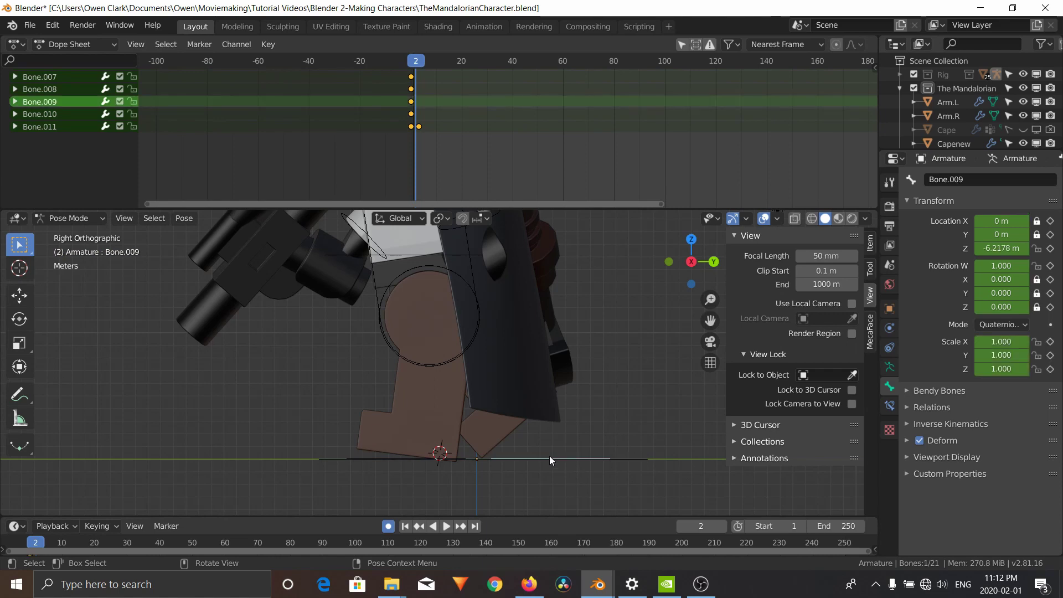
key("i")
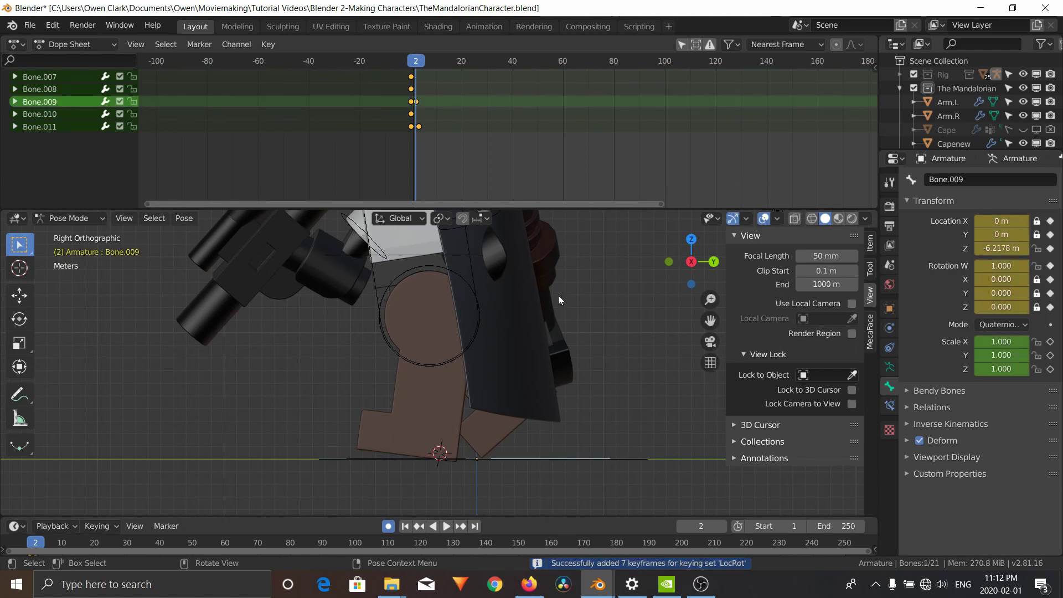
Step: Move the rear foot control bone (Bone.009) forward at frame 6 to about 15.16 m in Z
key("Right")
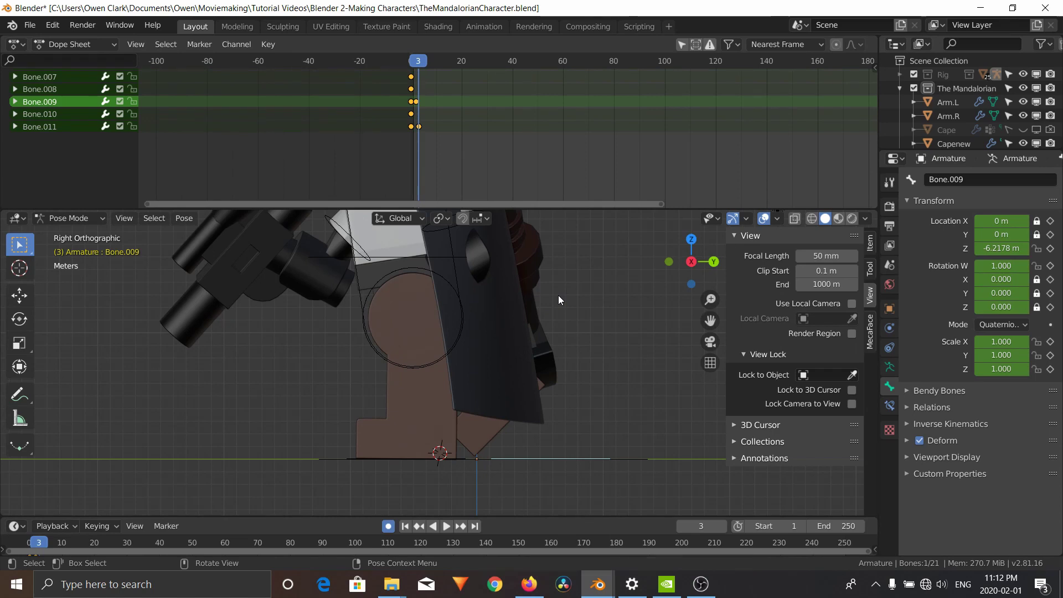
key("Right")
key("Right")
key("Right")
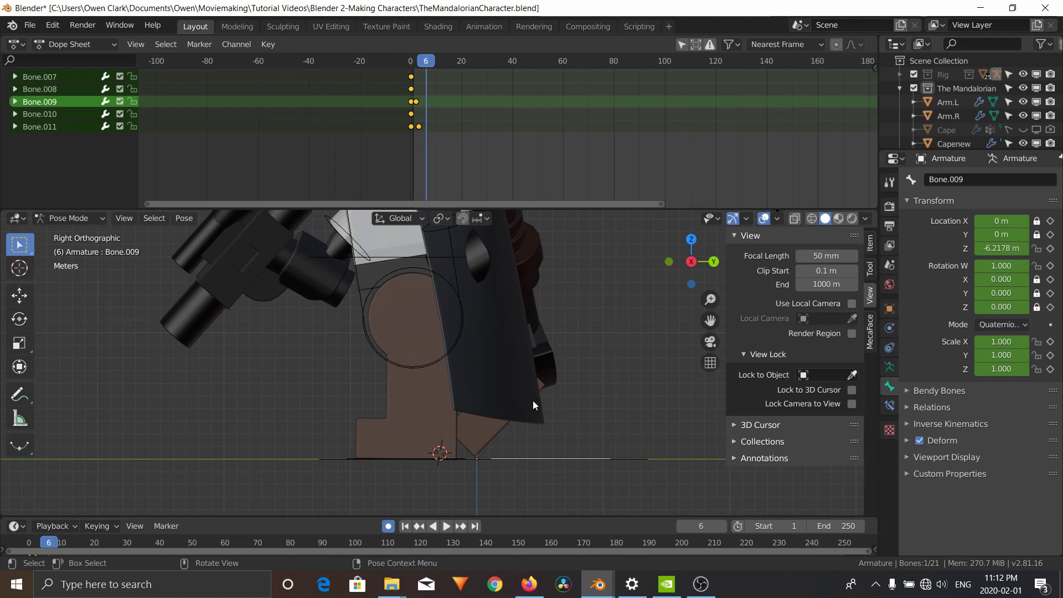
key("g")
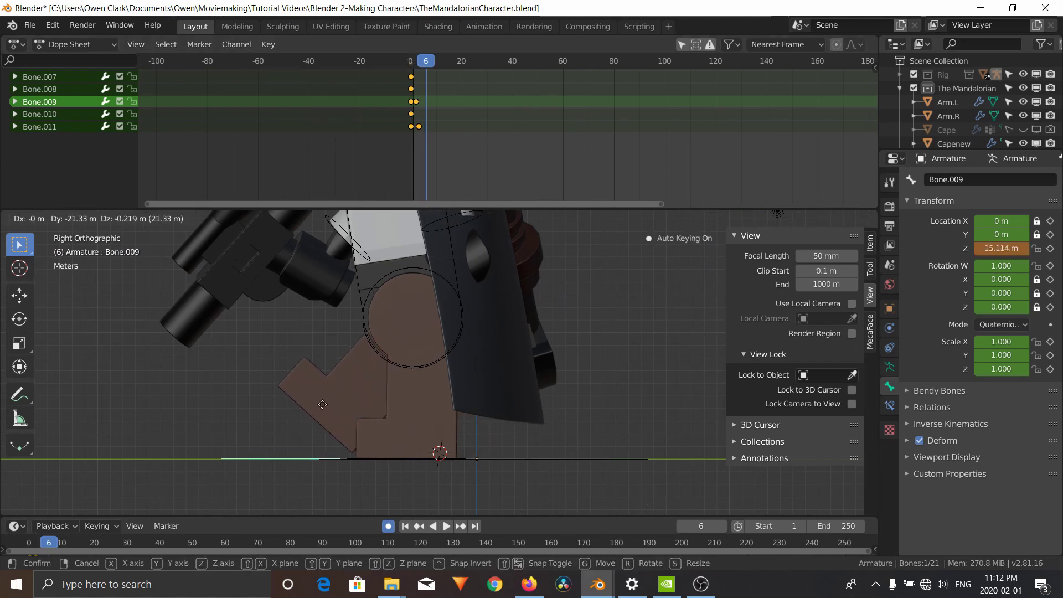
left_click(325, 409)
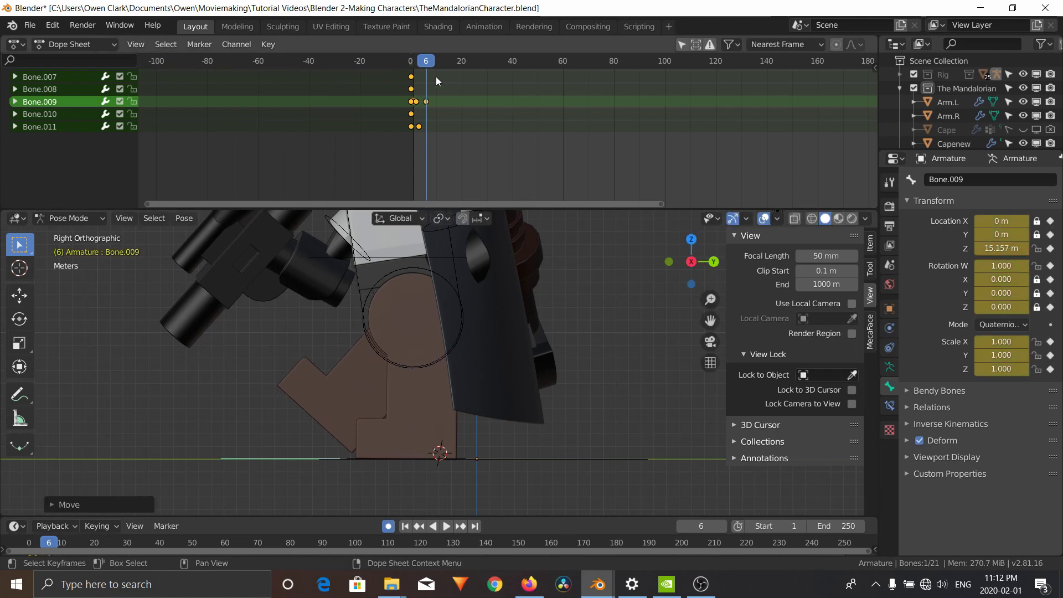
Step: Play the animation from the start to check the rear foot's step forward
left_click_drag(426, 62, 404, 59)
key("space")
key("space")
key("space")
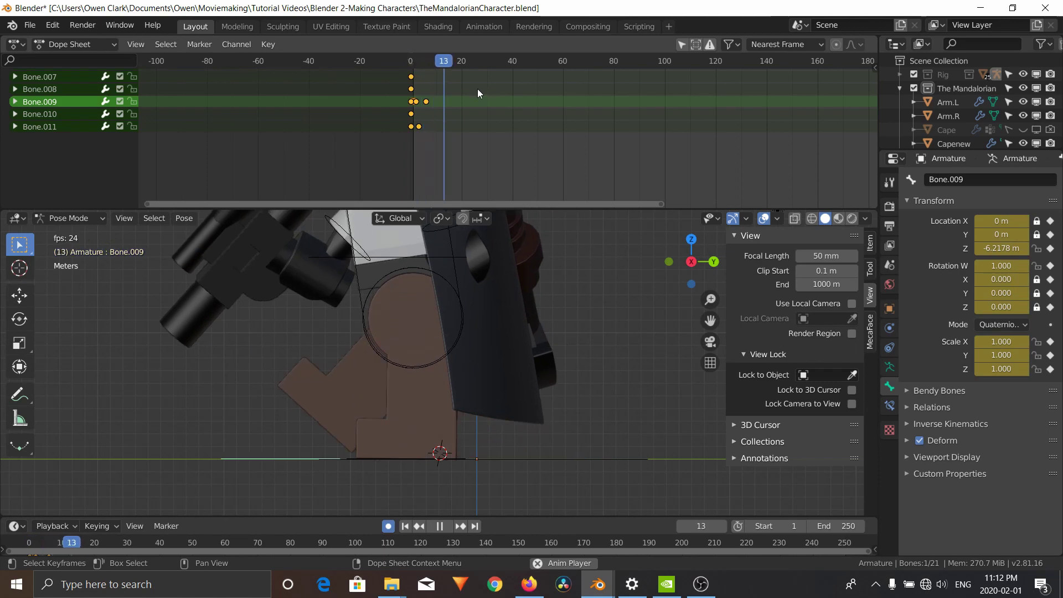
Step: Move the hip control bone (Bone.011) forward and up at frame 9 to about 10.26 m in Z and 0.76 m in Y
left_click(425, 62)
key("space")
key("Left")
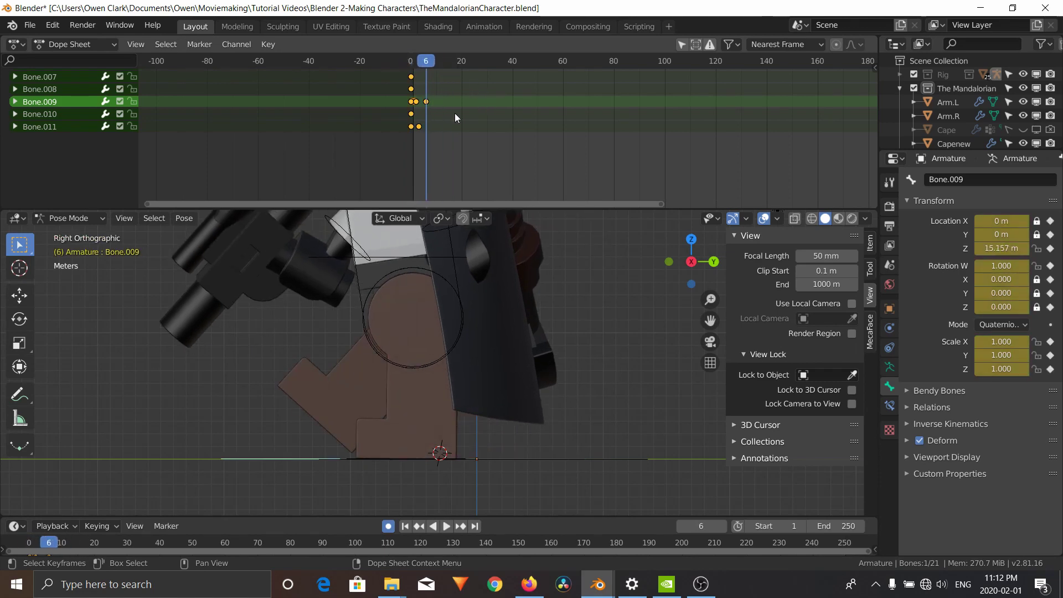
key("Right")
key("Right")
key("Right")
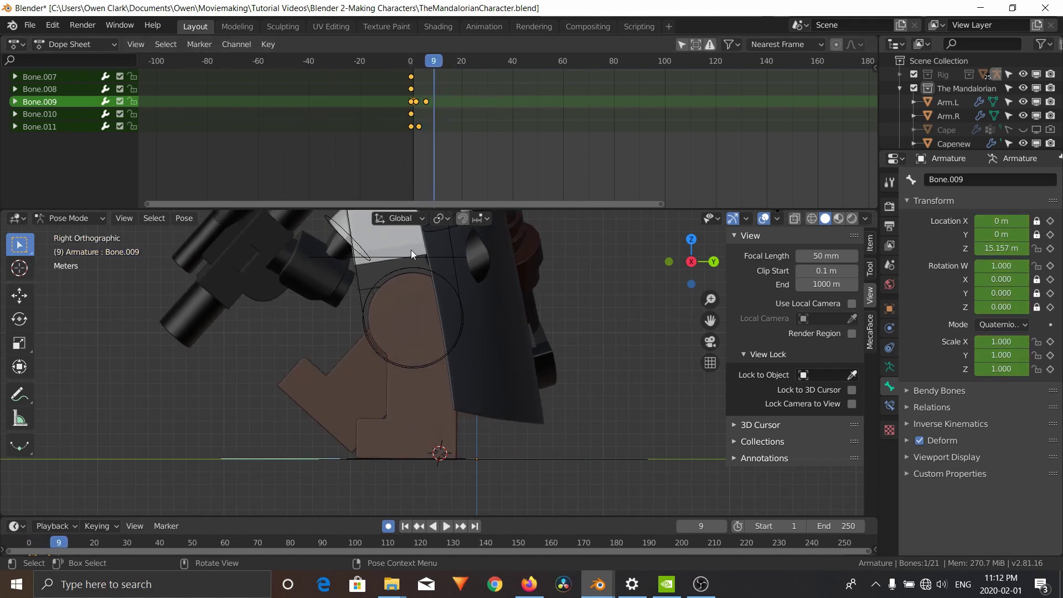
left_click(411, 256)
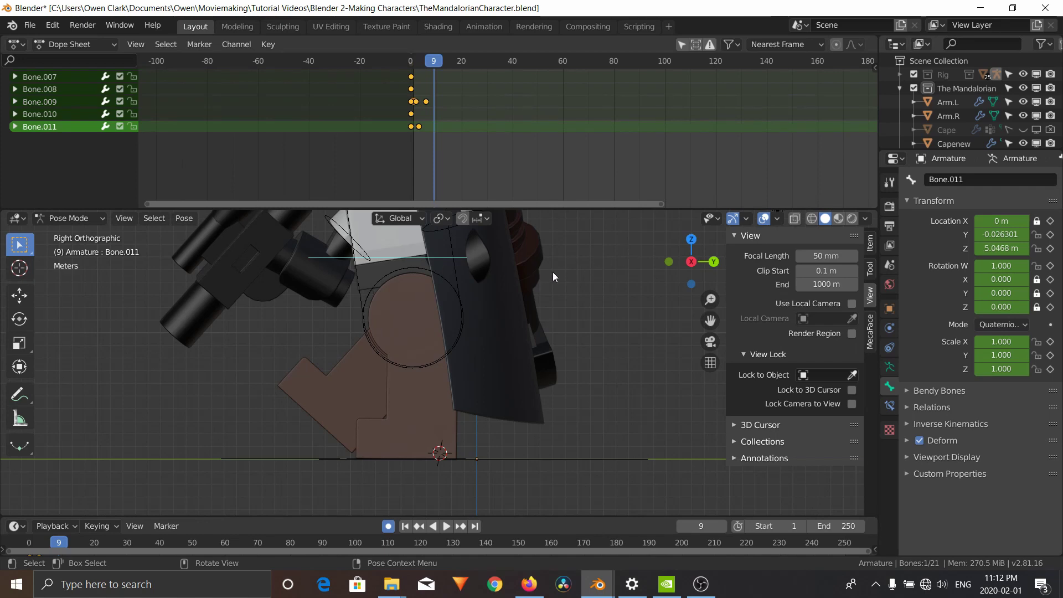
key("g")
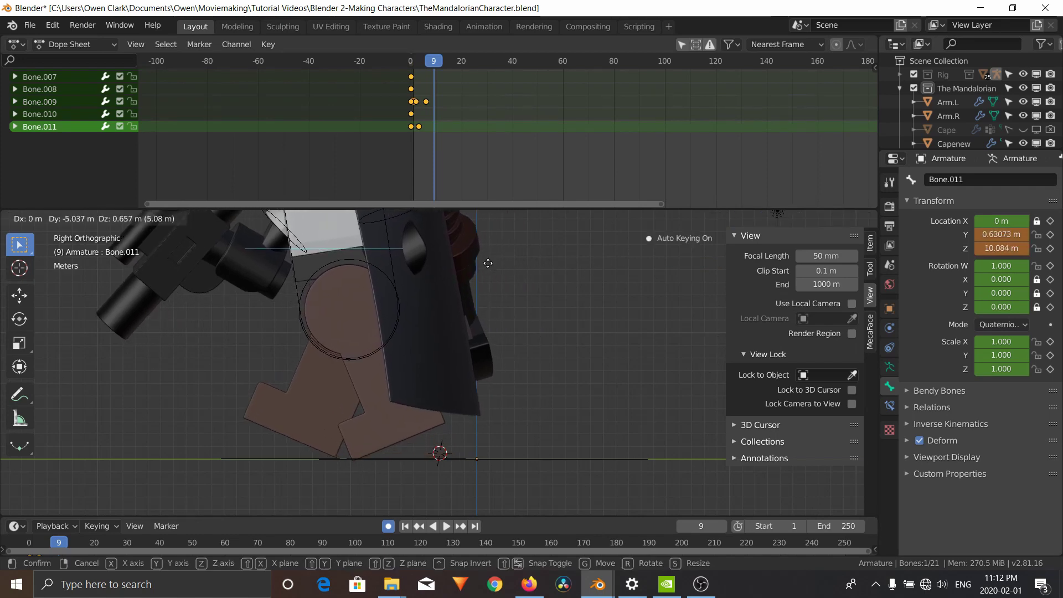
left_click(487, 262)
Step: Scrub and replay the animation from frame 0 to check the hip's motion through the first step
left_click_drag(438, 64, 410, 64)
key("space")
key("space")
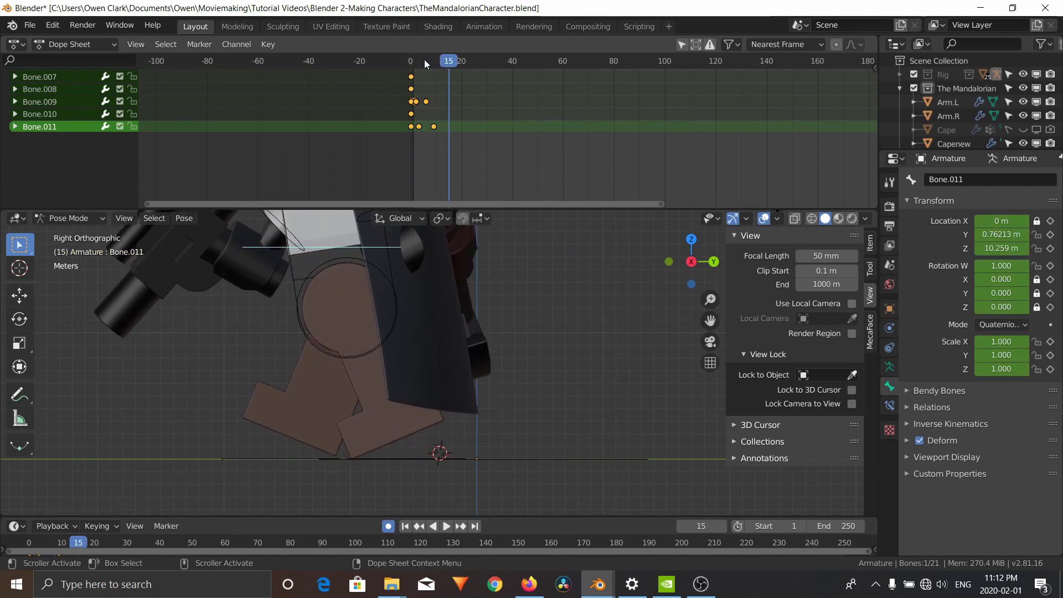
key("Escape")
key("space")
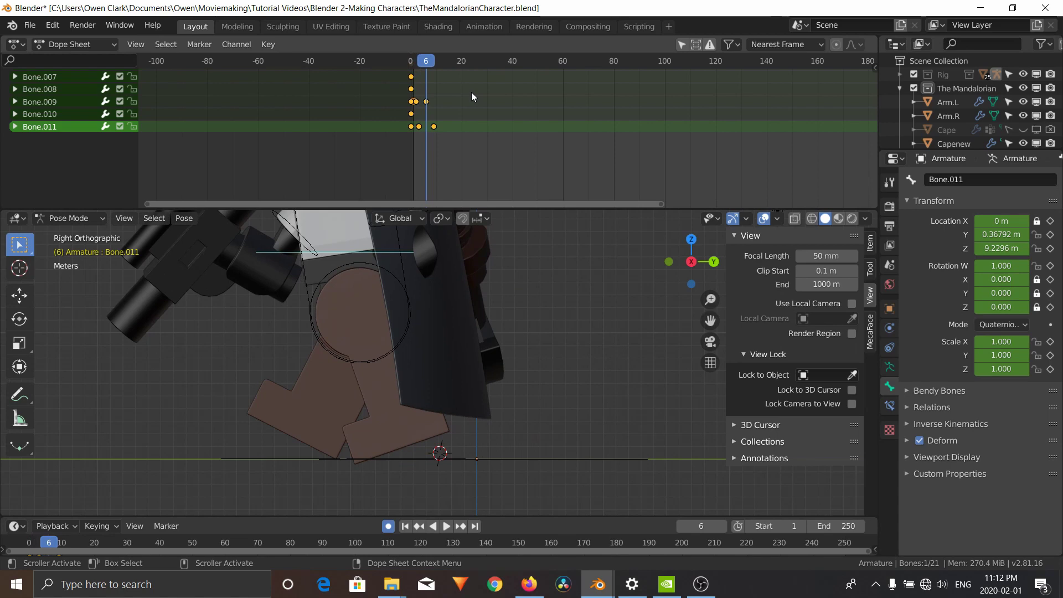
left_click(400, 61)
key("space")
key("space")
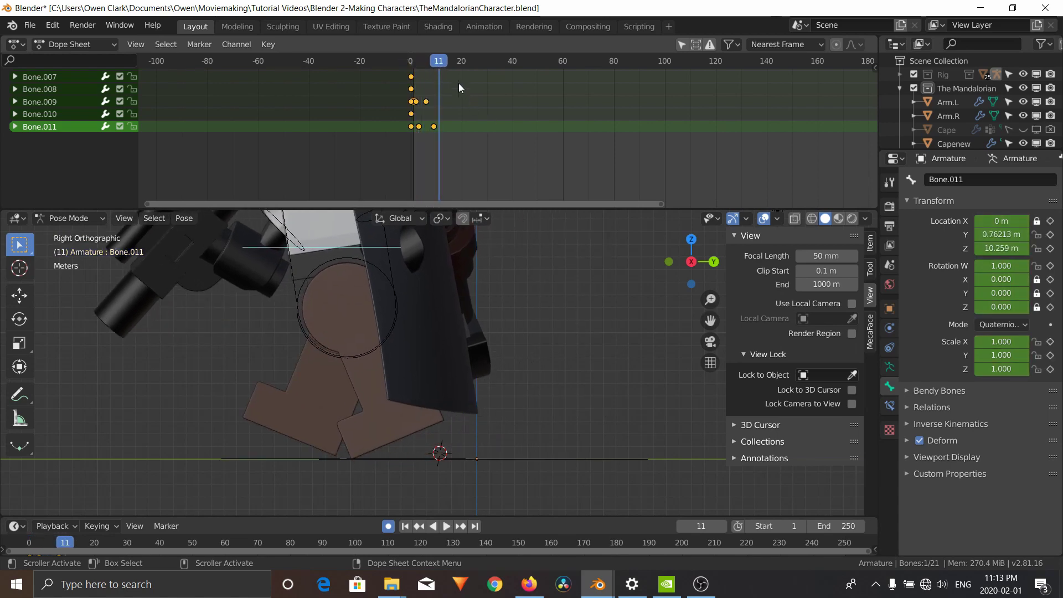
Step: Move the hip control bone (Bone.011) about 5 m forward and slightly down at frame 12
middle_click_drag(401, 330, 493, 330, "shift")
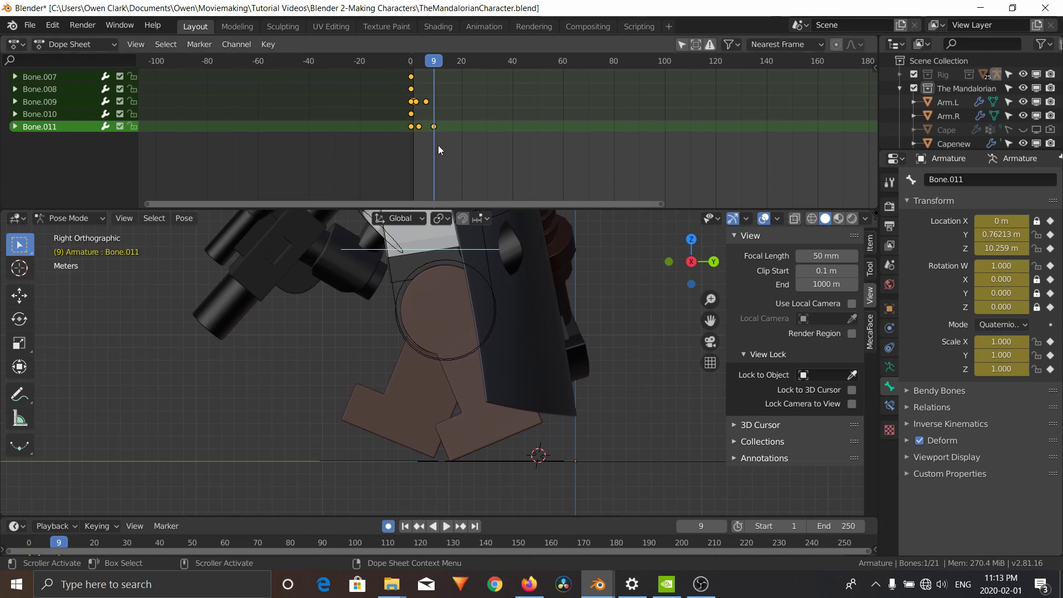
key("Right")
key("Right")
key("Right")
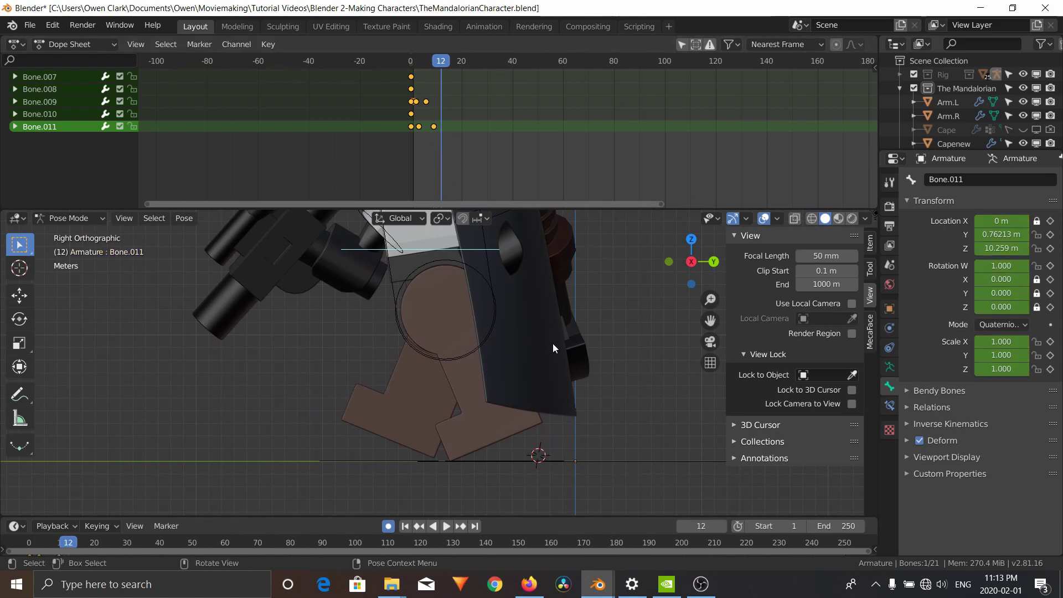
key("g")
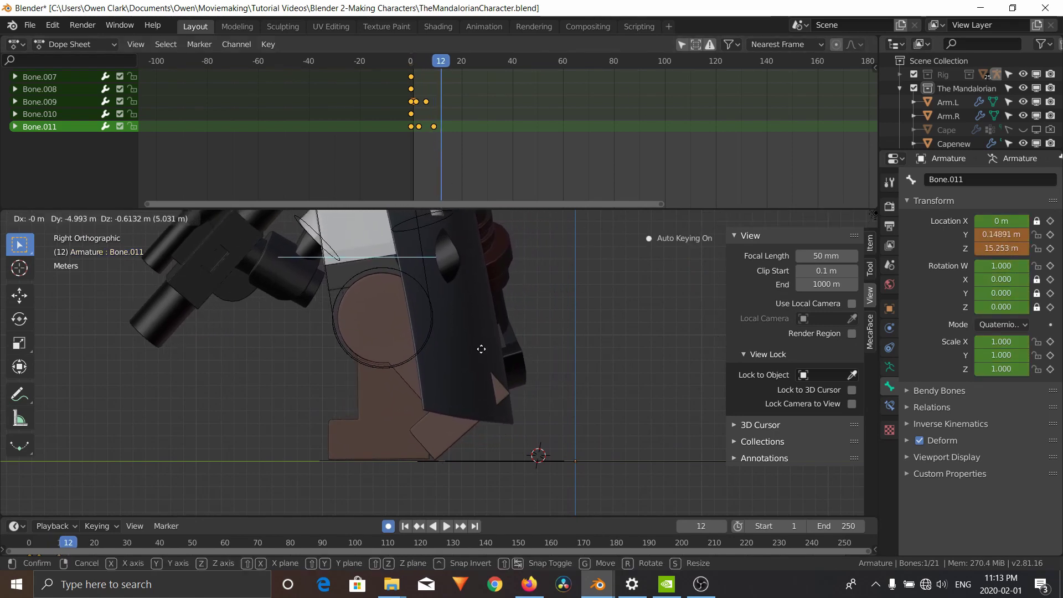
left_click(475, 353)
Step: Keyframe the trailing foot control bone (Bone.010) in place at frame 11
key("Left")
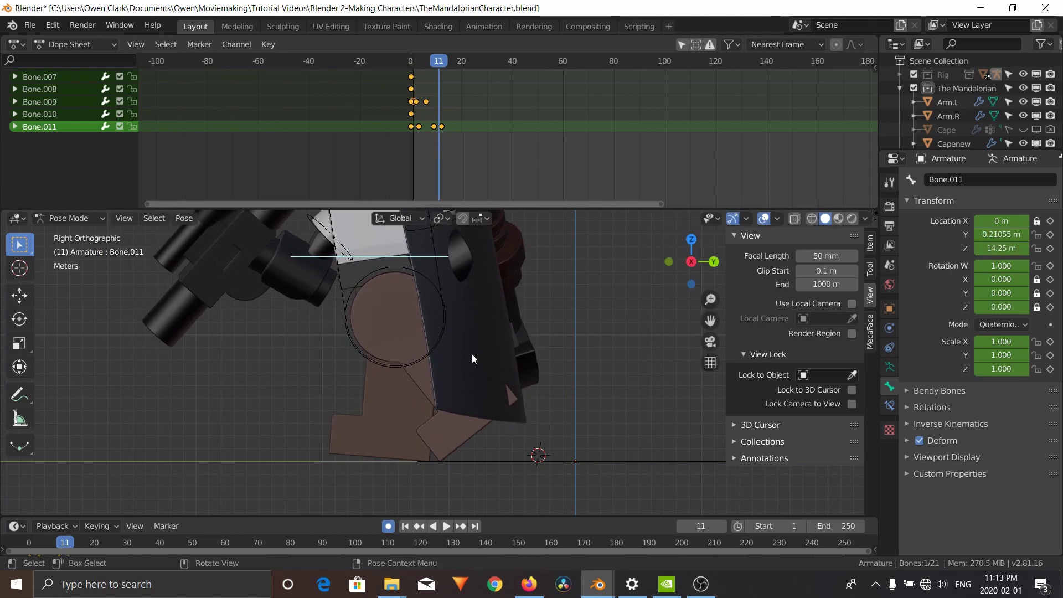
left_click(511, 460)
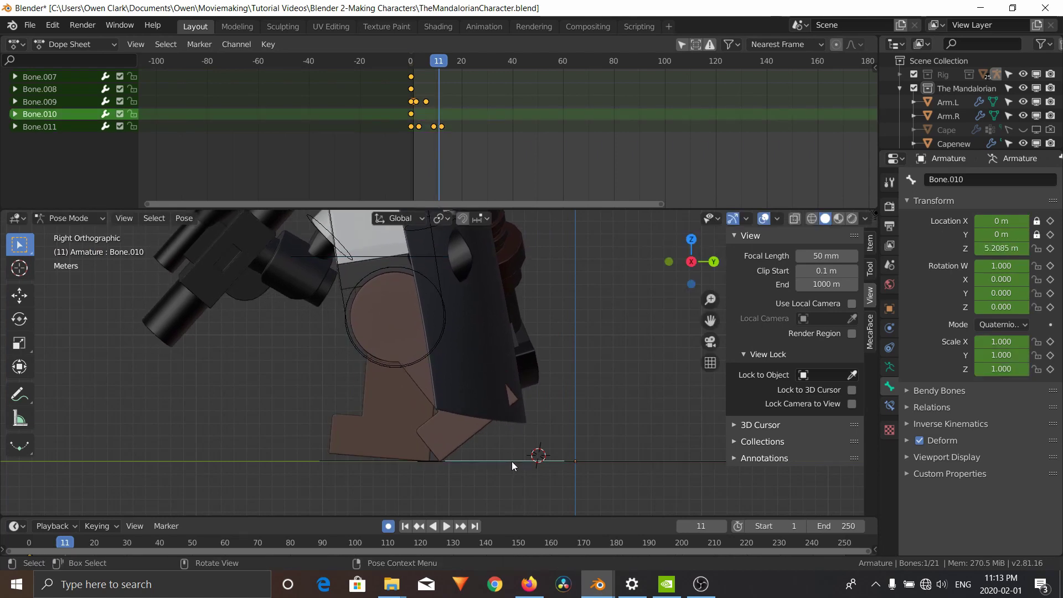
key("i")
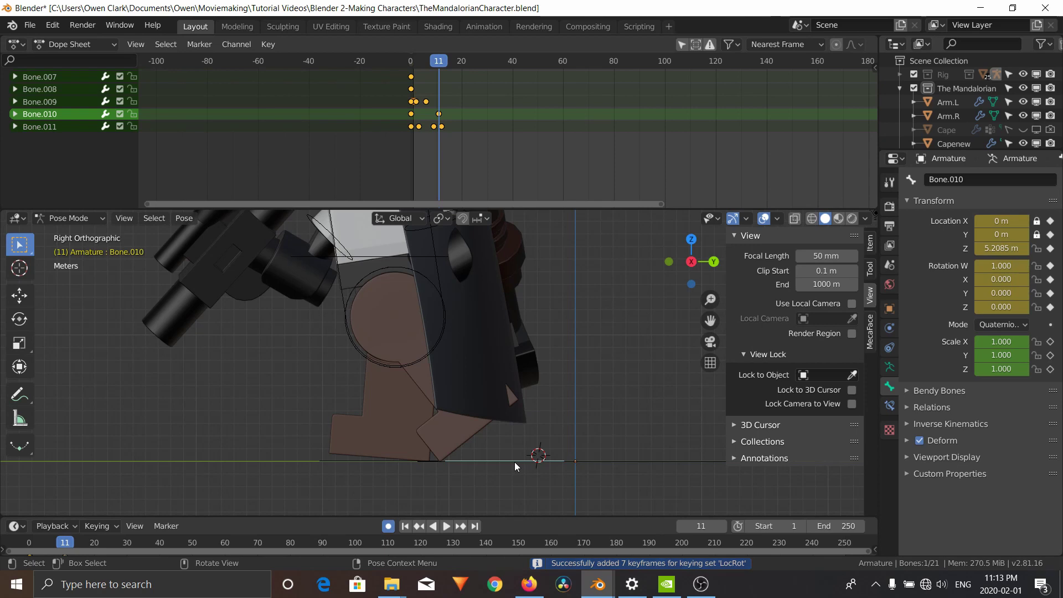
Step: Move the trailing foot control bone (Bone.010) forward at frame 14 to about 24.09 m in Z
key("Right")
key("Right")
key("Right")
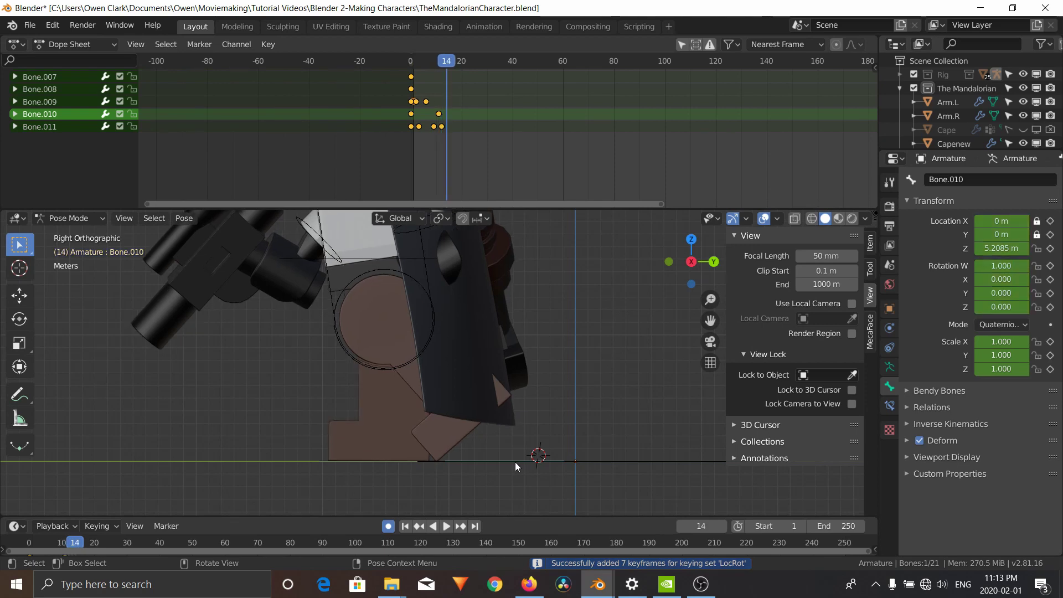
key("g")
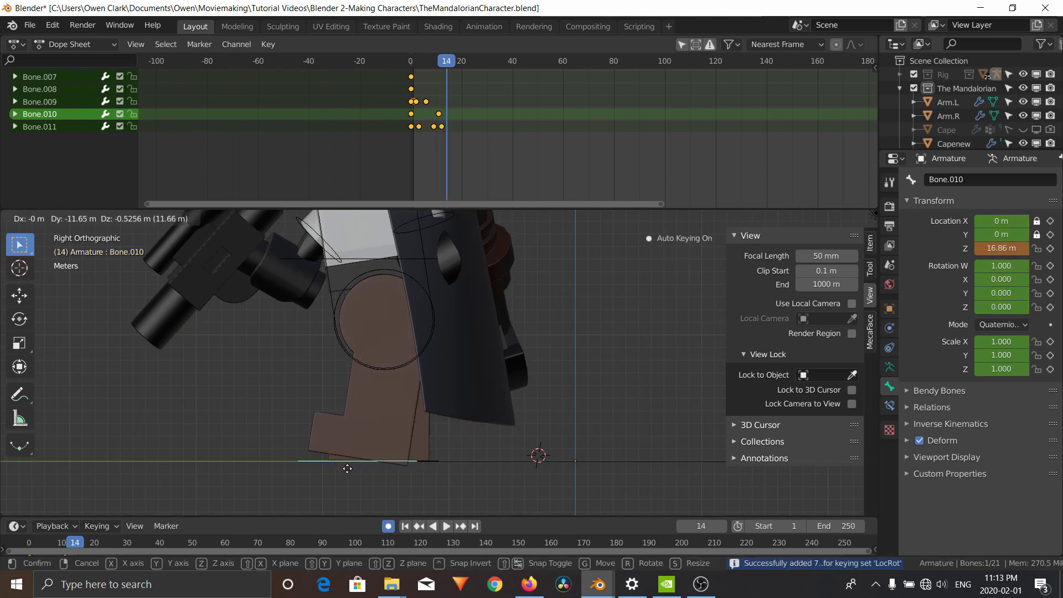
left_click(277, 447)
Step: Move the hip control bone (Bone.011) about 5 m forward and 0.6 m up at frame 17
key("Right")
key("Right")
key("Right")
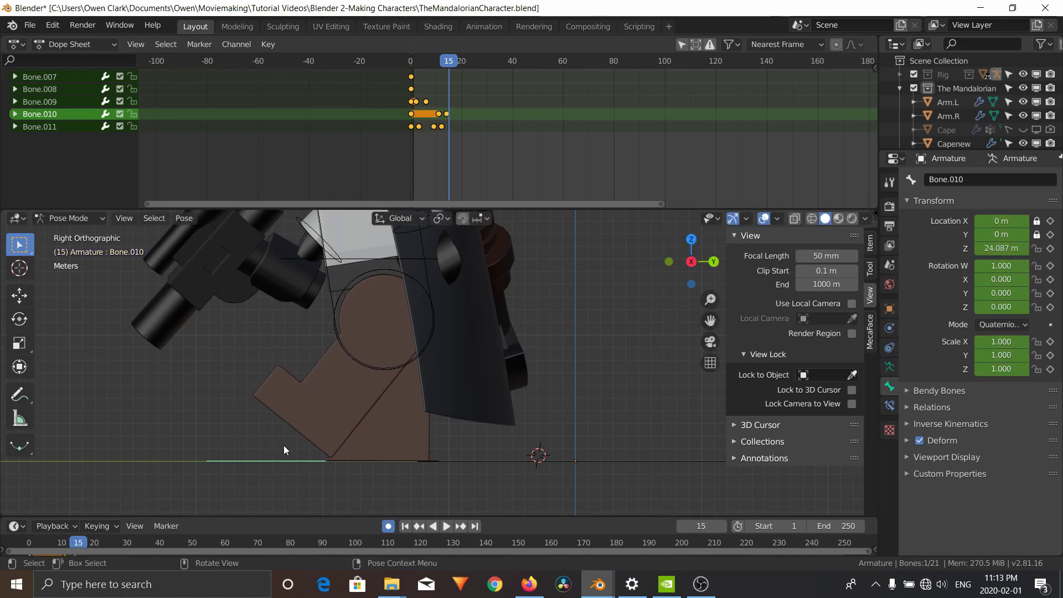
left_click(353, 258)
key("g")
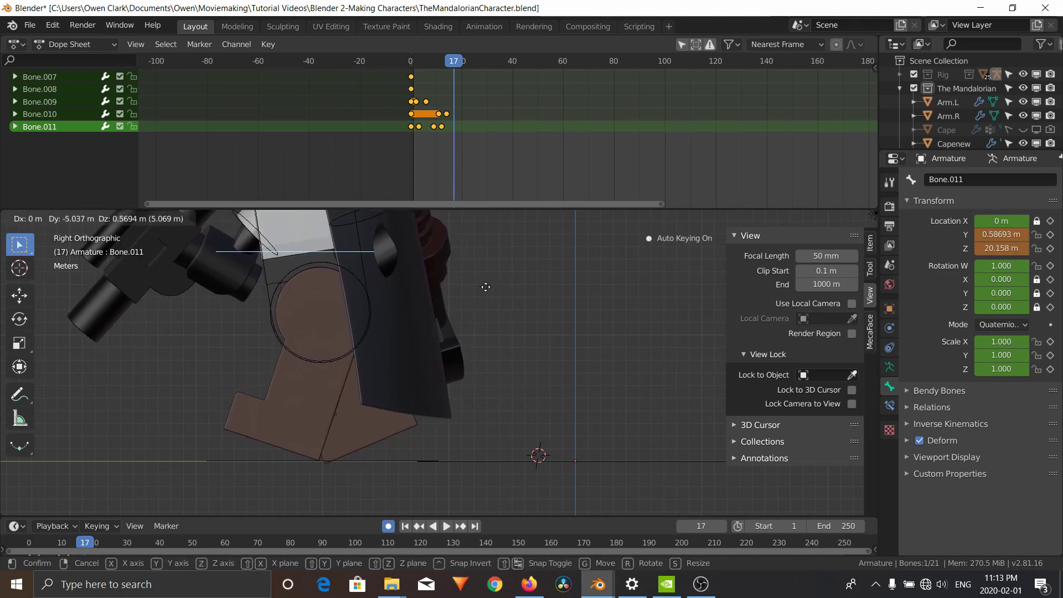
left_click(491, 287)
Step: Play back the walk from frame 0, both close up and with the whole figure in view, to check the motion
scroll(454, 123, "down", 4)
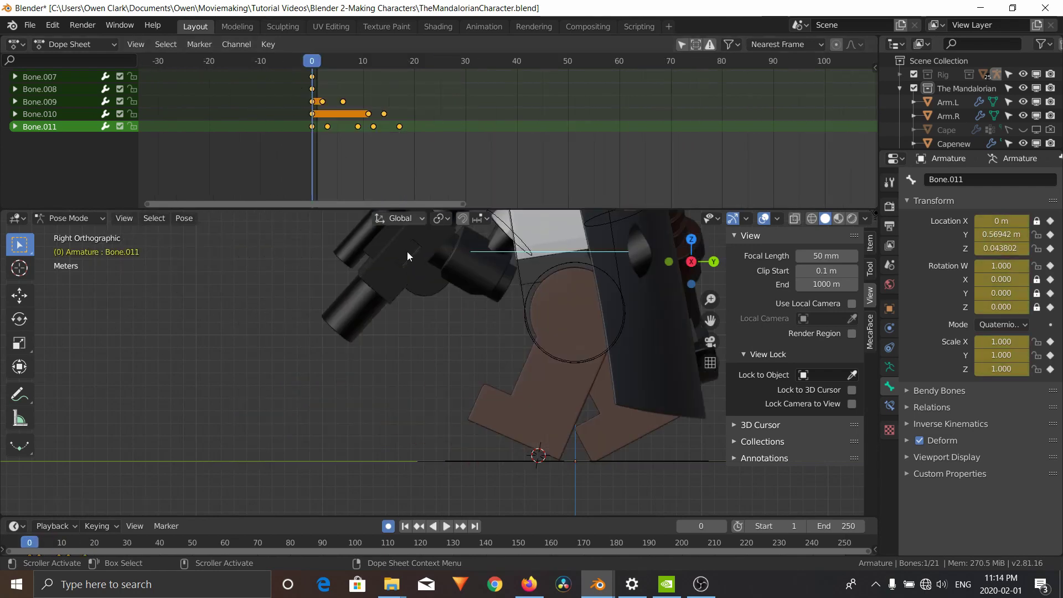
key("space")
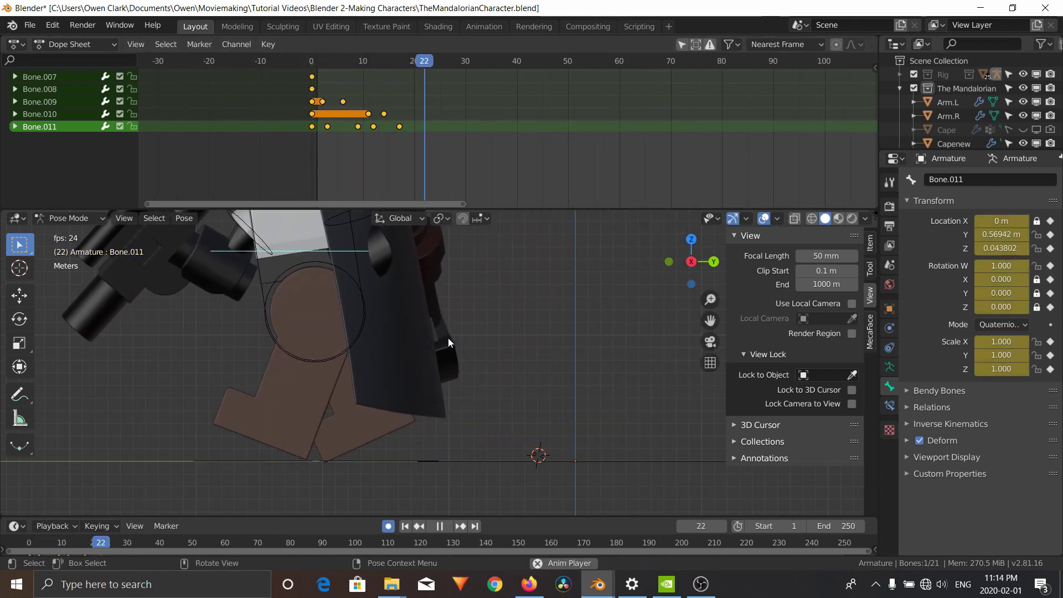
key("space")
scroll(369, 346, "down", 3)
scroll(369, 340, "down", 2)
key("shift+Left")
key("space")
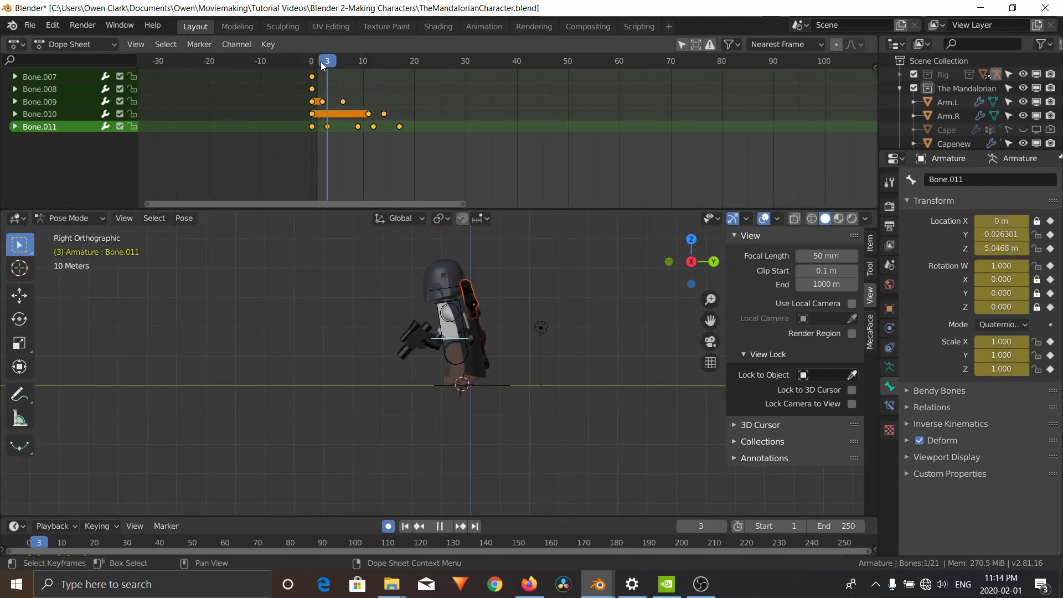
key("KP_3")
key("Escape")
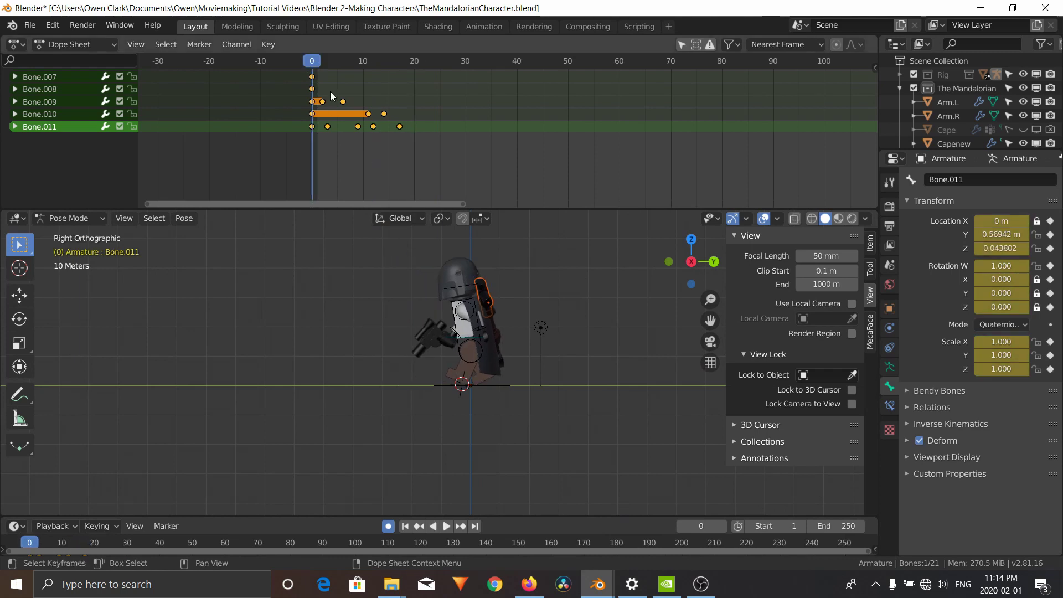
Step: Play back the walk from frame 0 with the figure close up to check the motion of the upper body
scroll(441, 357, "up", 4)
middle_click_drag(448, 348, 393, 417, "shift")
key("space")
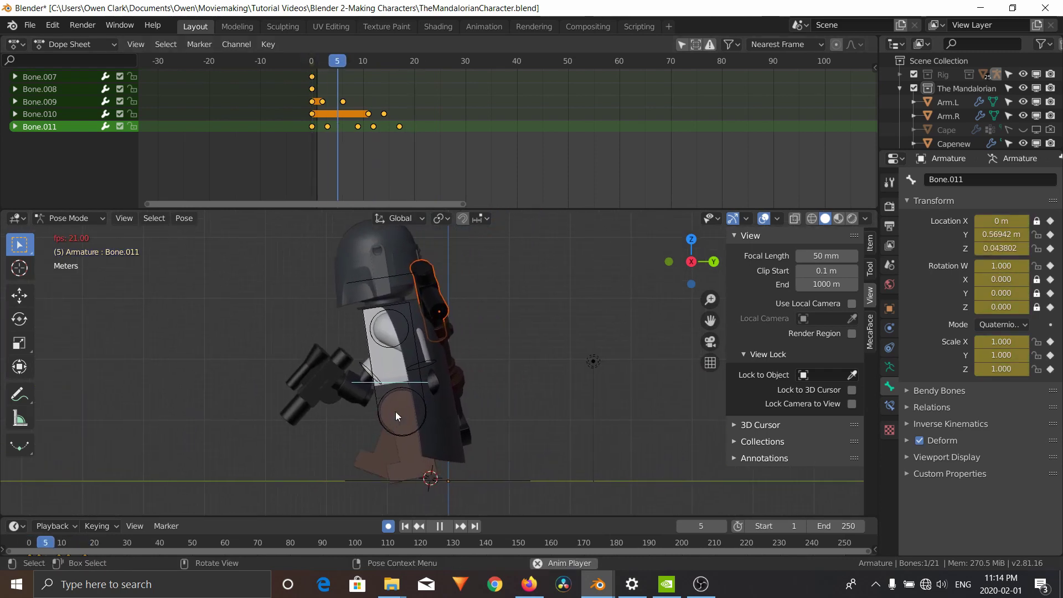
key("space")
left_click(309, 61)
key("space")
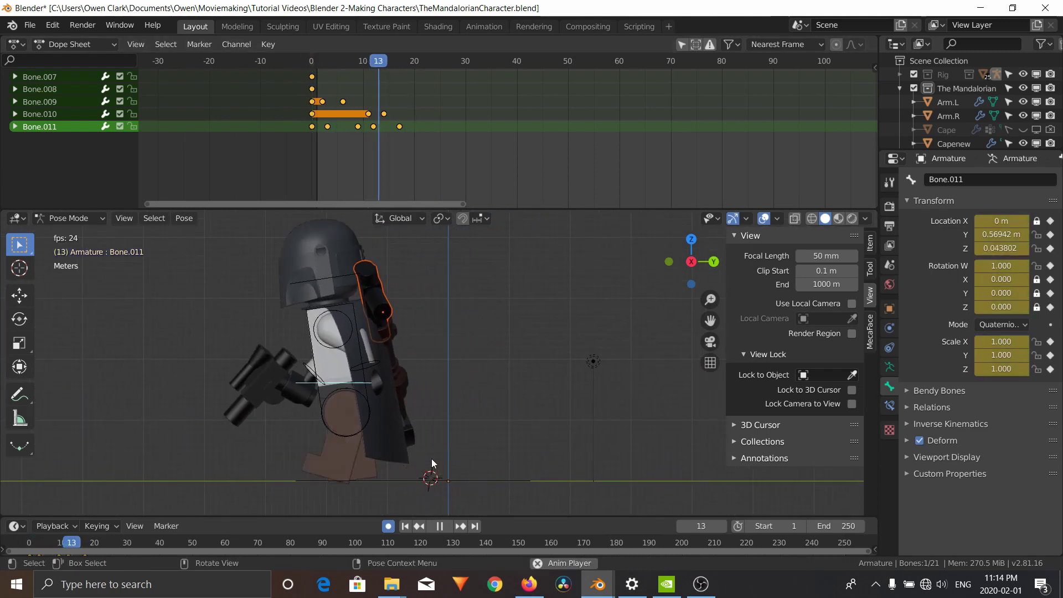
key("Escape")
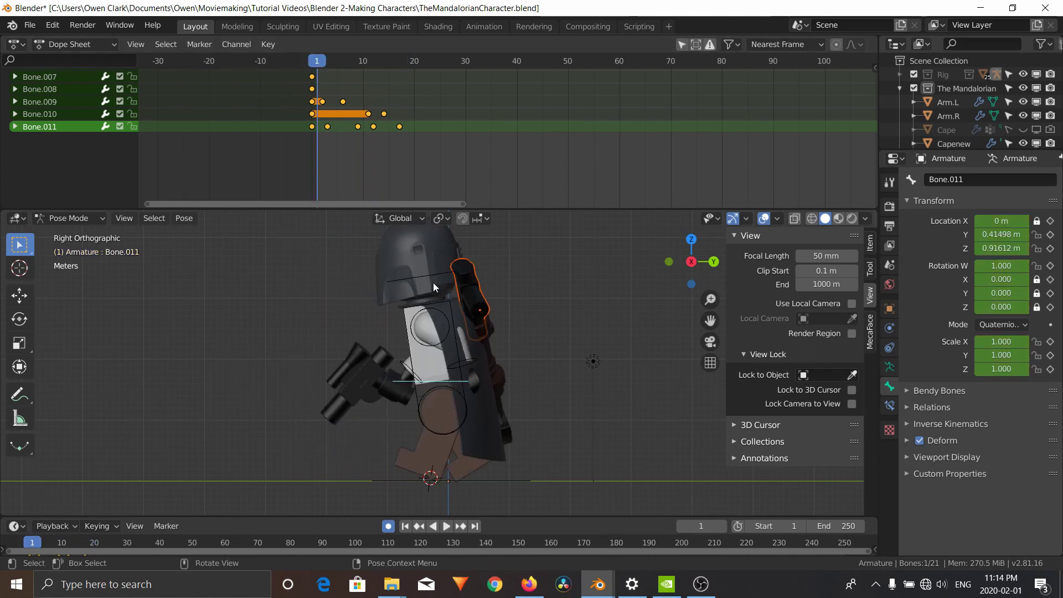
Step: Tilt the torso bone (Bone.001) slightly further forward at frame 3, to an X rotation of 0.103
left_click(417, 307)
middle_click_drag(343, 120, 375, 169)
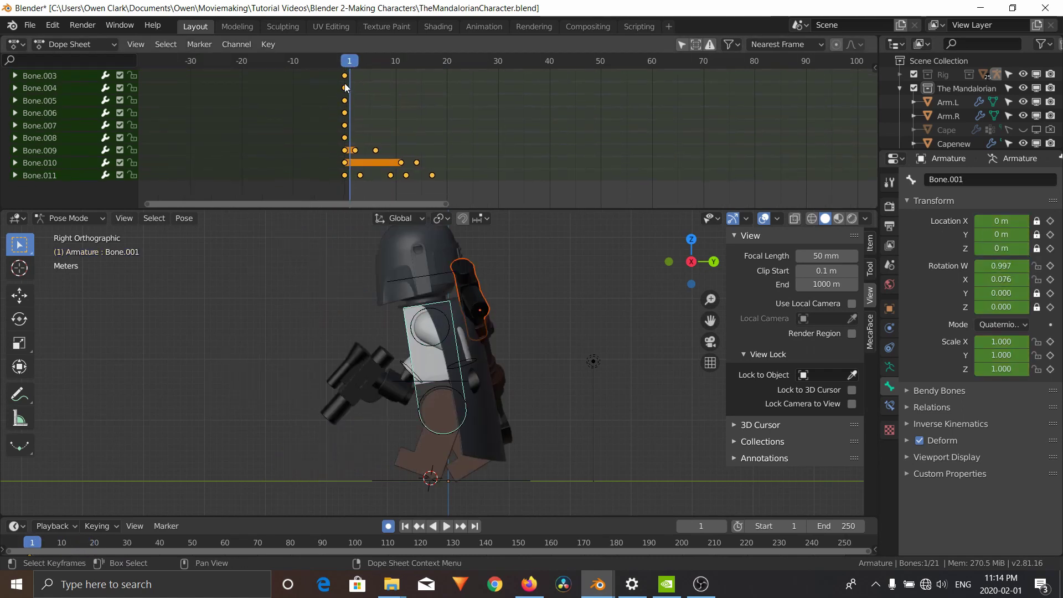
left_click_drag(350, 60, 348, 65)
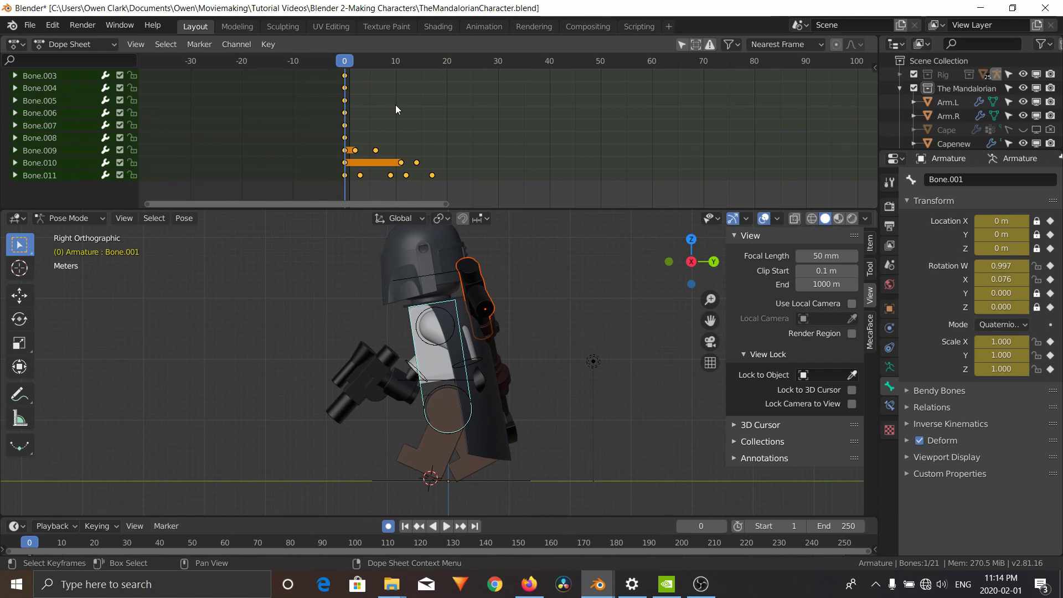
key("Right")
key("Right")
key("Right")
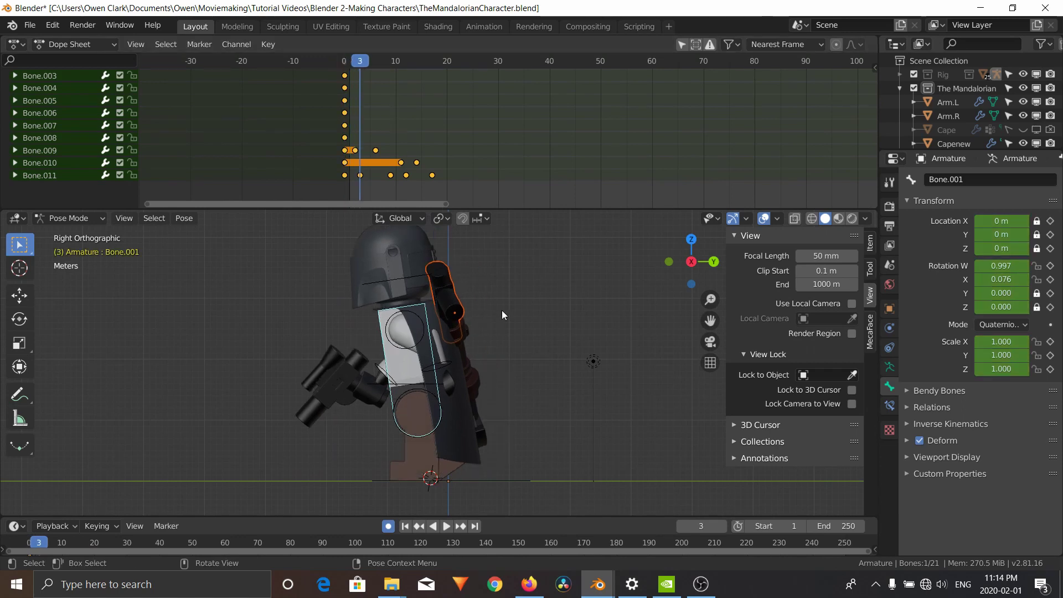
key("r")
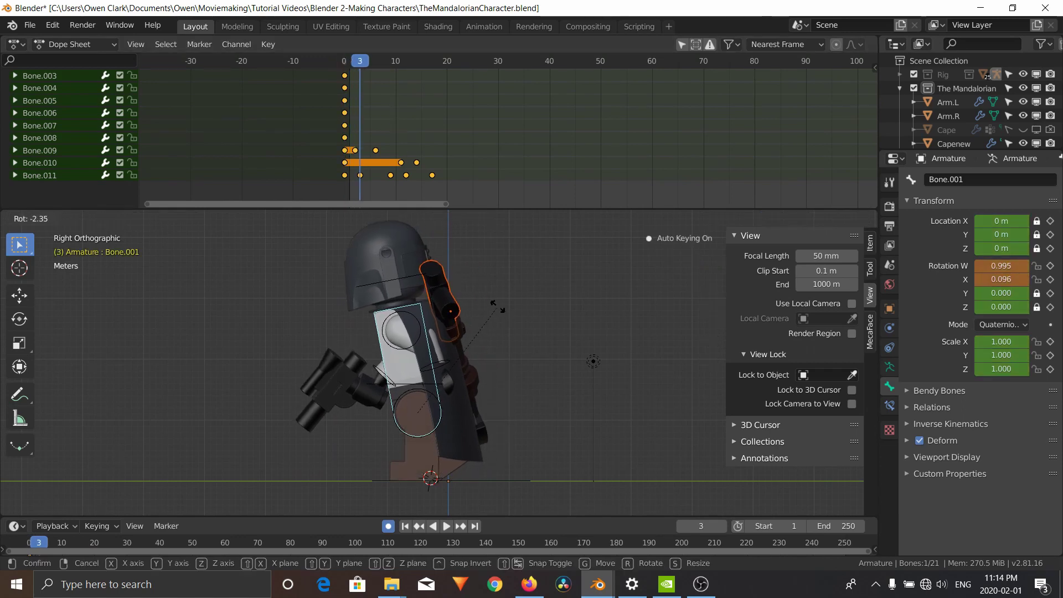
left_click(497, 305)
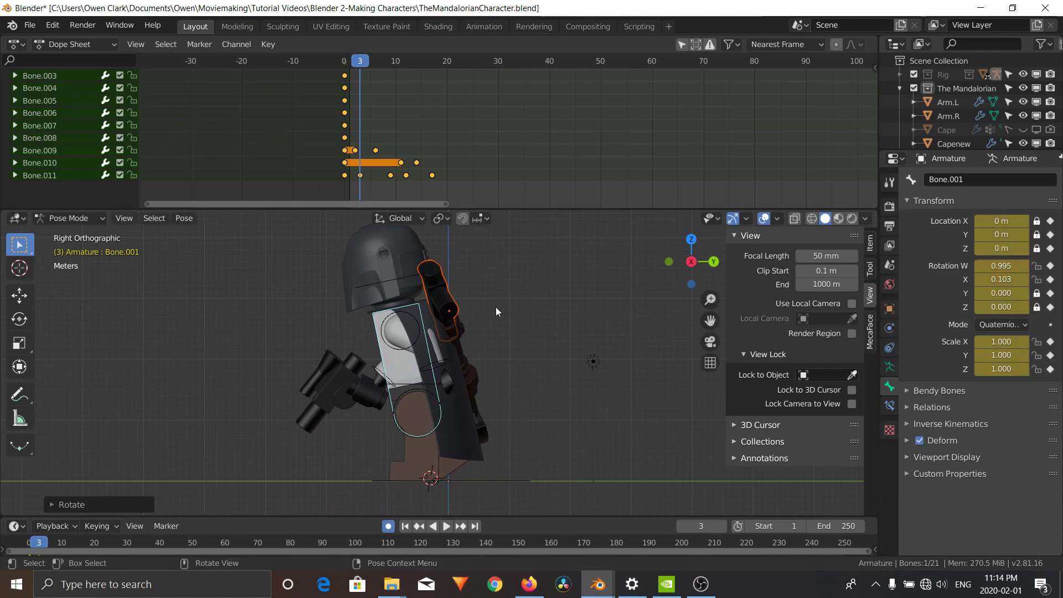
Step: Duplicate the torso bone's (Bone.001) frame 0 keyframe 9 frames ahead to frame 9
key("Right")
key("Right")
key("Right")
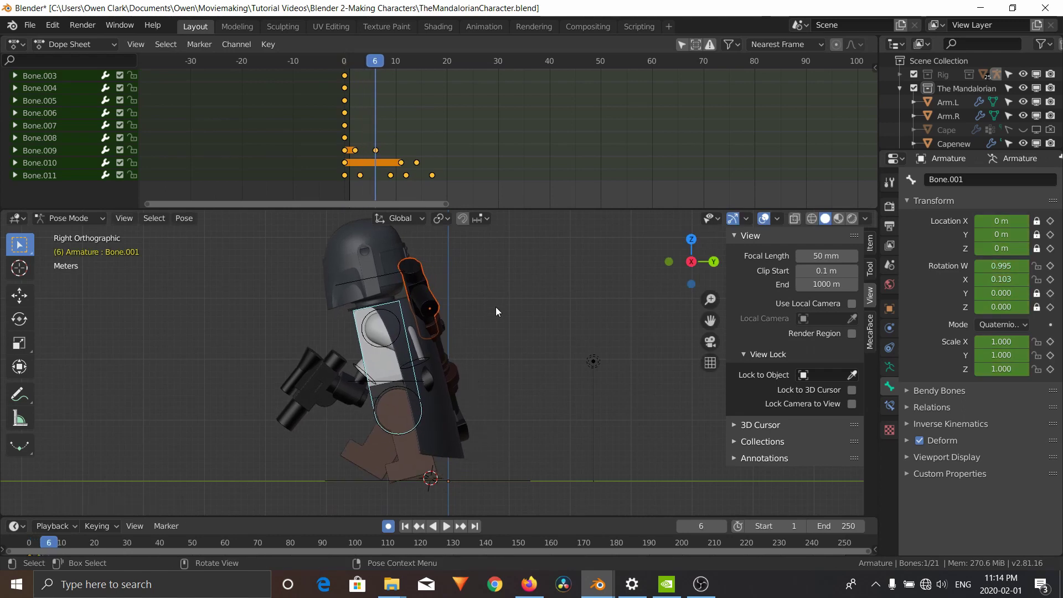
key("Right")
key("Right")
key("Right")
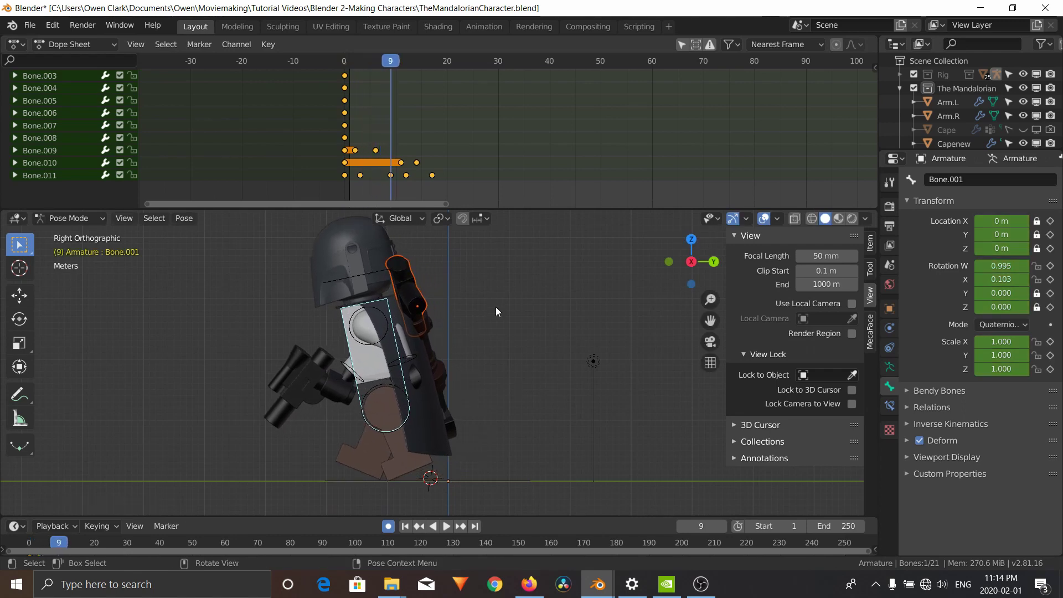
middle_click_drag(392, 138, 369, 100)
left_click(322, 126)
key("shift+d")
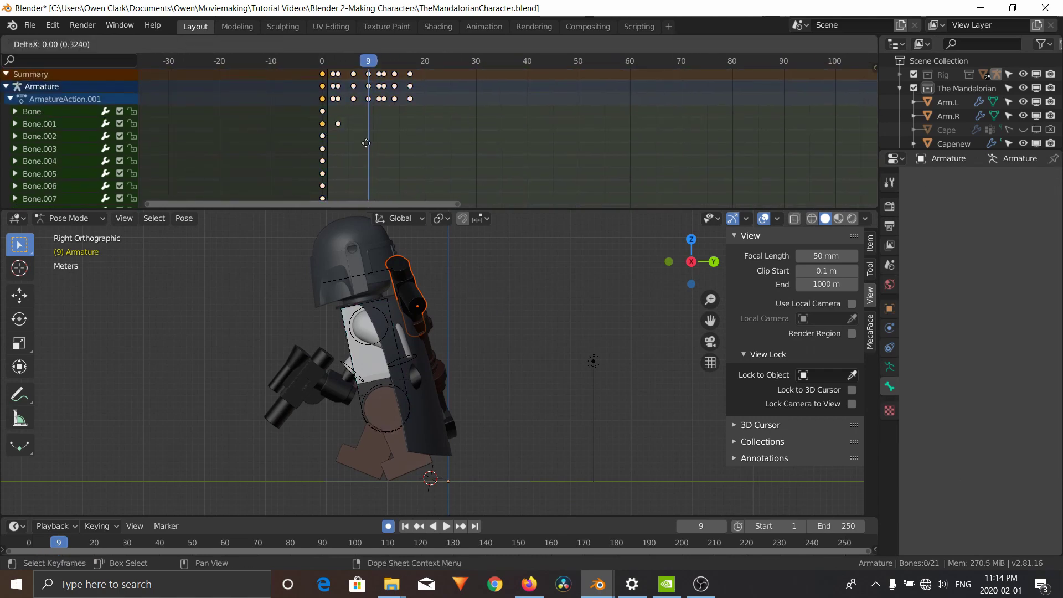
type("9")
key("Return")
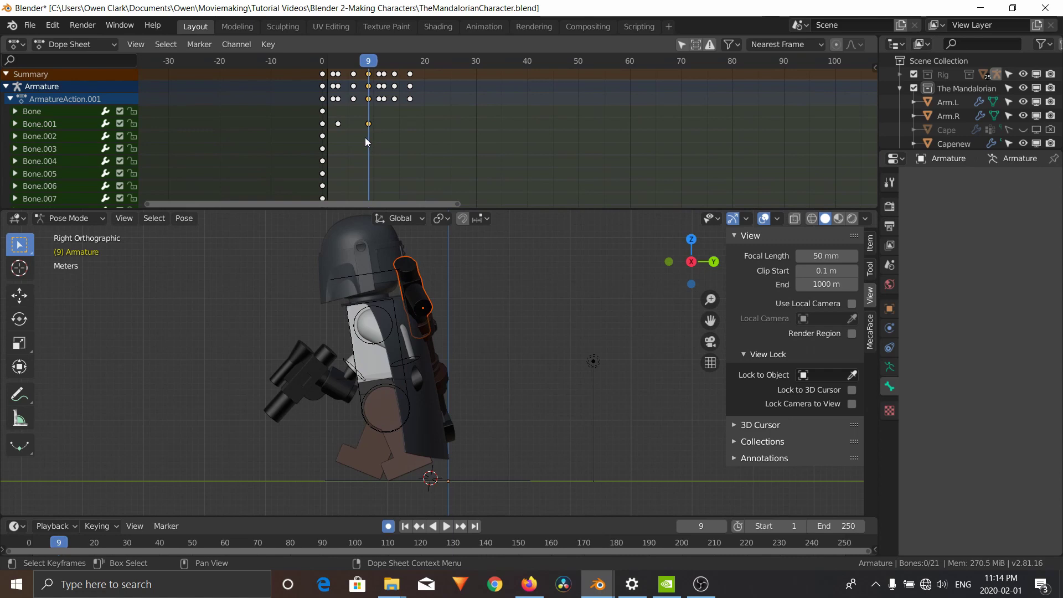
Step: Duplicate the torso bone's (Bone.001) frame 3 keyframe to frame 12
key("Right")
key("Right")
key("Right")
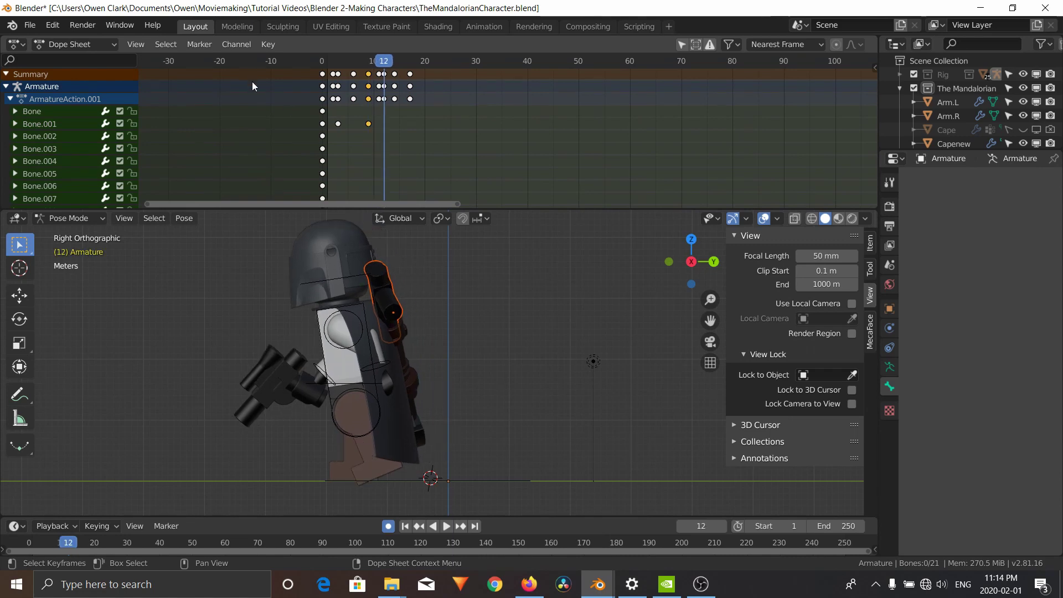
key("shift+d")
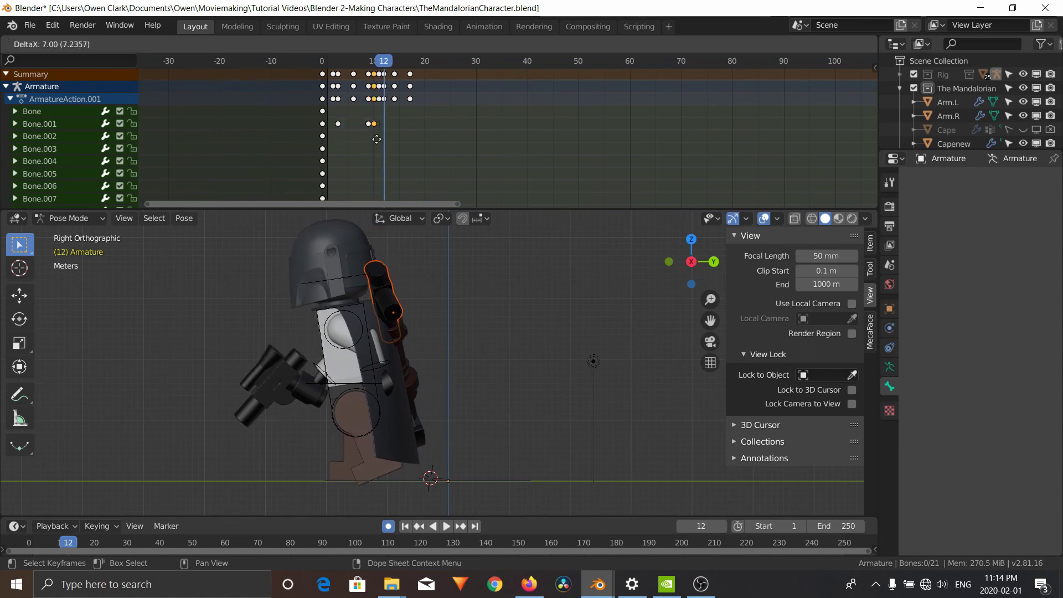
left_click(382, 140)
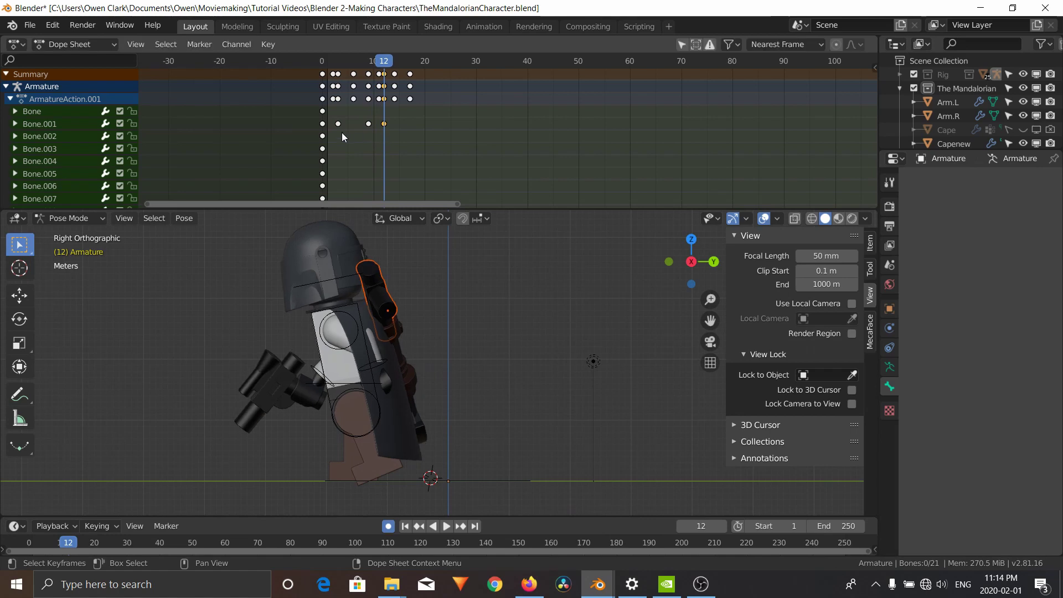
Step: Step frame by frame from frame 12 back to the start and forward again to examine the torso tilt against the legs
key("Left")
key("Left")
key("Left")
key("Left")
key("Left")
key("Left")
key("Left")
key("Left")
key("Left")
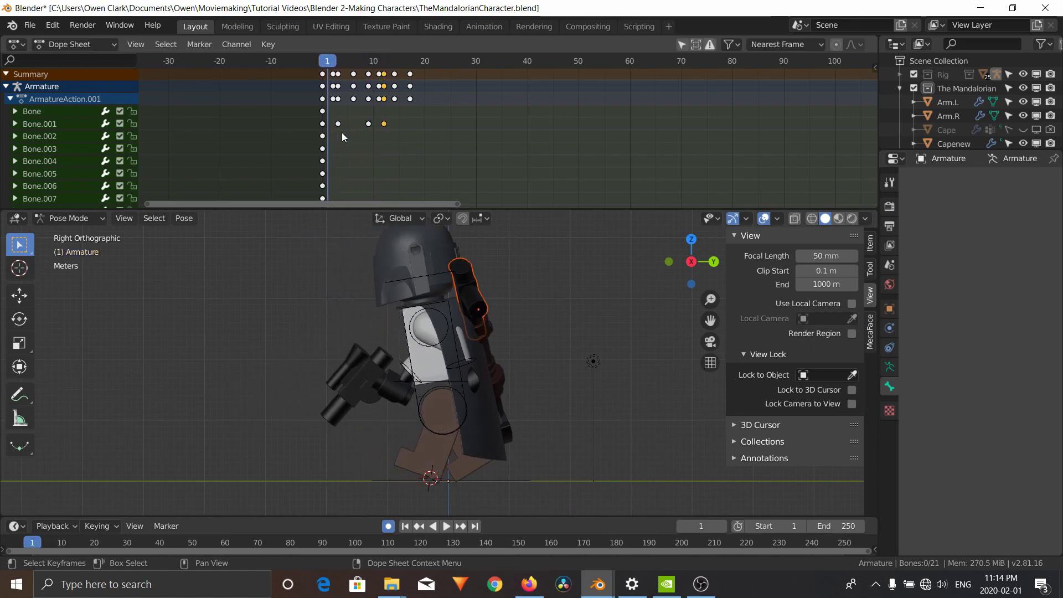
key("Right")
key("Right")
key("Right")
key("Right")
key("Right")
key("Right")
key("Right")
key("Right")
key("Right")
key("Right")
key("Right")
key("Right")
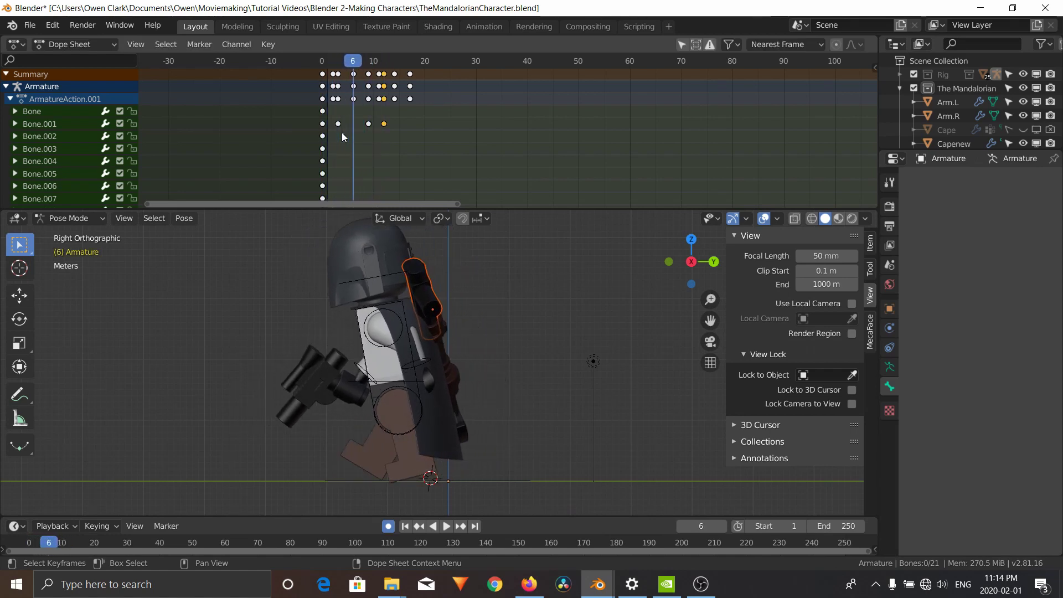
Step: Duplicate the torso bone's (Bone.001) frame 9 keyframe to frame 17
key("Right")
key("Right")
key("Right")
key("Right")
key("Right")
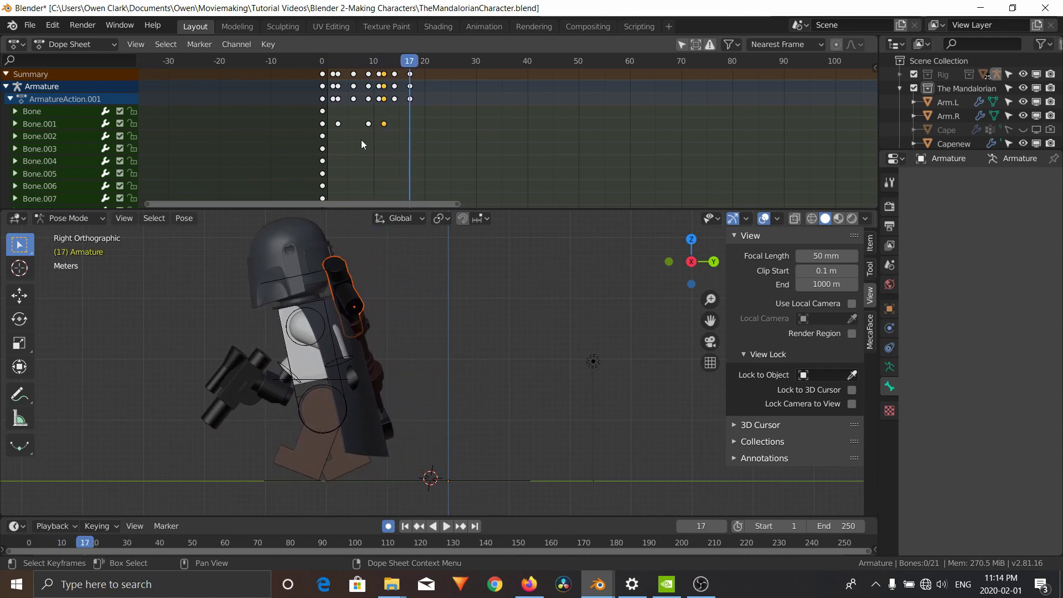
key("g")
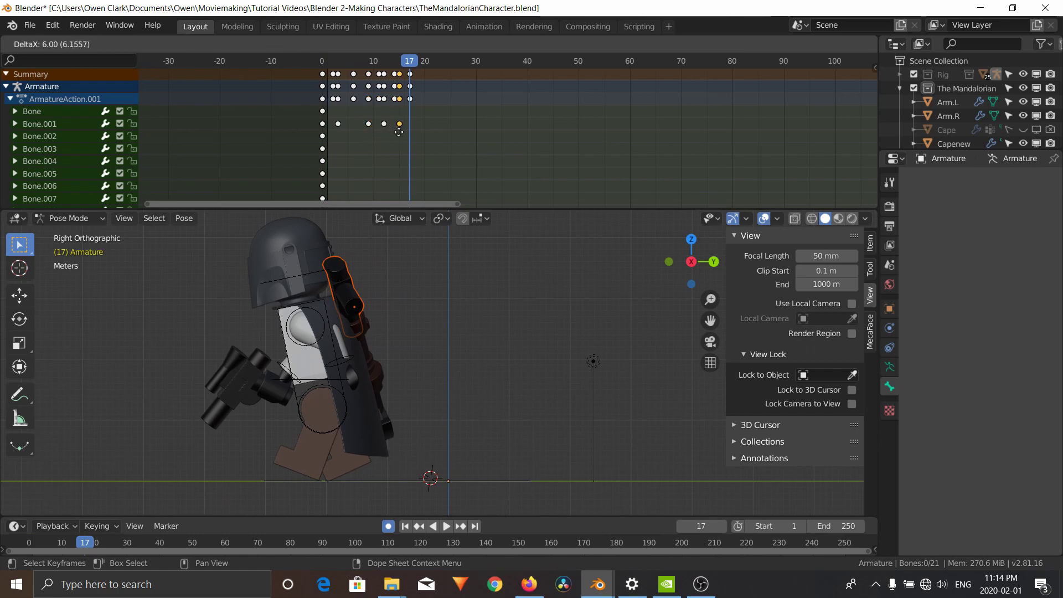
left_click(407, 132)
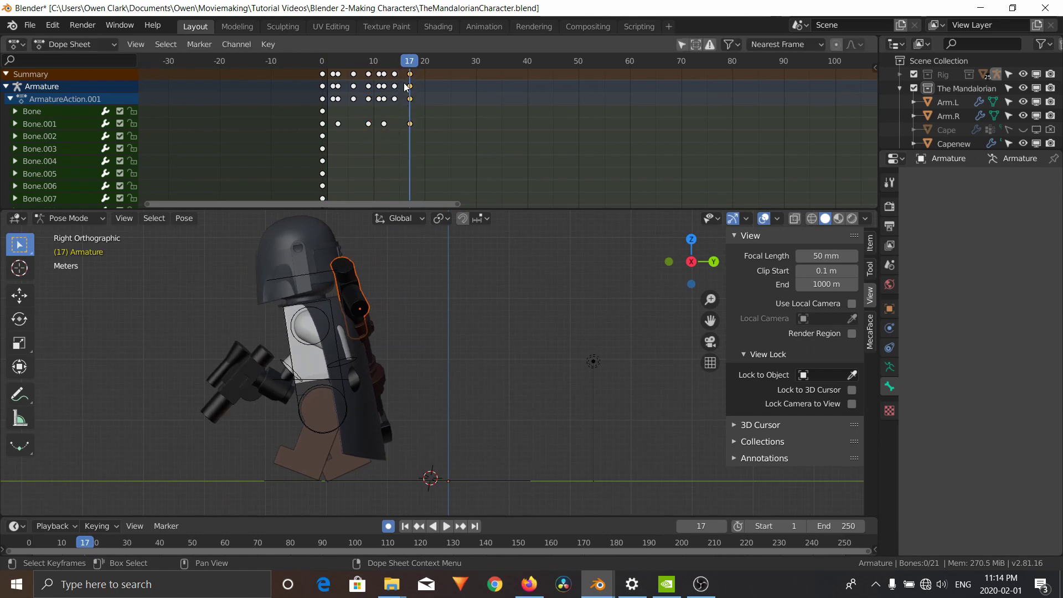
Step: Tilt the torso bone (Bone.001) further forward at frame 17, to an X rotation of 0.131
left_click(291, 317)
key("r")
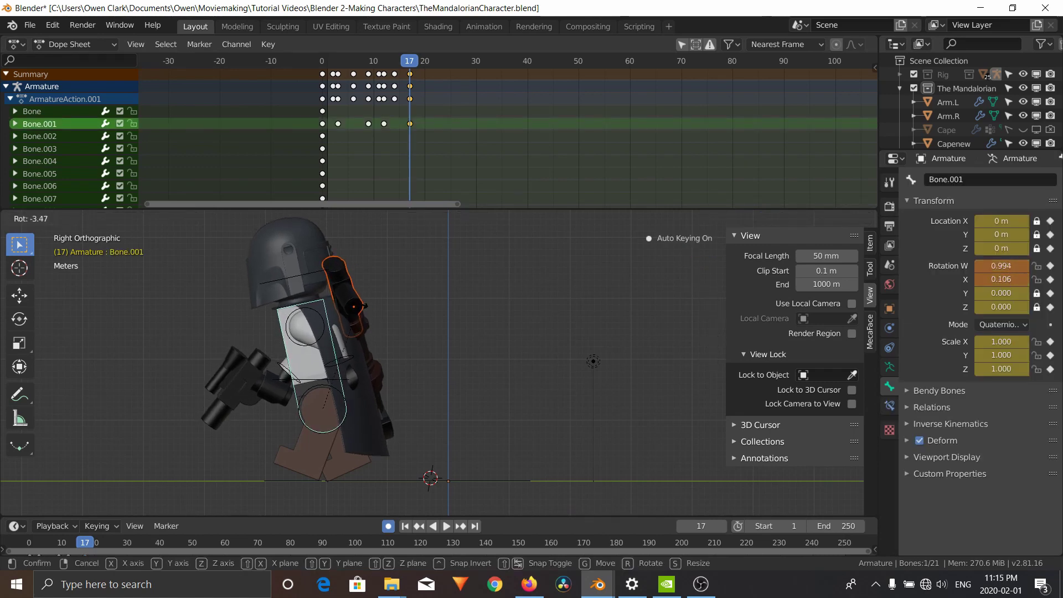
left_click(363, 300)
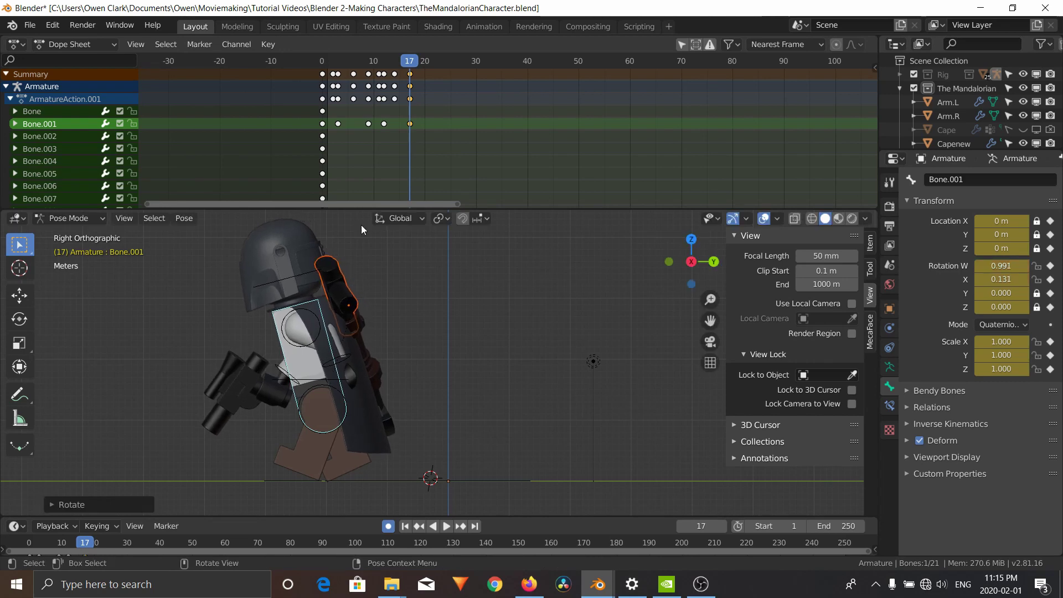
Step: Duplicate the torso bone's (Bone.001) frame 0 keyframe onto frame 17, replacing the keyframe there
left_click(324, 125)
key("g")
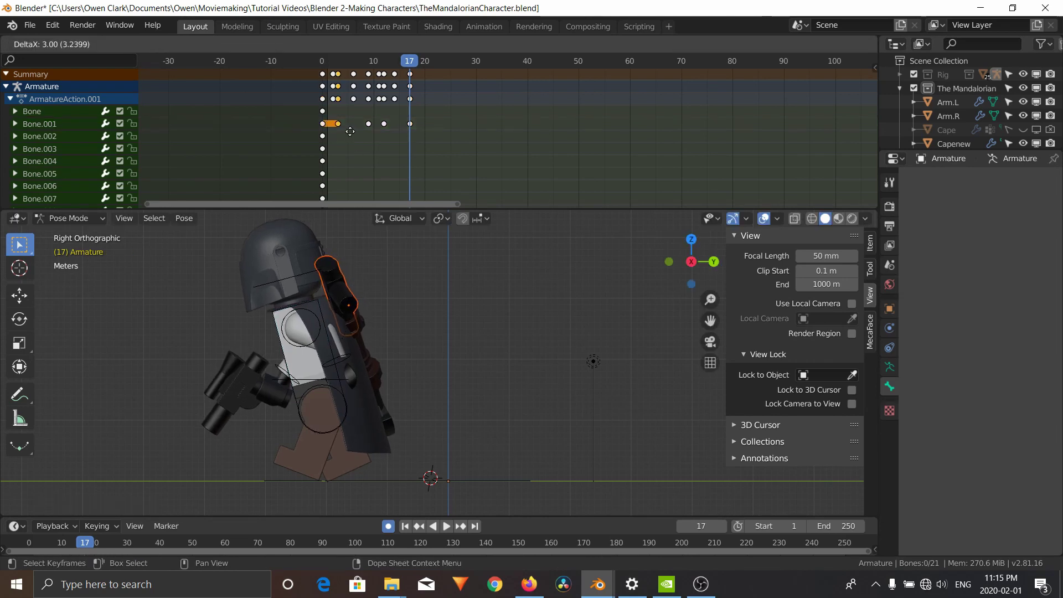
left_click(415, 140)
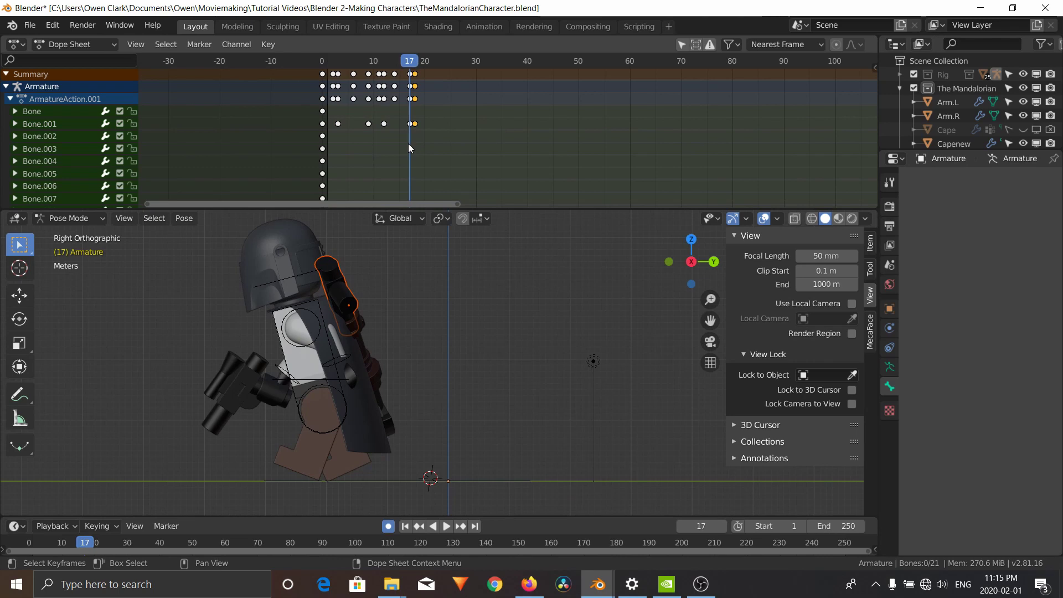
key("Right")
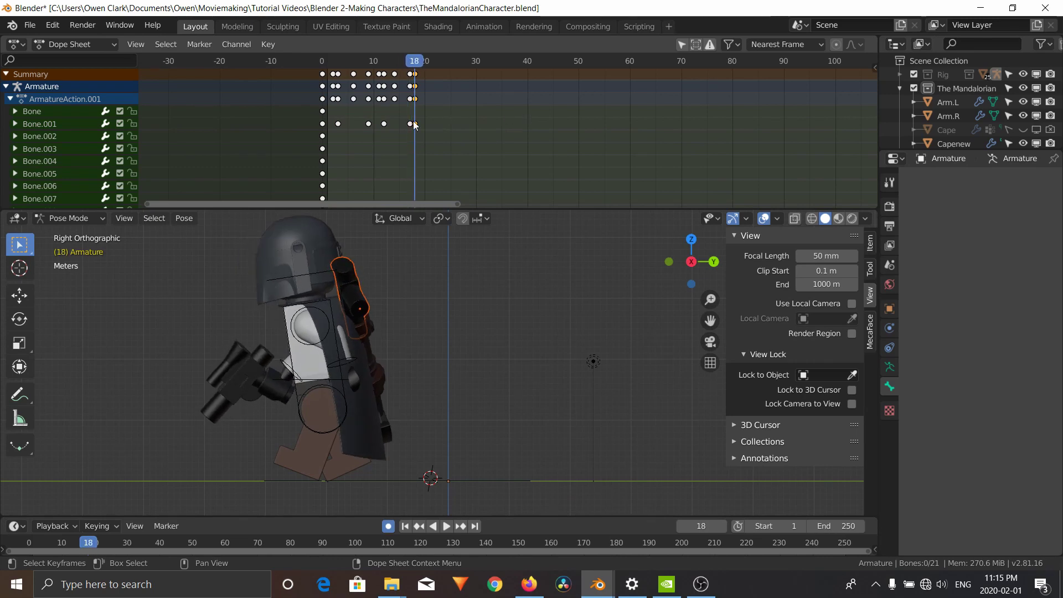
key("g")
left_click(410, 125)
key("Left")
key("Right")
key("Right")
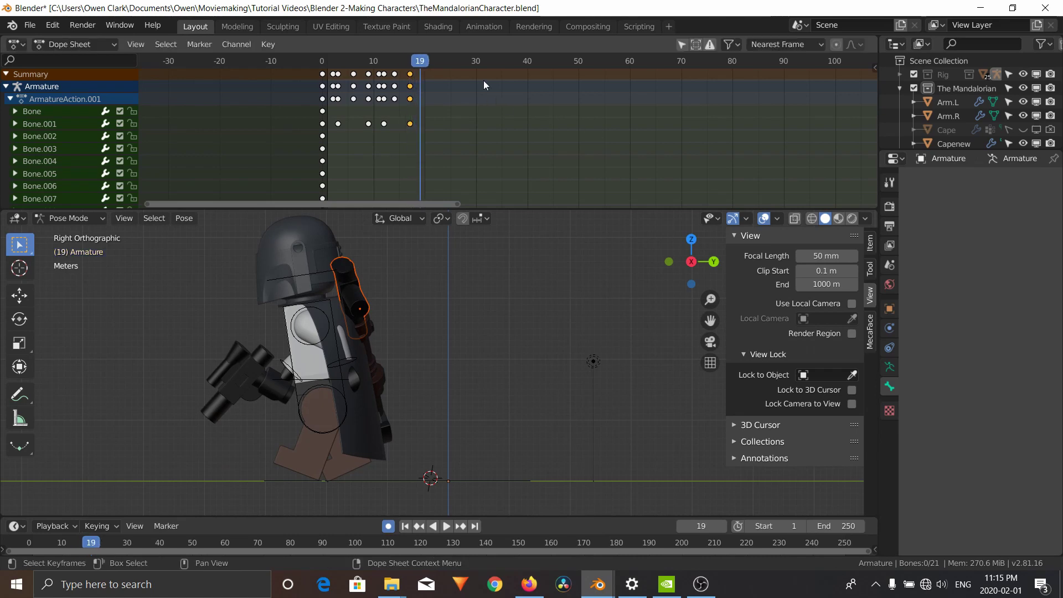
Step: Play back the walk from frame 0 to check the torso's tilting motion
left_click_drag(429, 61, 313, 66)
scroll(430, 102, "down", 2)
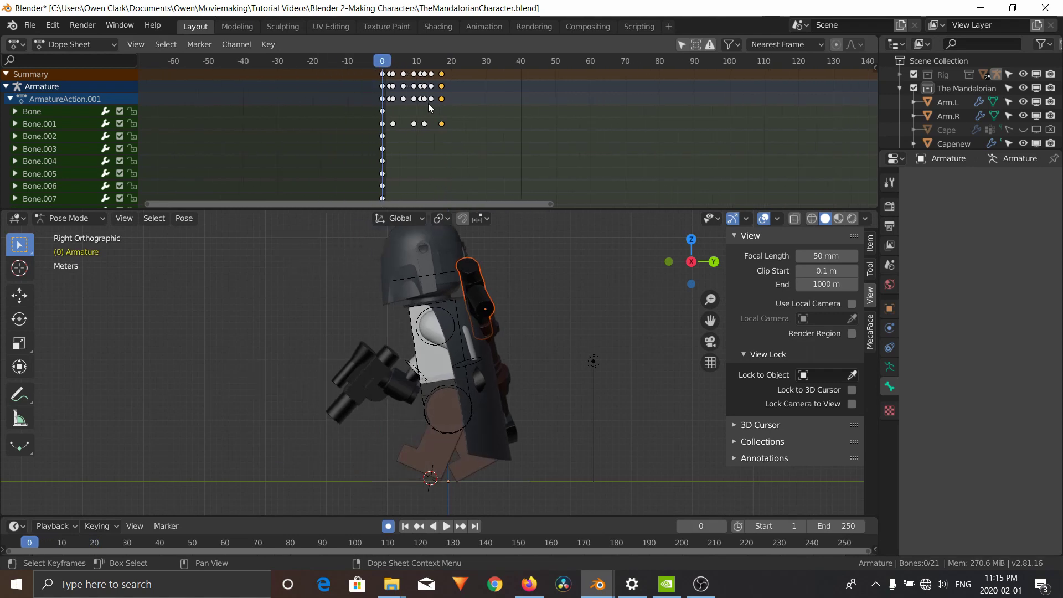
key("space")
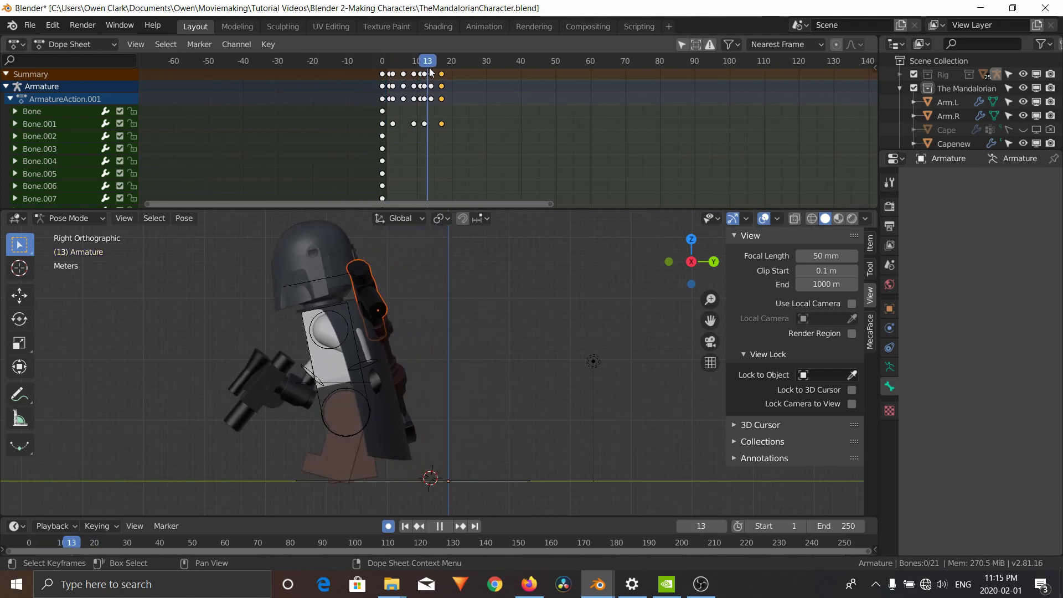
key("space")
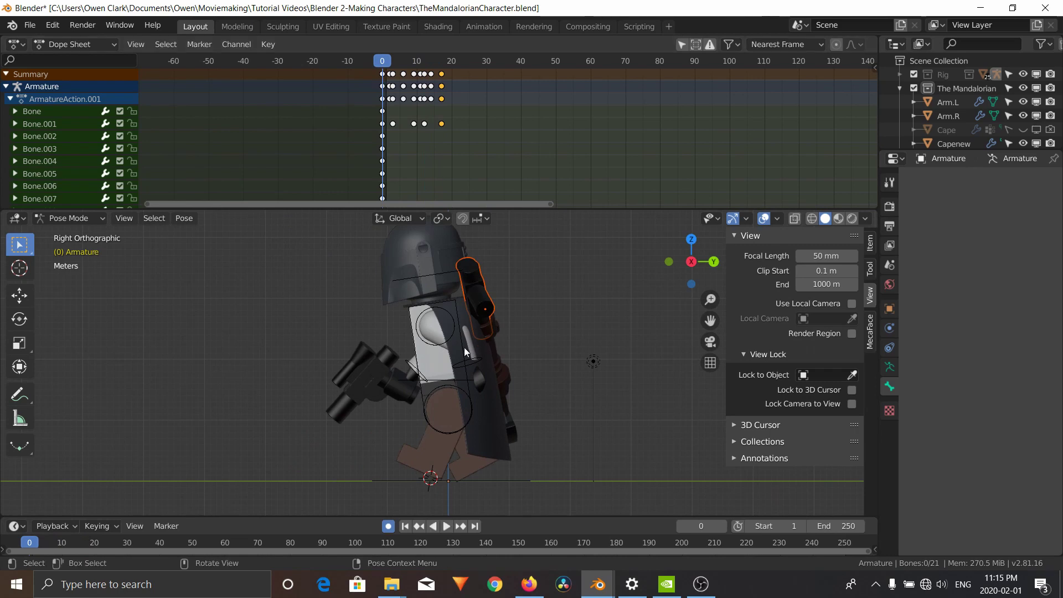
Step: Duplicate the frame 0 keyframes of the two arm bones (Bone.003 and Bone.004) to frame 17
left_click(438, 307)
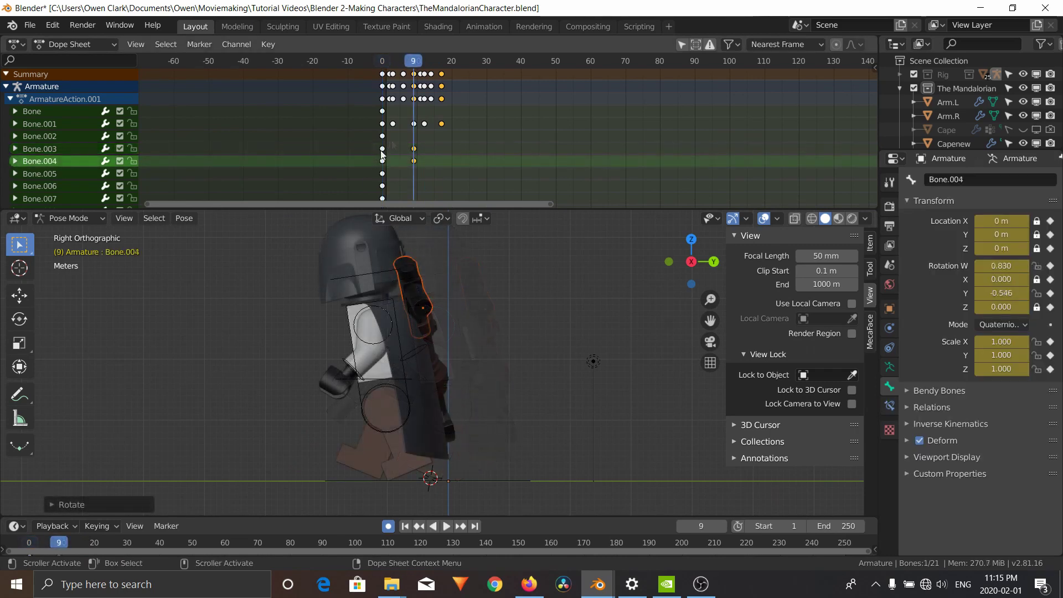
left_click(382, 149)
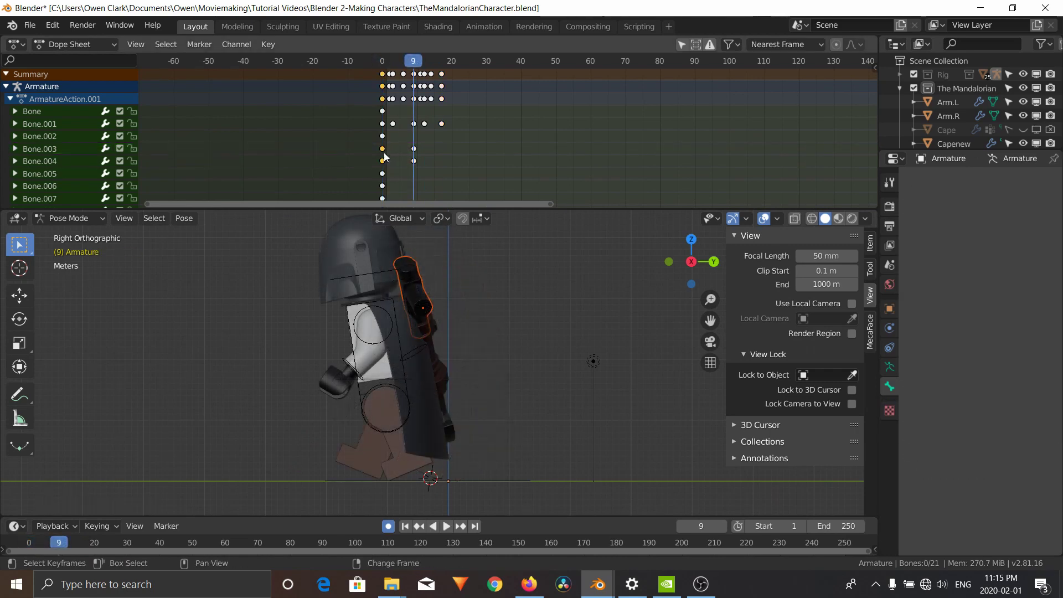
left_click(382, 160, "shift")
key("g")
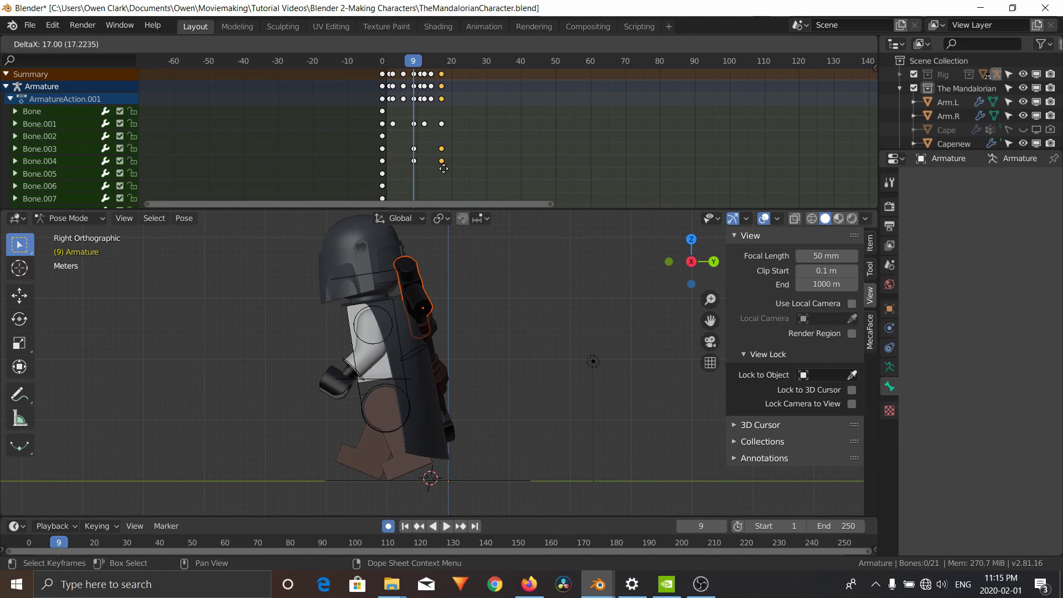
left_click(443, 157)
Step: Play back the walk from frame 0 to check the arm swing together with the legs and torso
key("space")
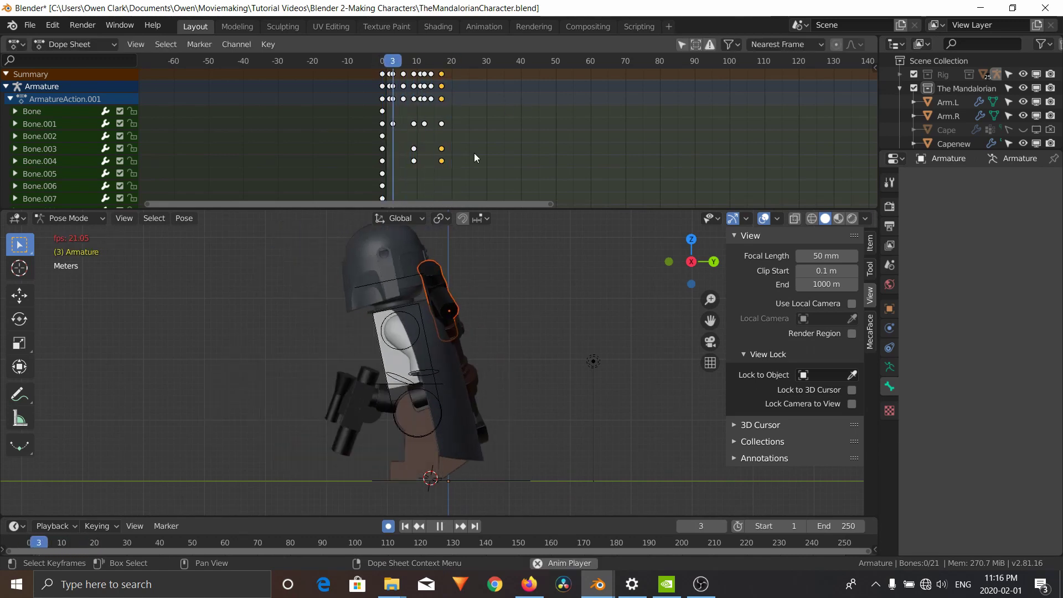
key("space")
left_click(383, 61)
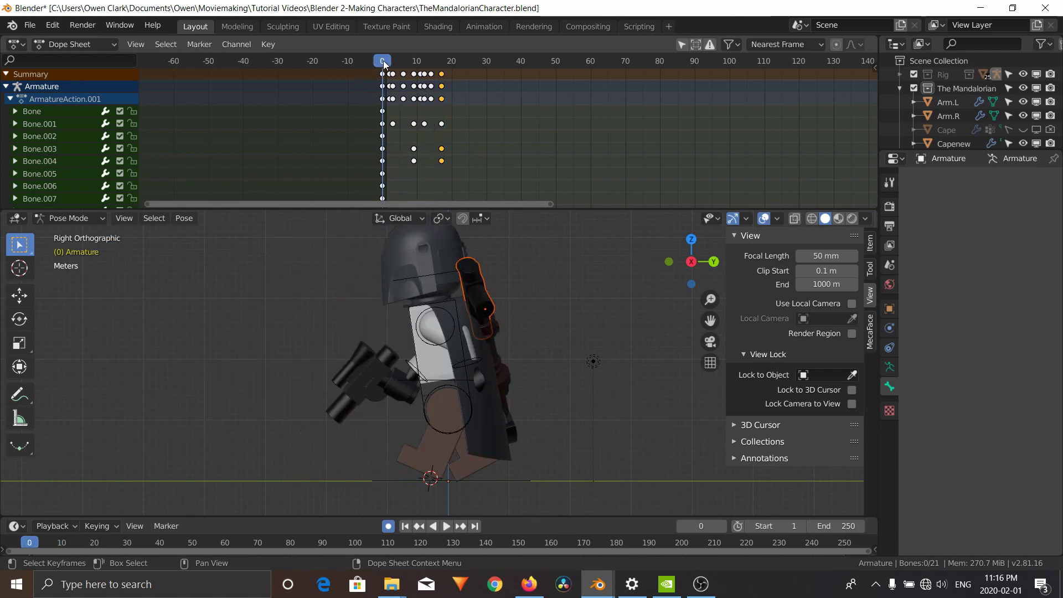
key("space")
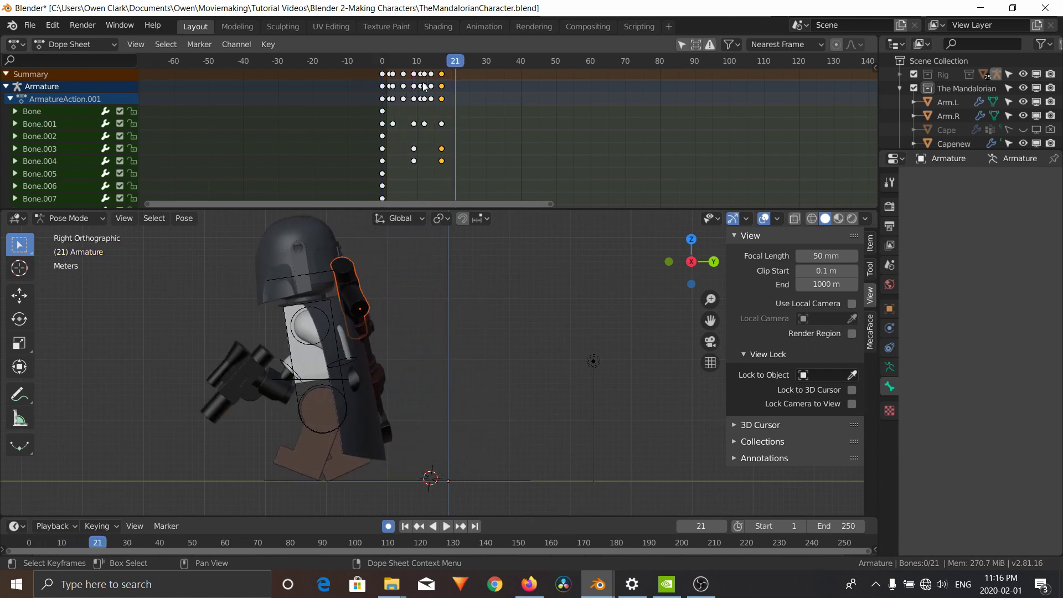
Step: Replay the walk from the first frame once more and return the playhead to frame 0
left_click(382, 61)
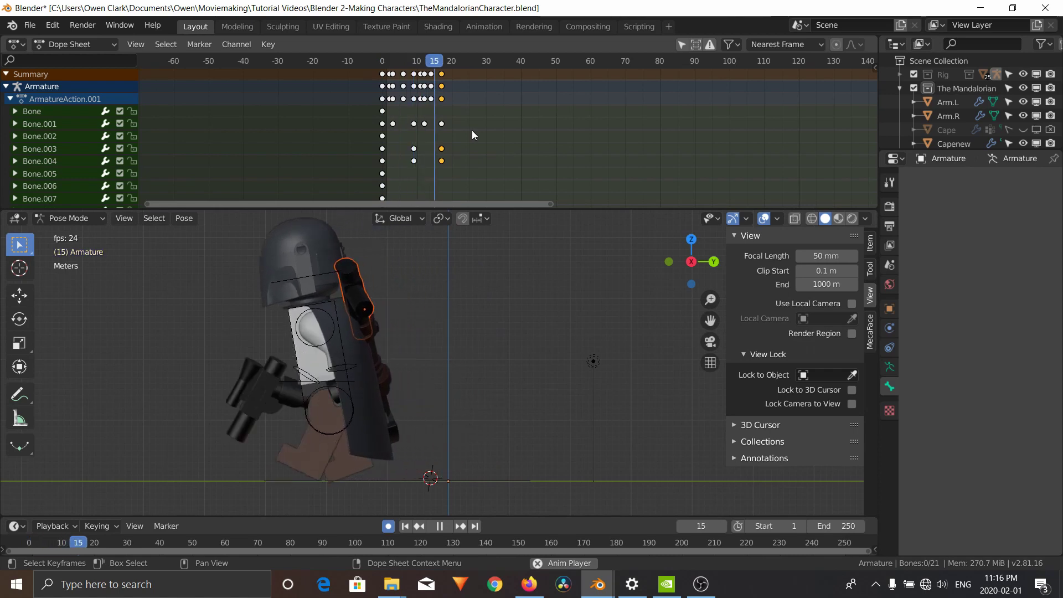
key("space")
left_click(382, 62)
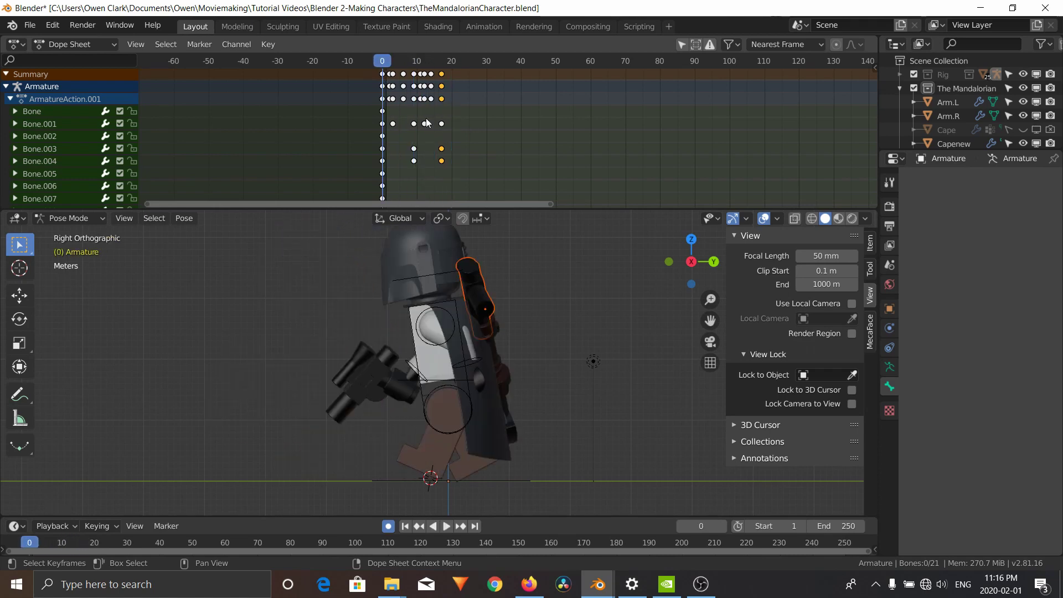
Step: Keyframe the location and rotation of all the rig's bones at frame 17 and return to frame 0
key("a")
scroll(442, 132, "down", 11)
middle_click_drag(552, 153, 430, 55)
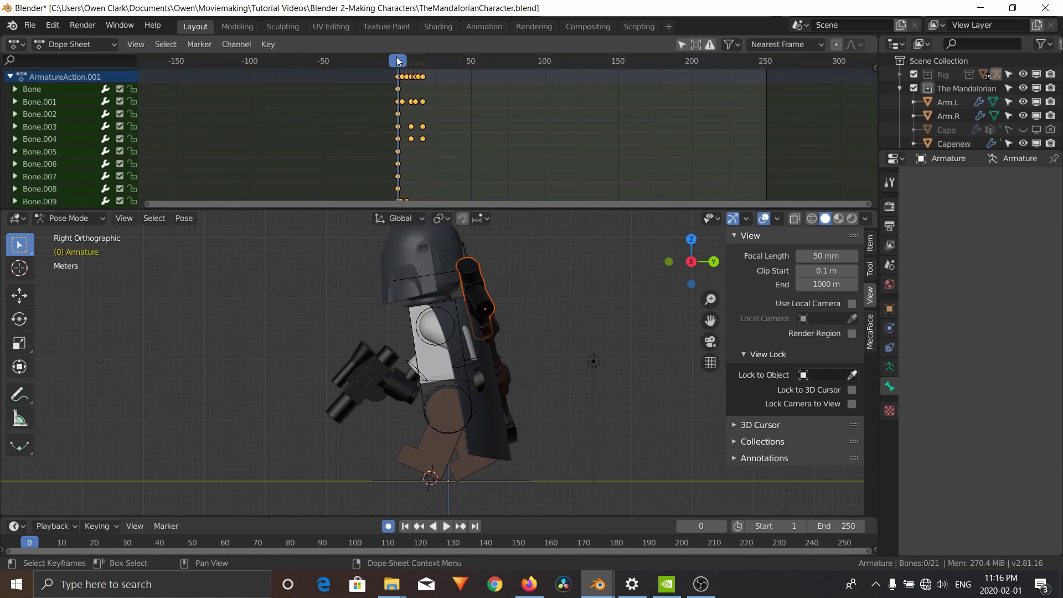
left_click_drag(396, 59, 423, 68)
key("a")
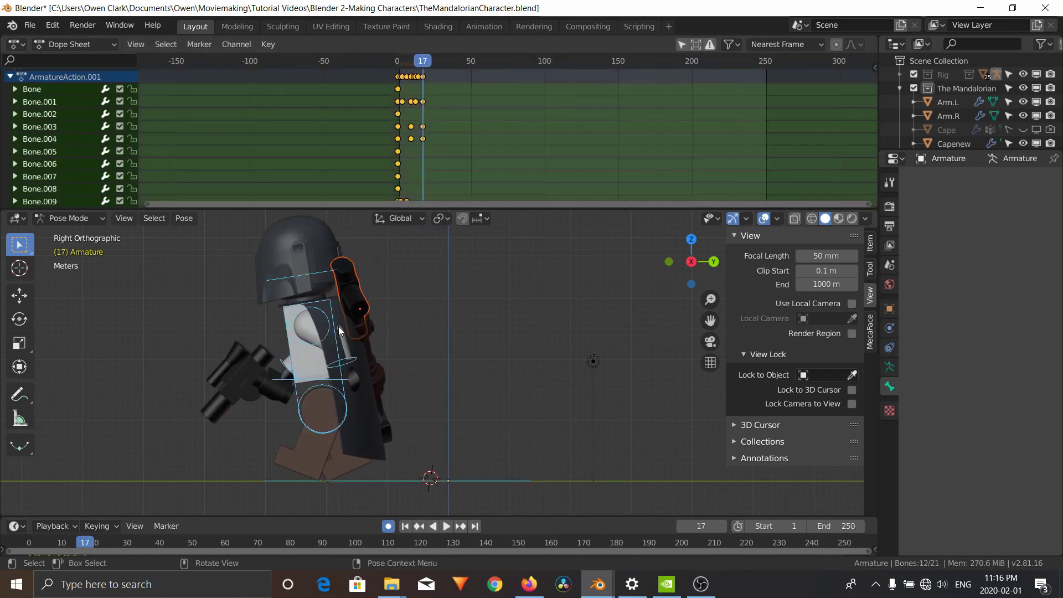
key("i")
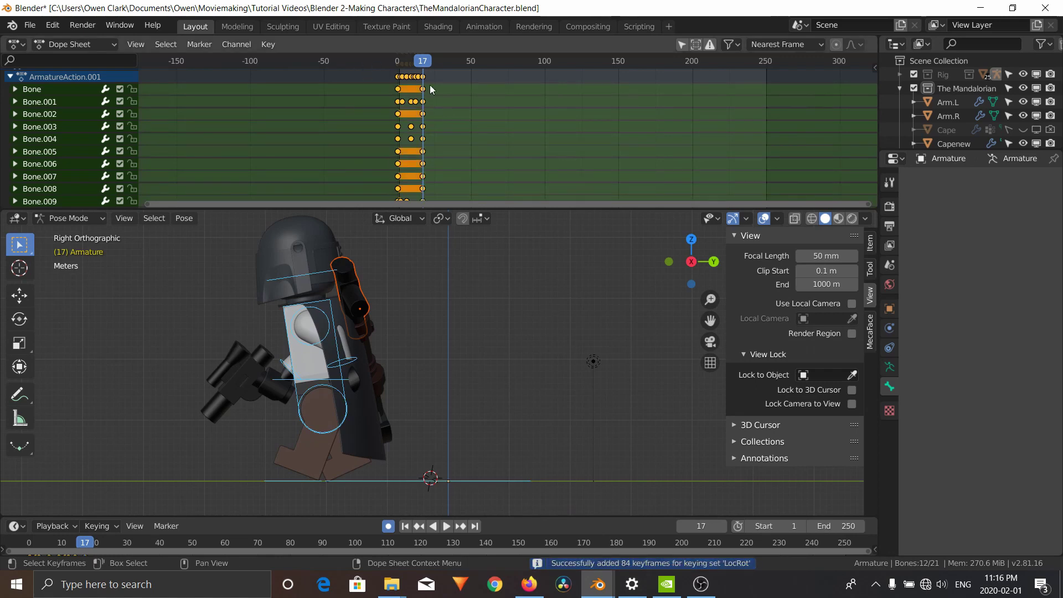
left_click_drag(424, 62, 395, 67)
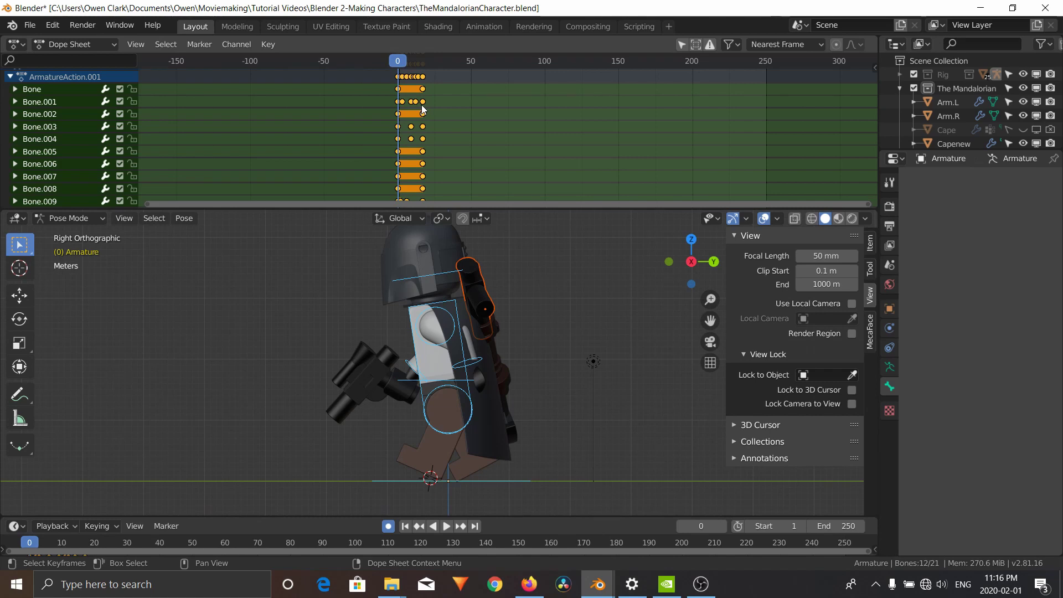
Step: Try scaling all keyframes by 2 from frame 0, test the playback, and scale them back by 0.5
scroll(424, 114, "up", 5)
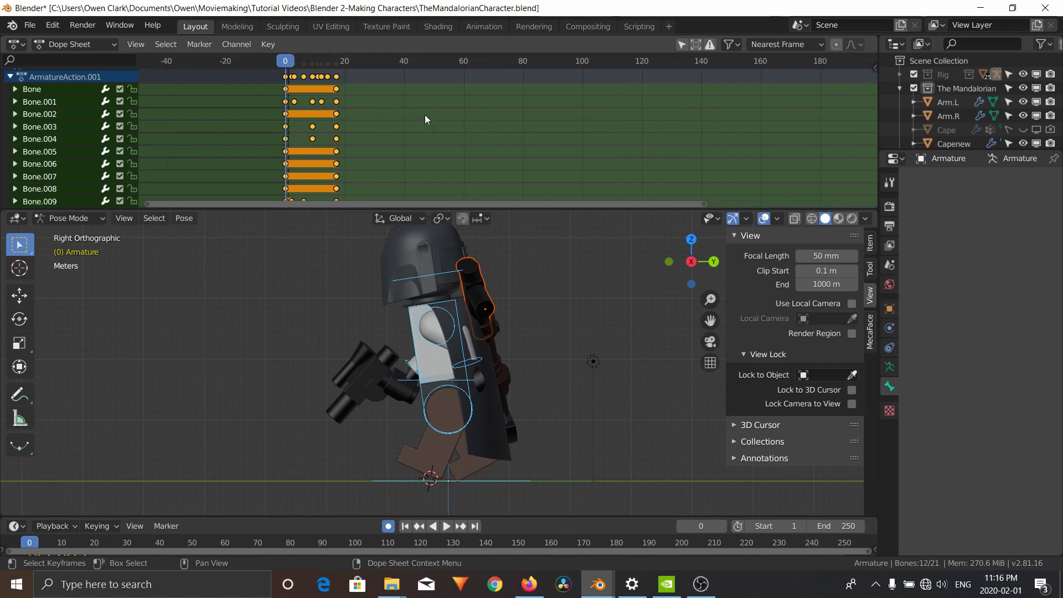
left_click(426, 115)
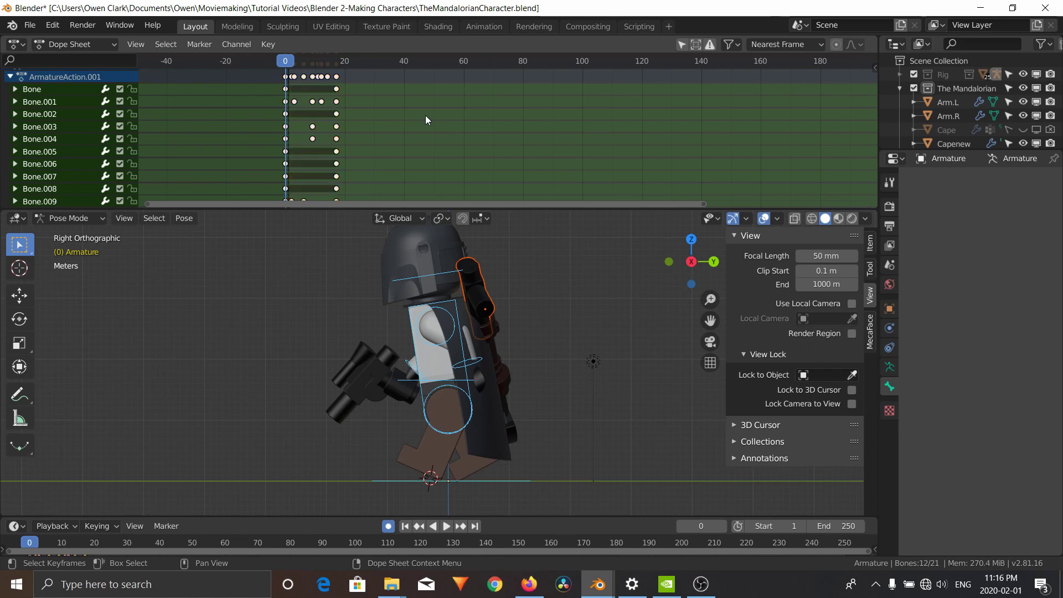
key("a")
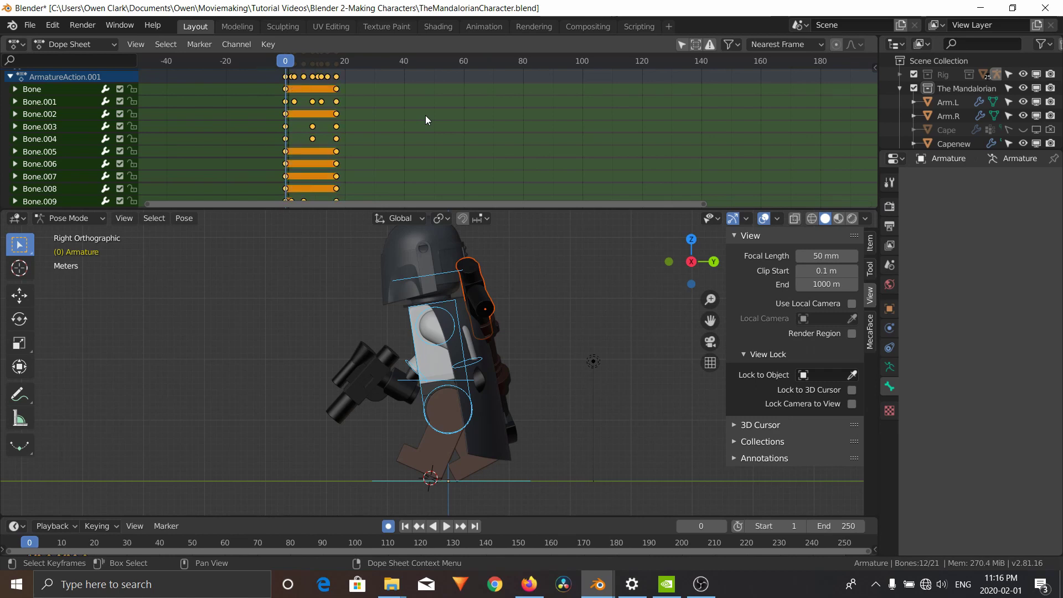
type("s2")
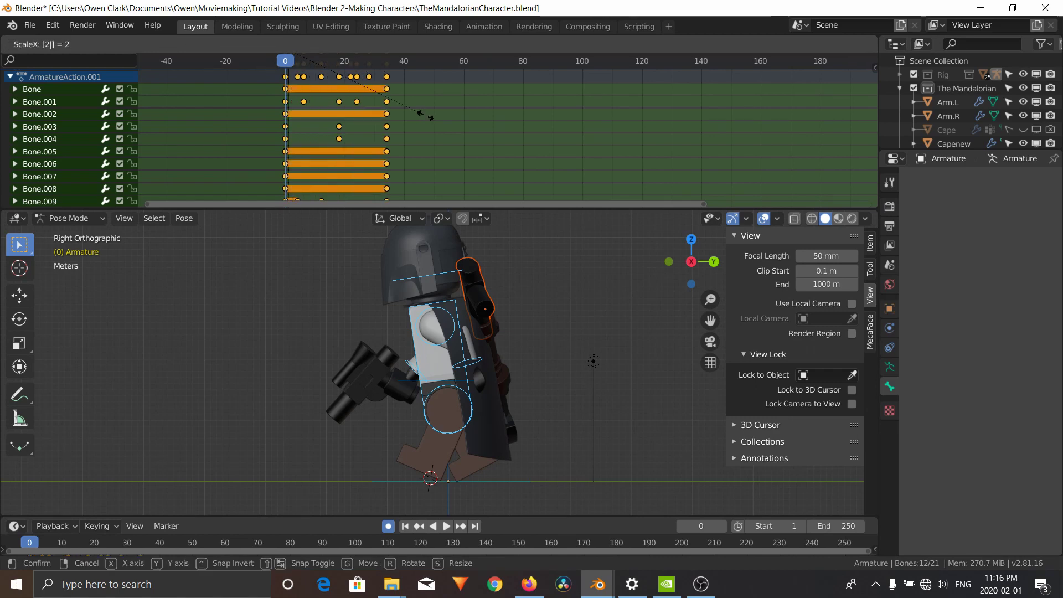
key("Return")
key("space")
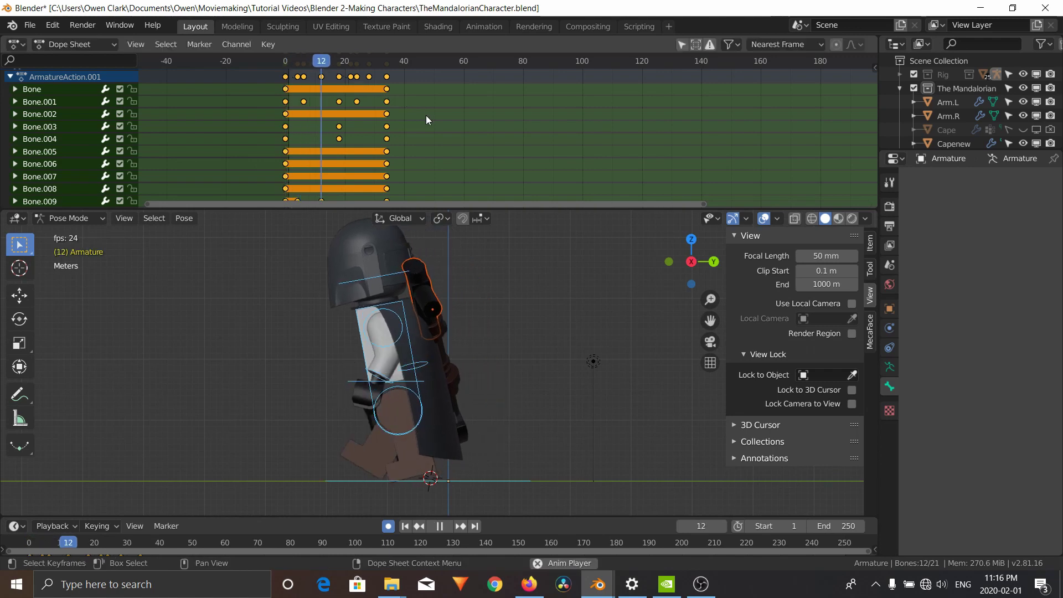
key("Escape")
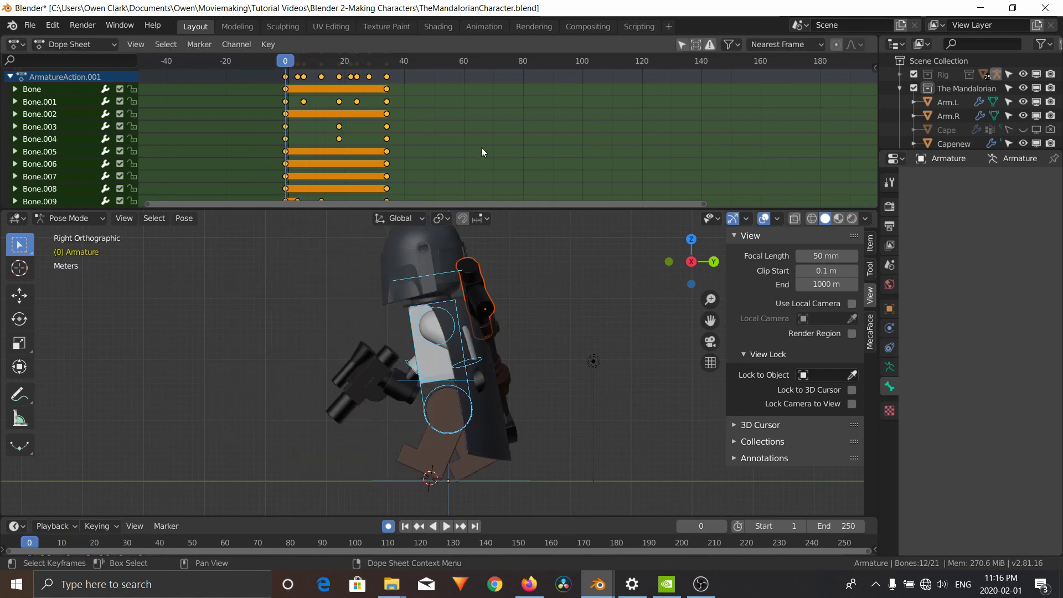
type("s0.5")
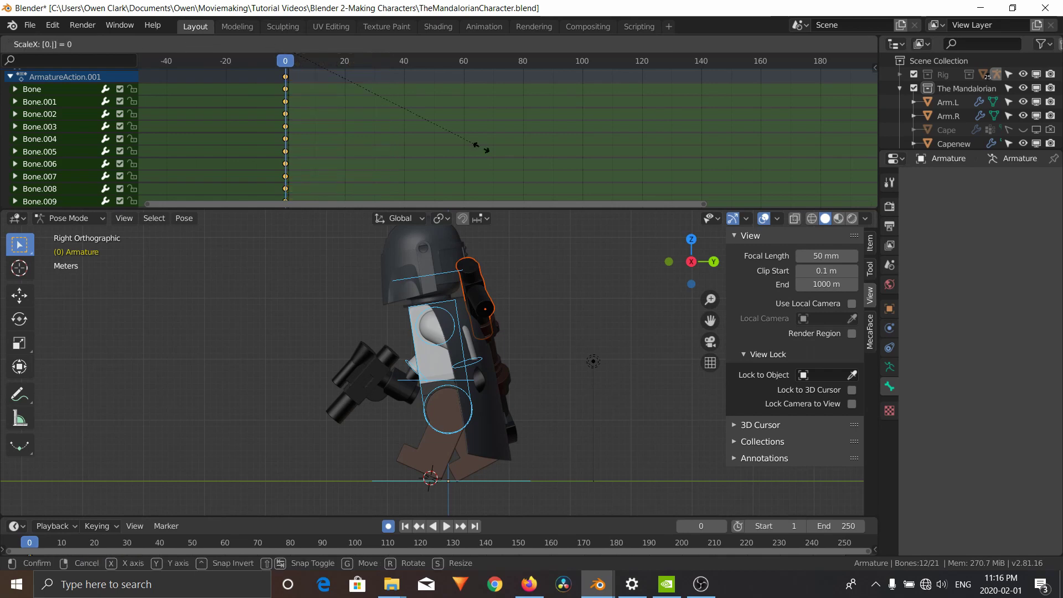
key("Return")
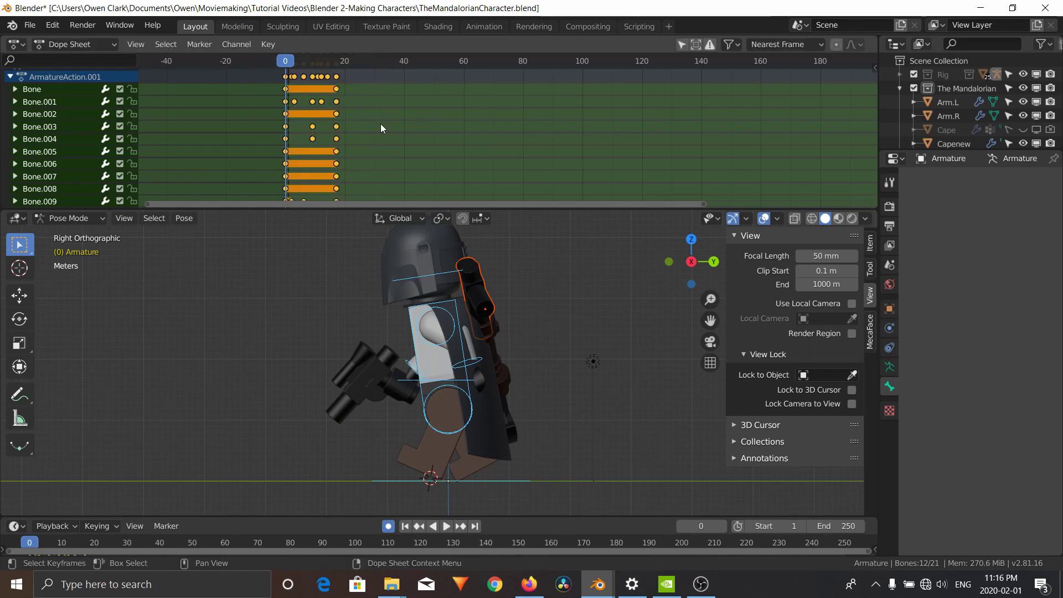
Step: Scale all keyframes by 1.2 from frame 0 to slow the walk slightly
type("s")
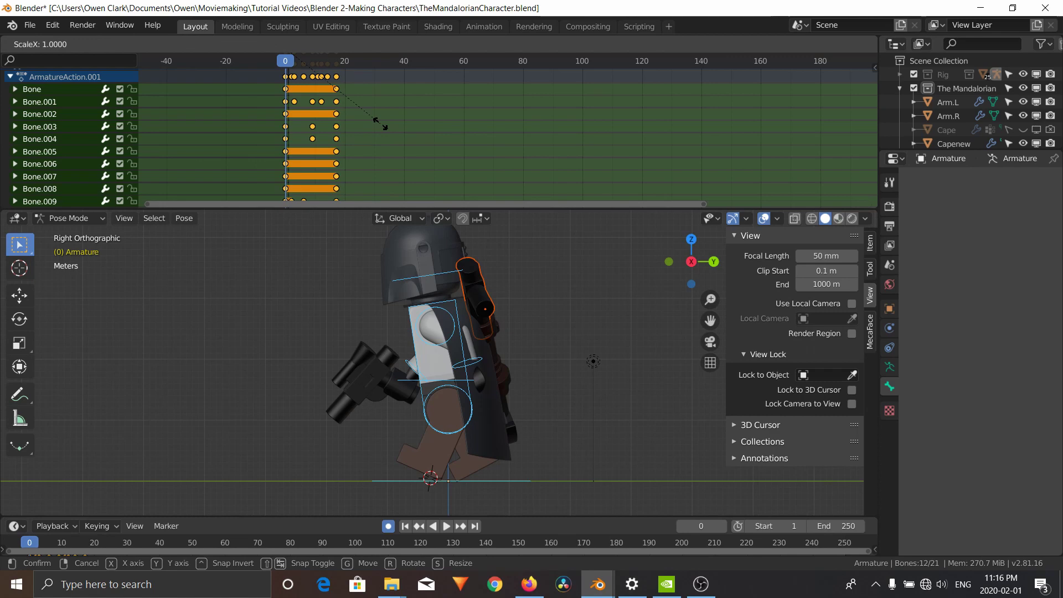
type("1.2")
key("Return")
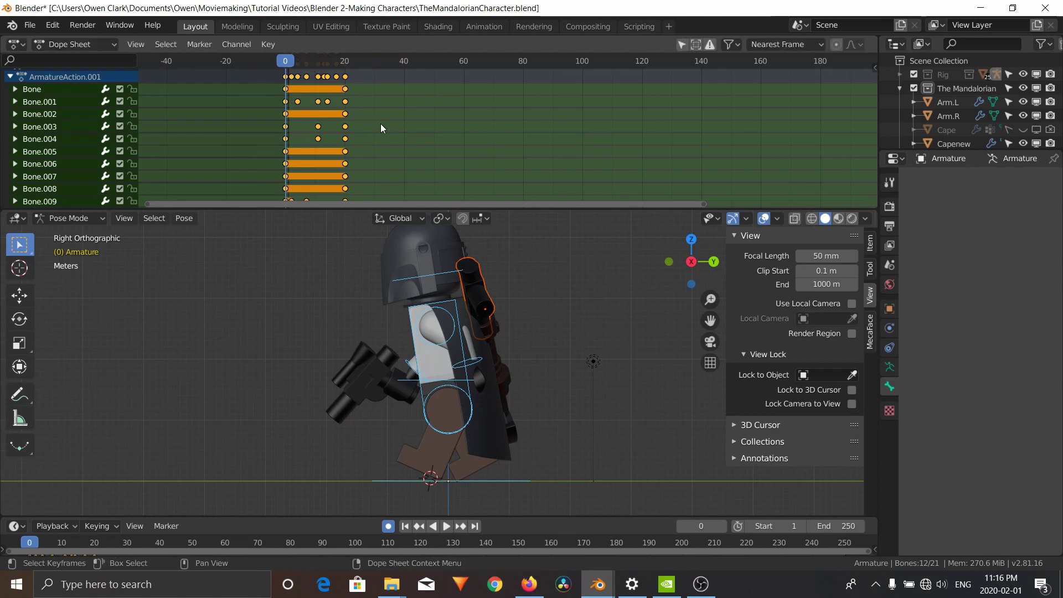
Step: Play back the rescaled walk from frame 0 to check its pace, and return to the start
key("space")
key("space")
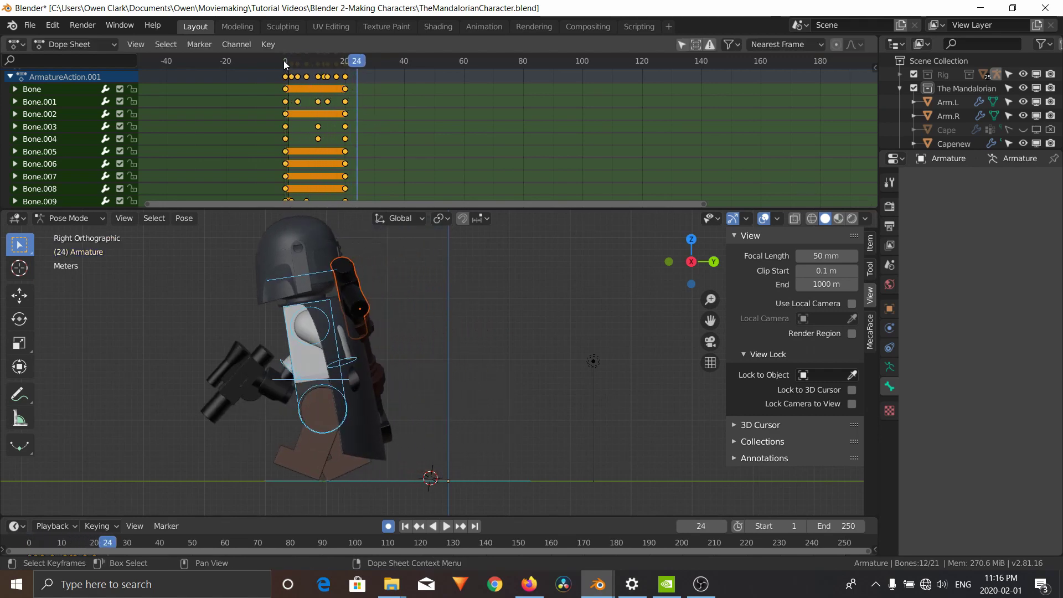
key("shift+Left")
key("space")
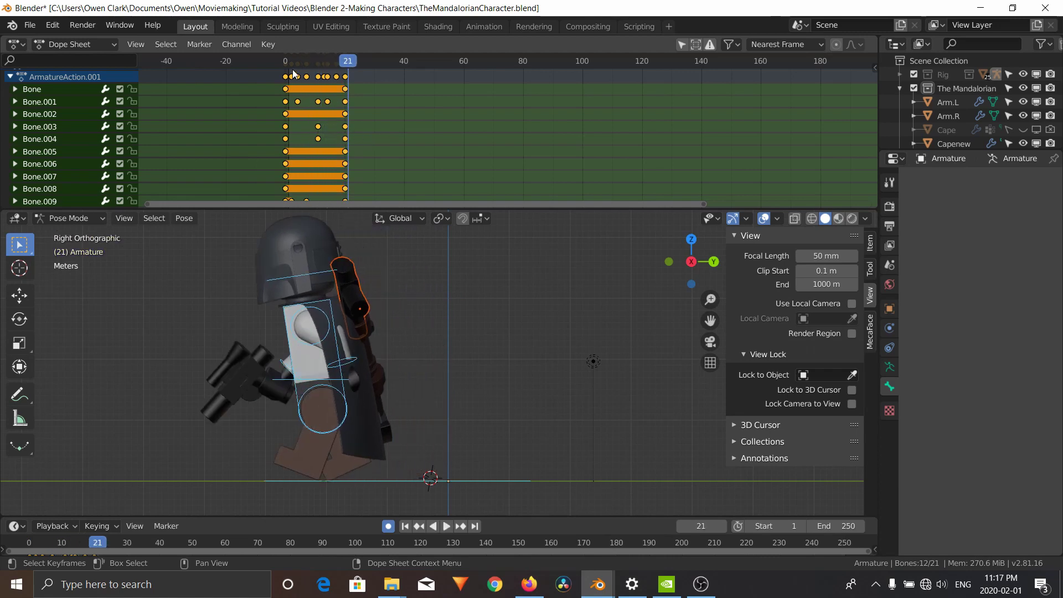
left_click(286, 58)
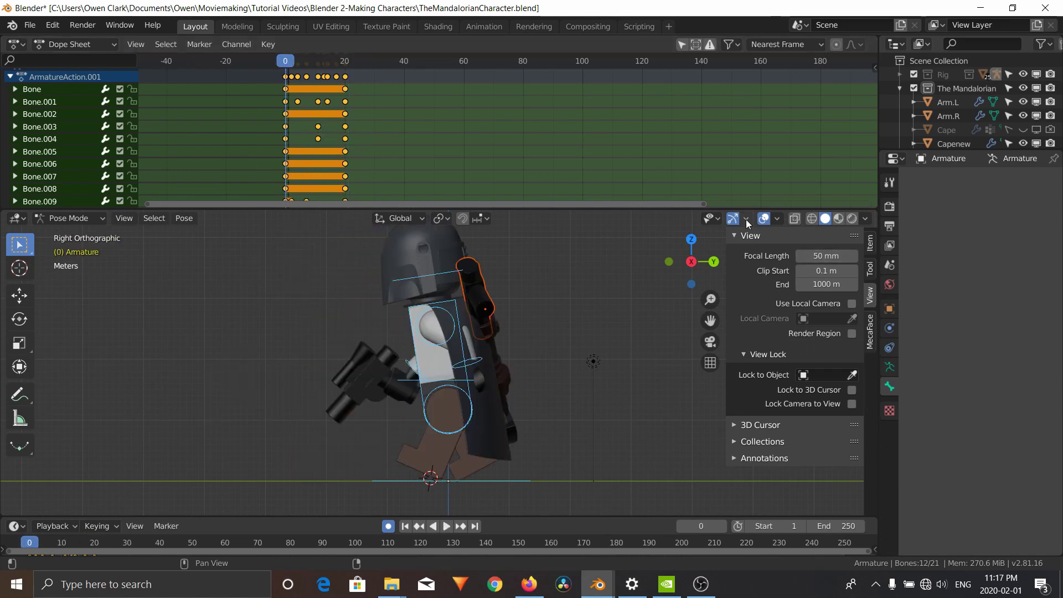
Step: Set the scene's output frame rate to a custom value of 12 fps
left_click(890, 206)
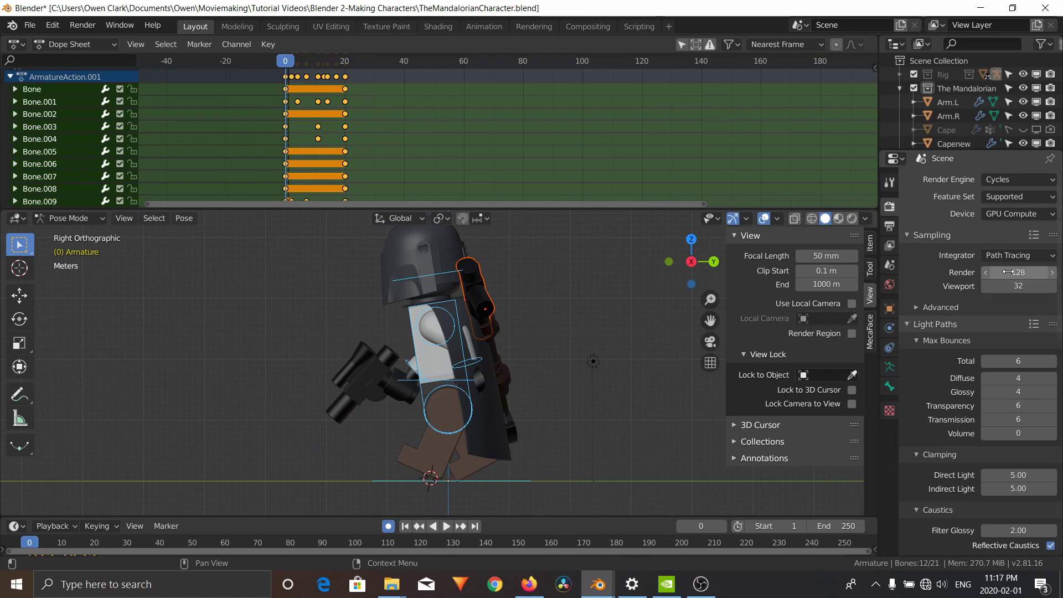
left_click(889, 227)
left_click(1020, 346)
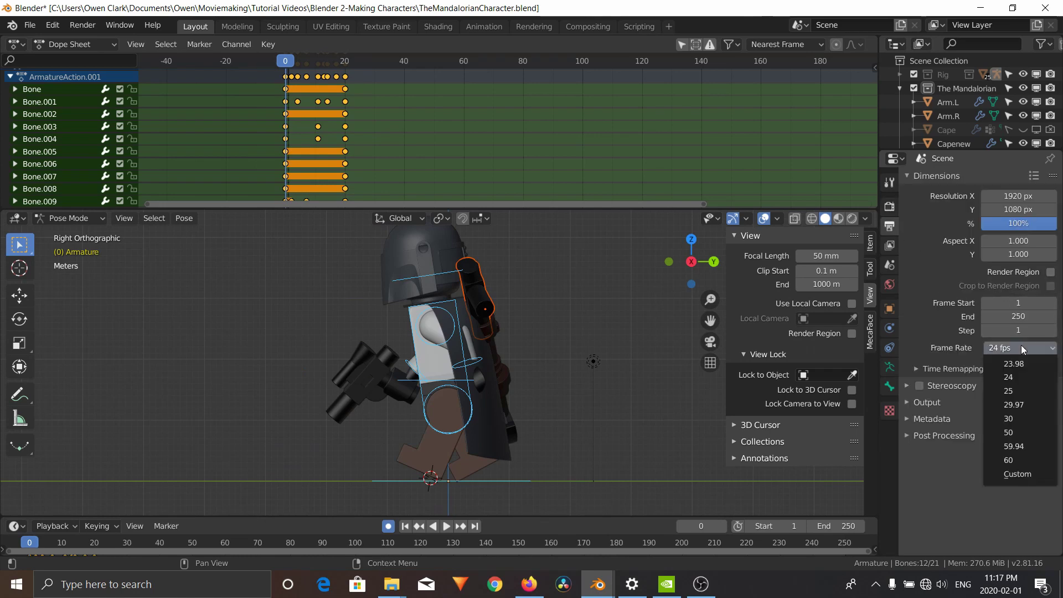
left_click(1020, 344)
left_click(1021, 344)
left_click(1032, 467)
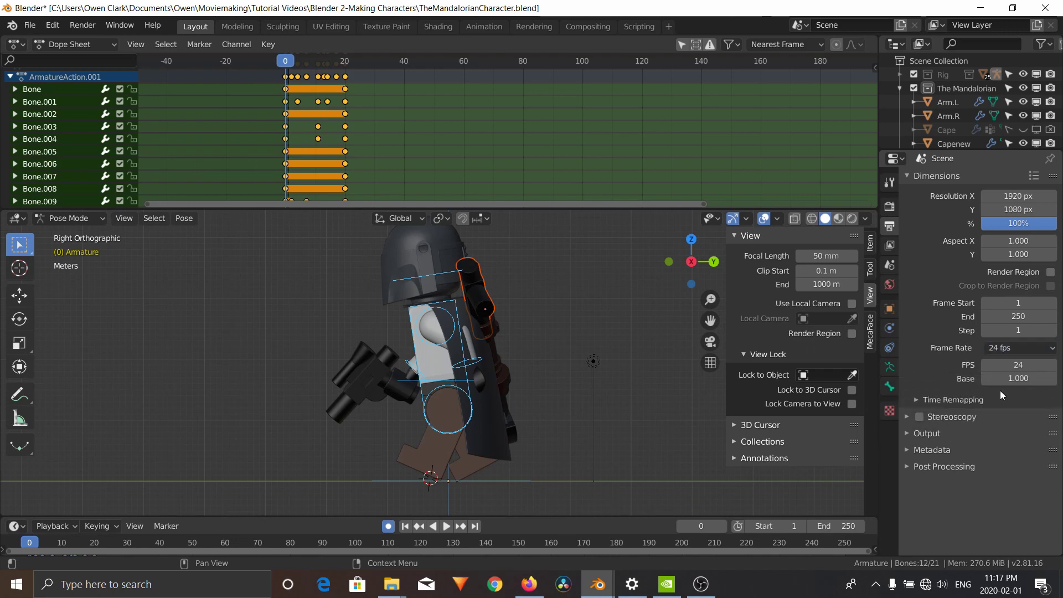
left_click(1000, 367)
type("12")
key("Return")
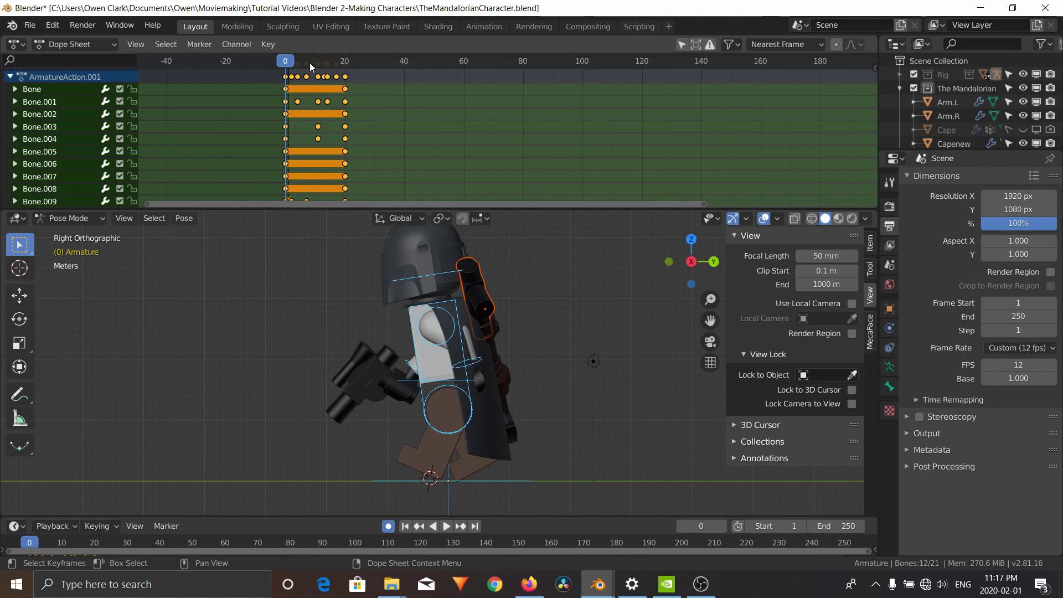
Step: Play back the walk from frame 0 to check its speed at 12 fps
scroll(328, 128, "up", 2)
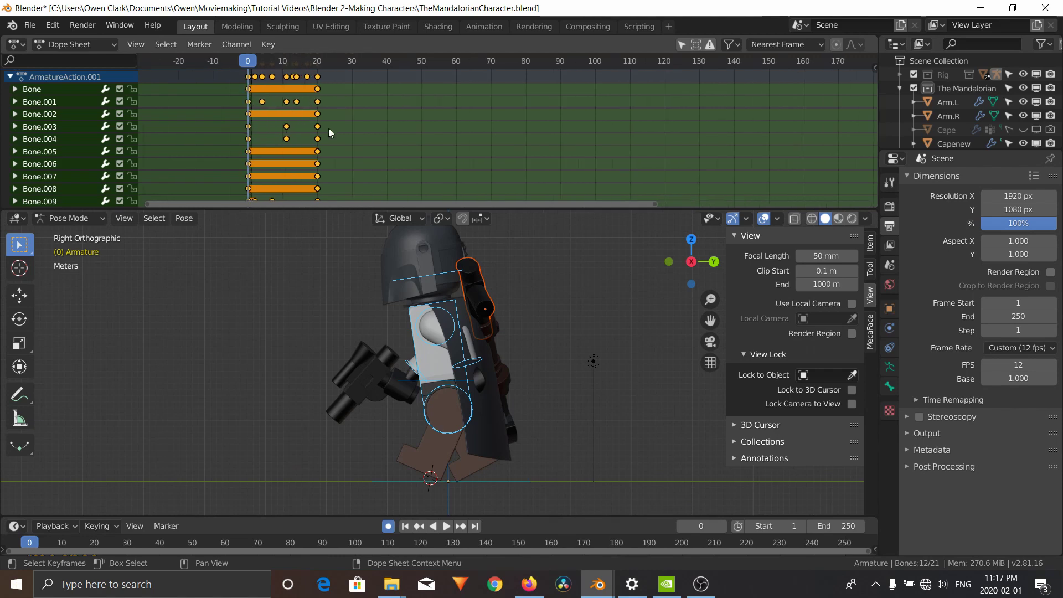
scroll(327, 128, "up", 1)
middle_click_drag(321, 130, 449, 137)
scroll(451, 135, "up", 6)
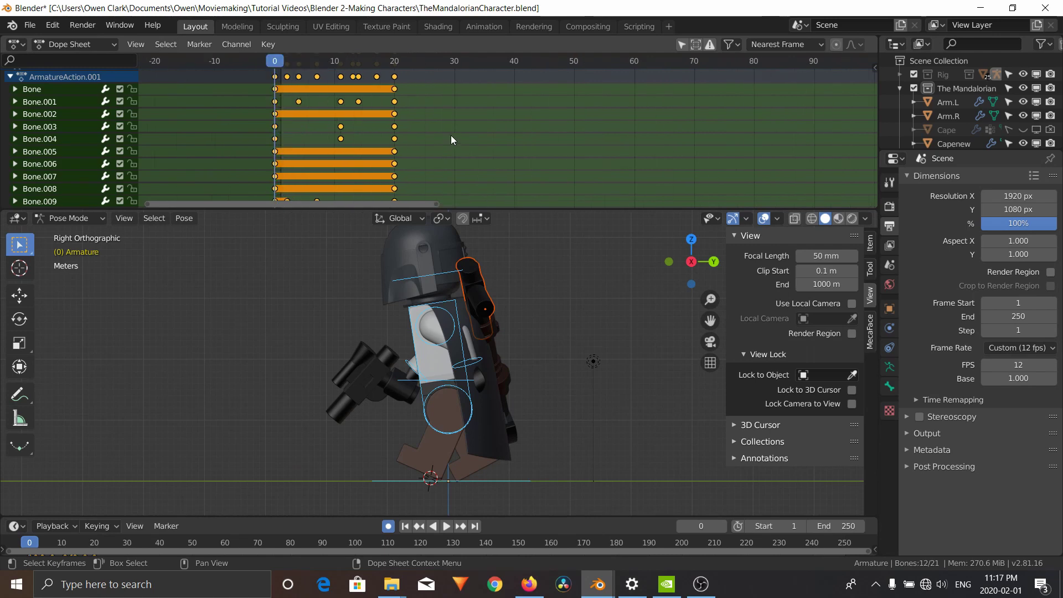
key("space")
key("space")
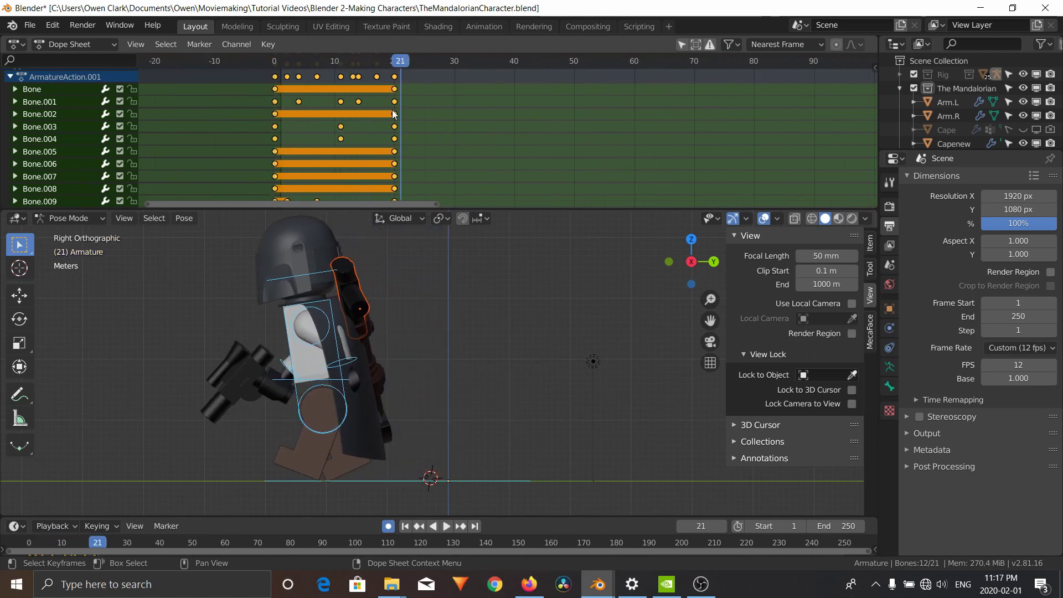
Step: Scale all keyframes by 0.5 from frame 0 to halve the length of the walk cycle
left_click(276, 59)
type("s")
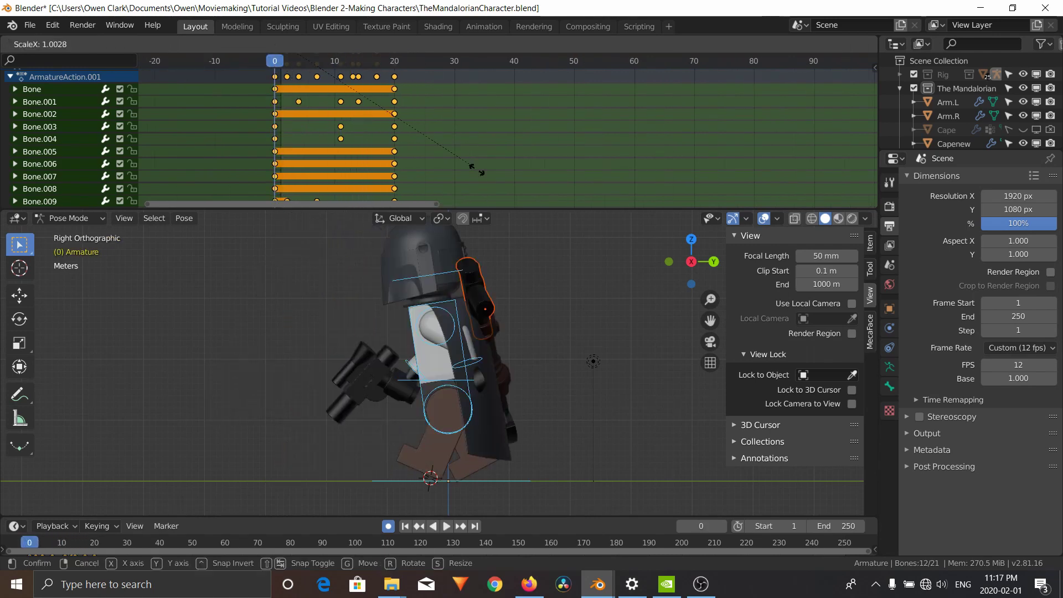
type("0.5")
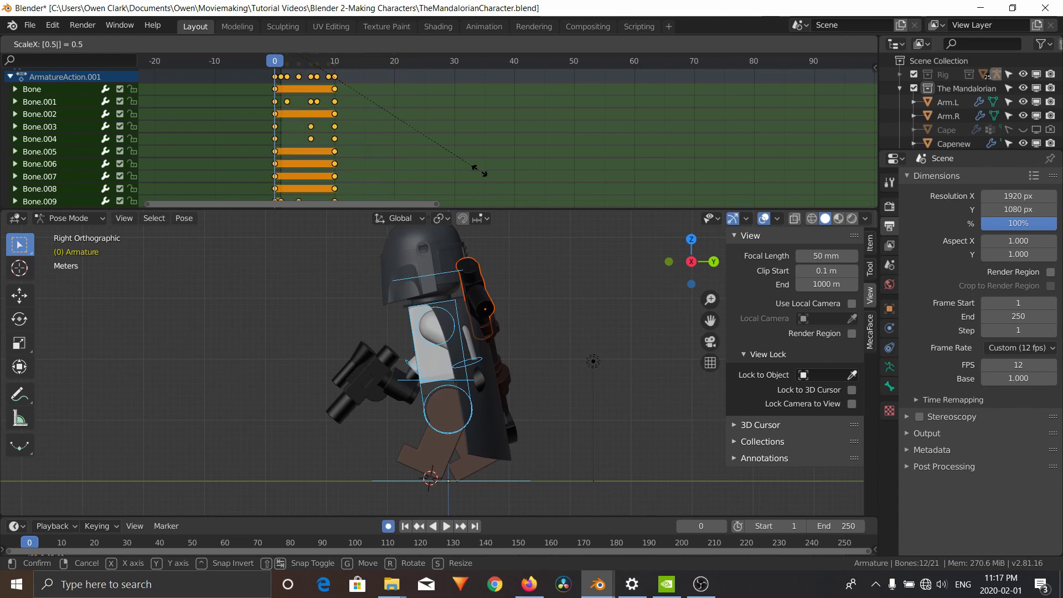
key("Return")
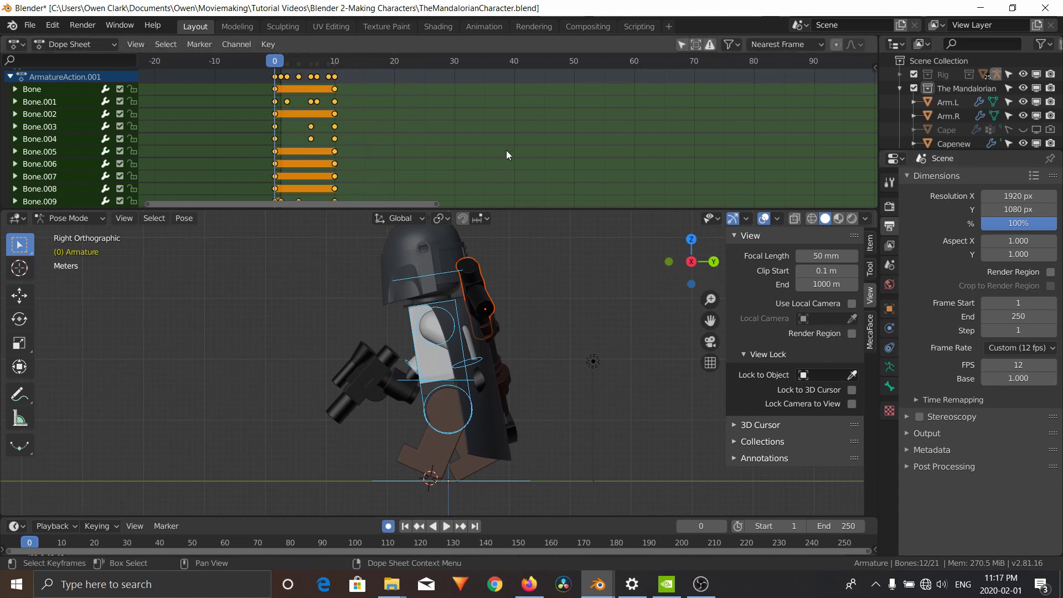
Step: Play back the shortened walk cycle repeatedly from frame 0 to check its timing
key("space")
key("space")
left_click(276, 59)
key("space")
key("space")
left_click(284, 64)
key("space")
key("space")
left_click(276, 62)
key("space")
key("space")
Step: Try duplicating all keyframes from frames 0 to 10 and offsetting the copies by 10 frames to repeat the walk cycle, and undo it
middle_click_drag(314, 139, 355, 174)
scroll(479, 142, "down", 3)
scroll(479, 157, "up", 5)
scroll(479, 158, "up", 4)
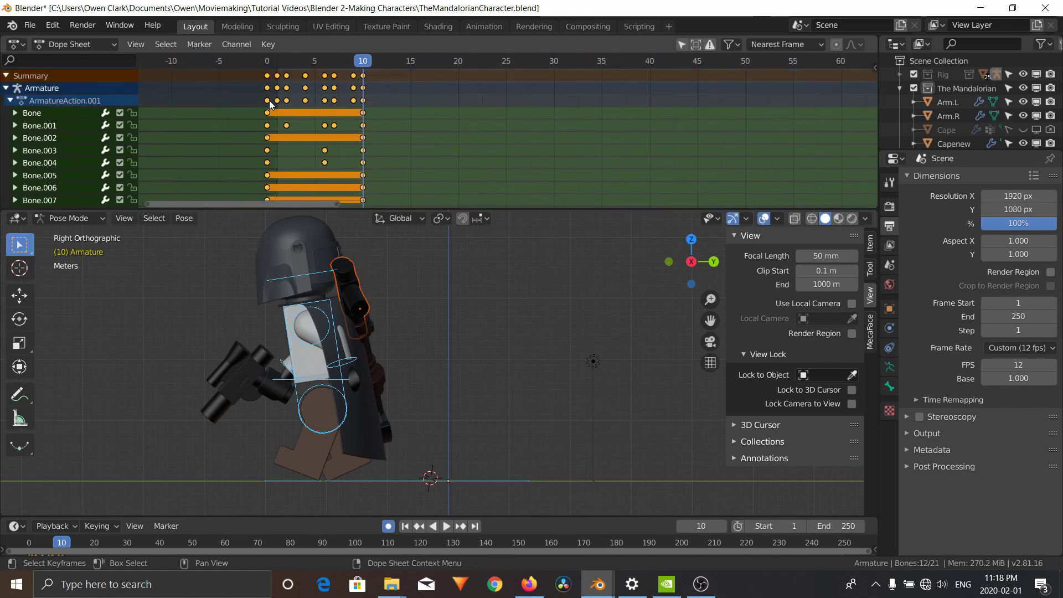
left_click(268, 100)
left_click_drag(397, 100, 234, 104)
left_click(267, 101)
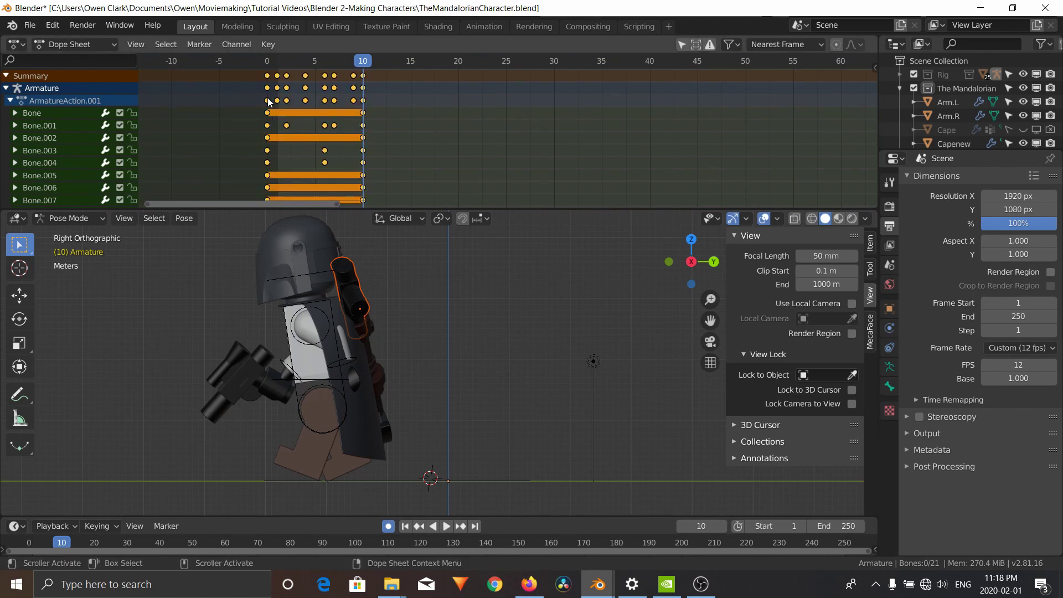
left_click_drag(391, 102, 260, 105)
key("shift+d")
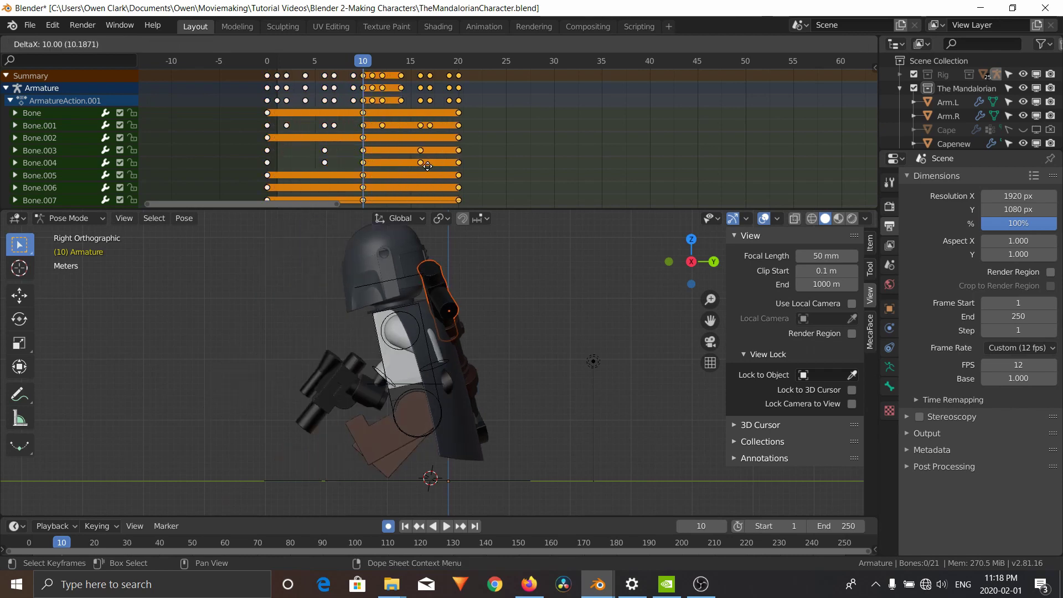
left_click(427, 166)
left_click(351, 60)
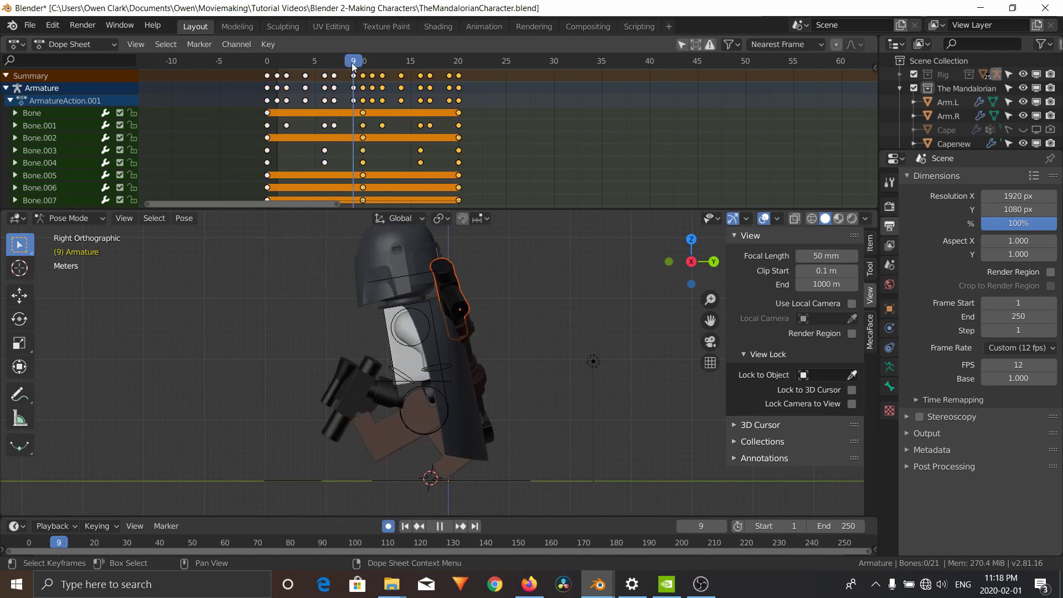
key("ctrl+z")
key("ctrl+z")
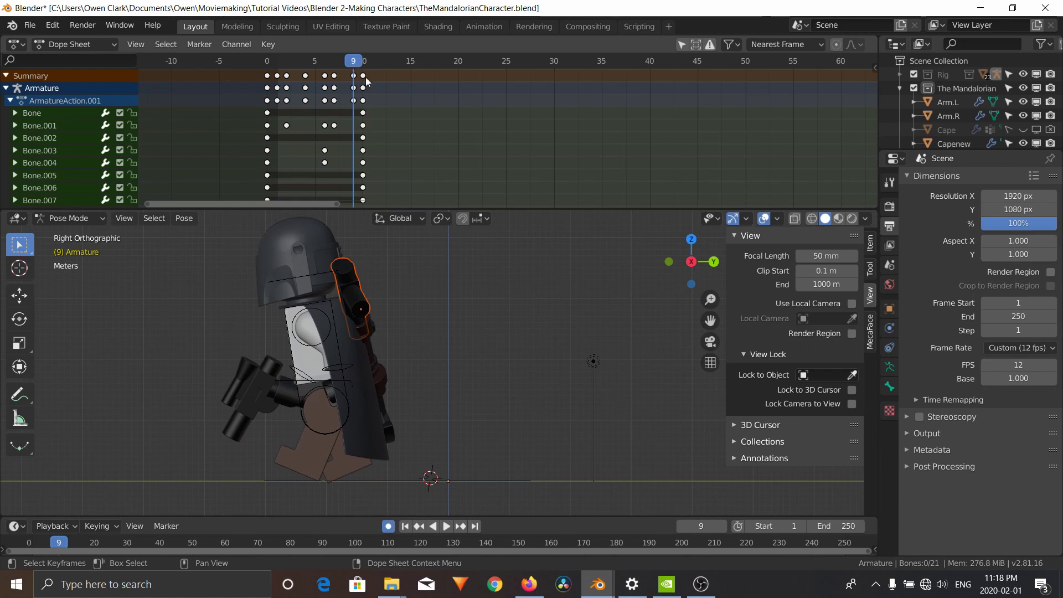
Step: Insert LocRot keyframes for all bones at frame 9, just before the walk cycle's last keys
key("a")
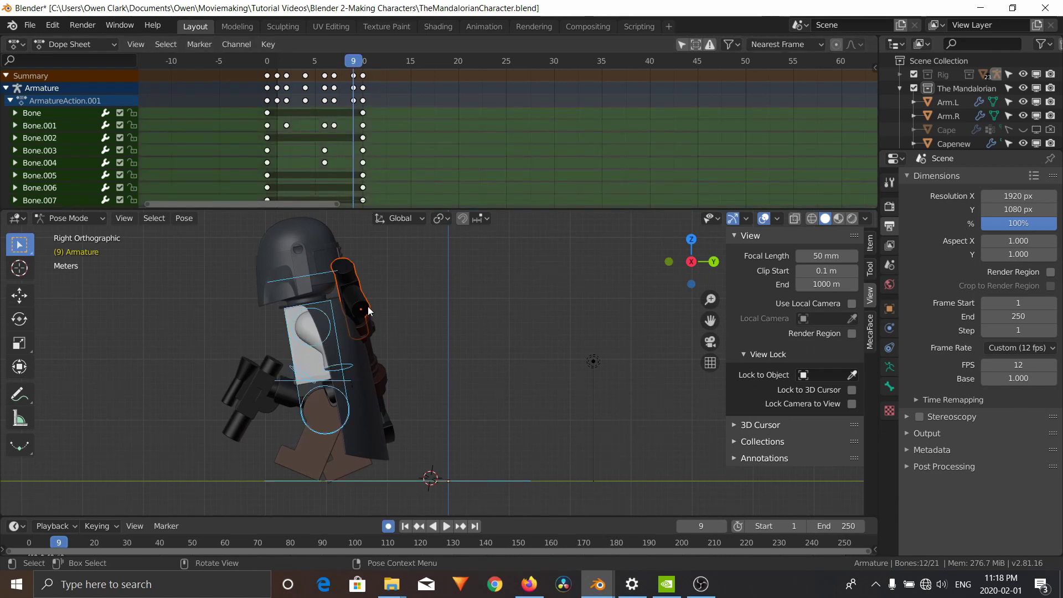
key("Right")
key("Left")
key("i")
key("space")
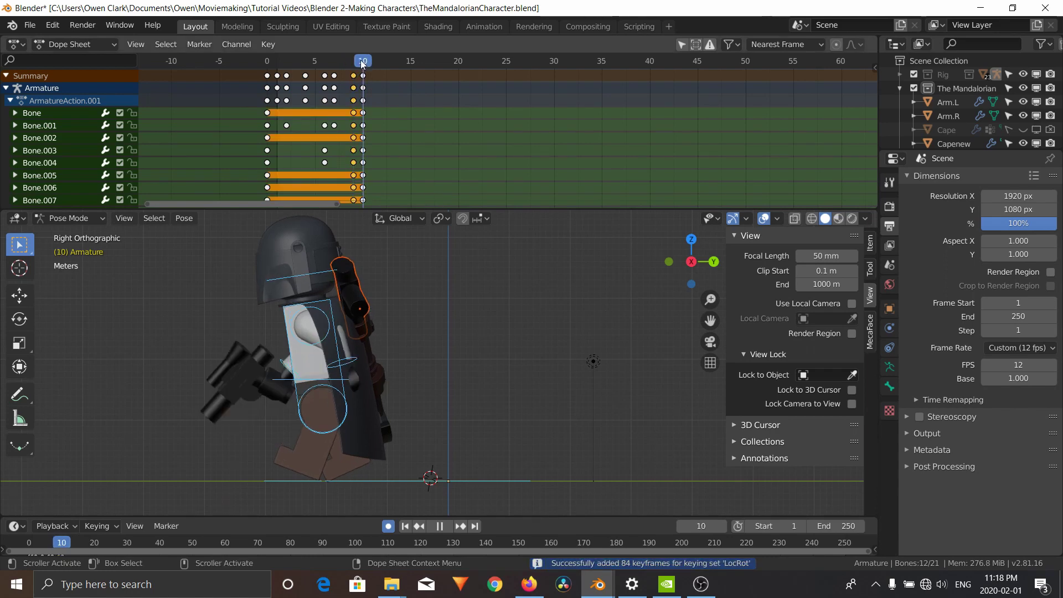
mouse_move(361, 60)
left_mouse_down()
mouse_move(350, 61)
mouse_move(363, 64)
left_mouse_up()
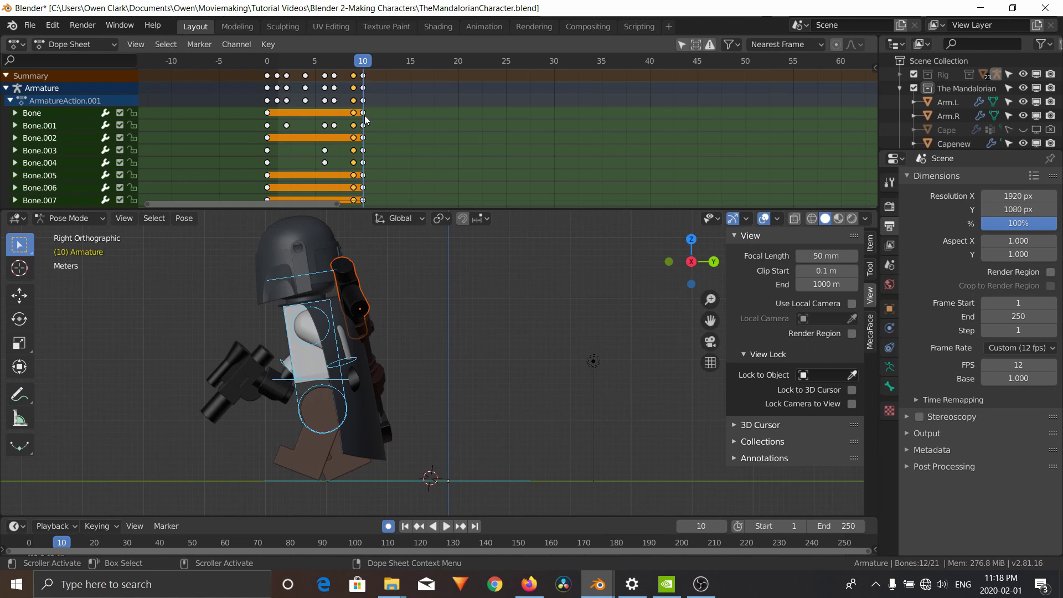
Step: Duplicate all keyframes from frames 0 to 10 with a 10-frame offset, and play the repeated cycle from frame 0
key("shift+d")
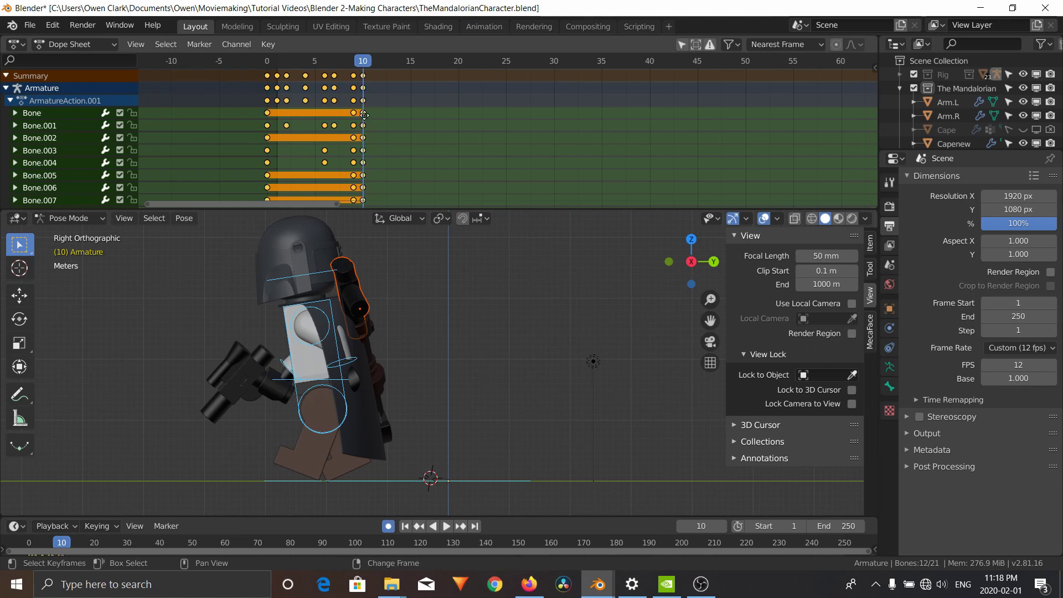
left_click(464, 131)
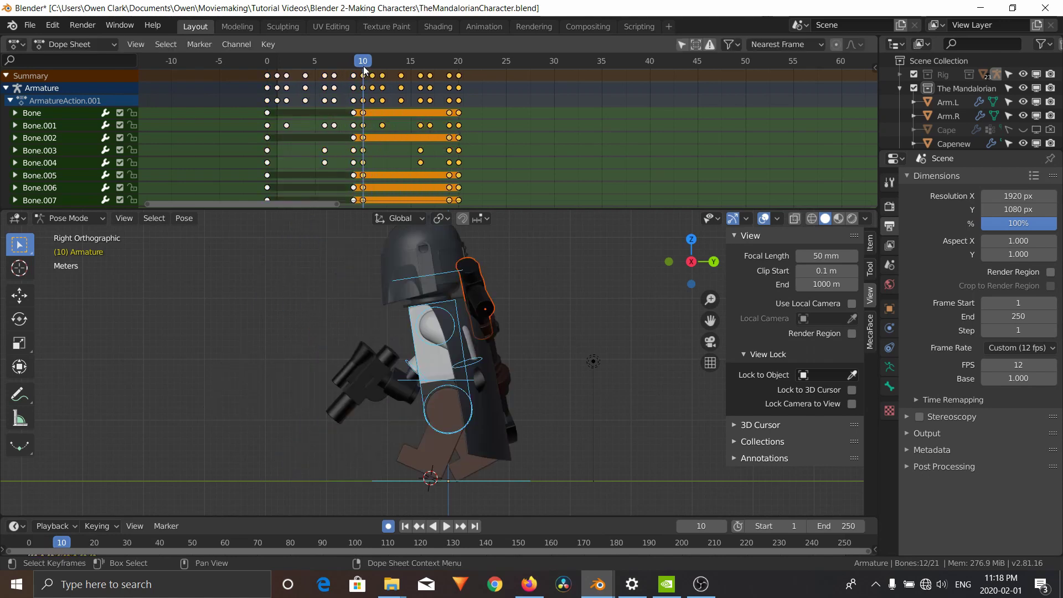
left_click_drag(363, 65, 278, 68)
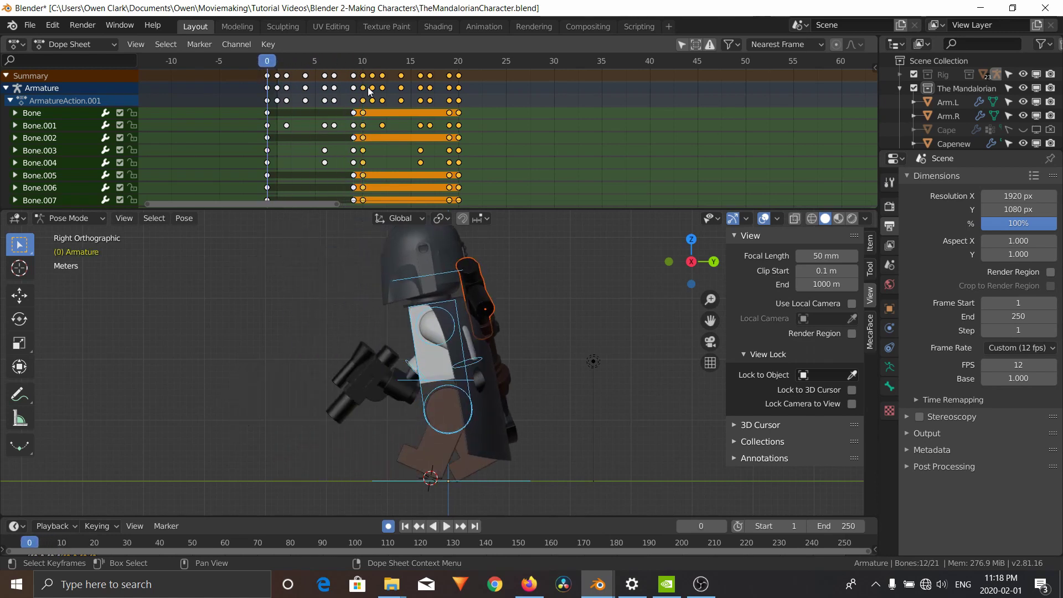
key("space")
key("space")
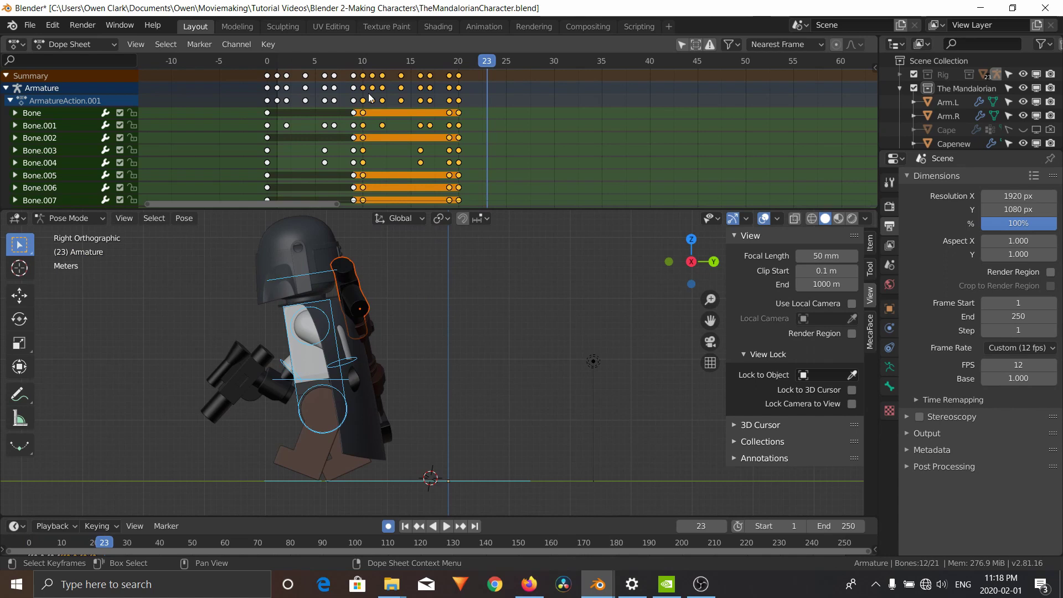
Step: Duplicate the copied cycle another 10 frames along to fill frames 20 to 30, and play back the result
key("shift+d")
left_click(464, 120)
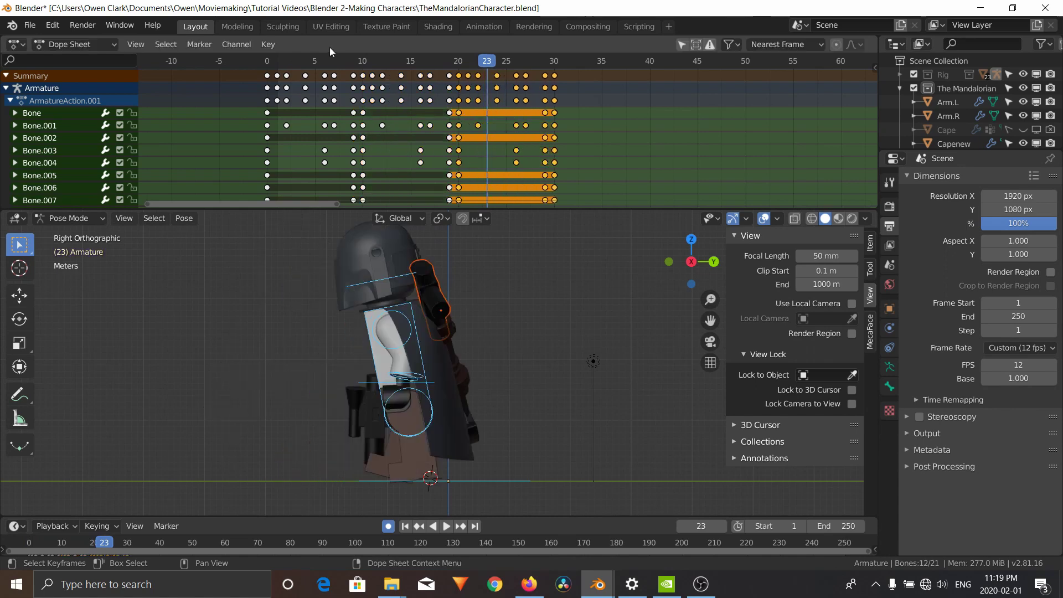
key("space")
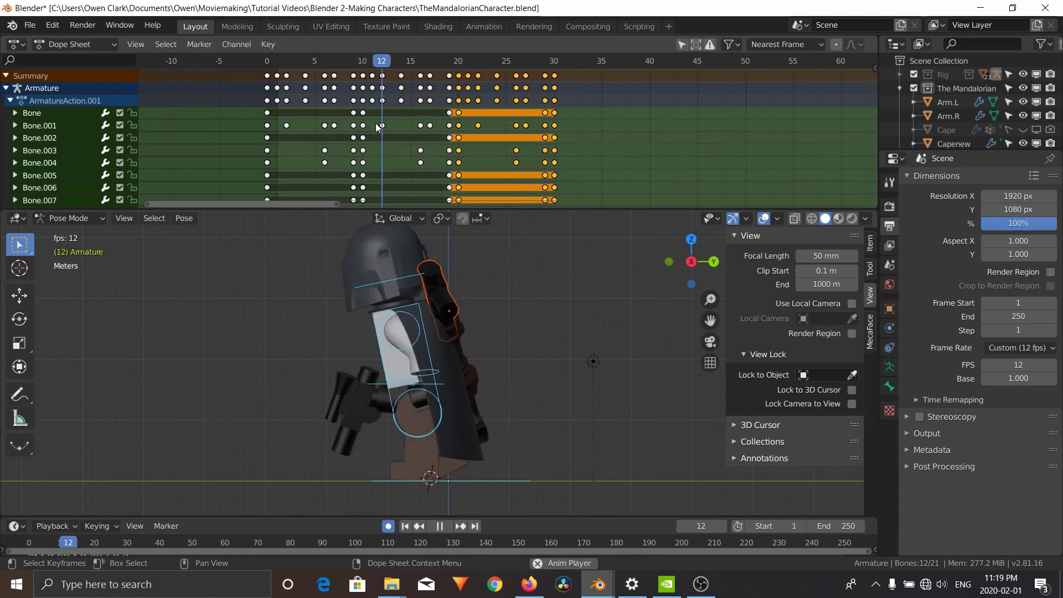
key("space")
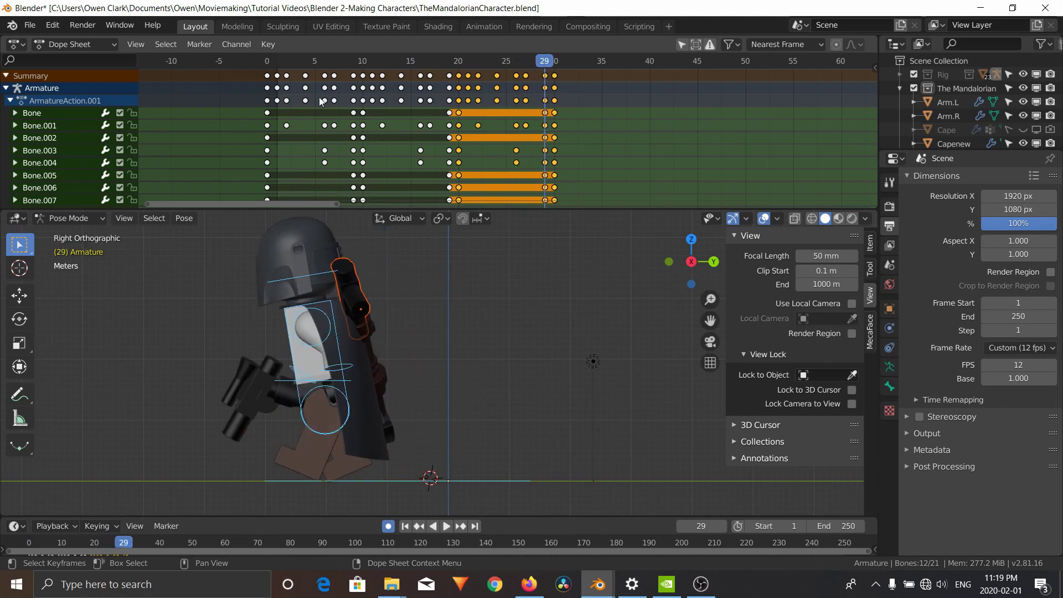
left_click(267, 61)
Step: Duplicate all keyframes to frames 30 to 60, repeat that block over frames 60 to 90, and play the start of the walk
scroll(329, 151, "down", 3)
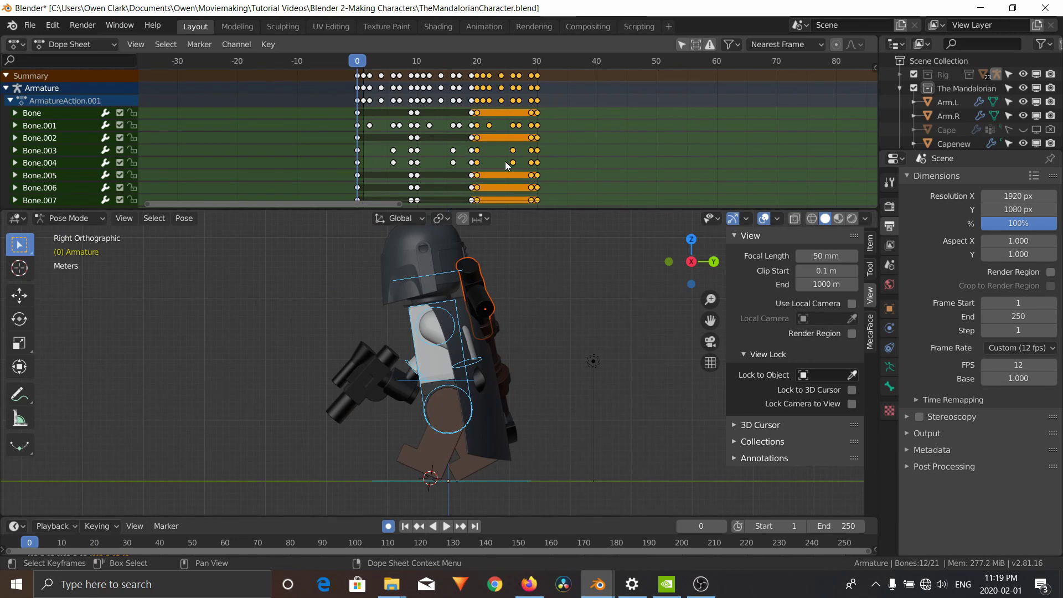
key("a")
key("shift+d")
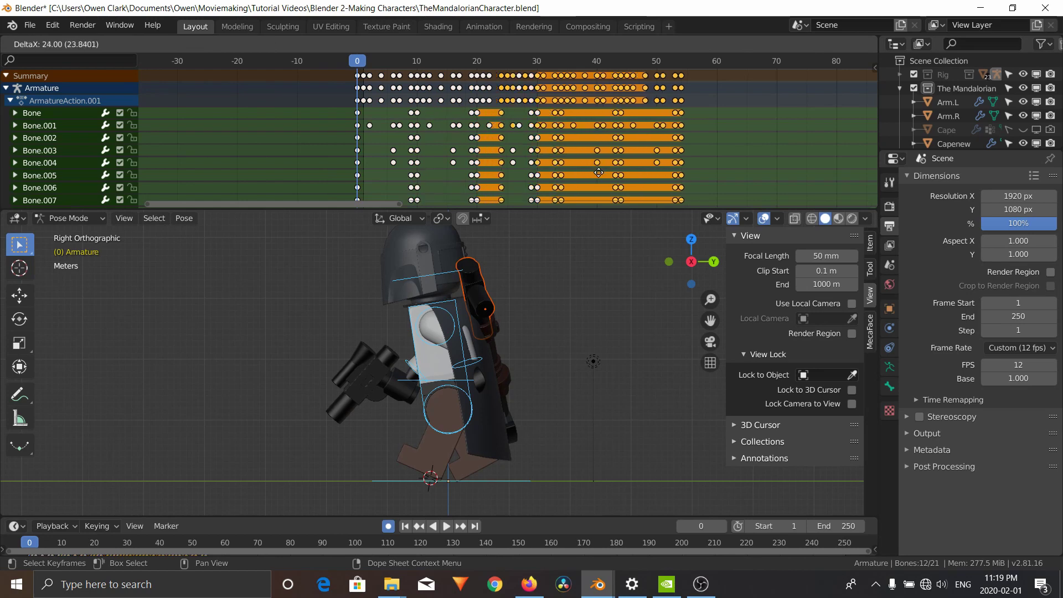
left_click(623, 176)
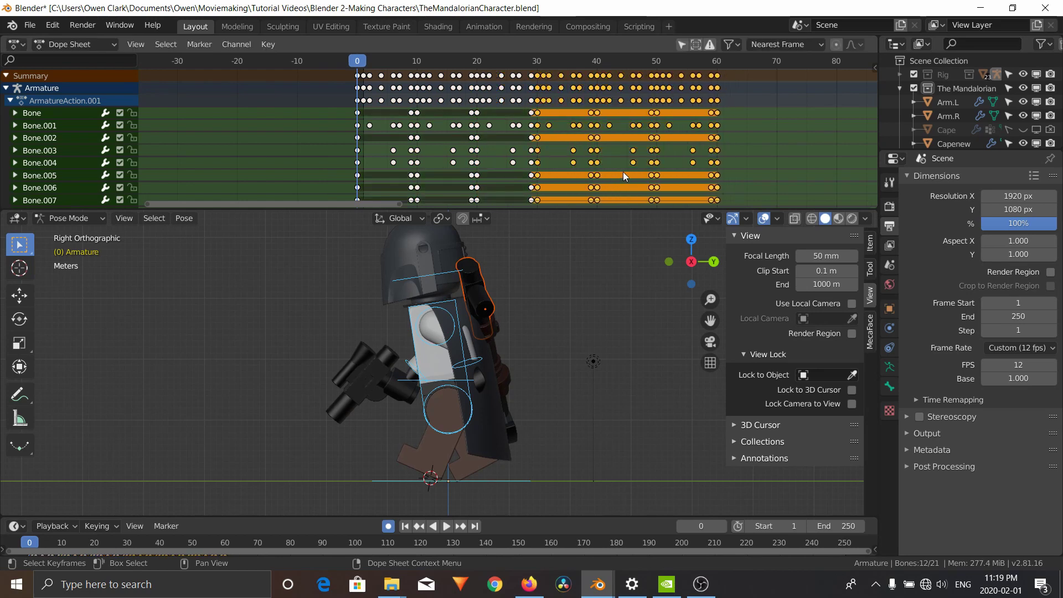
key("shift+d")
left_click(782, 177)
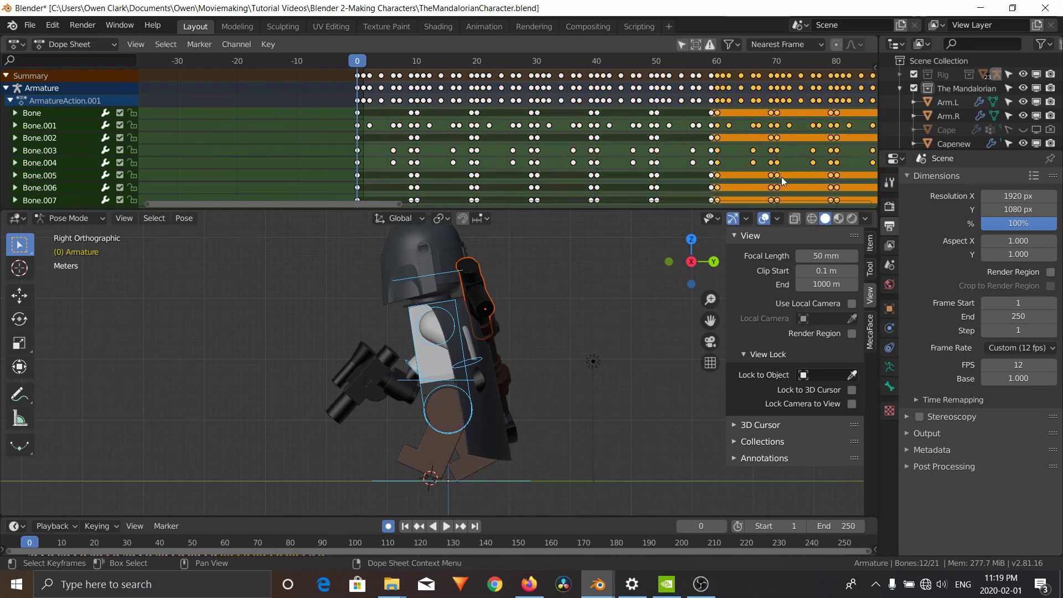
scroll(688, 142, "down", 3)
key("space")
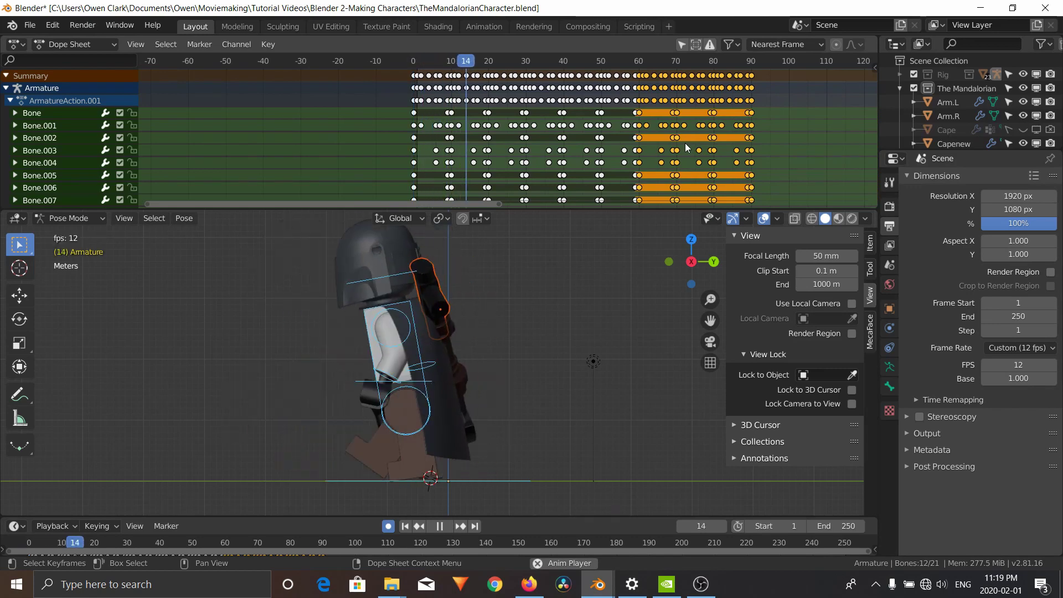
key("Escape")
left_click(483, 476)
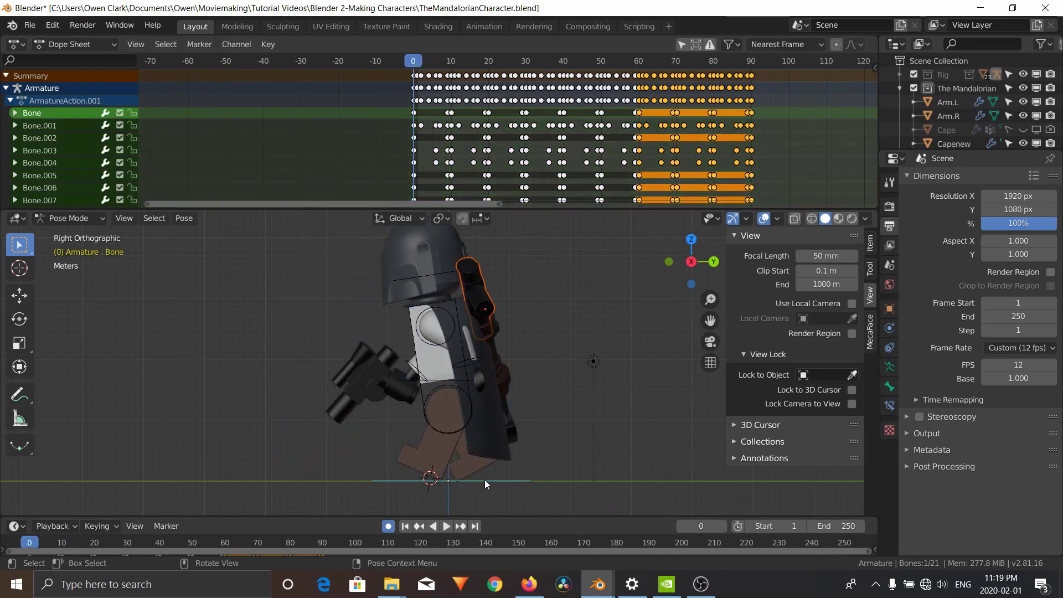
left_click(763, 112)
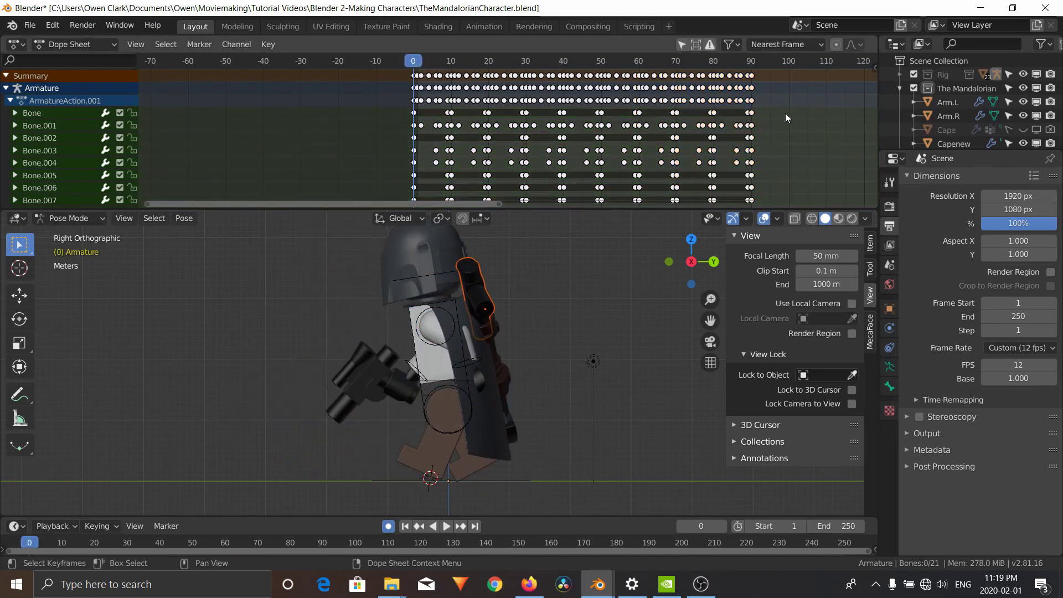
left_click(497, 479)
key("g")
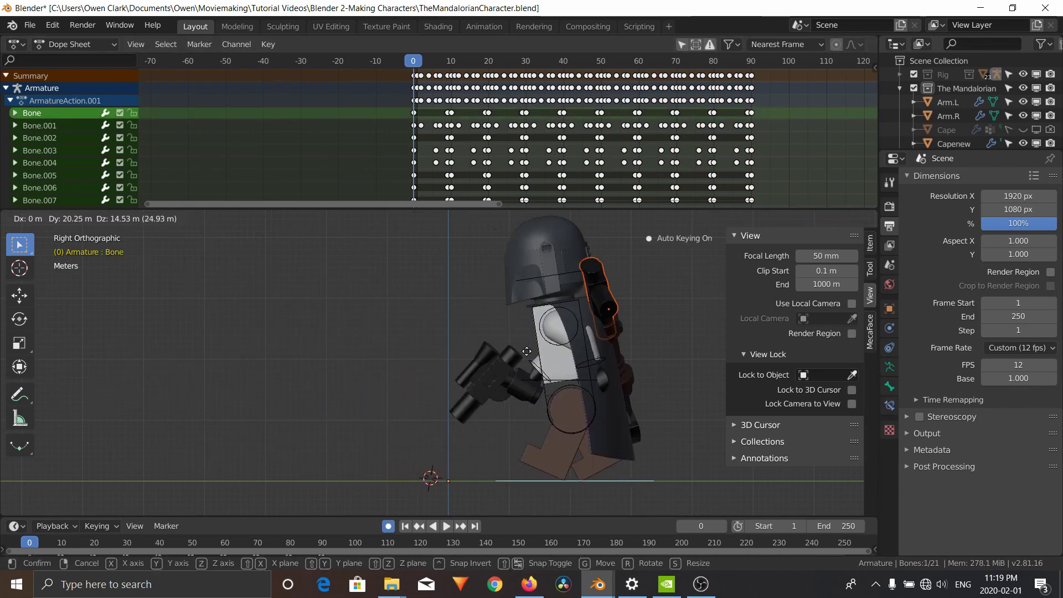
left_click(536, 369)
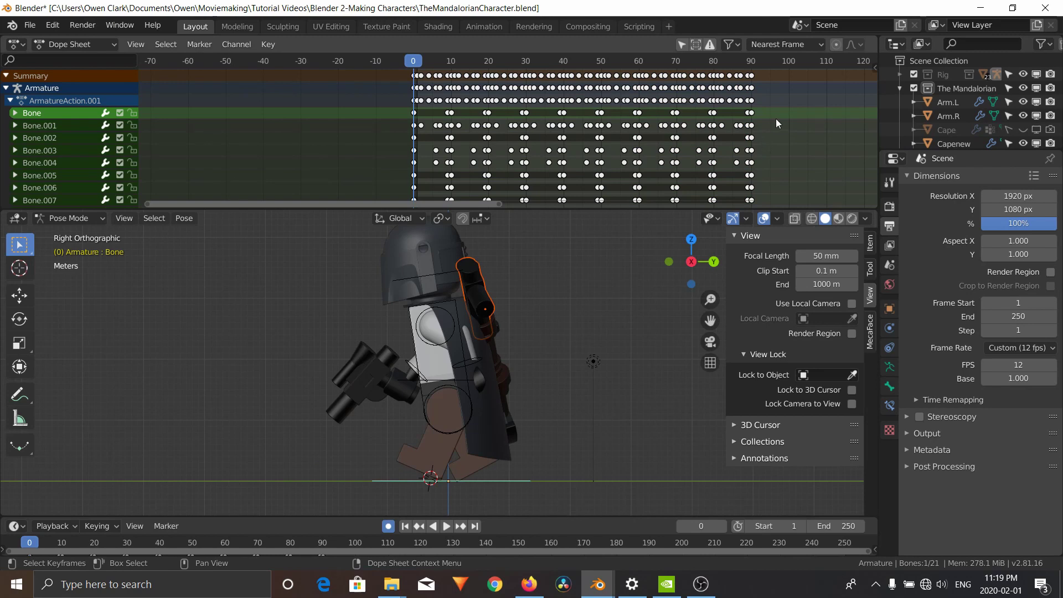
Step: Delete all keyframes of the root bone (Bone), and insert a new LocRot keyframe for it at frame 0
left_click(791, 112)
left_click_drag(791, 112, 398, 117)
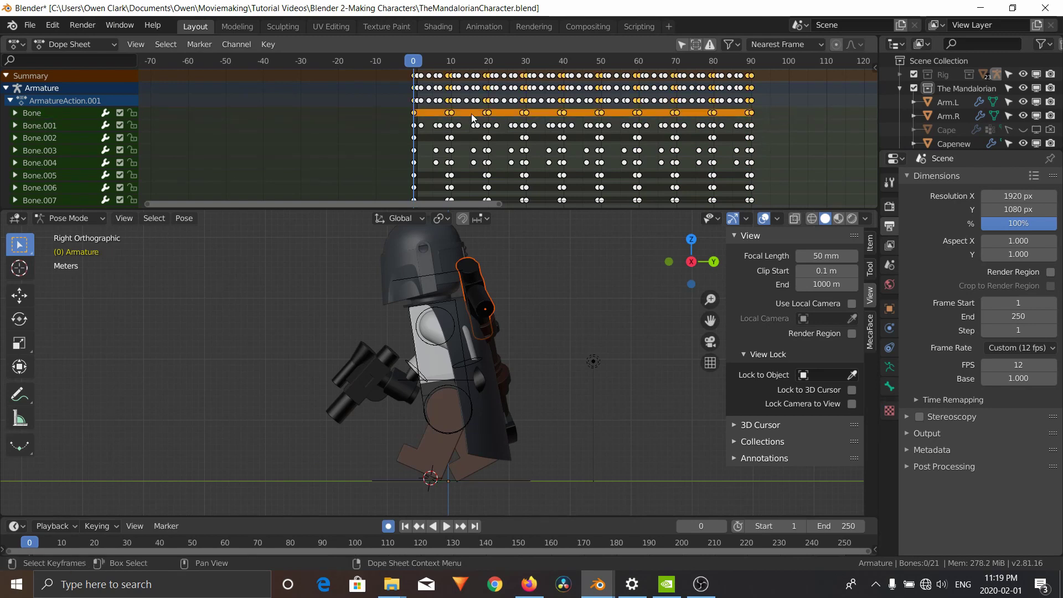
key("x")
left_click(709, 122)
left_click(446, 479)
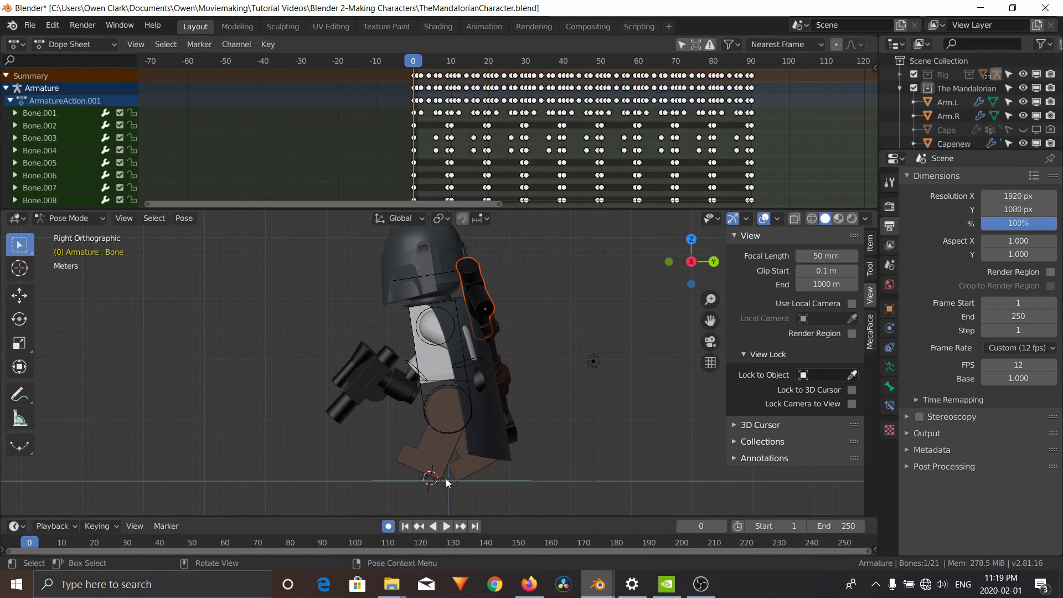
key("i")
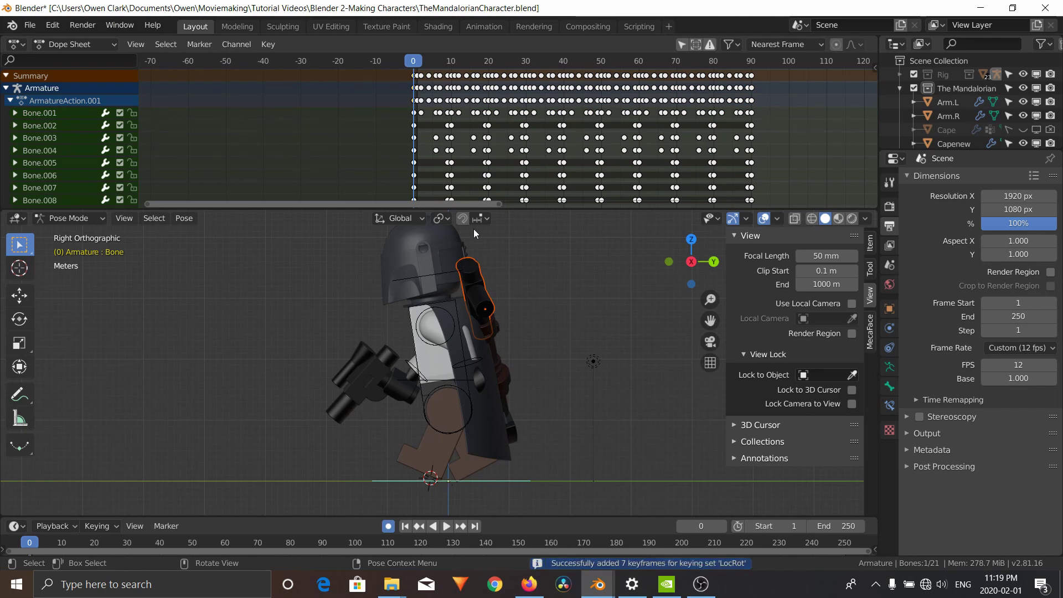
Step: Compare the poses at frames 9 and 10, and insert a LocRot keyframe for the root bone at frame 9
key("space")
key("space")
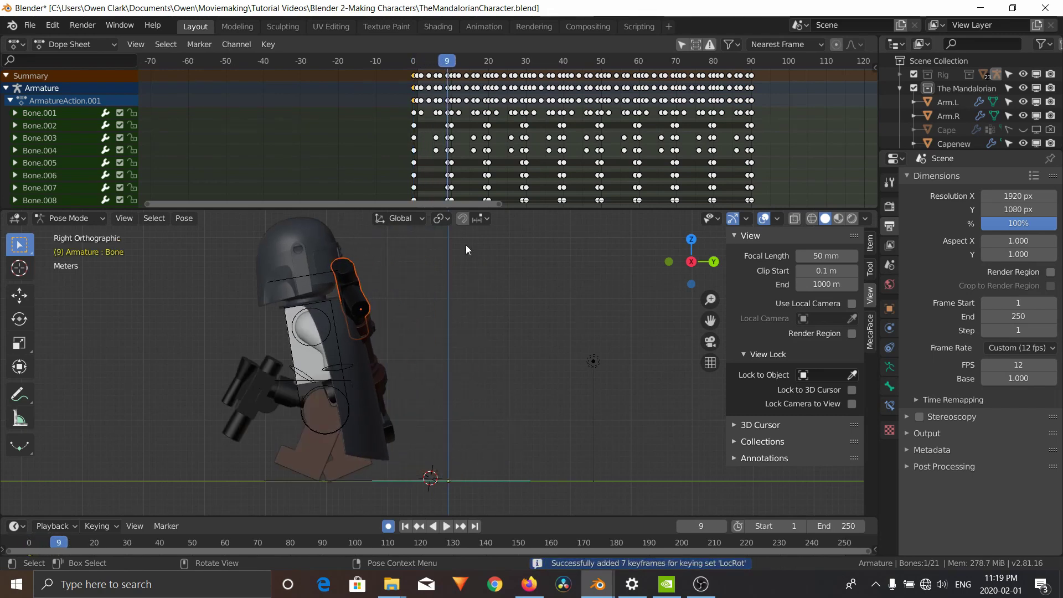
key("Right")
key("Left")
key("Right")
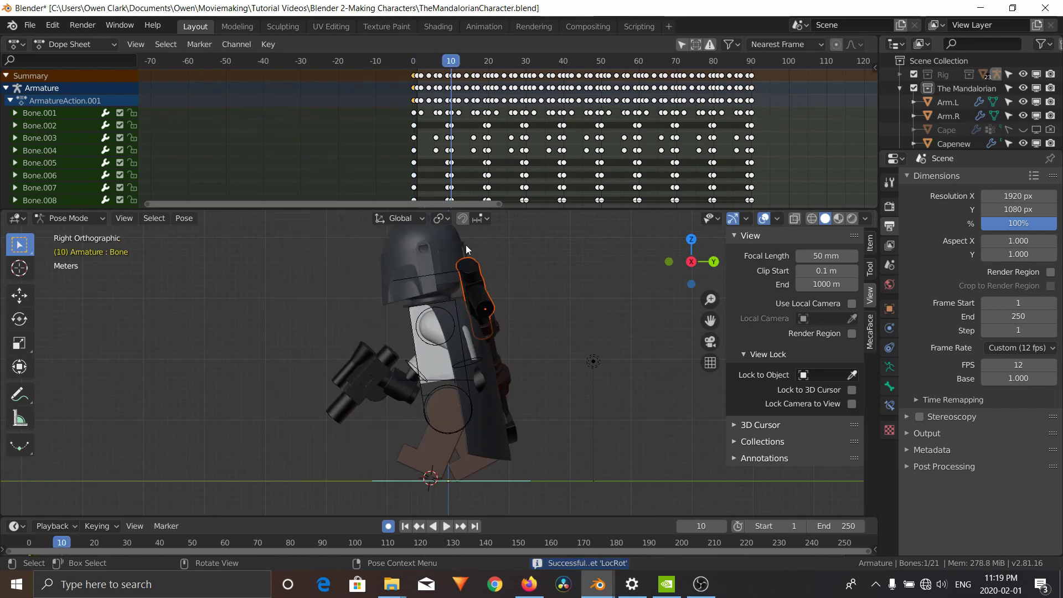
key("Left")
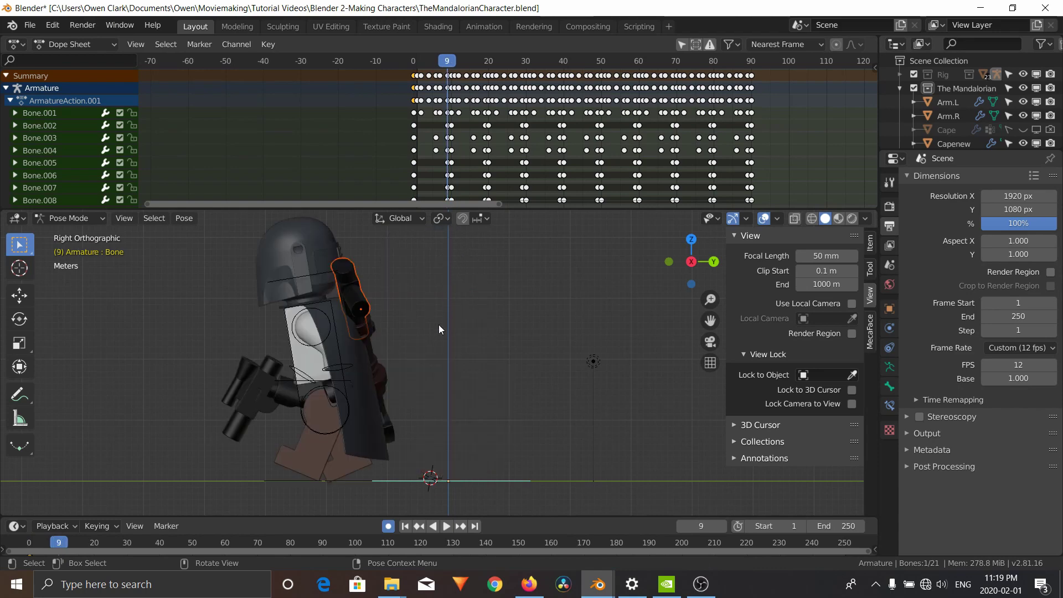
key("i")
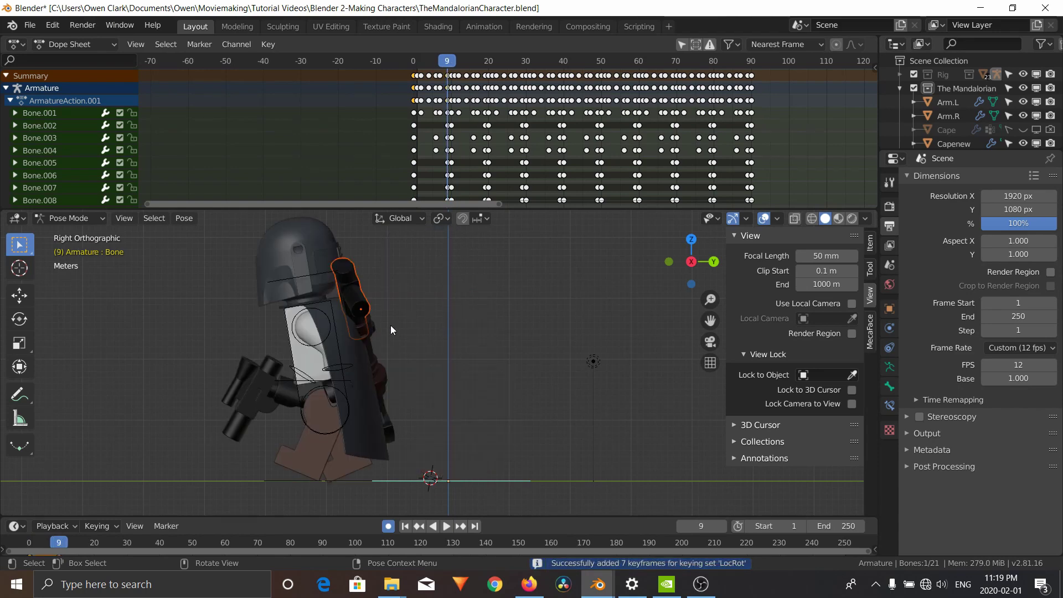
Step: Place the 3D cursor at the front foot's heel on the ground line at frame 9 as a position marker
left_click(19, 268)
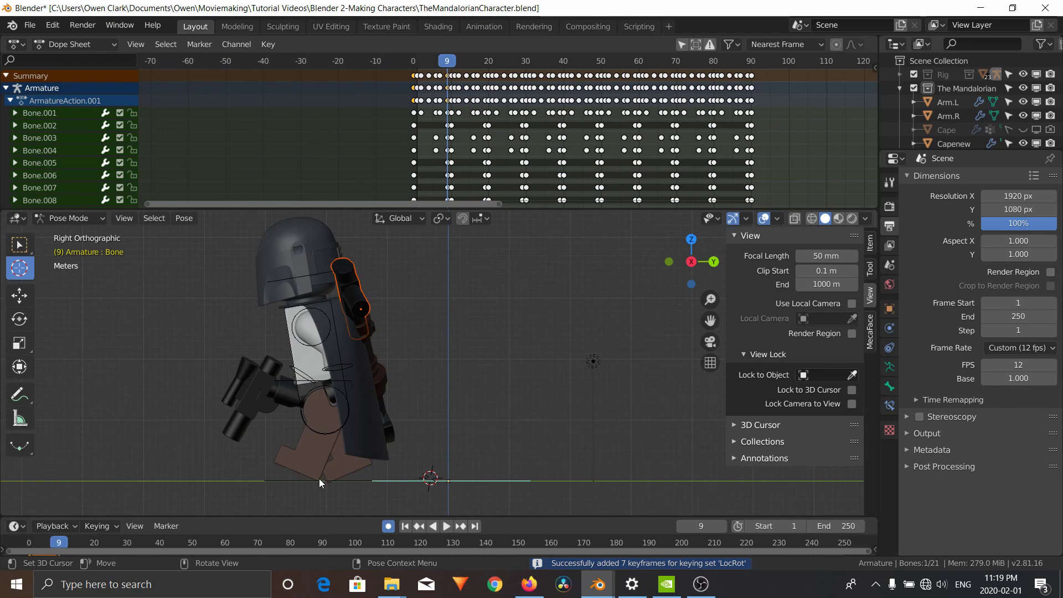
scroll(319, 478, "up", 4)
middle_click_drag(317, 475, 523, 298, "shift")
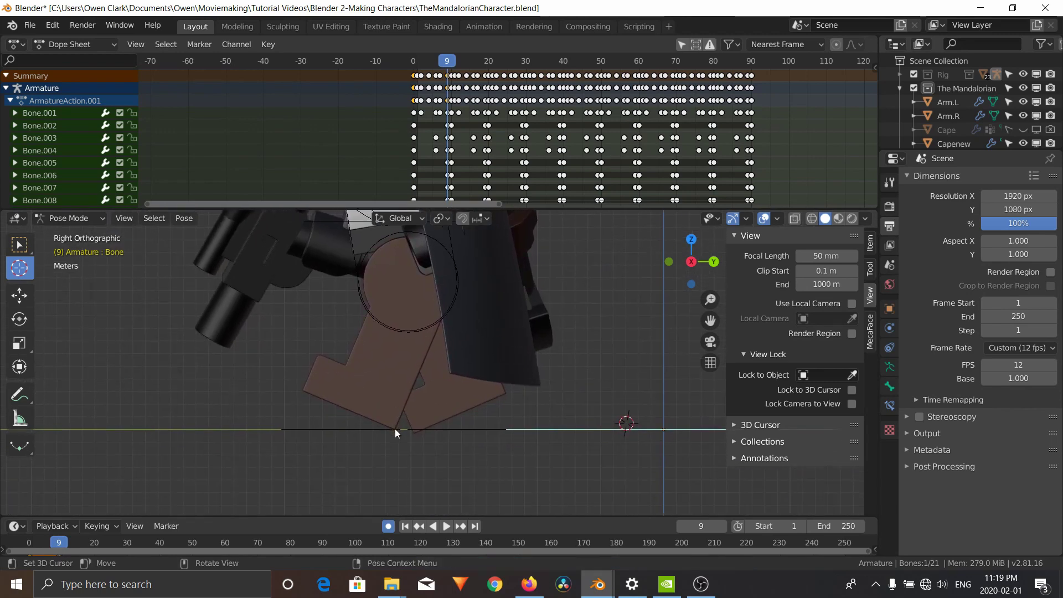
left_click(395, 429)
left_click(30, 245)
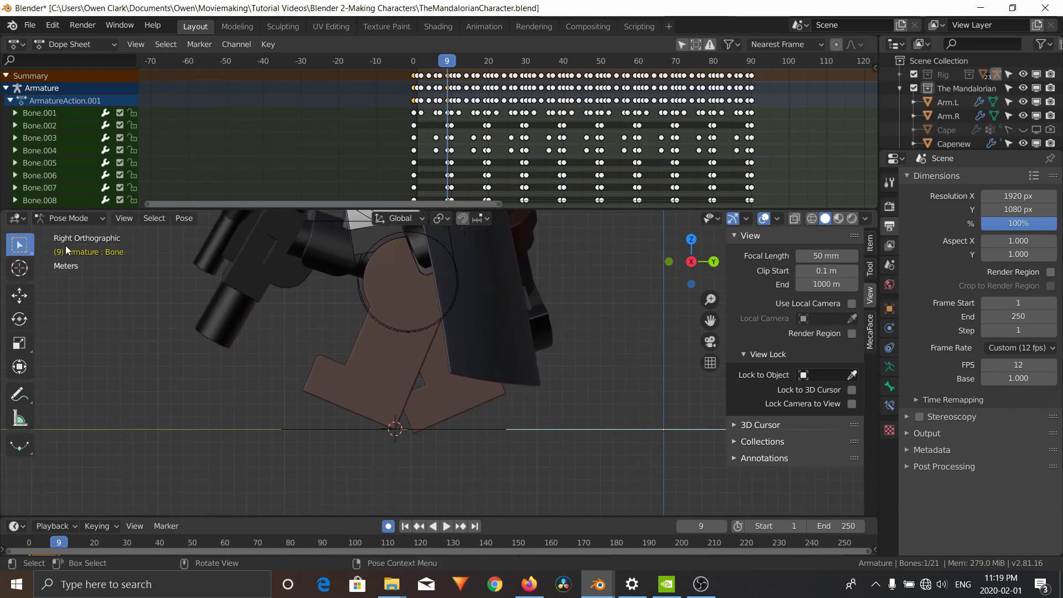
Step: At frame 10, move the root bone about -19.9 m in Y so the front foot's heel meets the 3D cursor
key("Right")
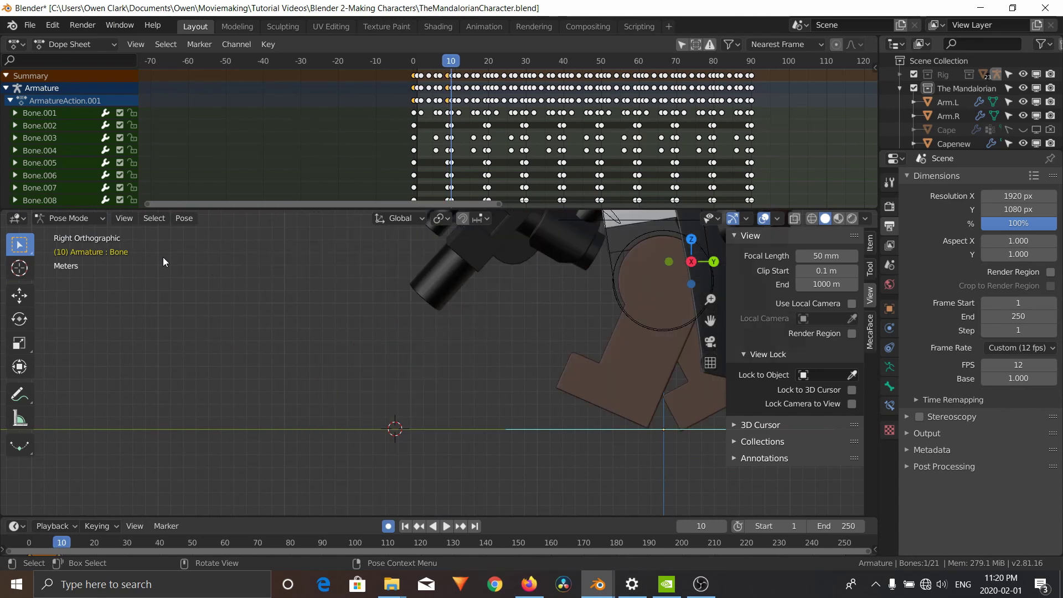
key("g")
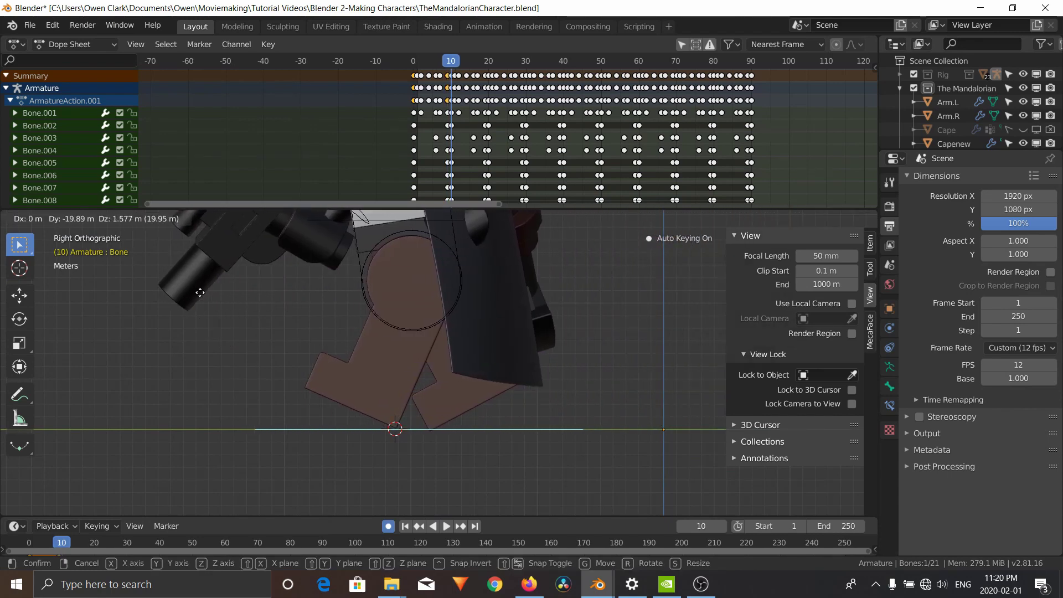
left_click(200, 292)
Step: Play back the walk from frame 0 to check the transition between cycles, and return to frame 10
scroll(346, 324, "down", 5)
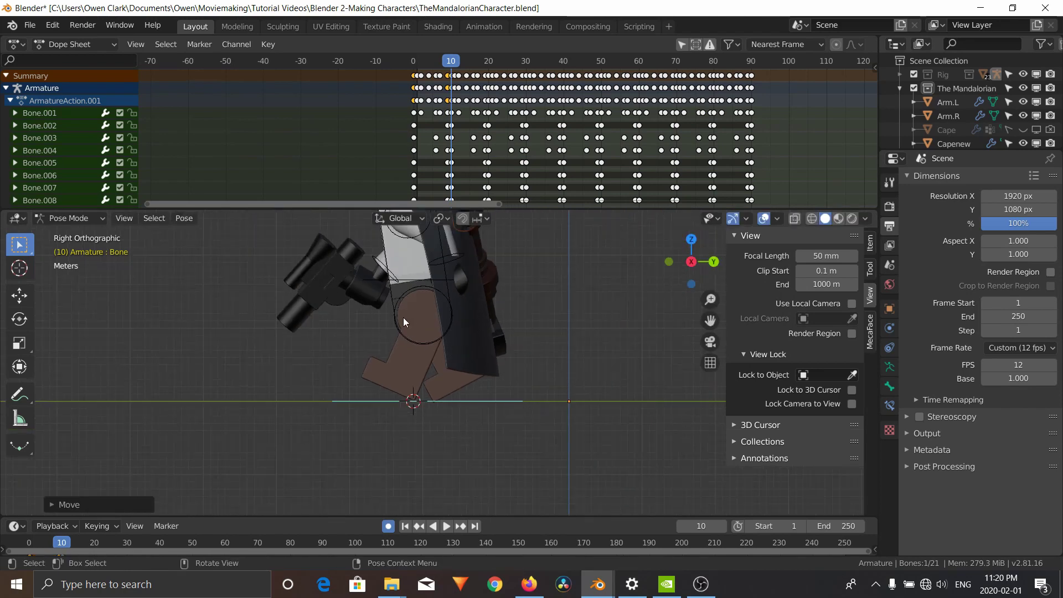
scroll(403, 317, "down", 1)
key("space")
left_click_drag(426, 62, 413, 68)
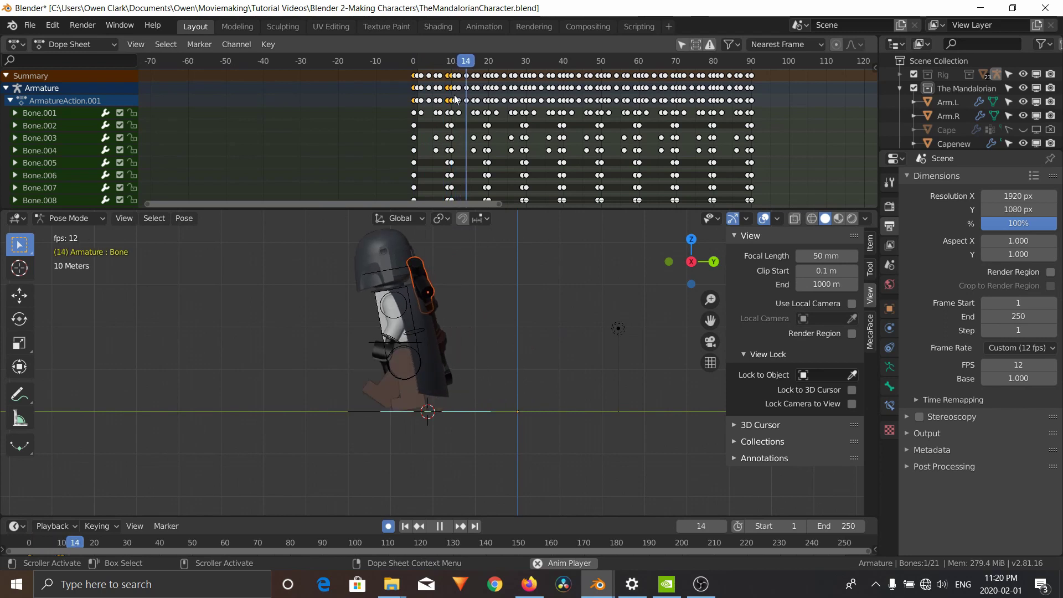
key("Escape")
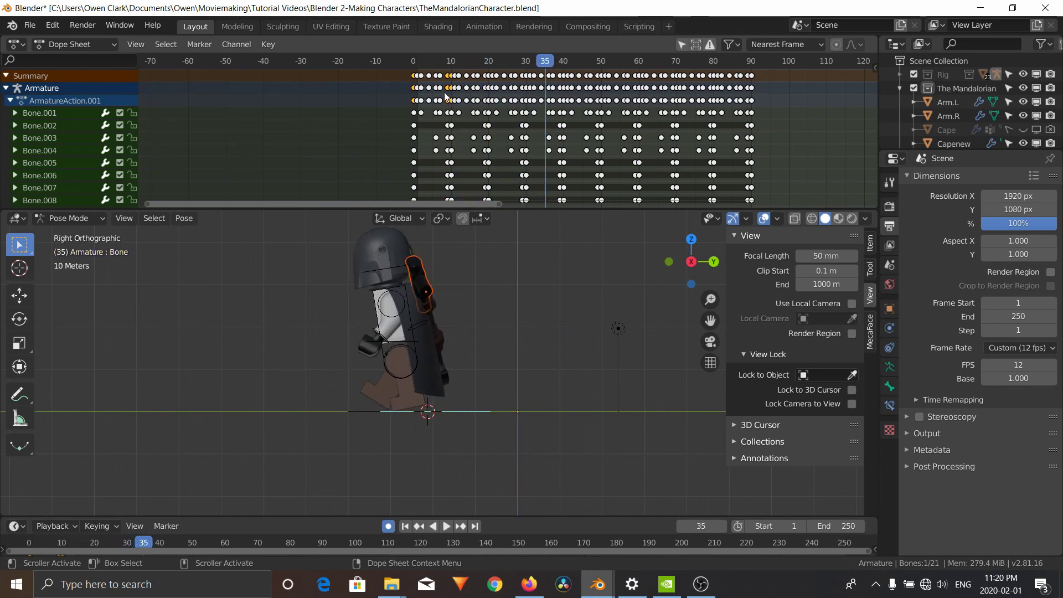
scroll(346, 74, "up", 5)
key("Right")
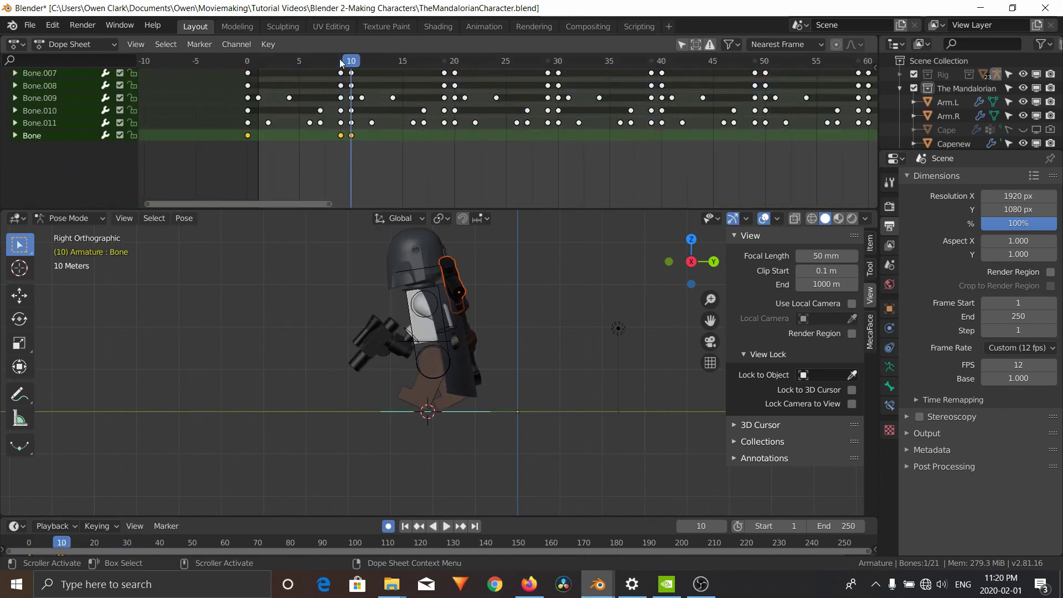
Step: At frame 19, place the 3D cursor at the front foot's heel on the ground line and insert a LocRot keyframe for the root bone
key("Right")
key("Right")
key("Right")
key("Right")
key("Right")
key("Right")
key("Right")
key("Right")
key("Right")
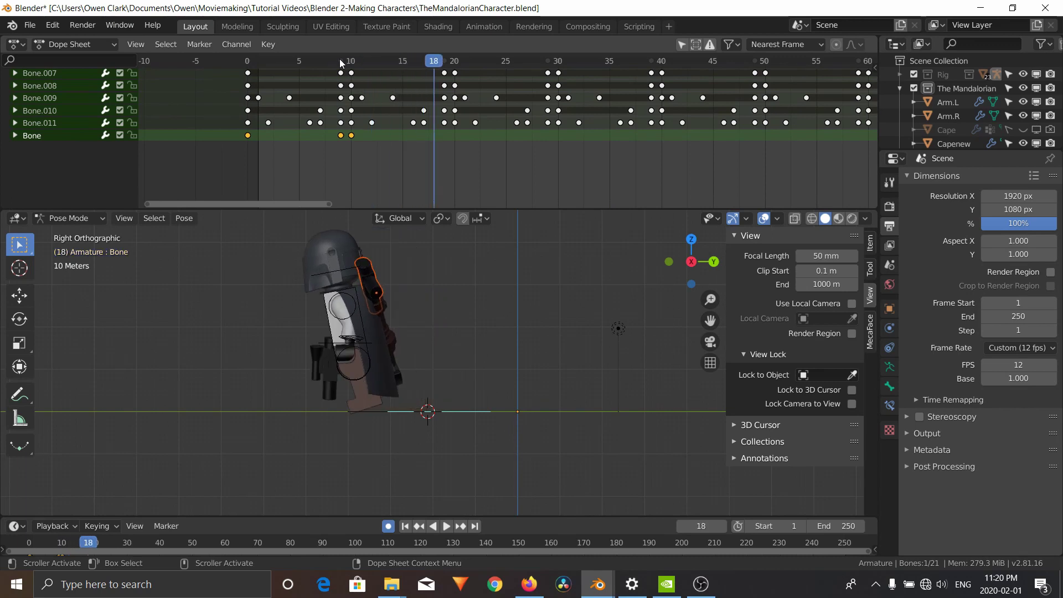
left_click(19, 268)
left_click(343, 410)
left_click(20, 244)
key("i")
Step: At frame 20, move the root bone forward along Y so the front foot's heel meets the 3D cursor
key("Right")
key("g")
key("y")
left_click(391, 426)
Step: At frame 29, place the 3D cursor at the front foot's heel and insert a LocRot keyframe for the root bone
key("Right")
key("Right")
key("Right")
key("Right")
key("Right")
key("Right")
key("Right")
key("Right")
key("Right")
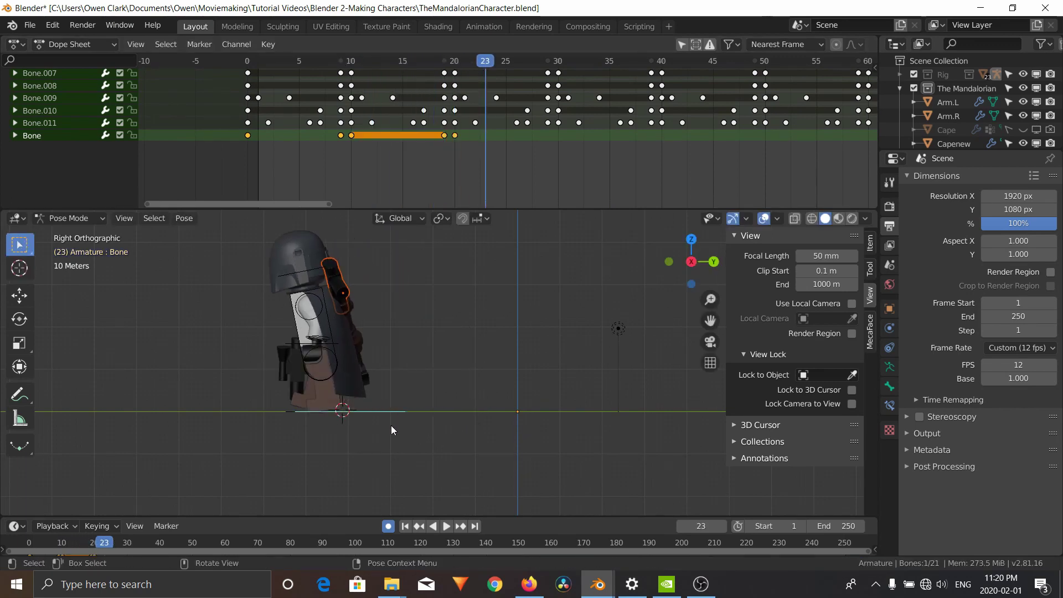
left_click(19, 268)
left_click(256, 410)
left_click(19, 244)
key("g")
key("y")
right_click(359, 412)
key("i")
Step: At frame 30, move the root bone forward along Y until the front heel meets the 3D cursor
key("Right")
key("g")
key("y")
left_click(274, 420)
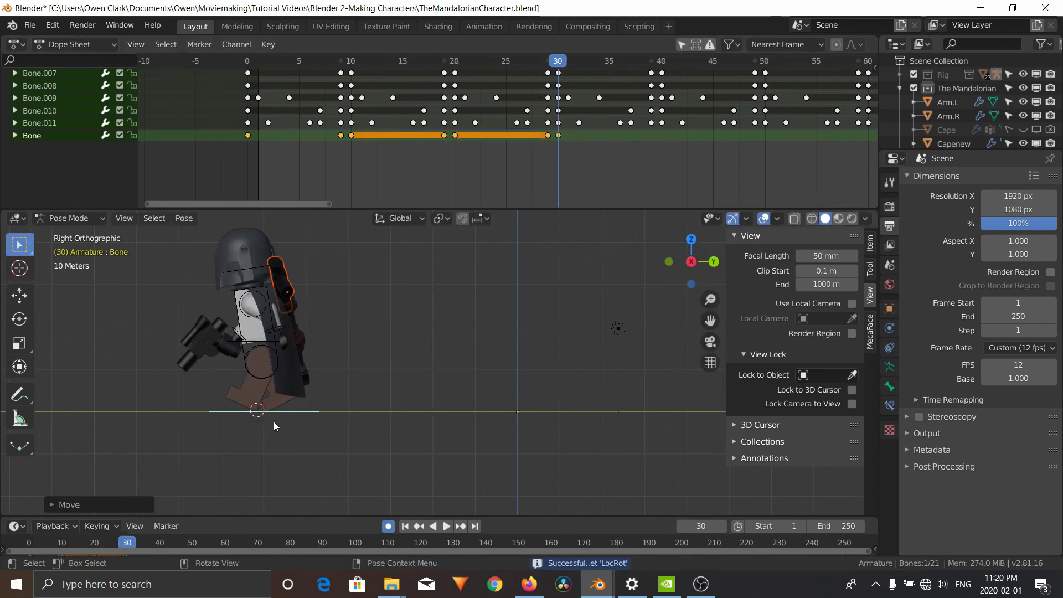
Step: At frame 39, insert a LocRot keyframe for the root bone and place the 3D cursor at the front foot's heel
key("Right")
key("Right")
key("Right")
key("Right")
key("Right")
key("Right")
key("Right")
key("Right")
key("Right")
key("i")
left_click(19, 268)
left_click(172, 411)
Step: At frame 40, move the root bone forward along Y to line up the front heel with the 3D cursor
key("Right")
key("g")
key("y")
left_click(158, 427)
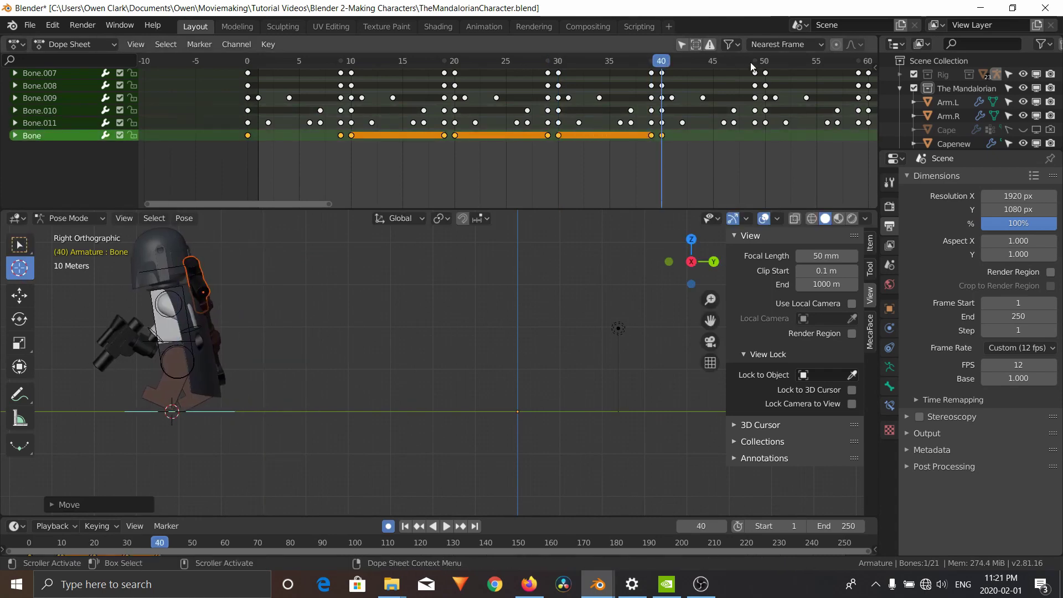
Step: At frame 49, place the 3D cursor at the front foot's heel on the ground line as the next position marker
left_click(753, 62)
middle_click_drag(166, 354, 427, 354, "shift")
left_click(350, 411)
left_click(18, 245)
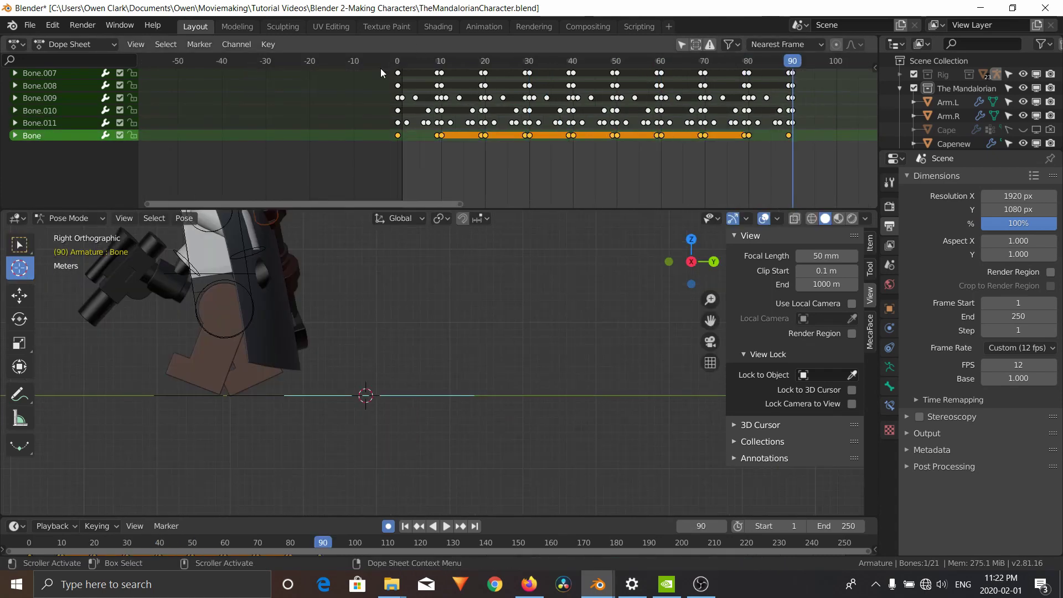
Step: Play back the whole forward walk from frame 0 with the character's full path in view
left_click(397, 61)
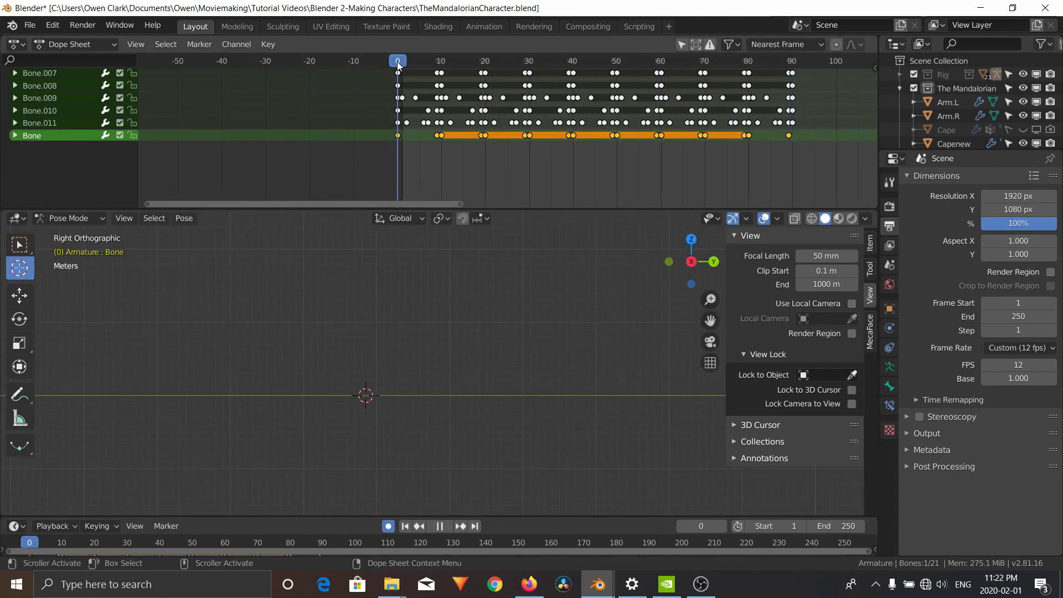
scroll(426, 330, "down", 7)
middle_click_drag(375, 321, 274, 374, "shift")
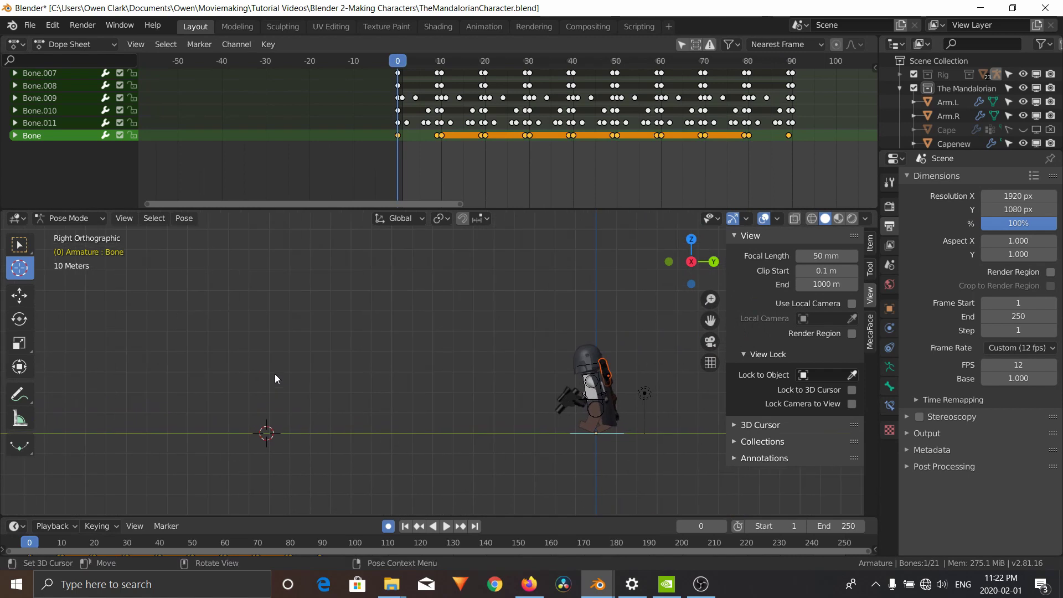
key("space")
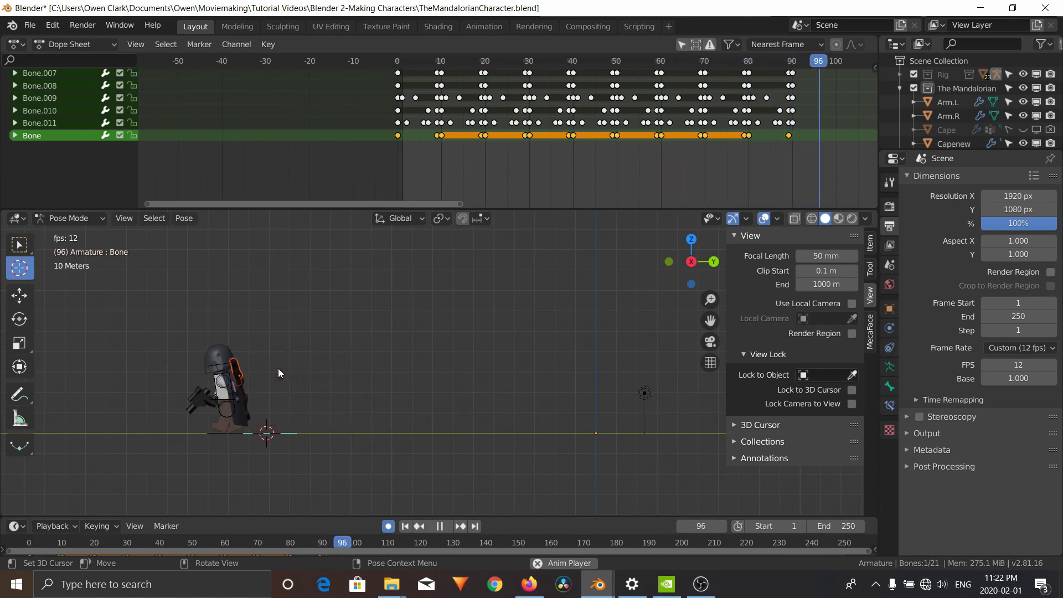
key("space")
Step: After the last cycle ends at frame 89, move the hip bone at frame 94 so the front leg stands straight on its flat foot
left_click(788, 64)
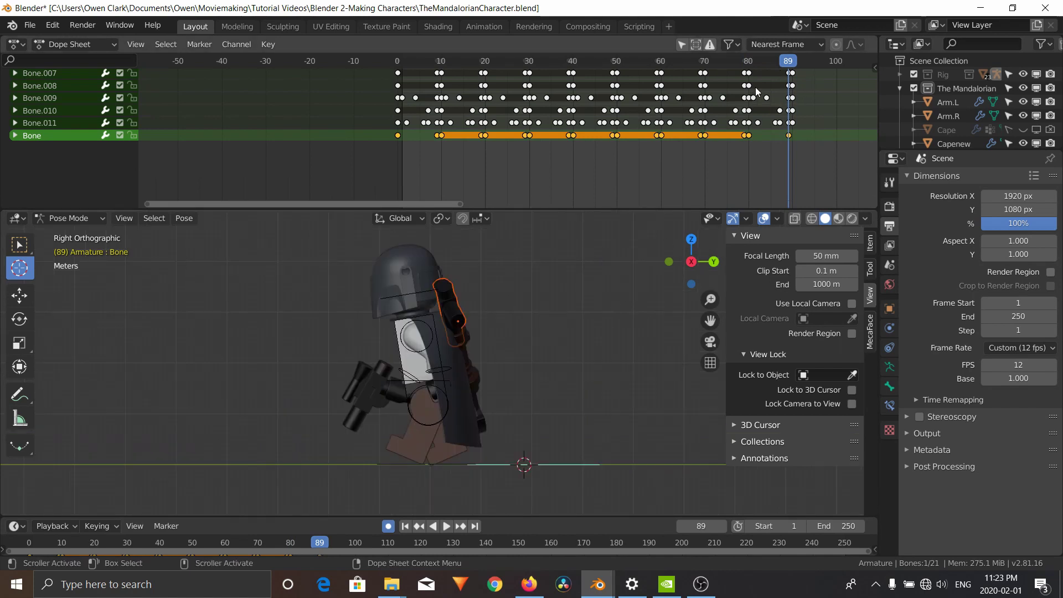
middle_click_drag(685, 94, 541, 76)
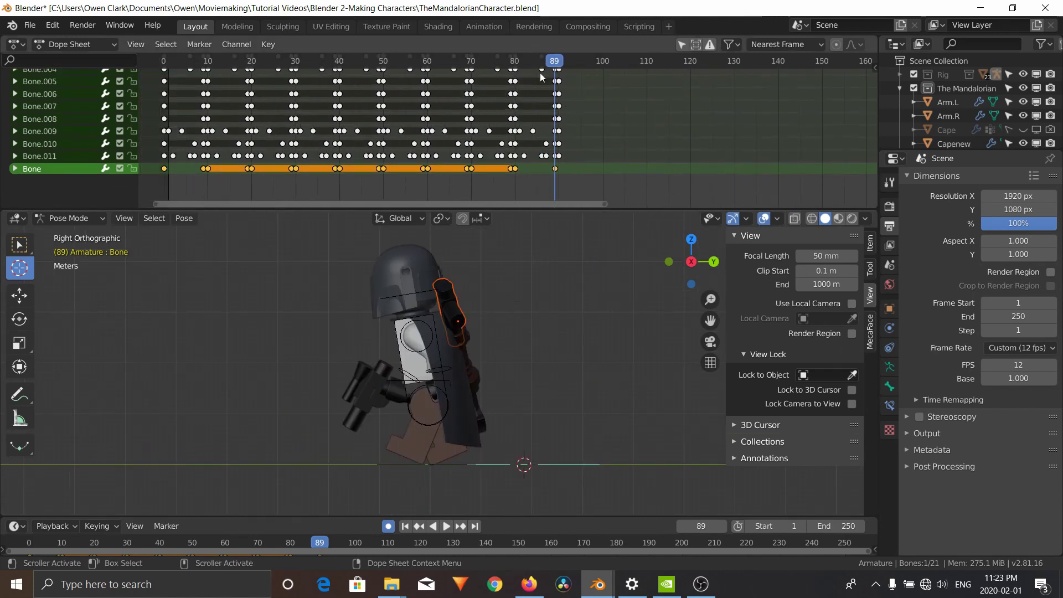
scroll(540, 73, "up", 2)
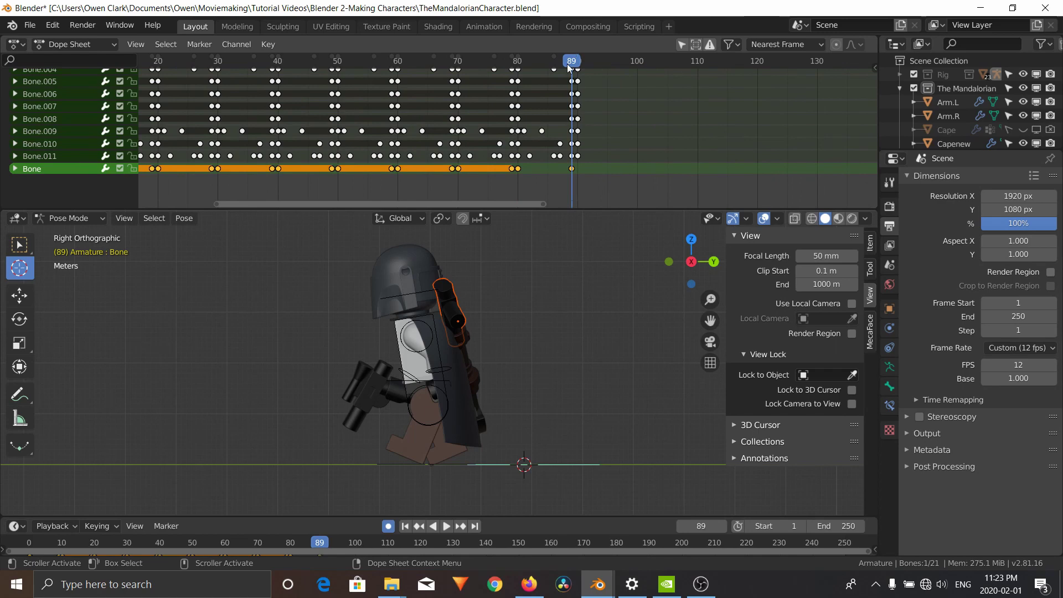
key("space")
key("Escape")
left_click(428, 379)
key("w")
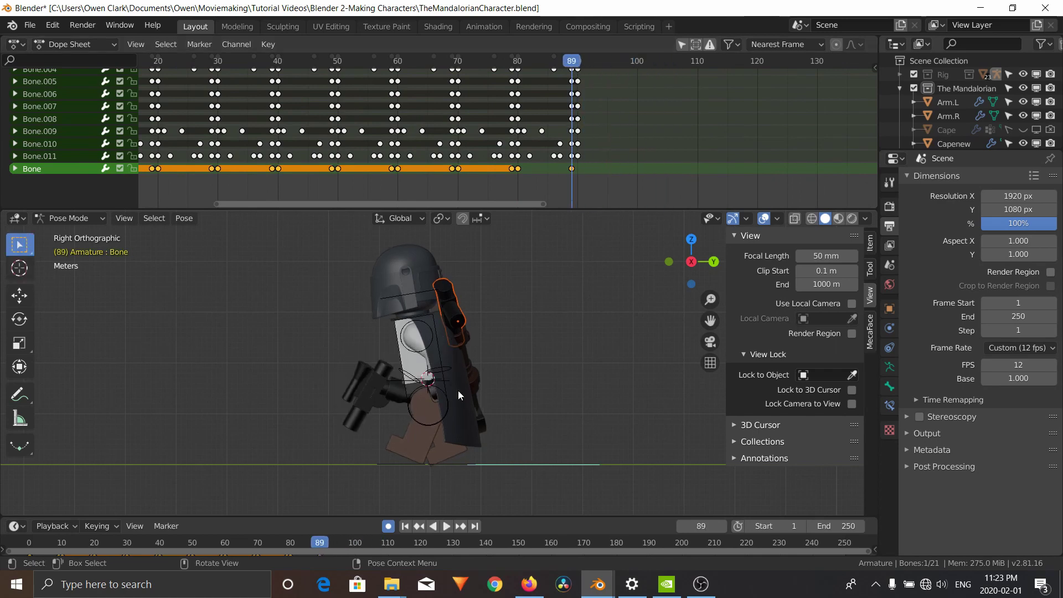
left_click(425, 384)
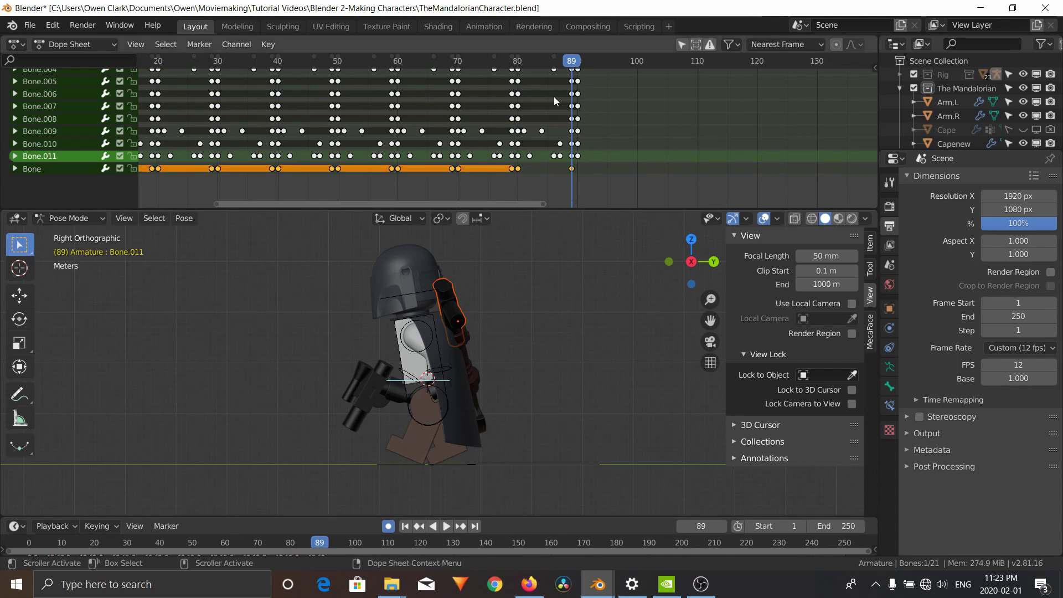
key("Right")
key("Right")
key("Right")
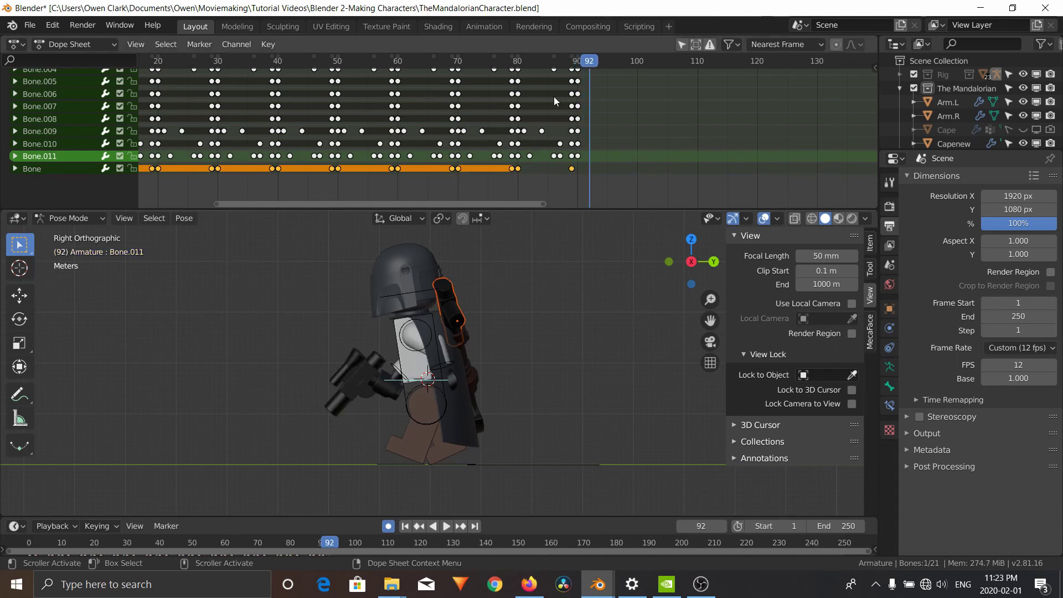
key("Right")
key("Right")
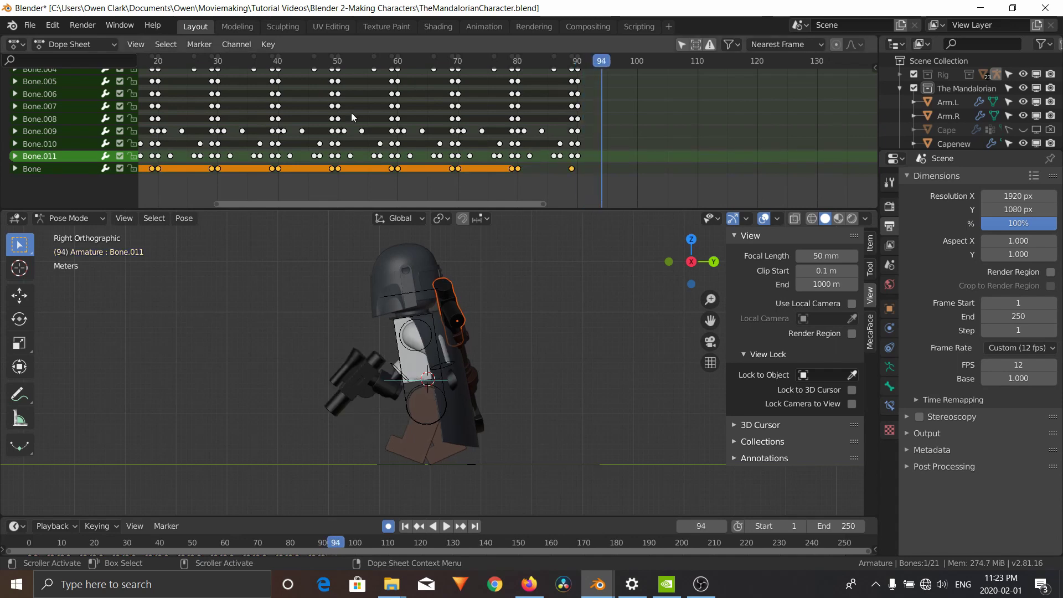
key("g")
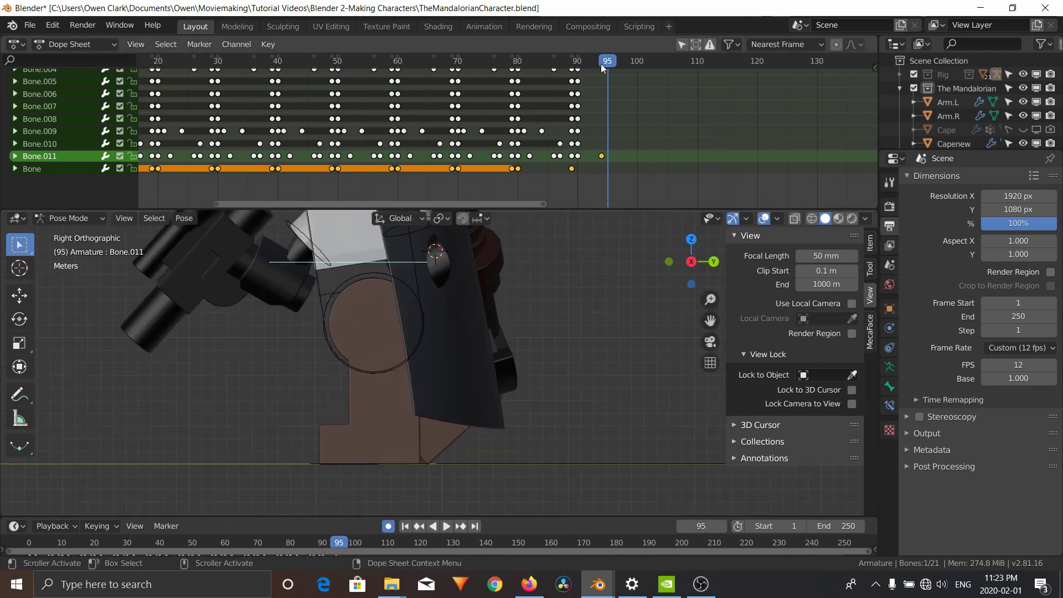
Step: Insert a LocRot keyframe for the rear foot bone at frame 94, and move that foot beside the front foot at frame 97
left_click(600, 64)
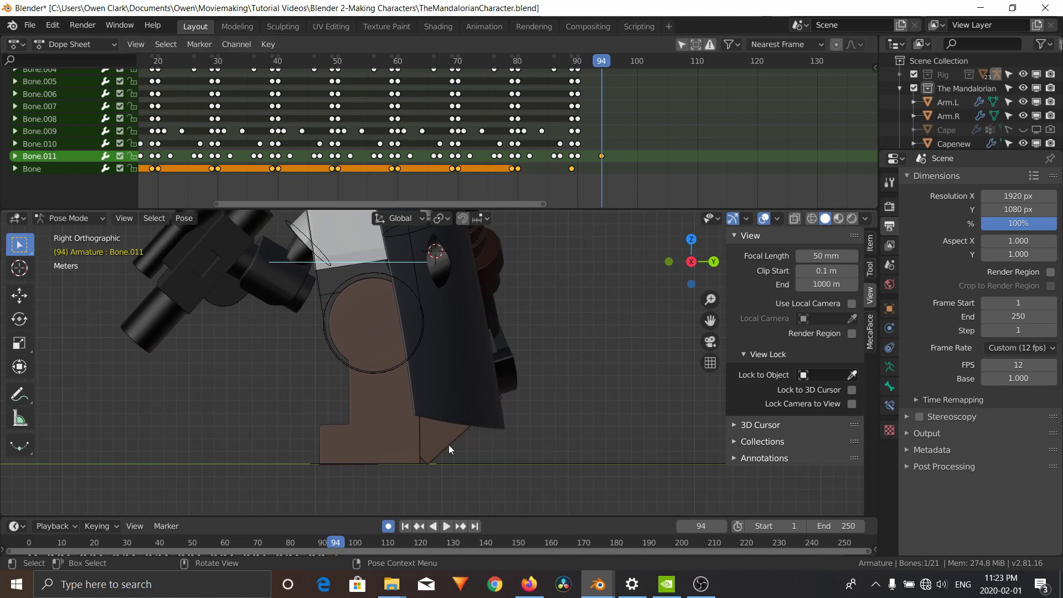
left_click(450, 463)
key("i")
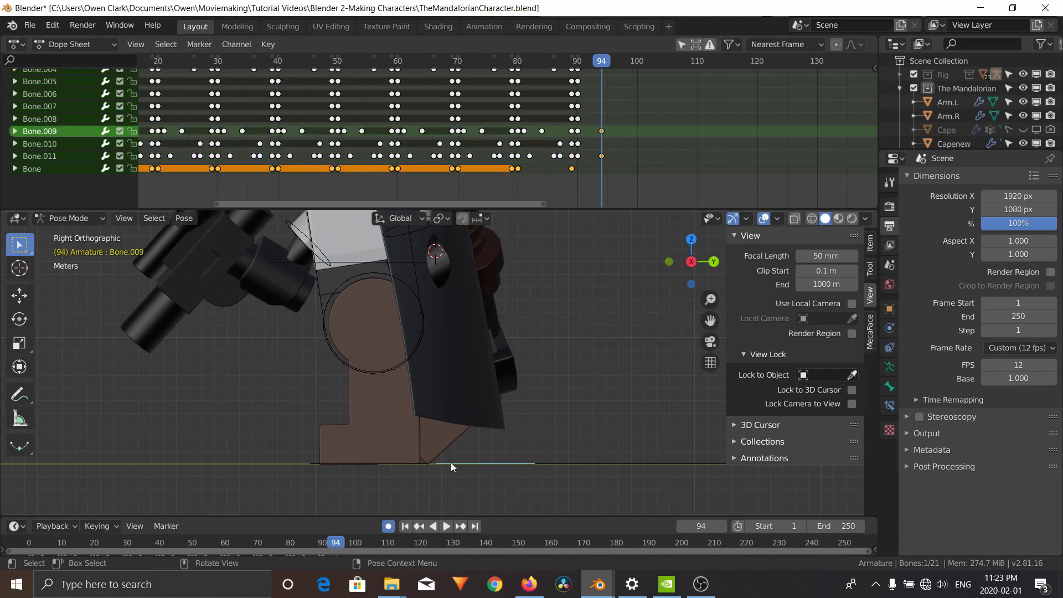
key("Right")
key("Right")
key("Right")
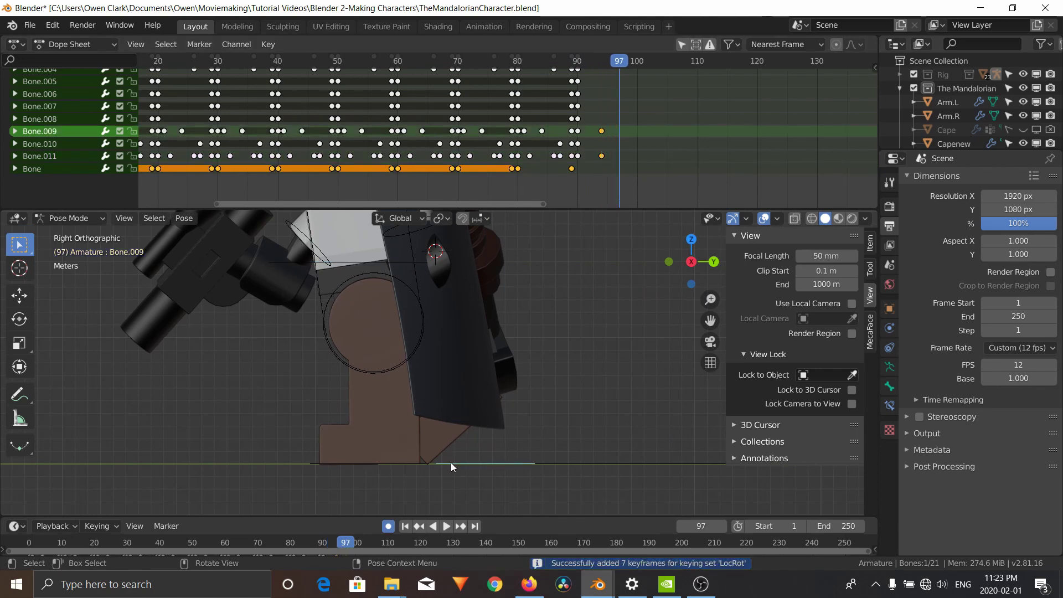
key("g")
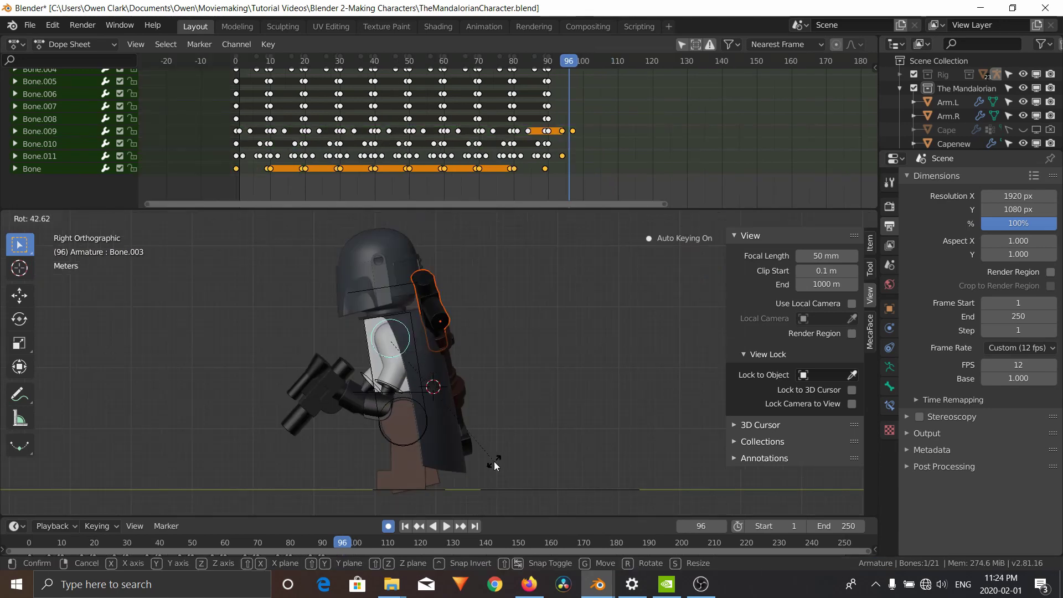
Step: Rotate the arm bones at frame 96, the near arm by about 42.6°, and play back the character coming to a stop
left_click(493, 461)
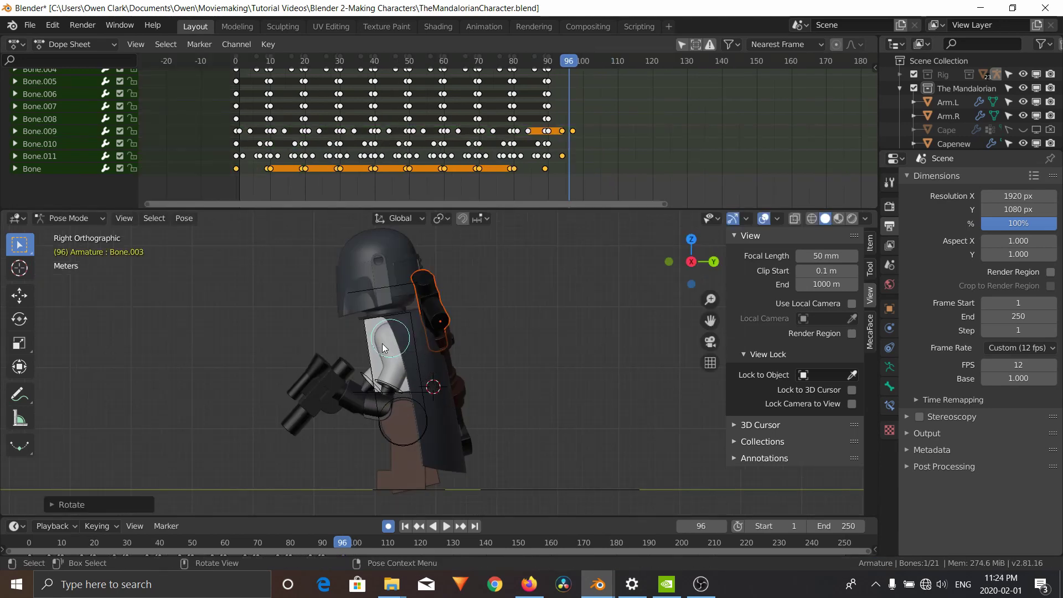
left_click(380, 351)
key("r")
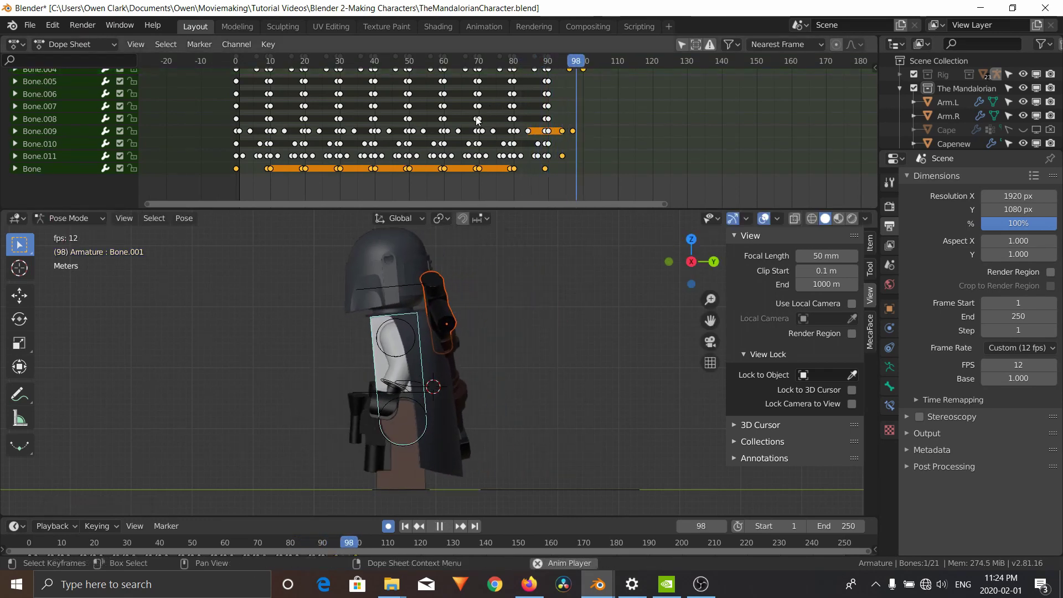
key("space")
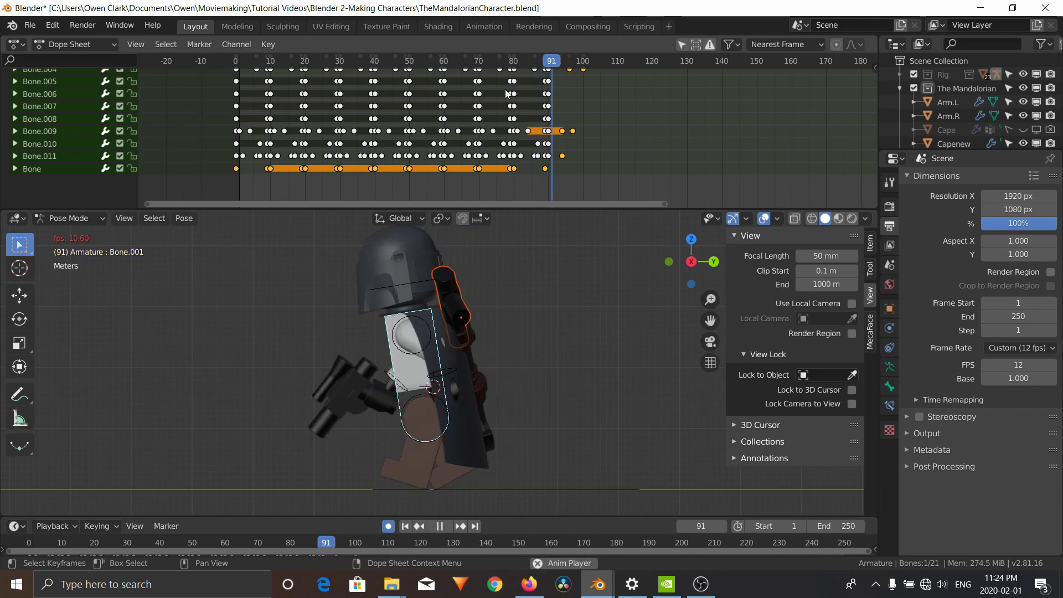
key("space")
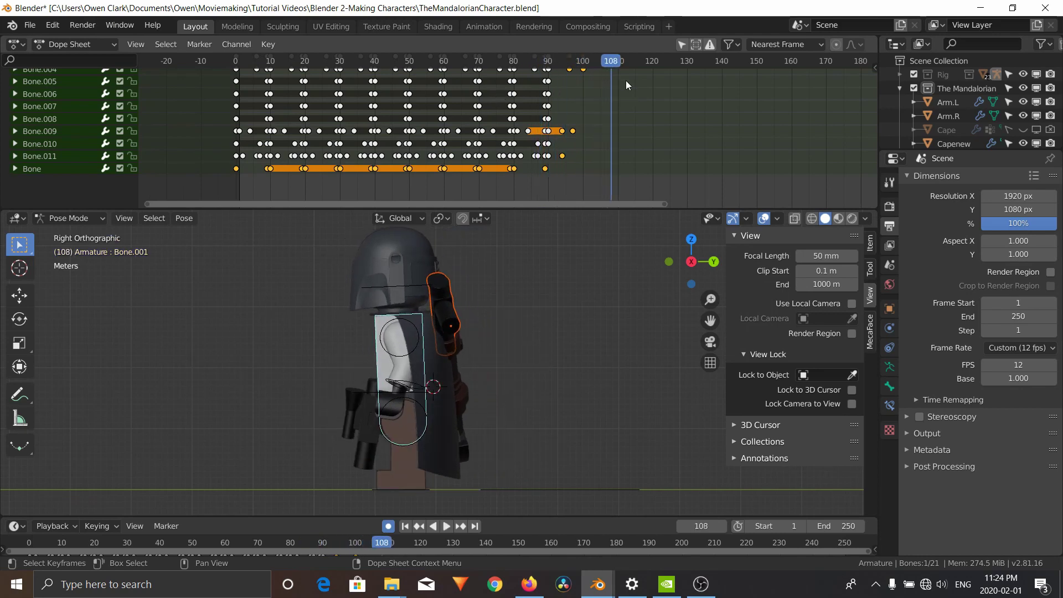
Step: Insert keyframes for all bones at frame 110 to hold the standing pose, and adjust the torso bone's rotation
key("i")
key("r")
left_click(463, 309)
left_click(405, 348)
key("Right")
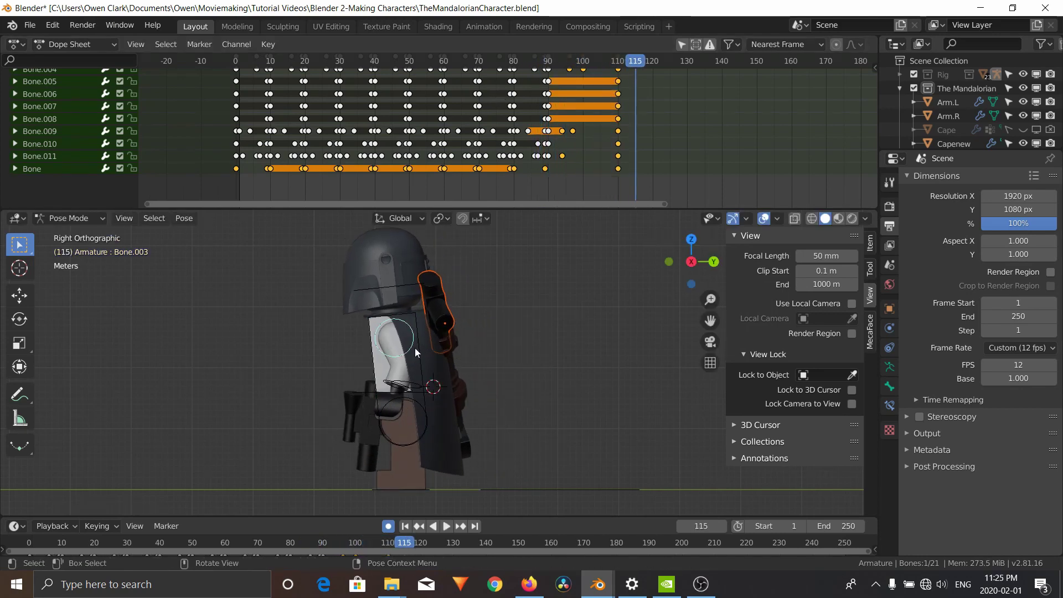
Step: At frame 115, rotate the blaster arm's shoulder bone to begin the aiming motion
middle_click_drag(414, 348, 481, 358)
left_click(365, 337)
key("r")
left_click(479, 286)
Step: At frame 120, rotate the blaster arm bone to raise the blaster and rotate the torso bone about 19°
key("Right")
key("Right")
key("Right")
key("Right")
key("Right")
key("r")
left_click(362, 443)
left_click(404, 366)
key("r")
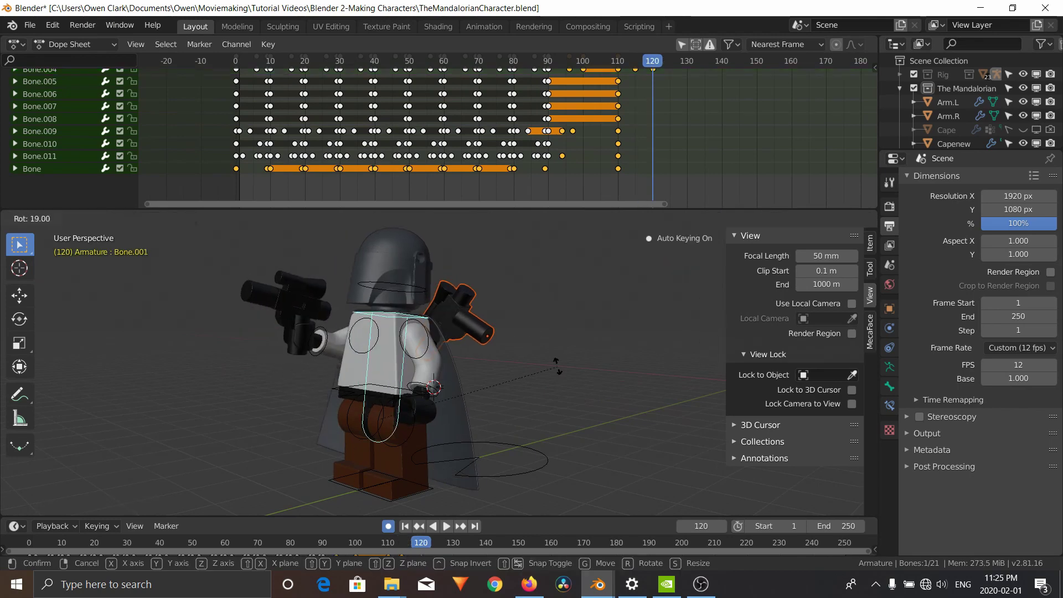
left_click(557, 367)
Step: Play back the blaster raise, and rotate the free arm's shoulder bone at frame 115
middle_click_drag(656, 148, 483, 173)
left_click(414, 339)
middle_click_drag(487, 354, 421, 346)
key("space")
key("space")
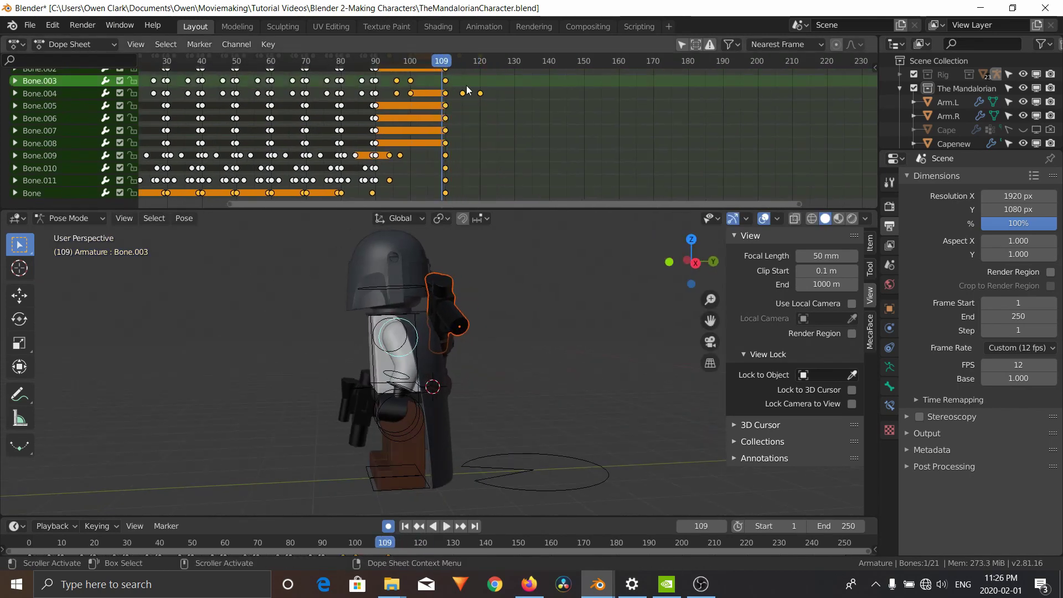
key("Right")
key("Right")
key("Right")
key("Right")
key("Right")
key("Right")
key("r")
left_click(387, 300)
Step: Rotate the free arm's shoulder bone again at frame 121
key("Right")
key("Right")
key("Right")
key("Right")
key("Right")
key("Right")
key("r")
left_click(550, 214)
Step: At frame 126, rotate the free arm's shoulder bone by about 46.4°
key("Right")
key("Right")
key("Right")
key("Right")
key("Right")
key("r")
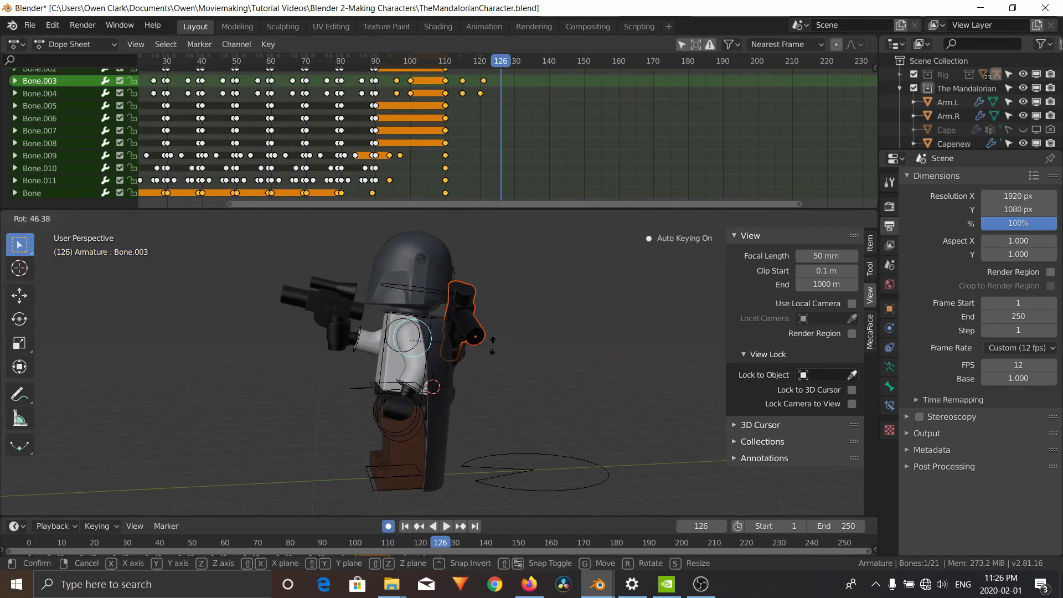
left_click(492, 346)
Step: Rotate the blaster arm's shoulder bone at frame 125 and play back the aiming motion
key("Left")
left_click(388, 334)
key("r")
left_click(477, 288)
left_click(484, 60)
key("space")
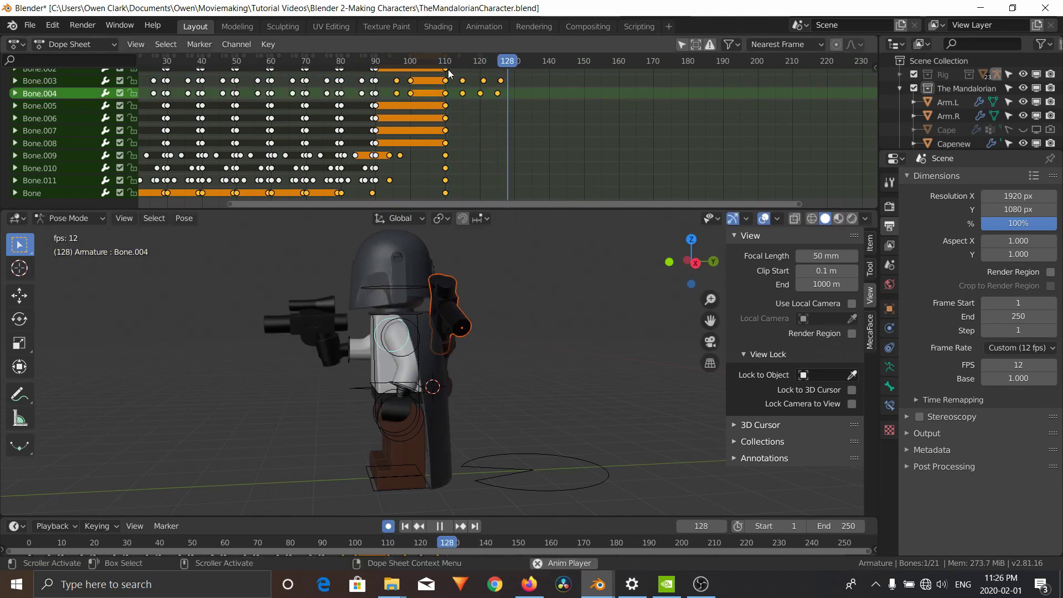
key("space")
Step: Rotate the head bone at frame 135 and play back the animation to check the head movement
left_click(397, 287)
key("Right")
key("Right")
key("Right")
key("Right")
key("Right")
key("Right")
key("r")
left_click(365, 60)
key("space")
key("space")
scroll(413, 290, "down", 2)
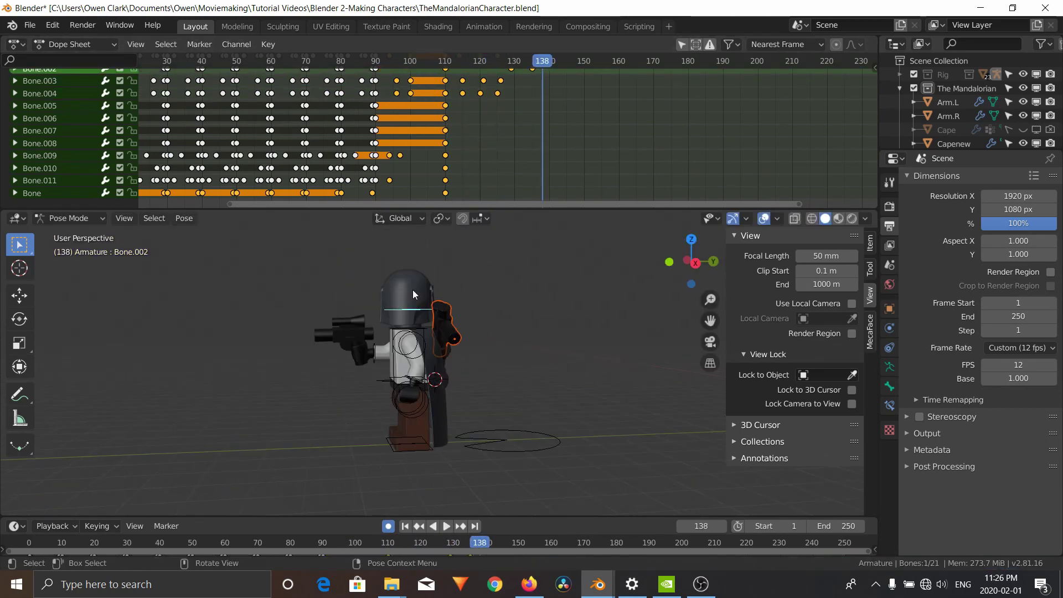